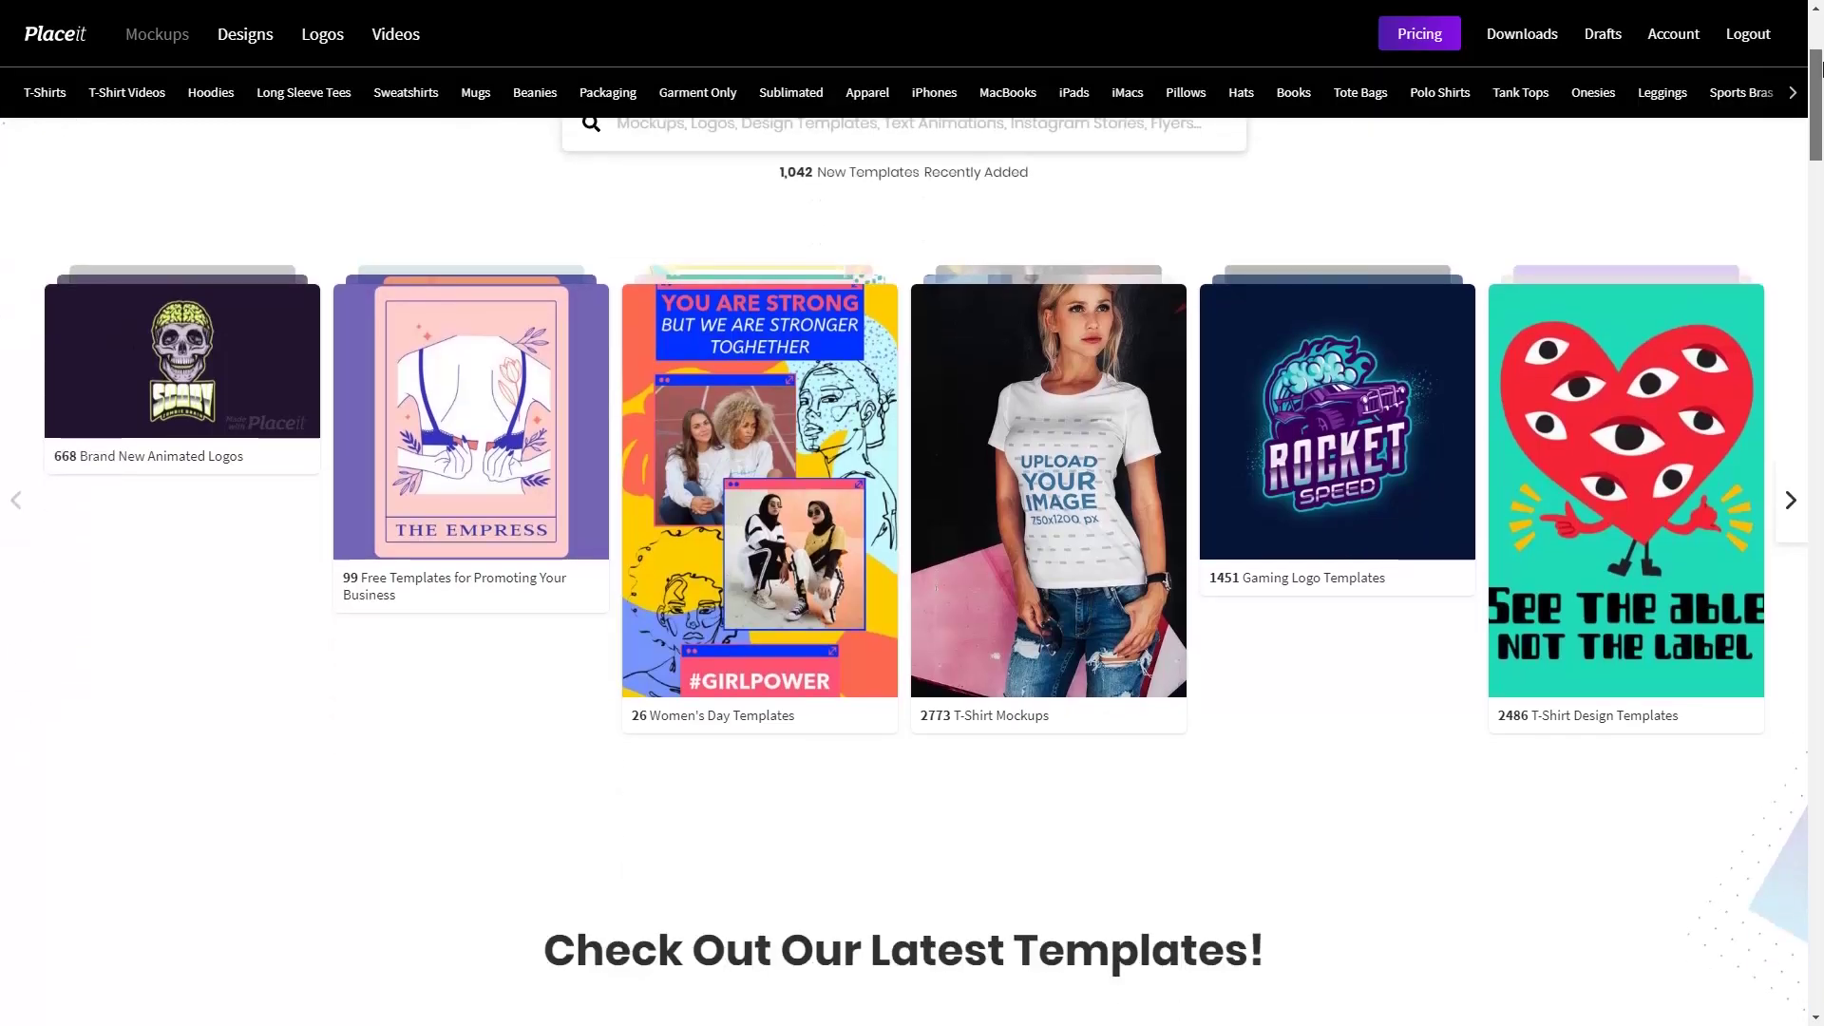
- Close the extra Google search tab and log in to the Placeit account
{"action": "left_click_drag", "start_coordinate": [1817, 69], "coordinate": [1818, 174]}
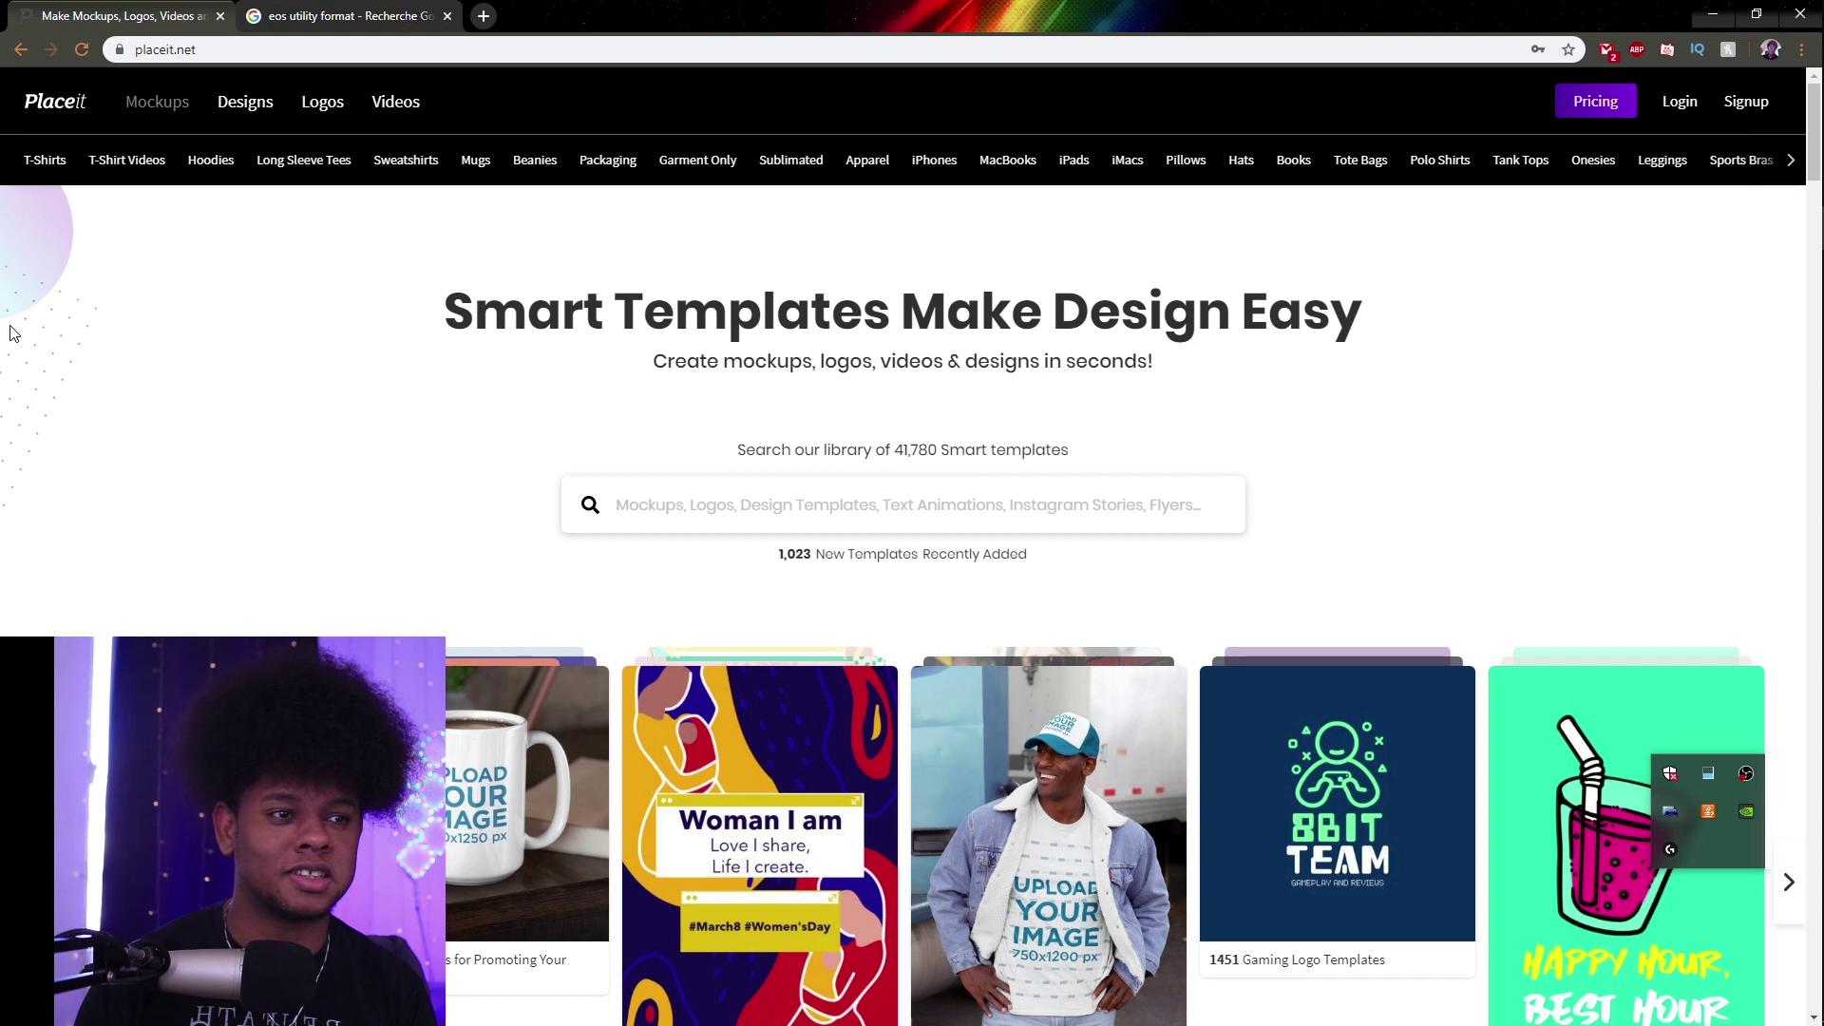
{"action": "mouse_move", "coordinate": [343, 132]}
{"action": "left_click", "coordinate": [447, 15]}
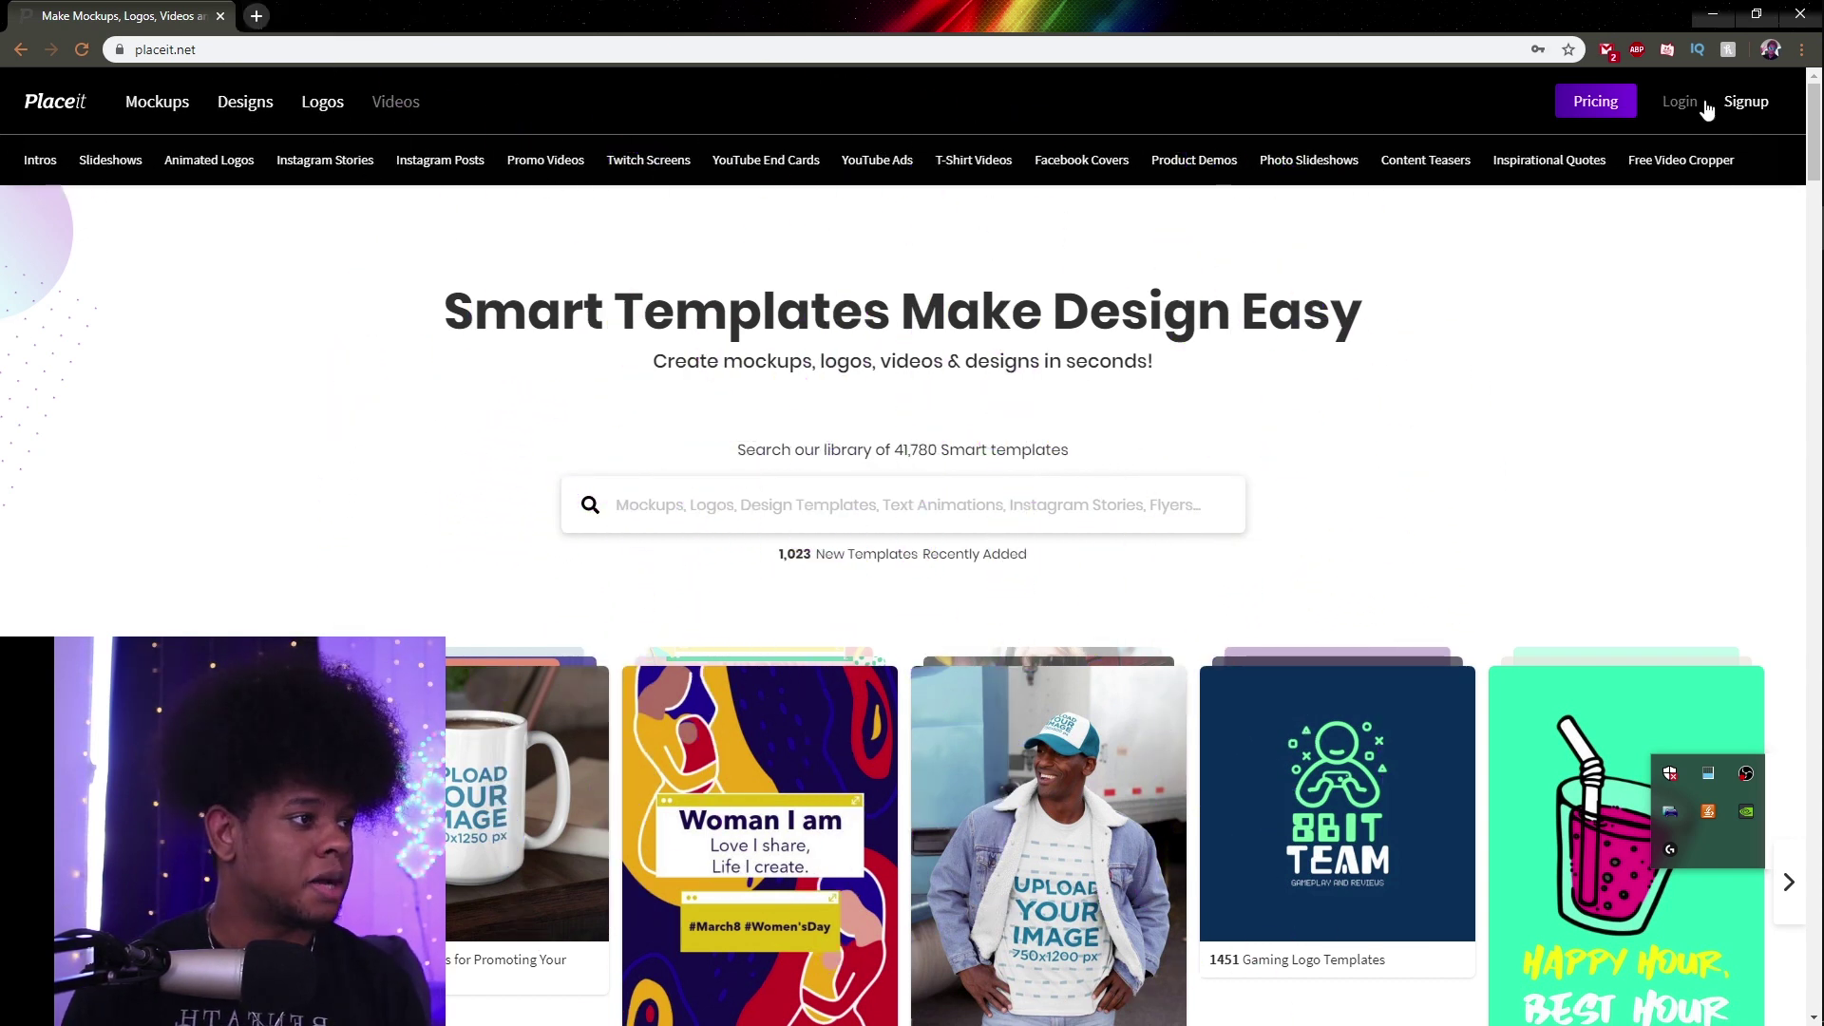
{"action": "left_click", "coordinate": [1680, 101]}
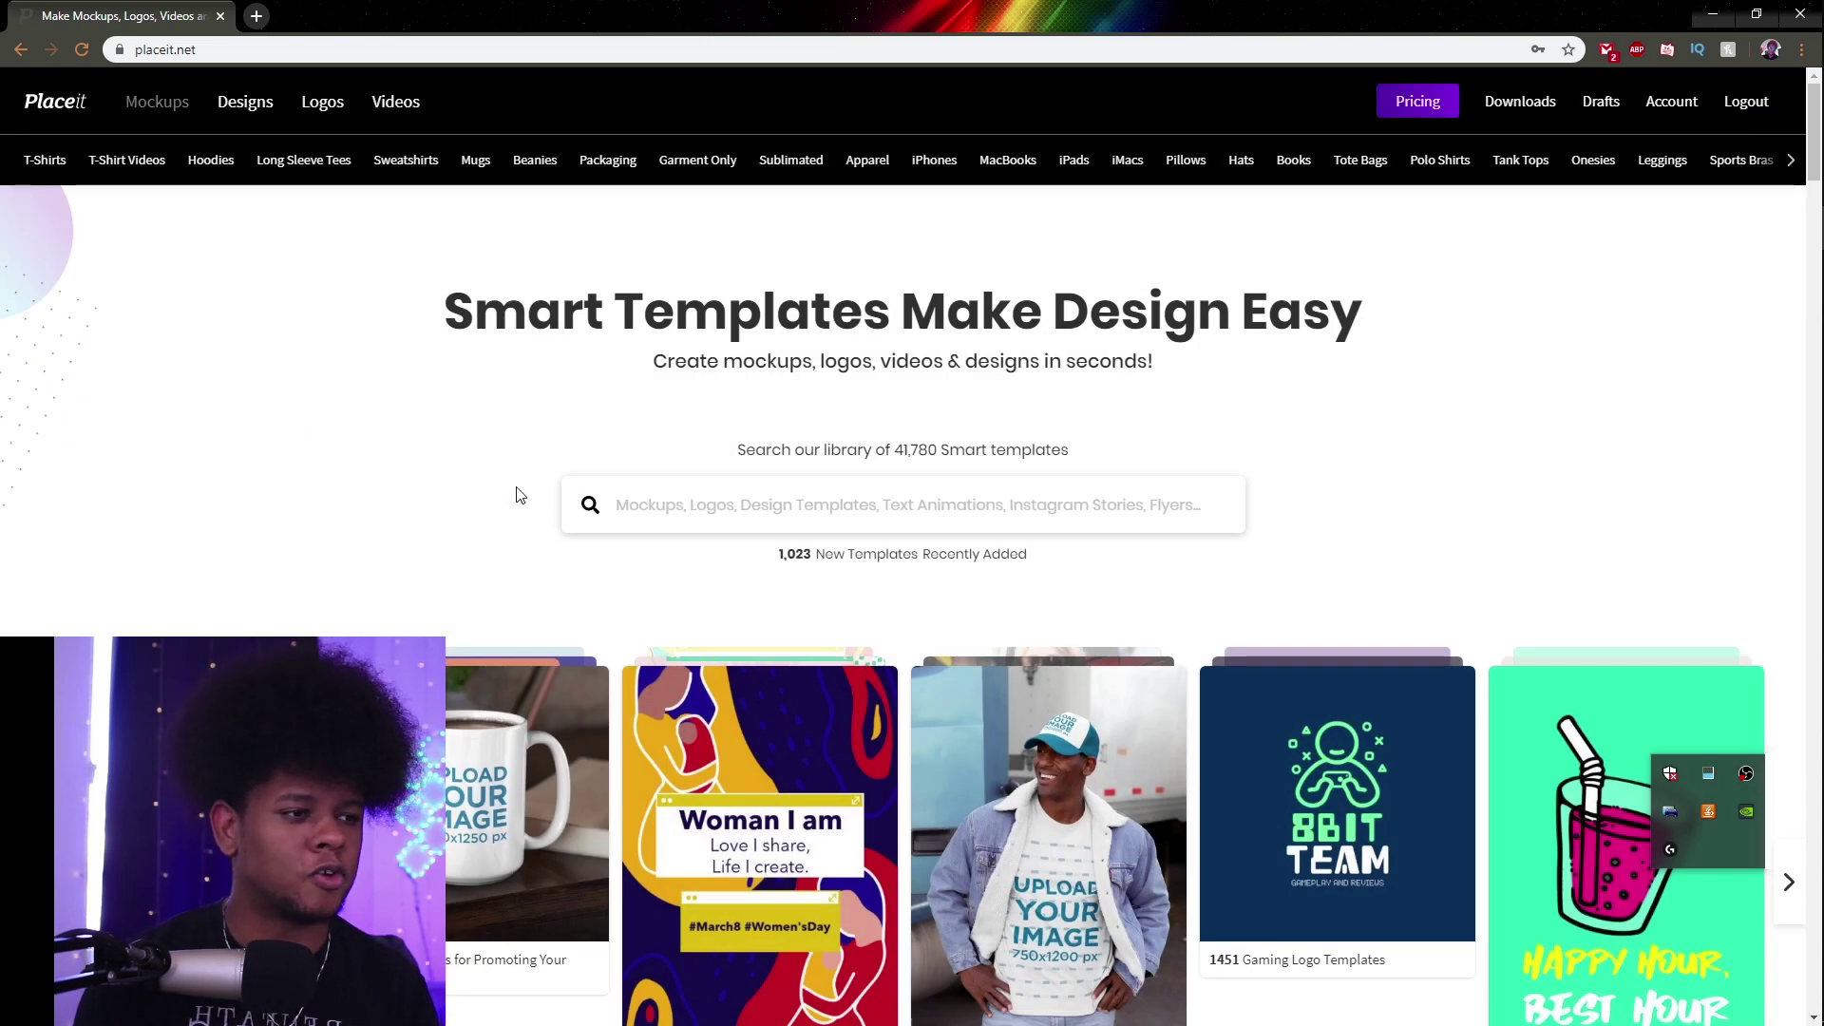
- Search the template library for "twitch logo" using the suggestion offered for "twitch"
{"action": "left_click", "coordinate": [656, 498]}
{"action": "type", "text": "twitch"}
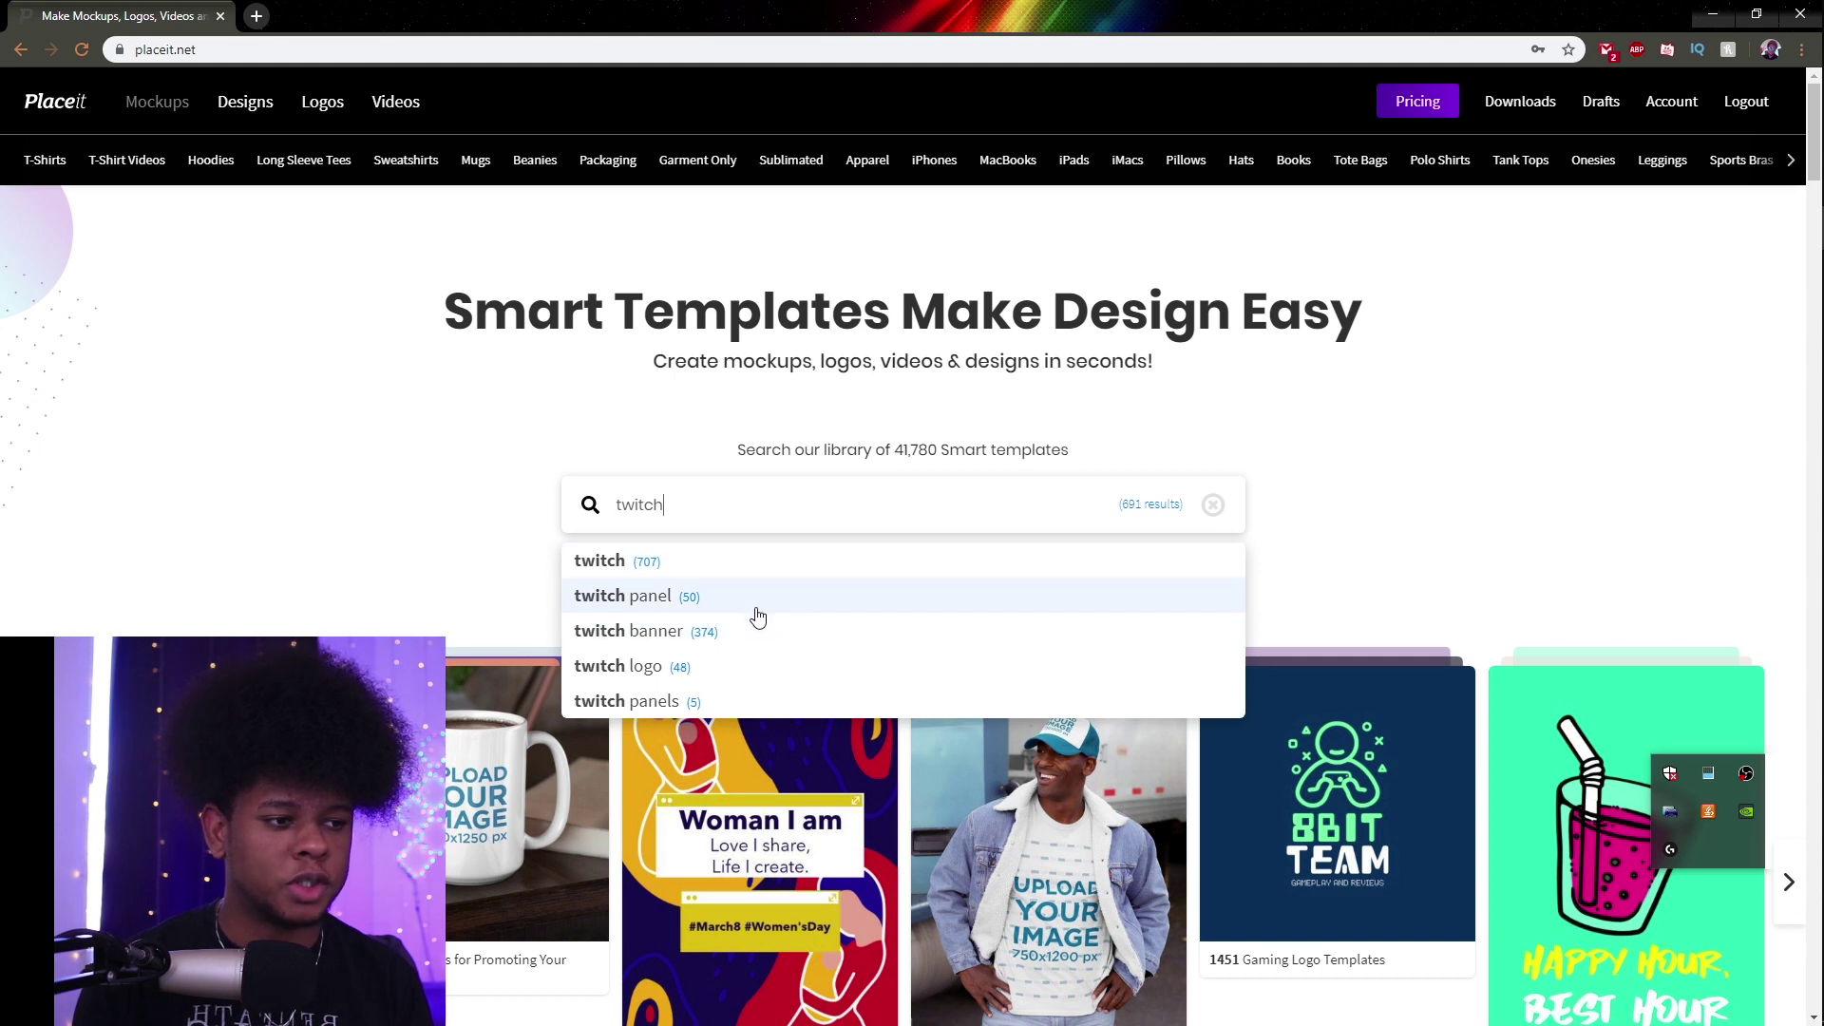
{"action": "left_click", "coordinate": [757, 676]}
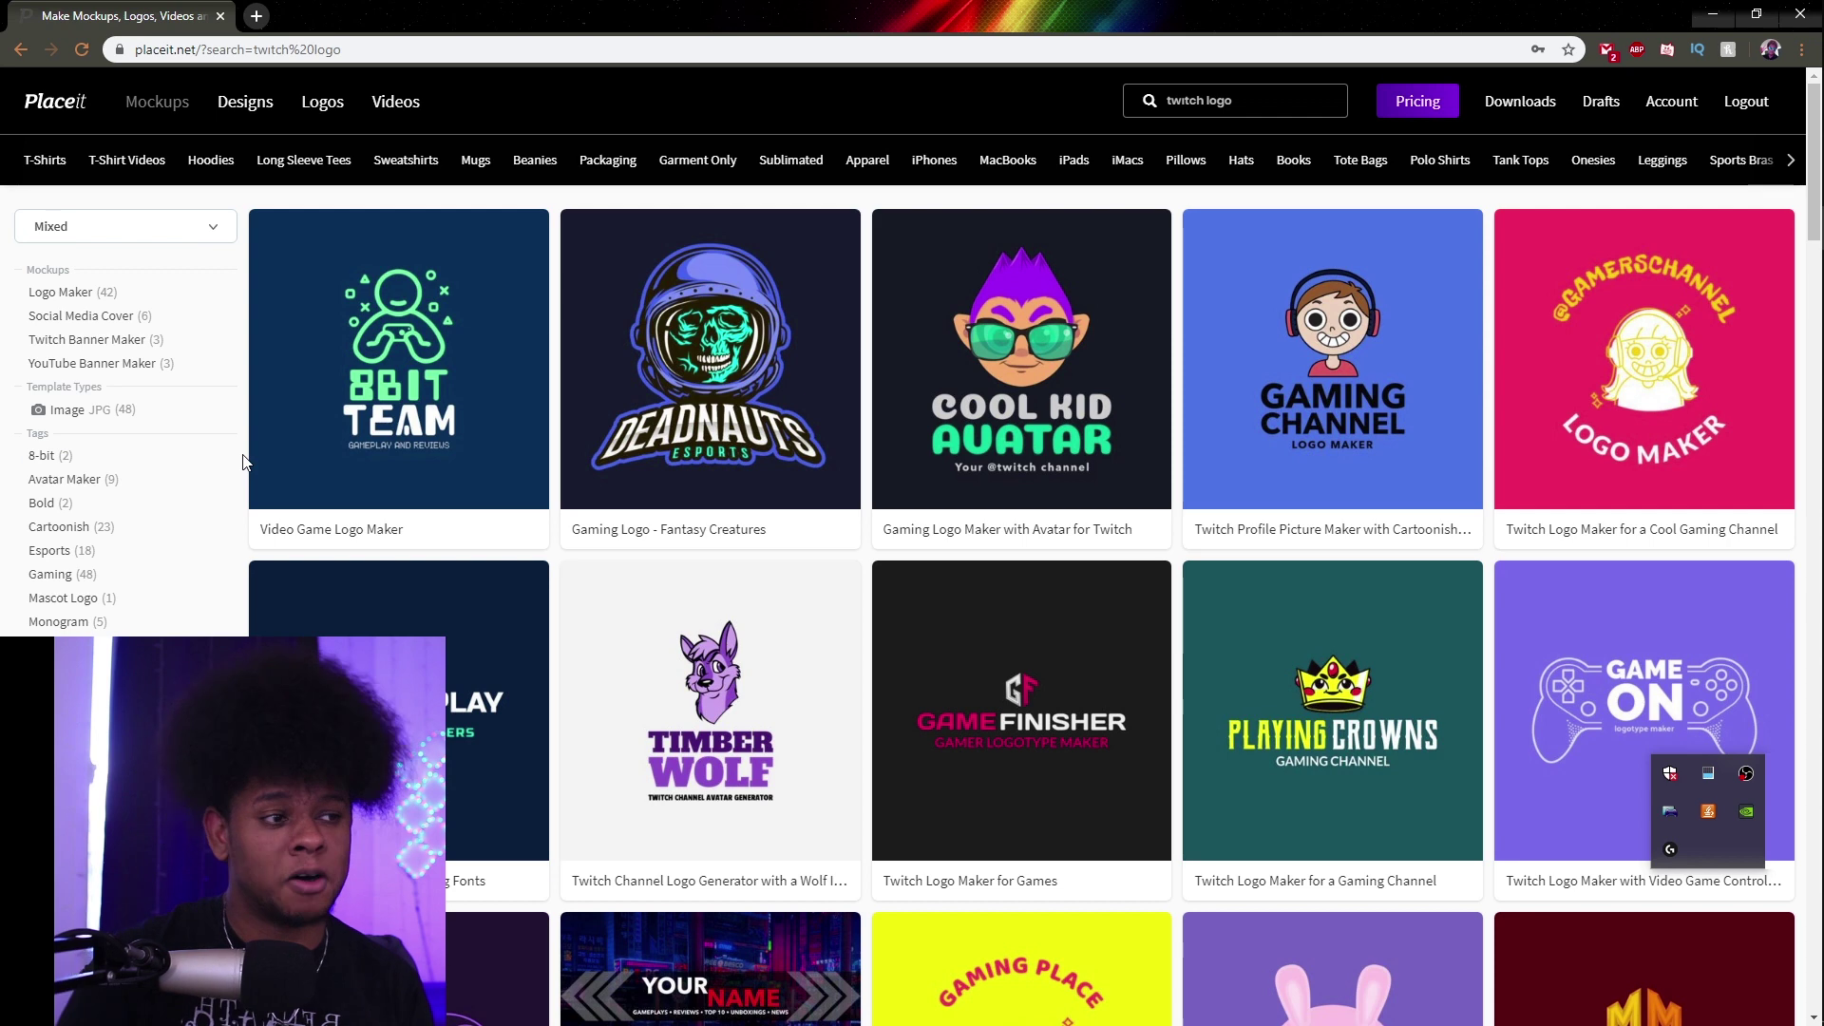
- Show the page in full screen and open the "Gaming Logo - Fantasy Creatures" template from the results
{"action": "key", "text": "F11"}
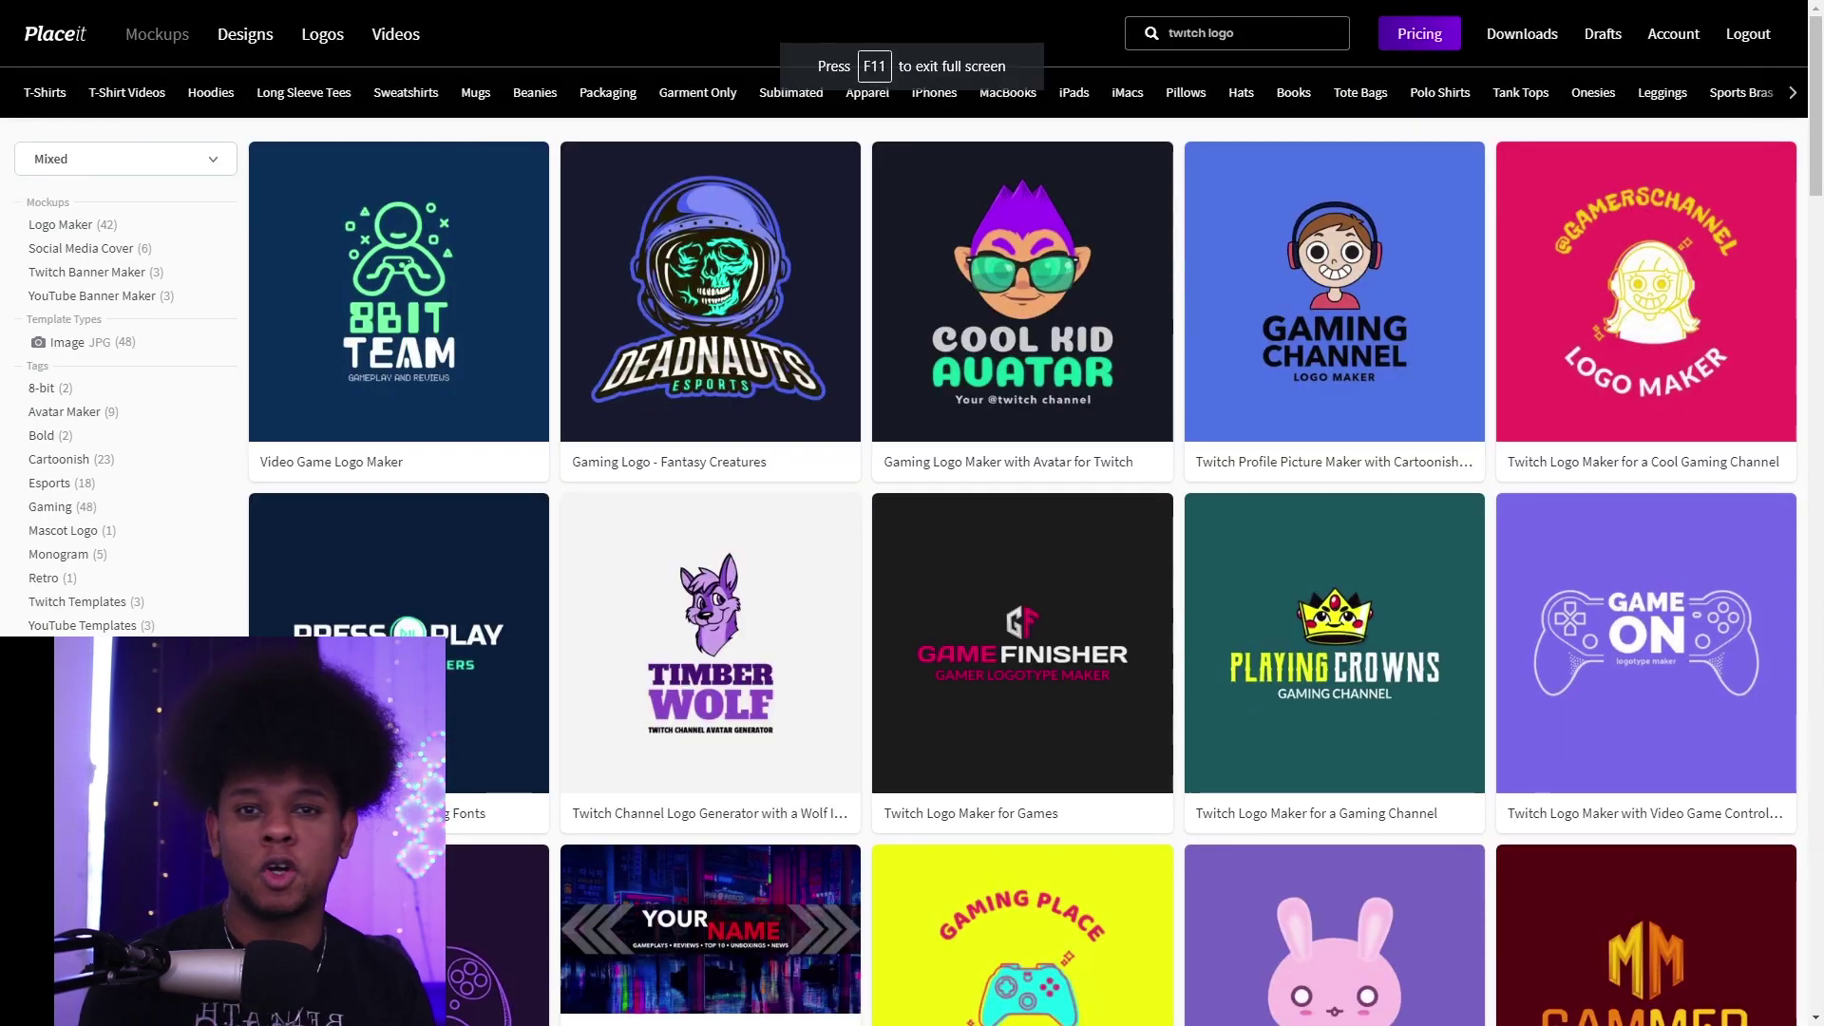
{"action": "scroll", "coordinate": [244, 463], "scroll_direction": "down", "scroll_amount": 2}
{"action": "scroll", "coordinate": [1024, 570], "scroll_direction": "down", "scroll_amount": 12}
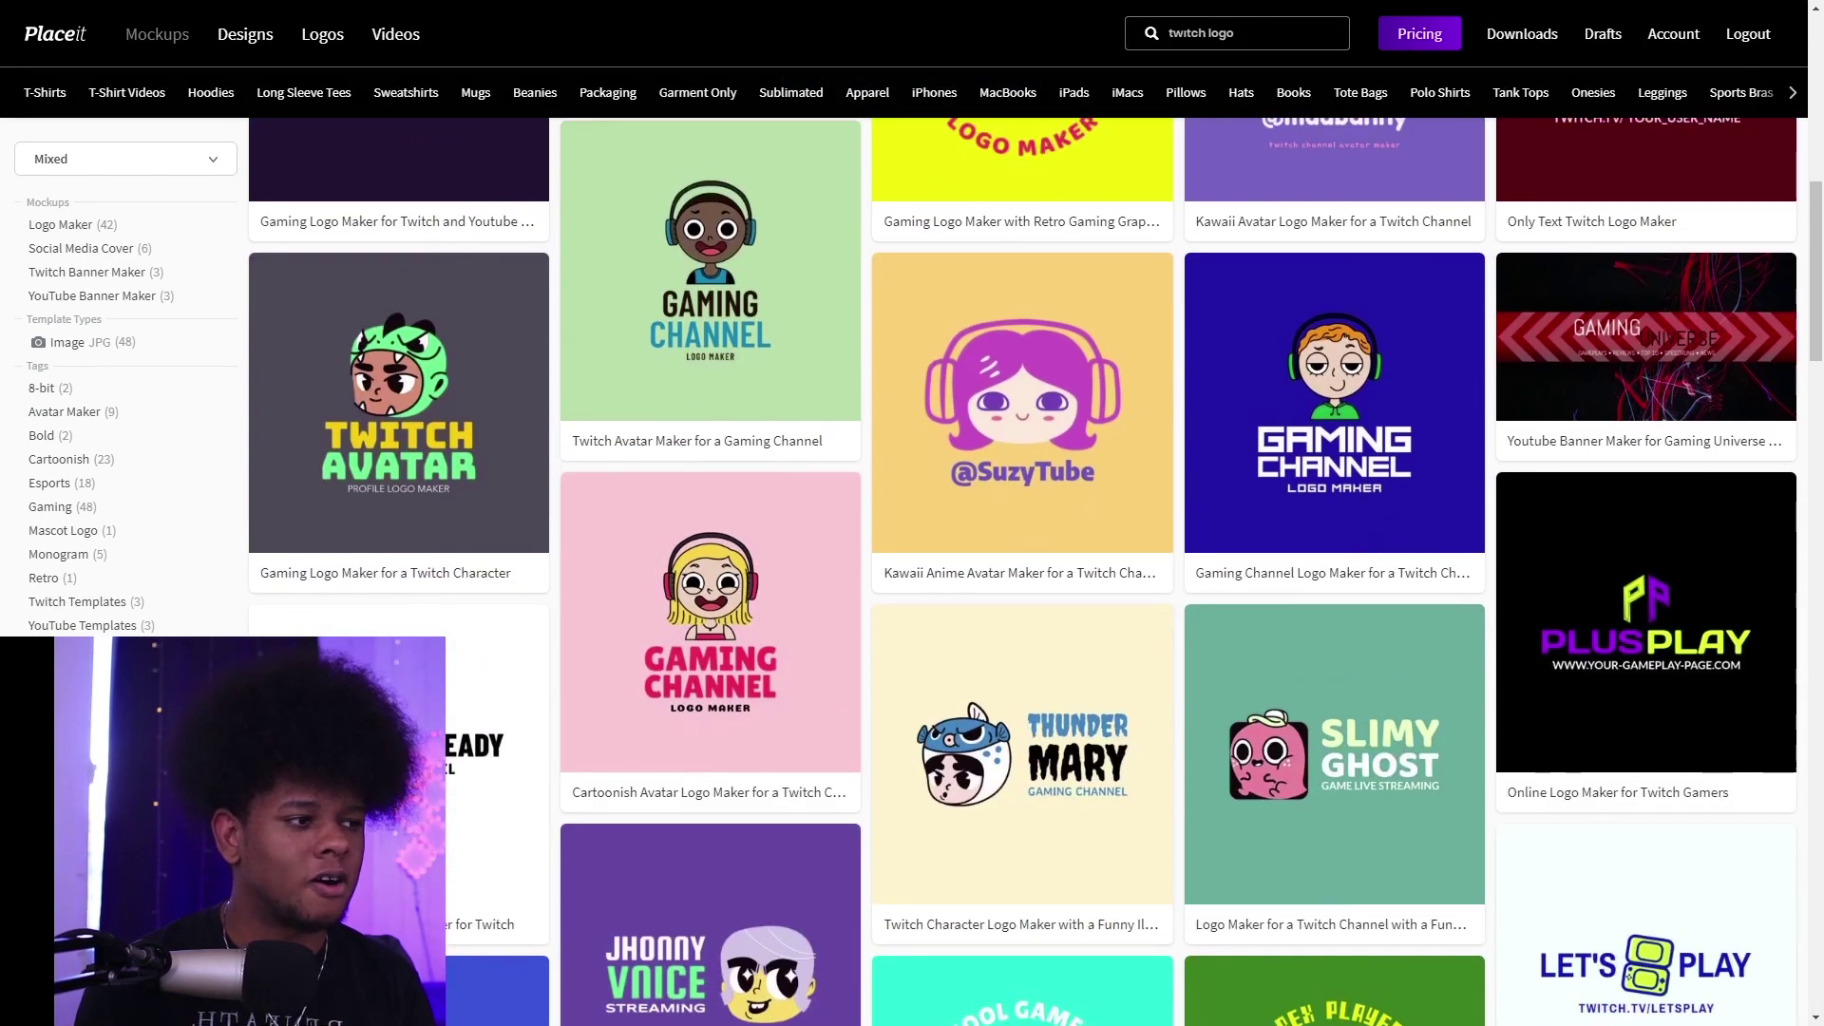
{"action": "scroll", "coordinate": [1023, 570], "scroll_direction": "down", "scroll_amount": 12}
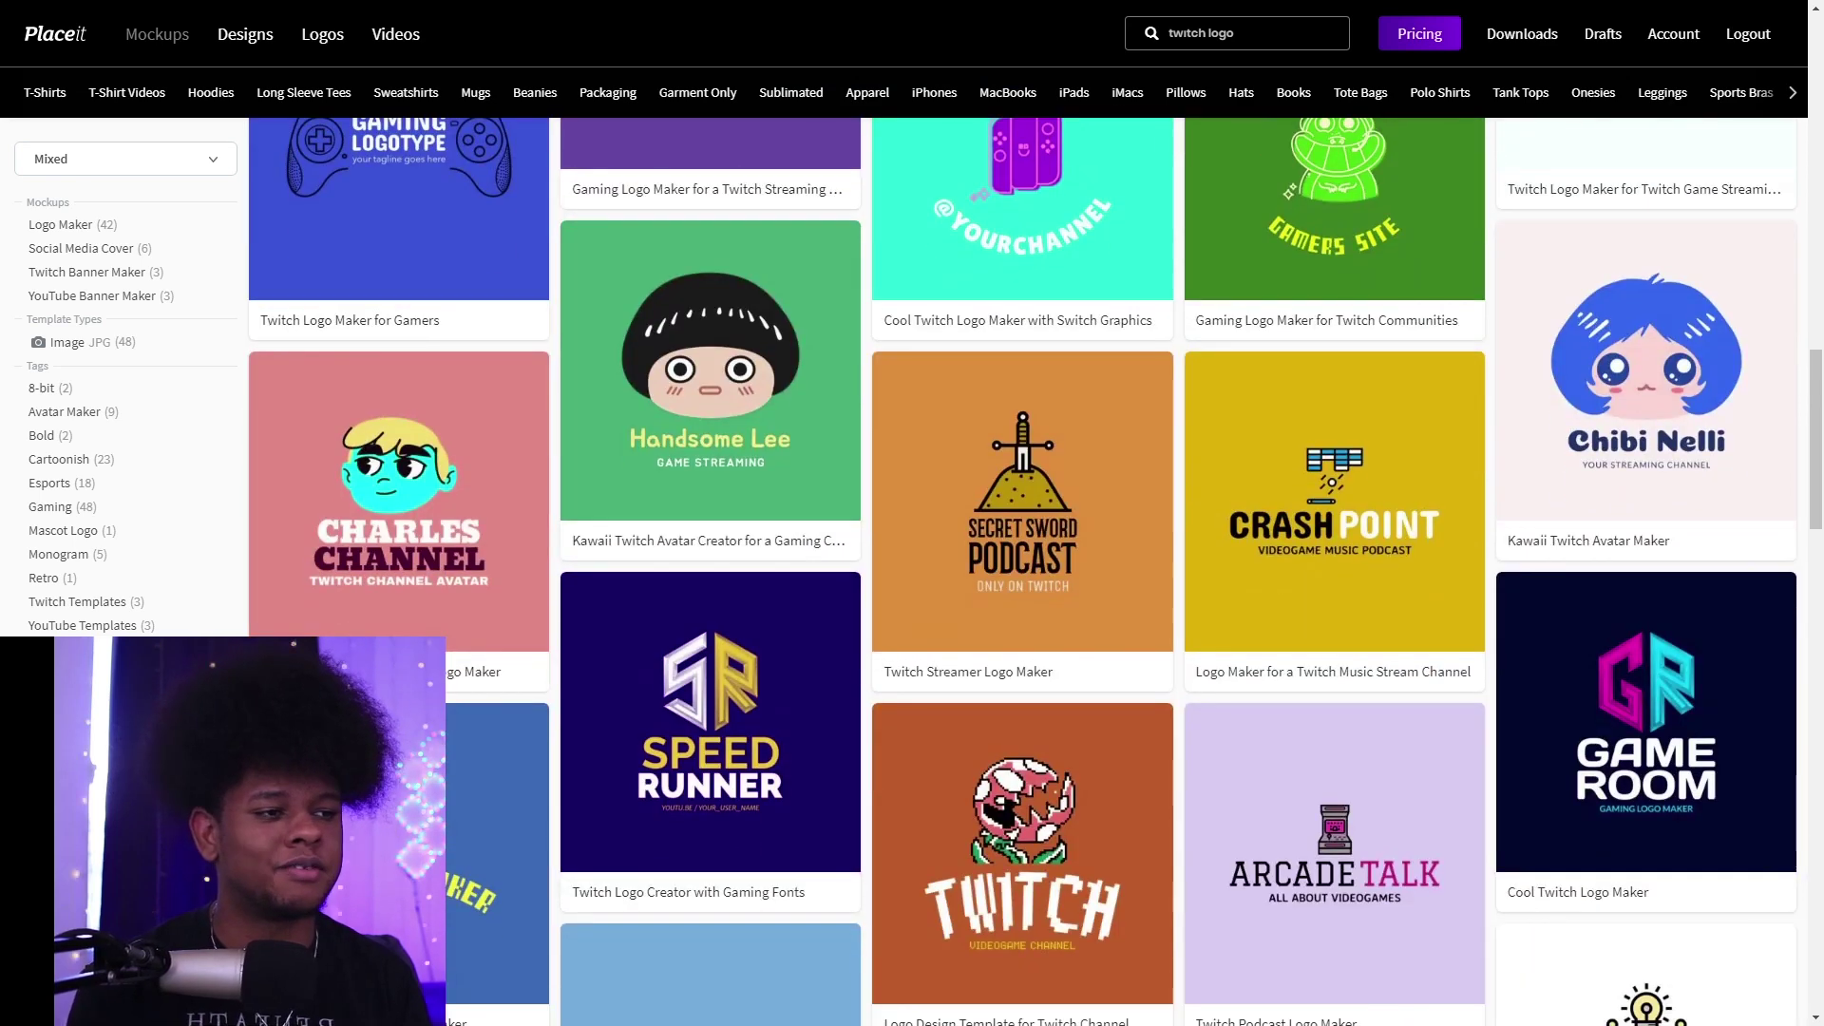
{"action": "scroll", "coordinate": [1023, 570], "scroll_direction": "up", "scroll_amount": 20}
{"action": "scroll", "coordinate": [1023, 570], "scroll_direction": "up", "scroll_amount": 5}
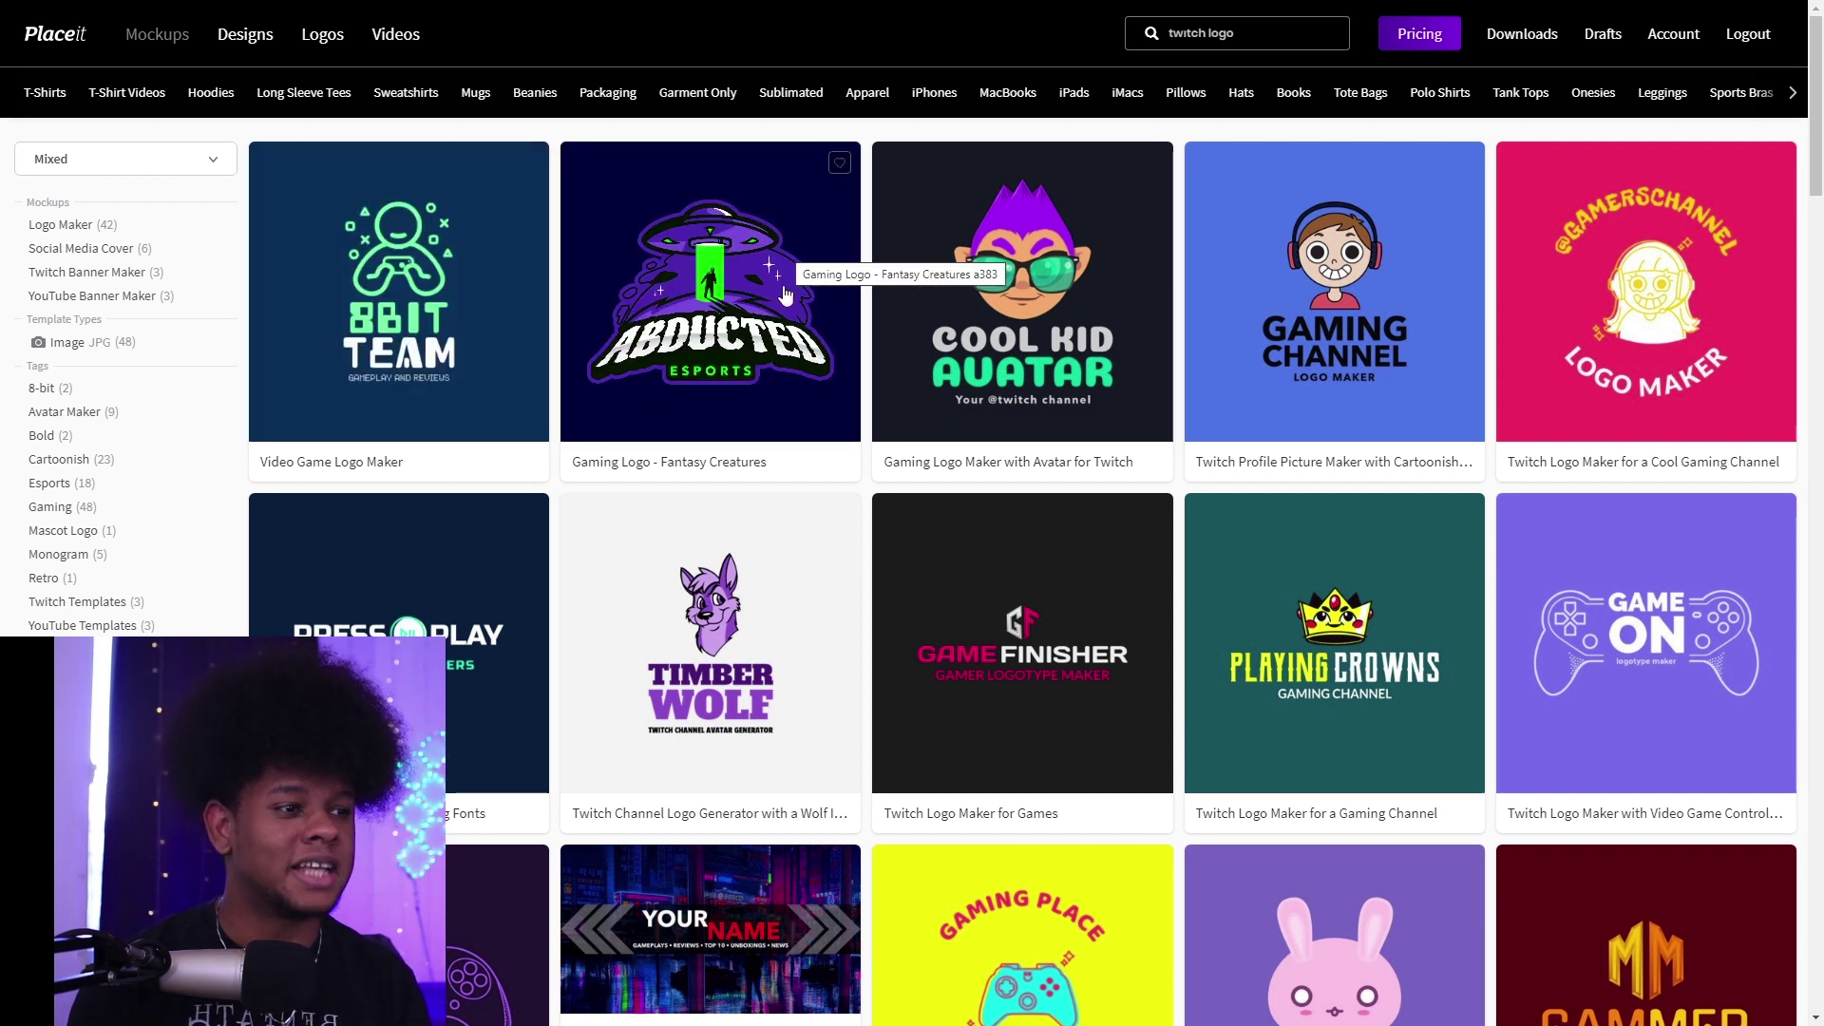
{"action": "left_click", "coordinate": [760, 358]}
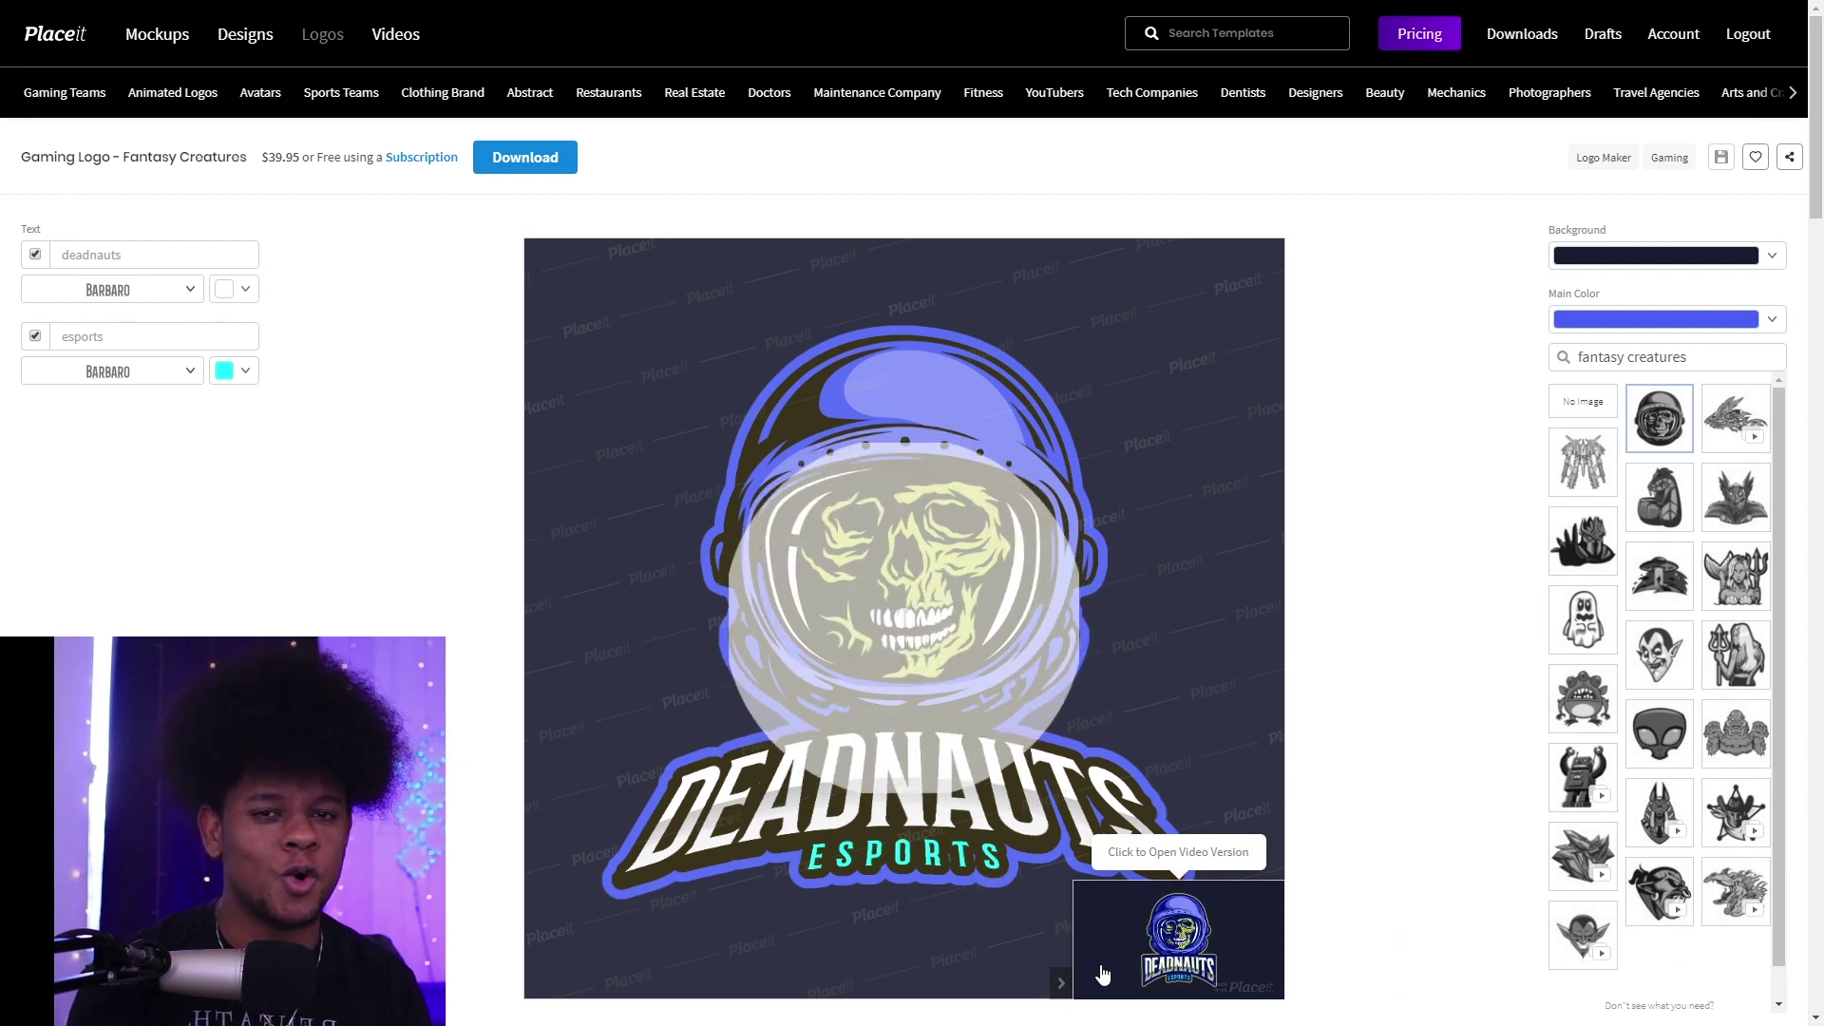
- Try the plated skull graphic from the fantasy creatures set, and use the Frankenstein head as the logo's image
{"action": "scroll", "coordinate": [445, 830], "scroll_direction": "down", "scroll_amount": 3}
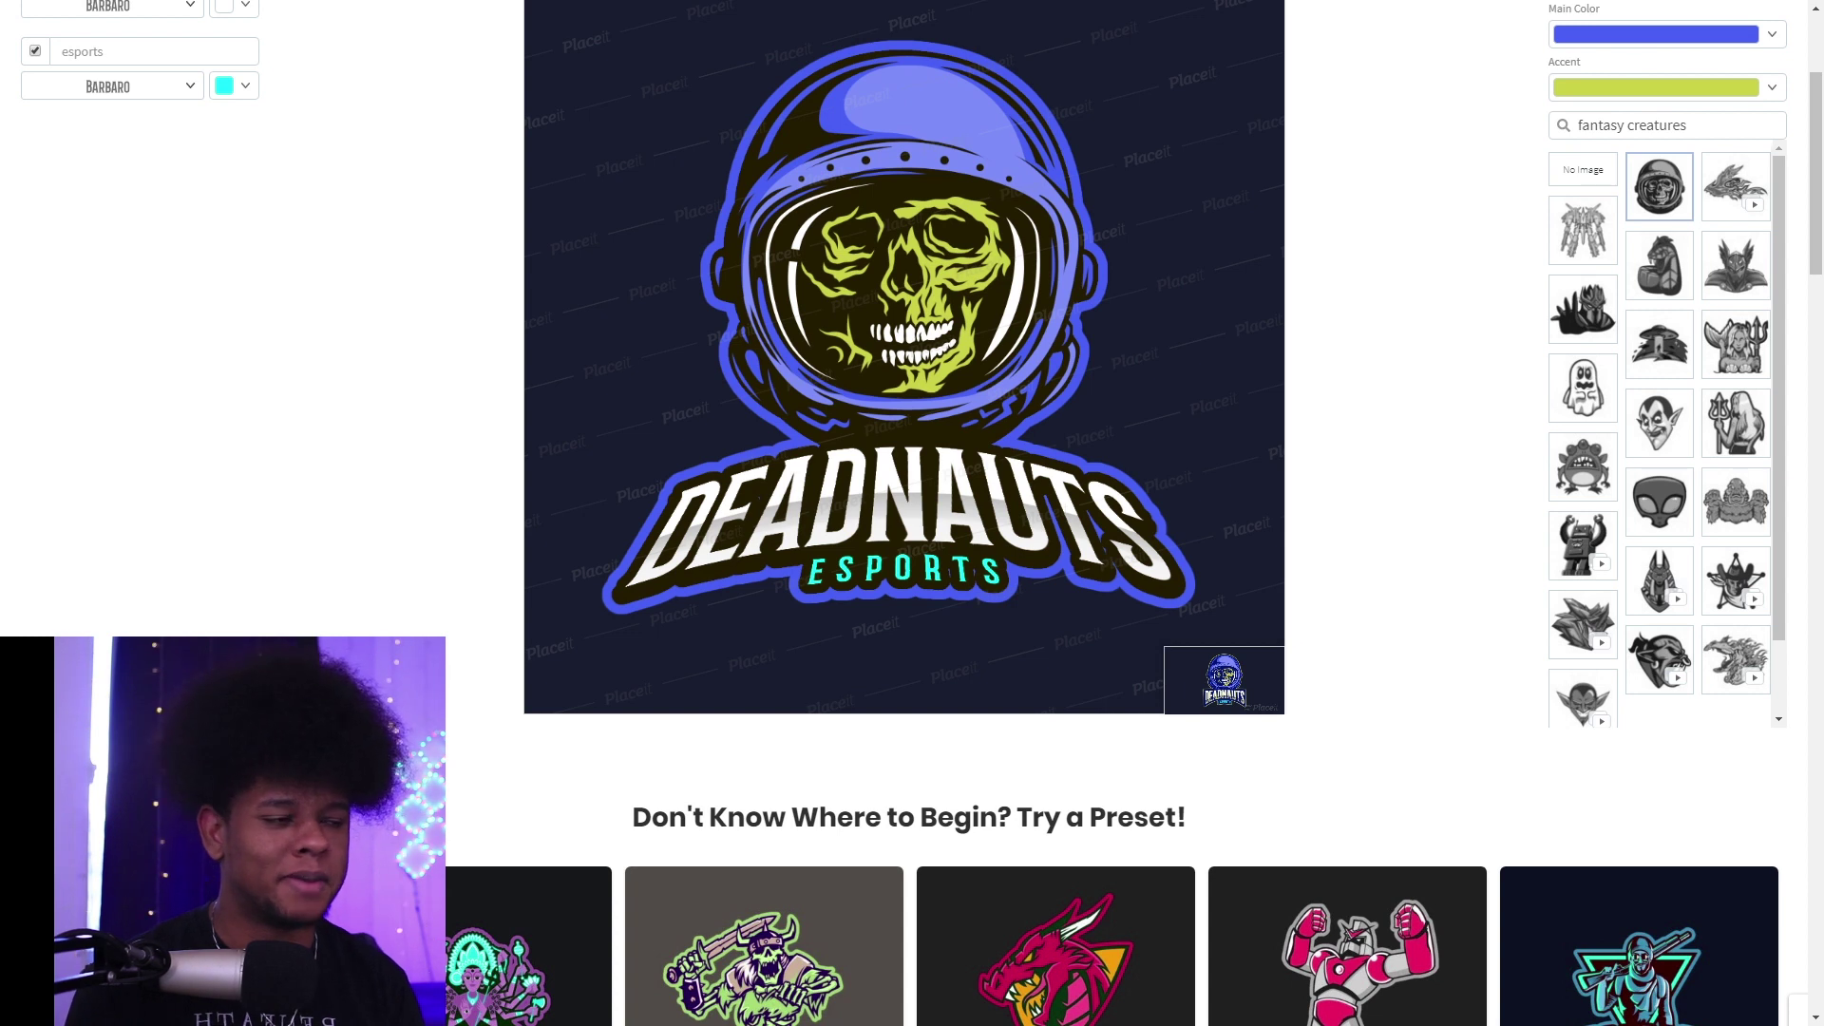
{"action": "scroll", "coordinate": [446, 831], "scroll_direction": "up", "scroll_amount": 3}
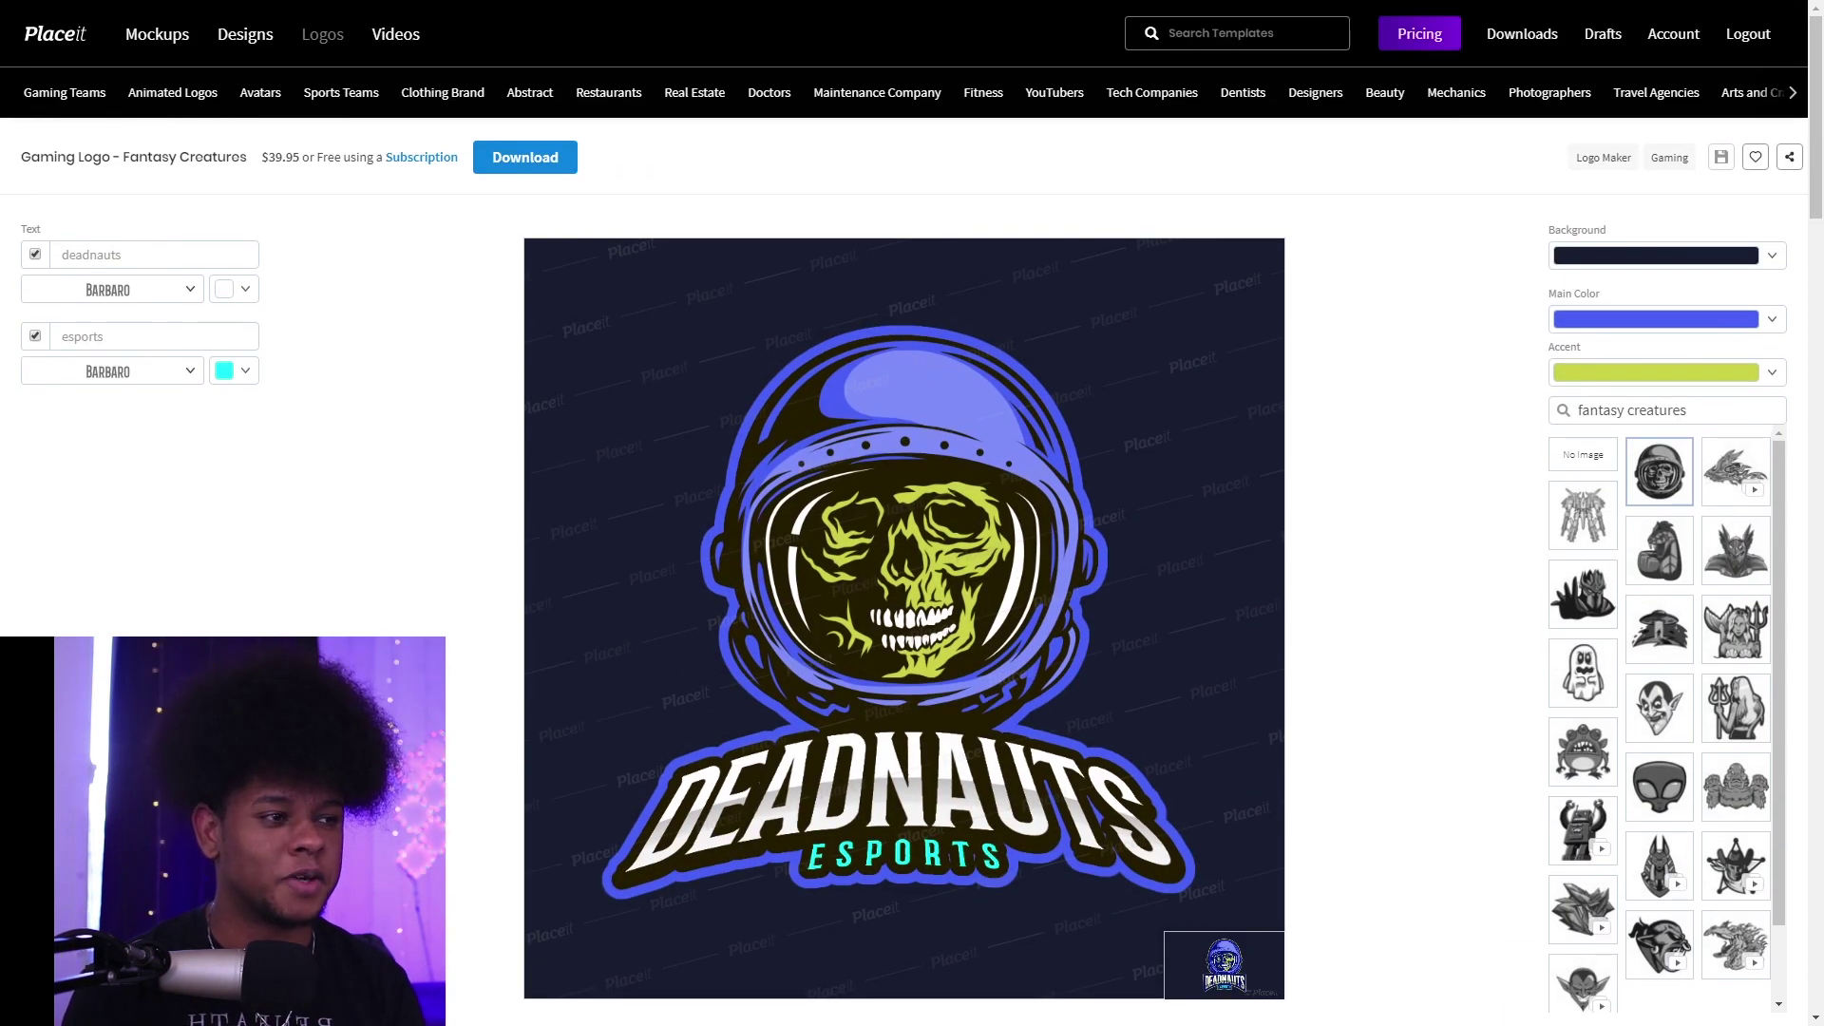
{"action": "scroll", "coordinate": [817, 614], "scroll_direction": "down", "scroll_amount": 1}
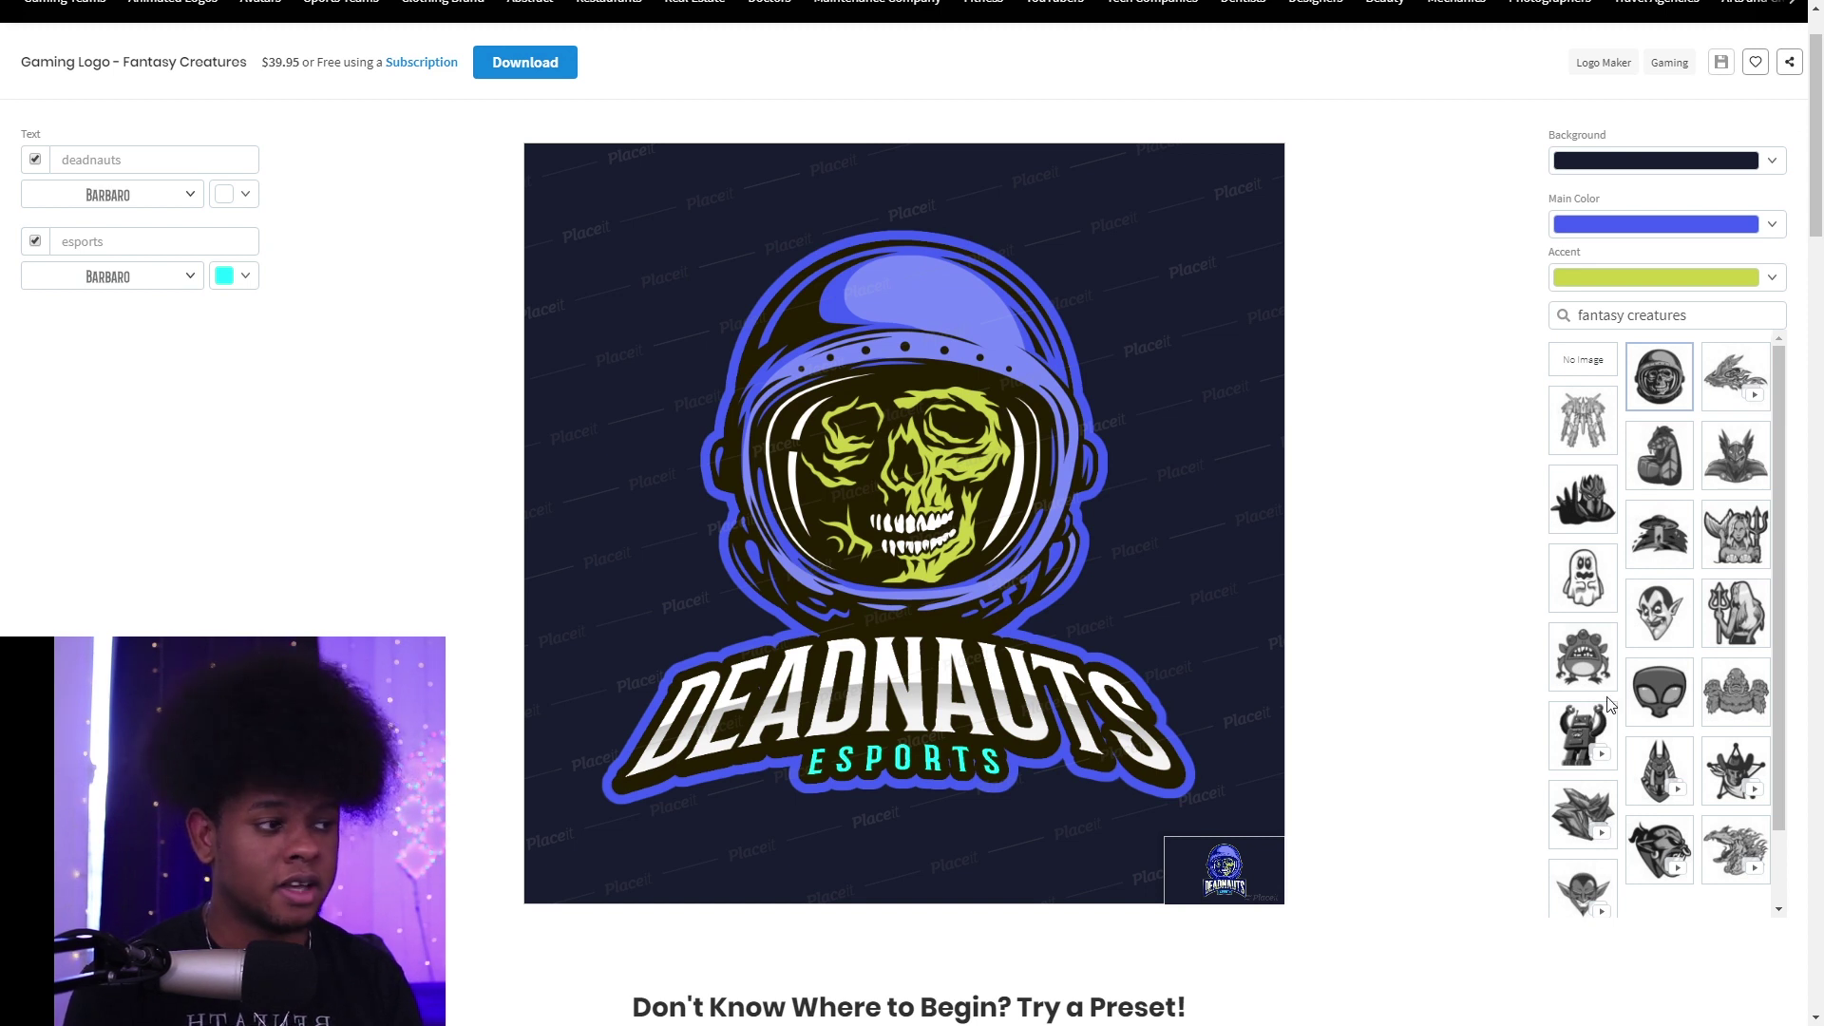
{"action": "scroll", "coordinate": [1606, 703], "scroll_direction": "down", "scroll_amount": 2}
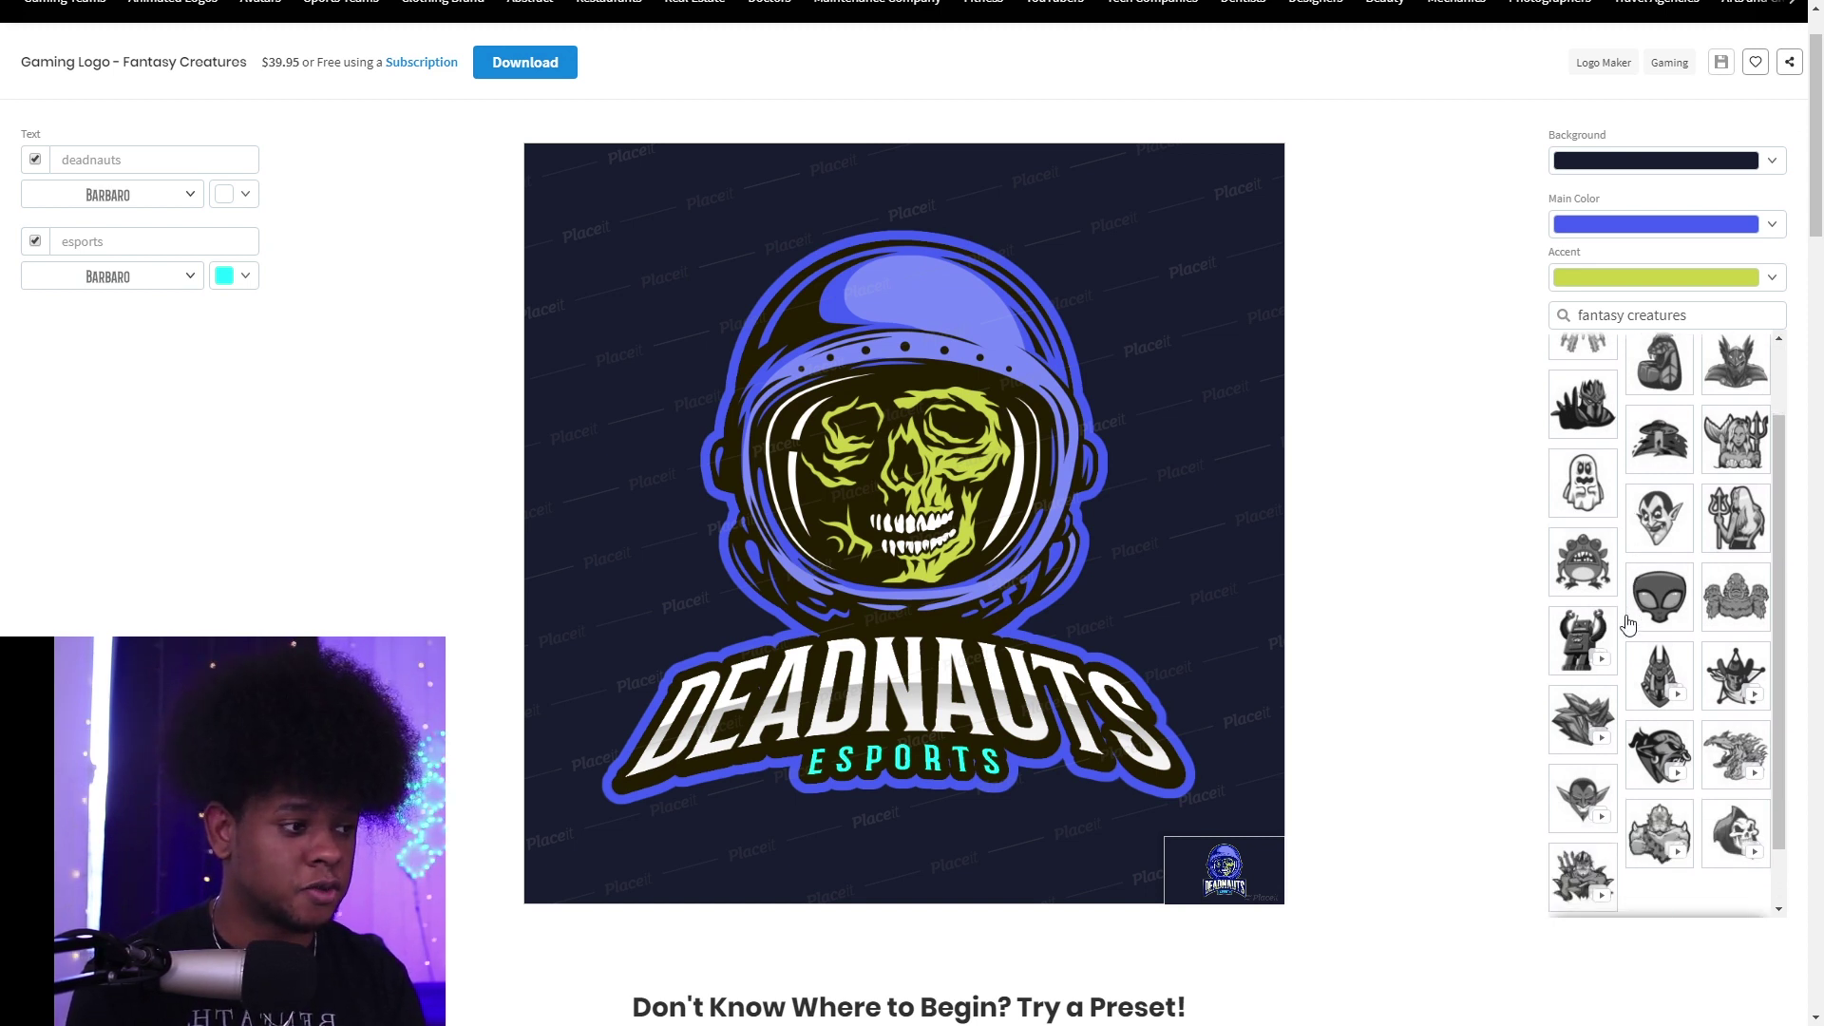
{"action": "scroll", "coordinate": [1605, 703], "scroll_direction": "down", "scroll_amount": 3}
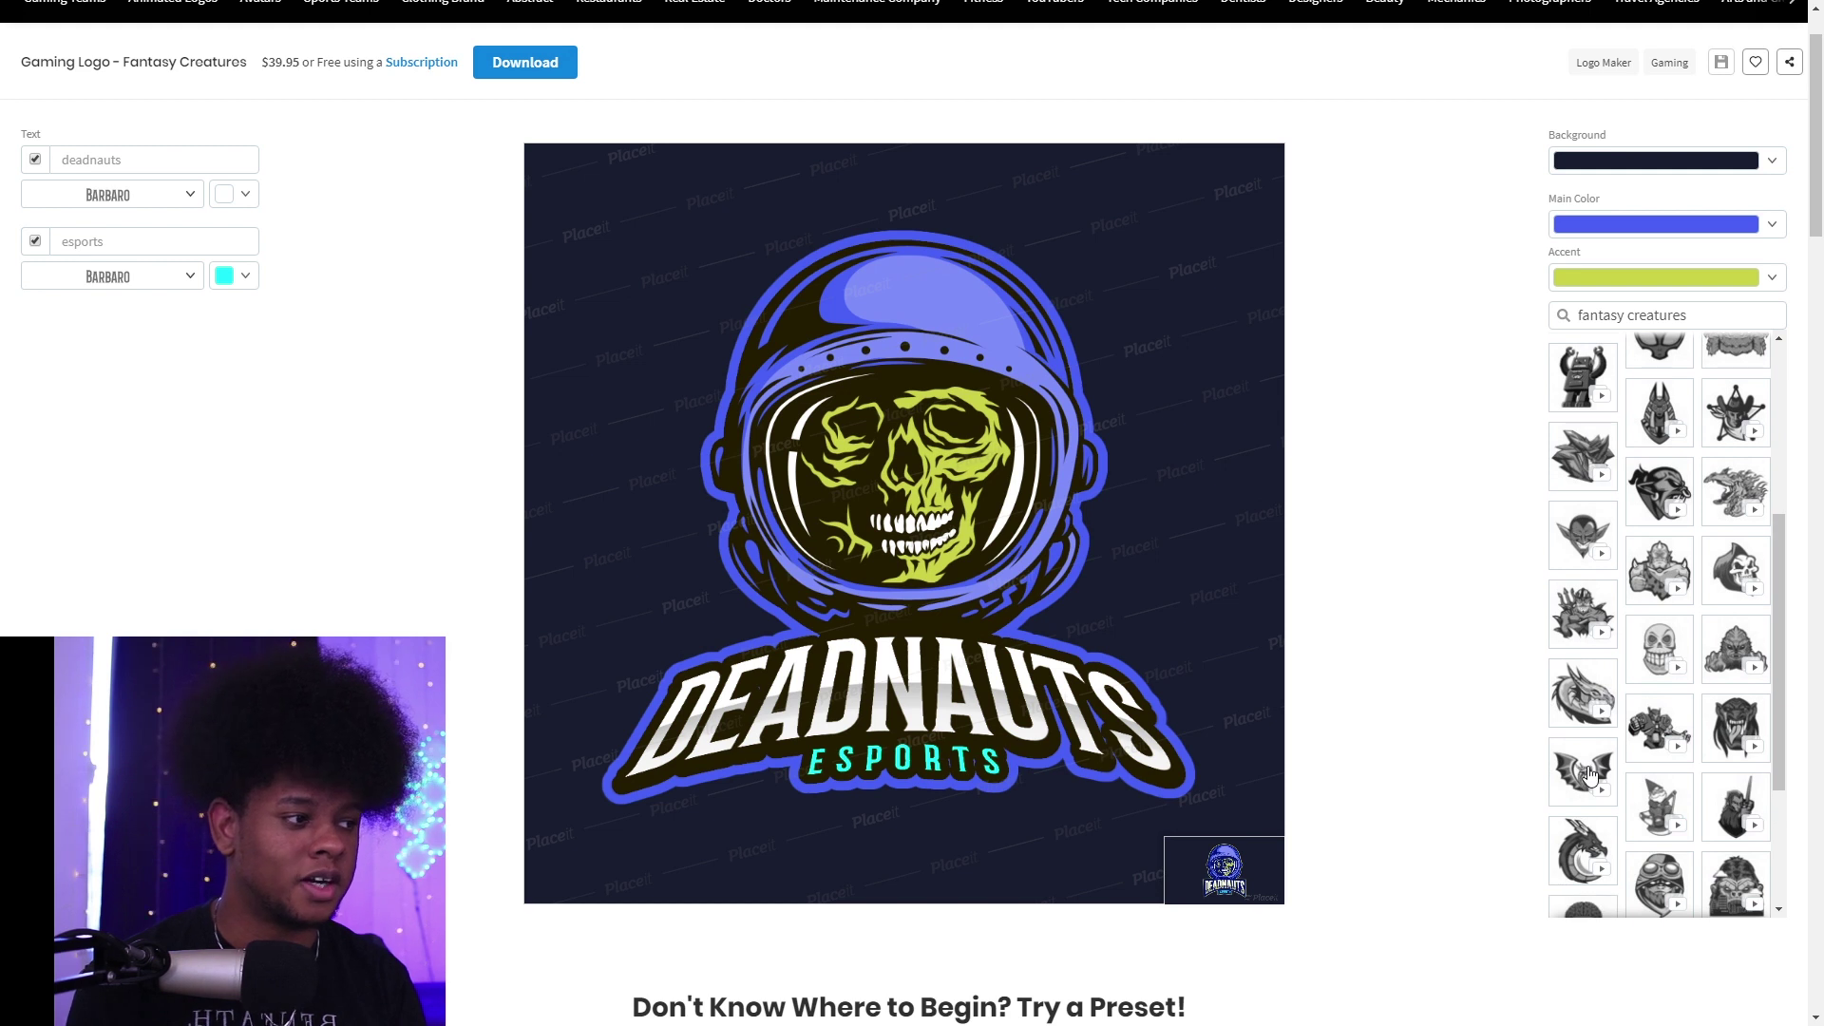
{"action": "scroll", "coordinate": [1591, 774], "scroll_direction": "down", "scroll_amount": 2}
{"action": "scroll", "coordinate": [1591, 775], "scroll_direction": "down", "scroll_amount": 5}
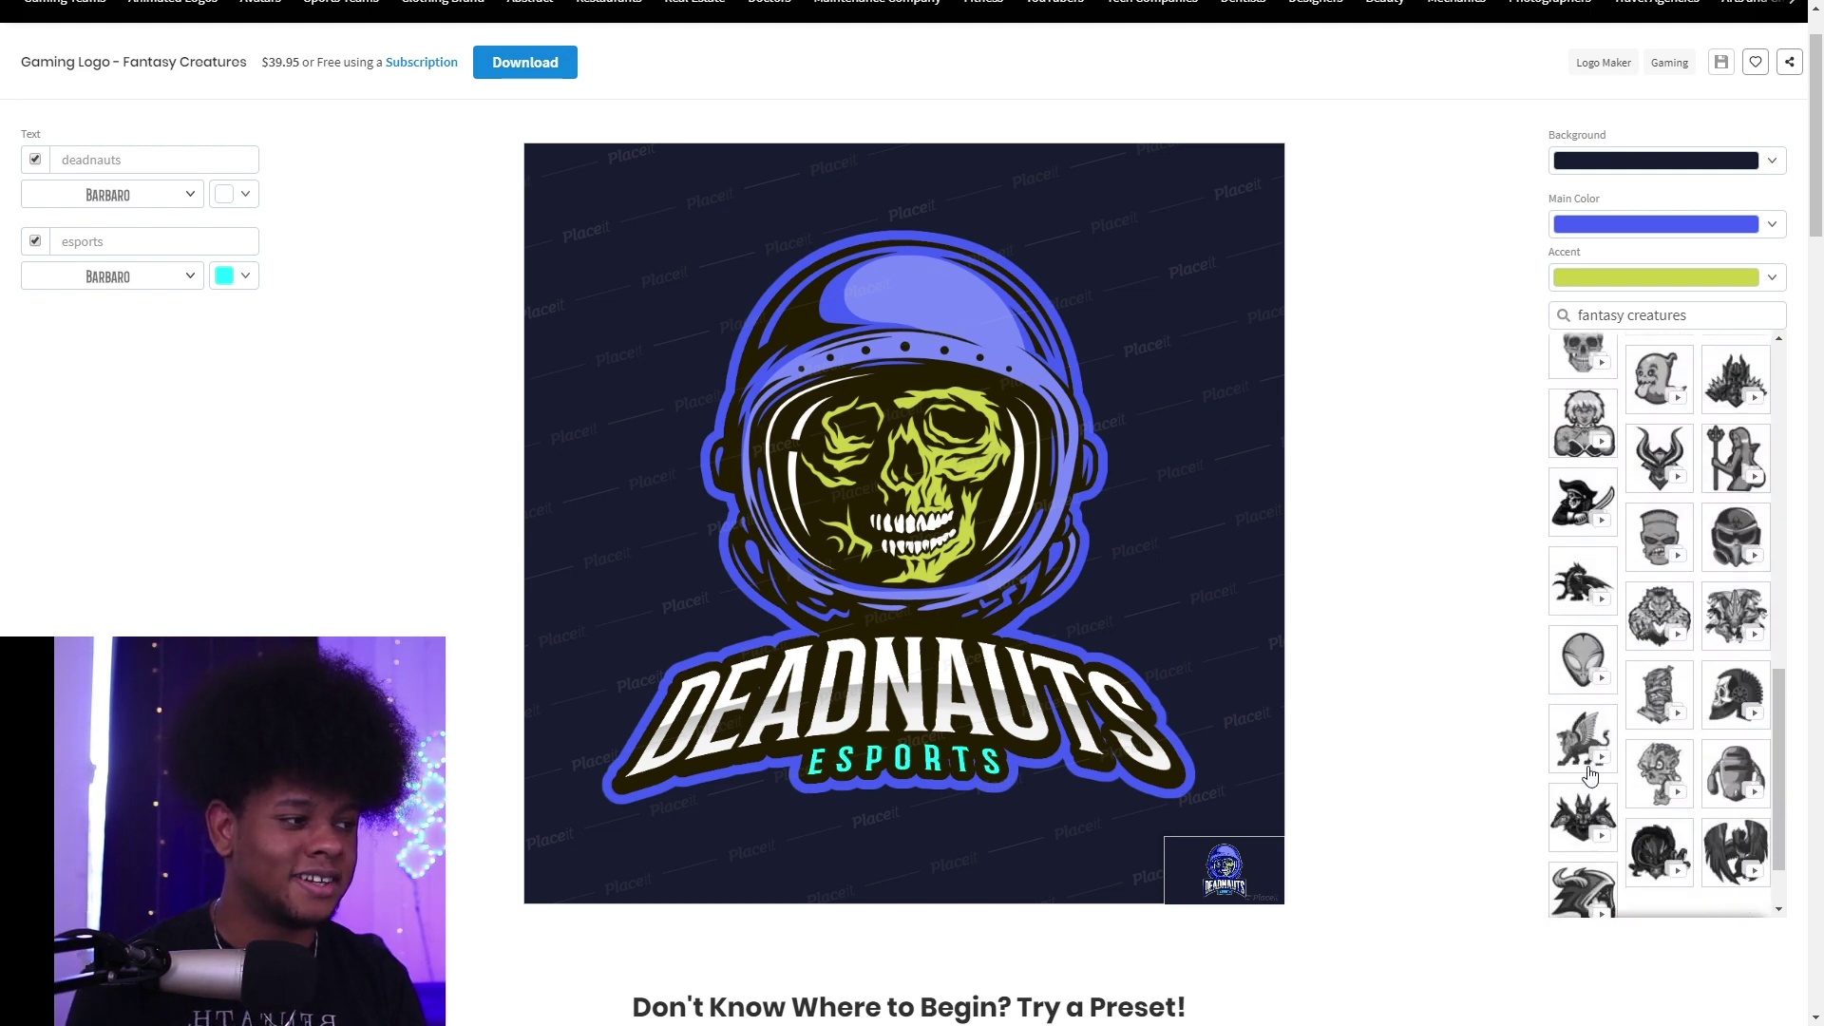
{"action": "scroll", "coordinate": [1591, 773], "scroll_direction": "down", "scroll_amount": 5}
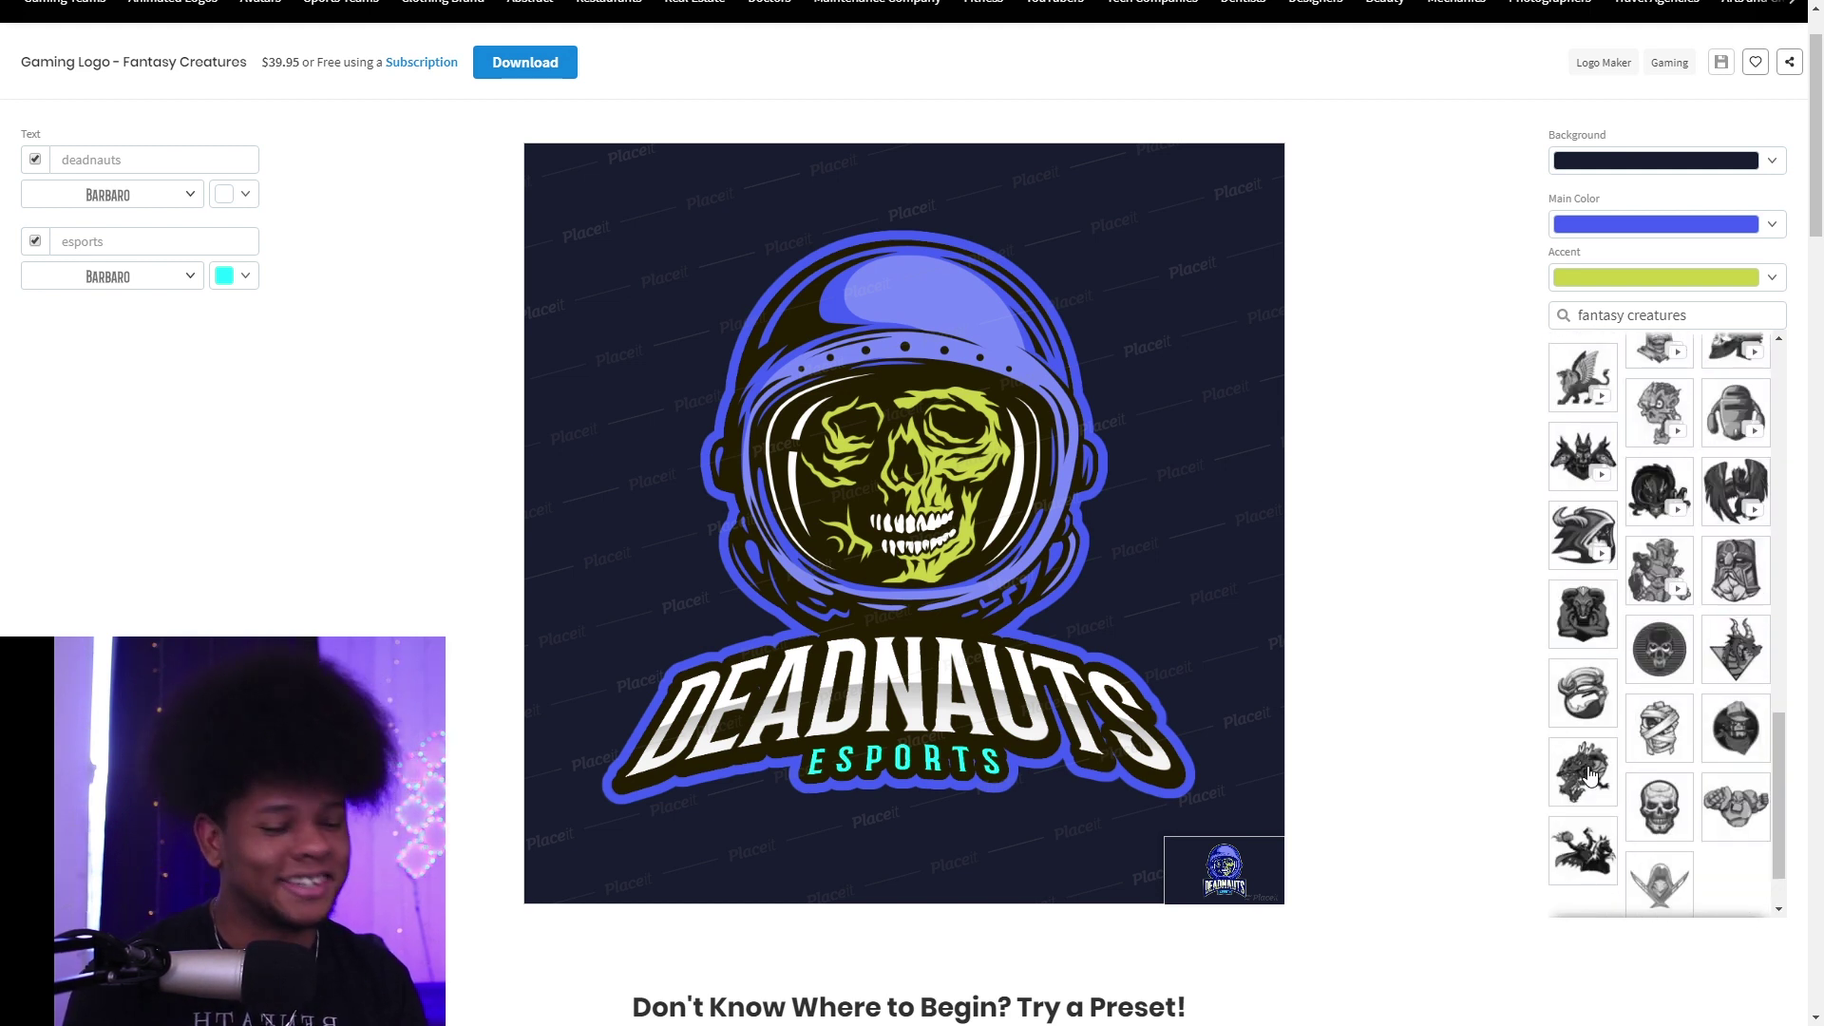
{"action": "scroll", "coordinate": [1592, 772], "scroll_direction": "down", "scroll_amount": 2}
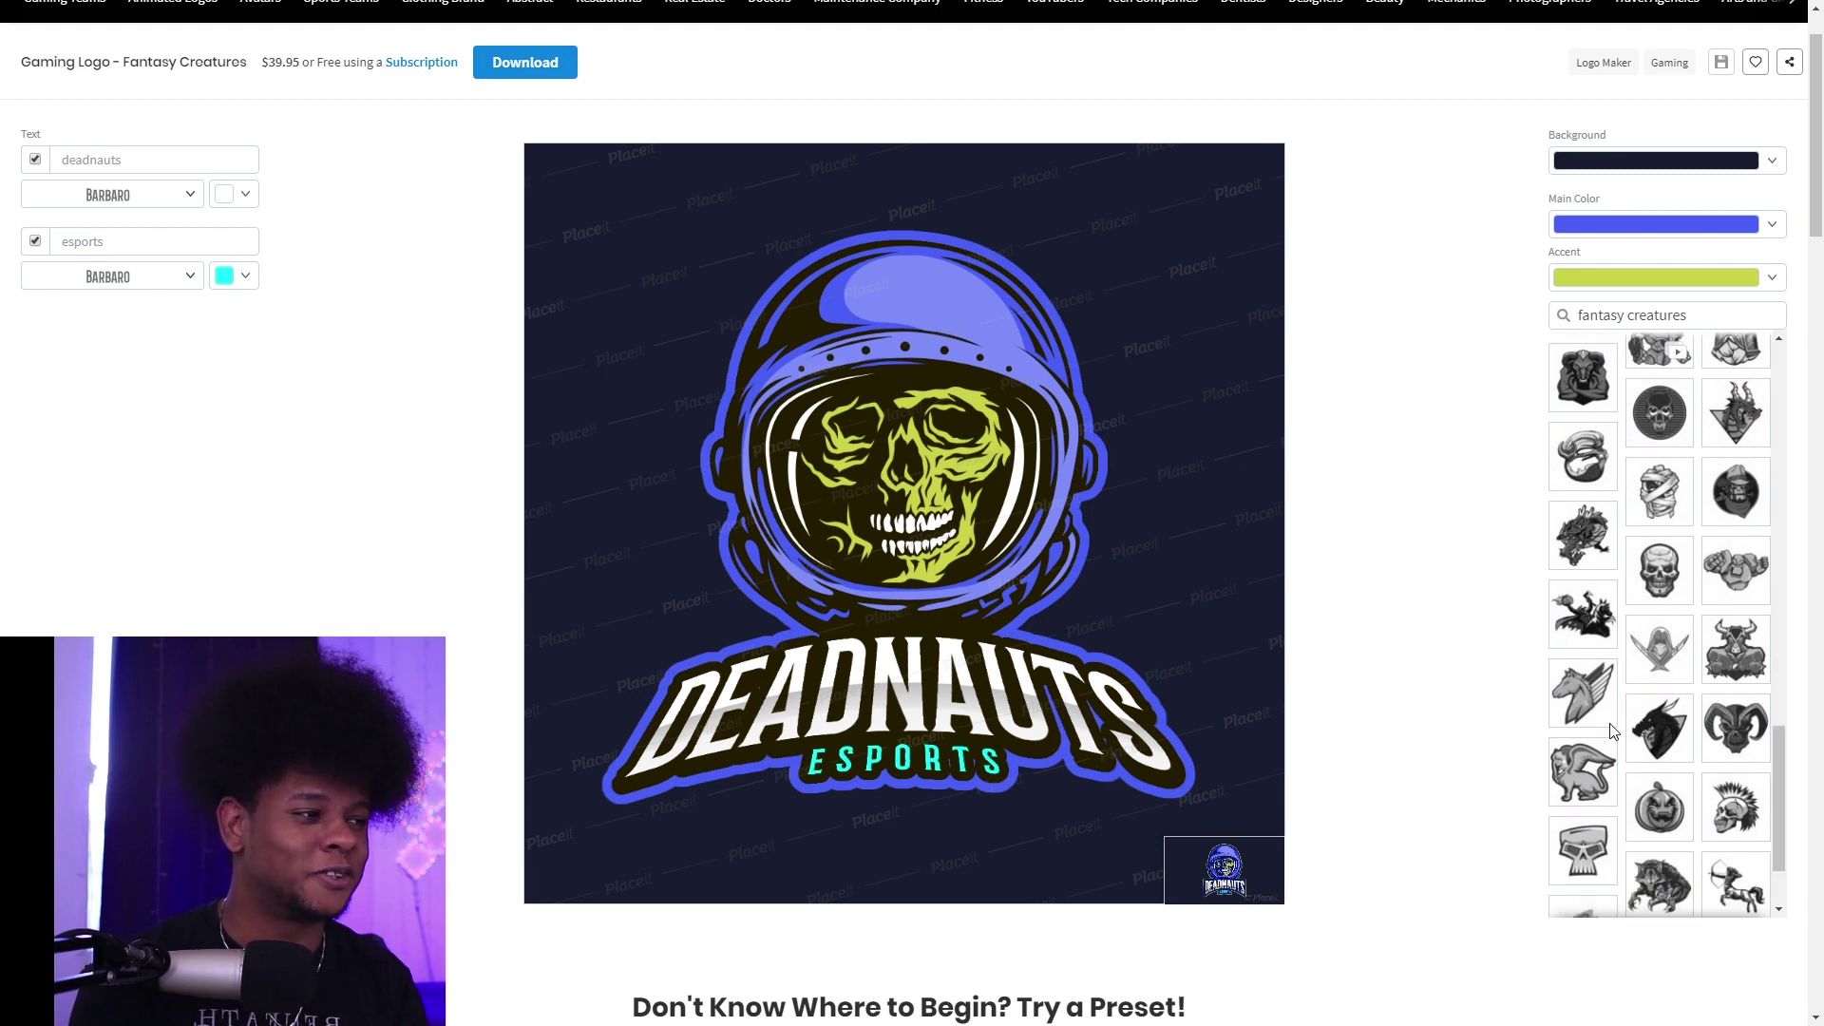
{"action": "left_click", "coordinate": [1665, 578]}
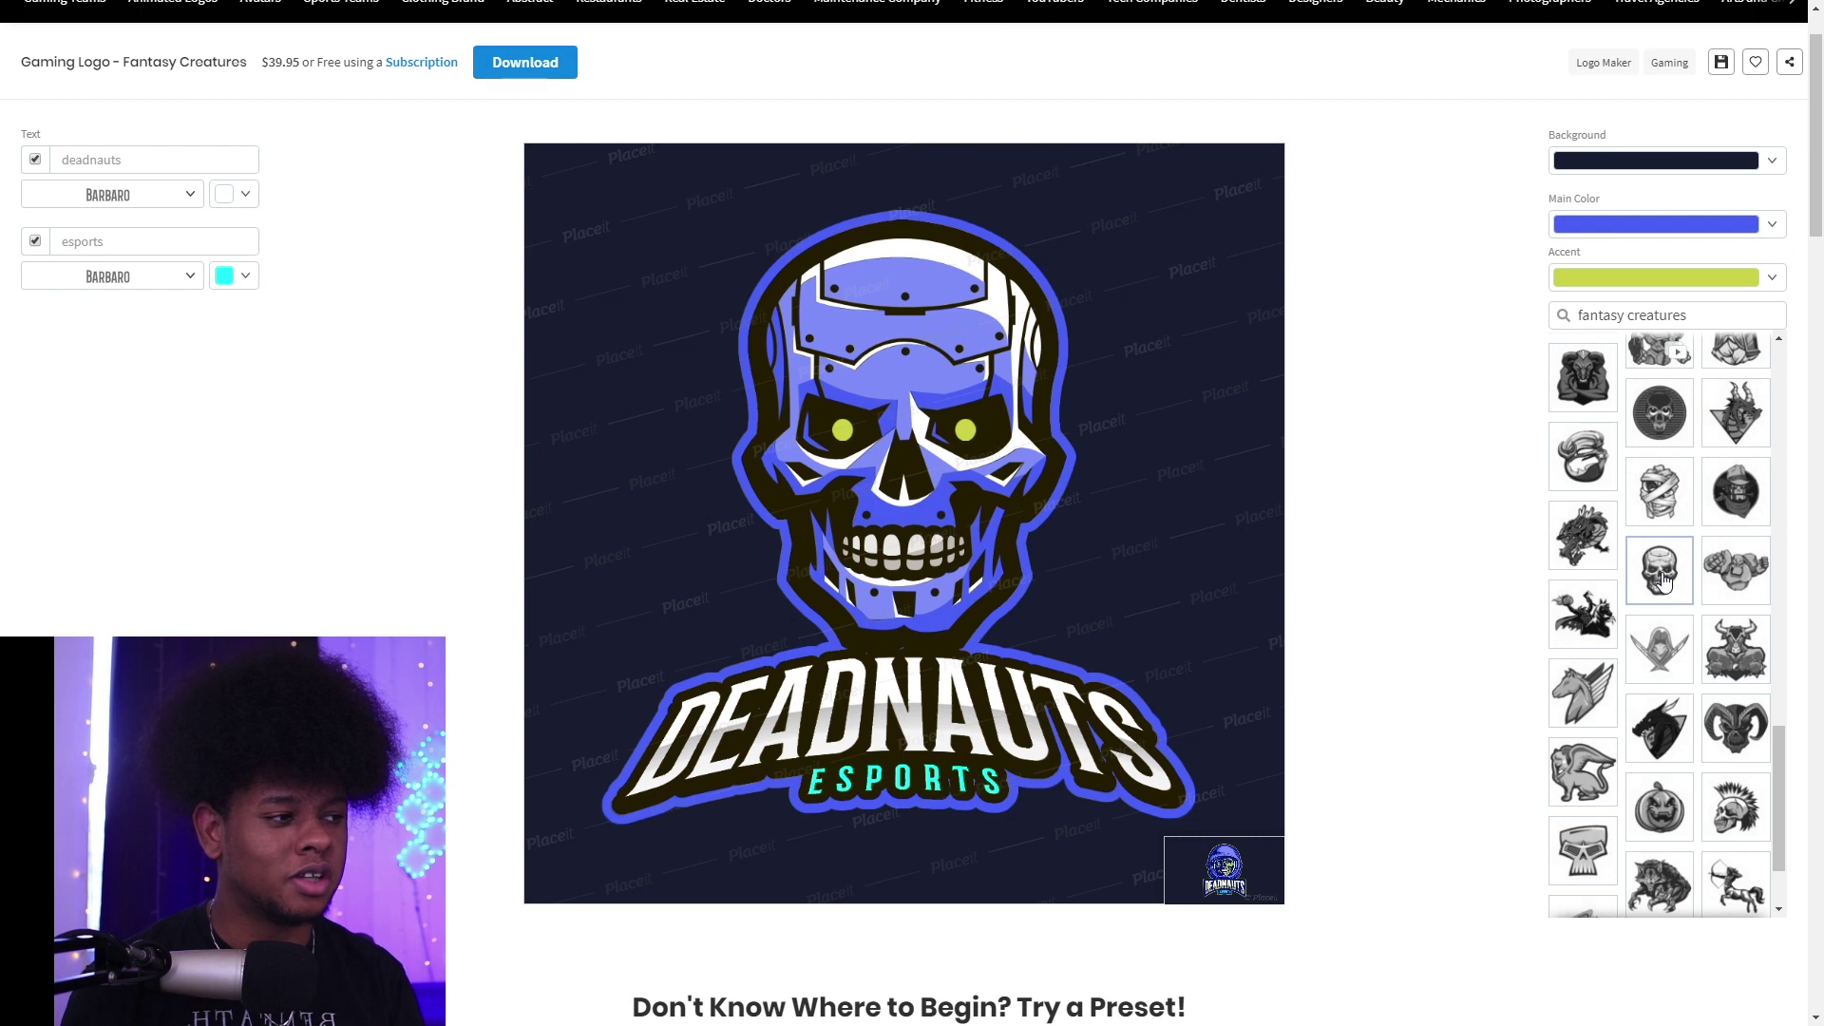
{"action": "scroll", "coordinate": [1658, 612], "scroll_direction": "down", "scroll_amount": 5}
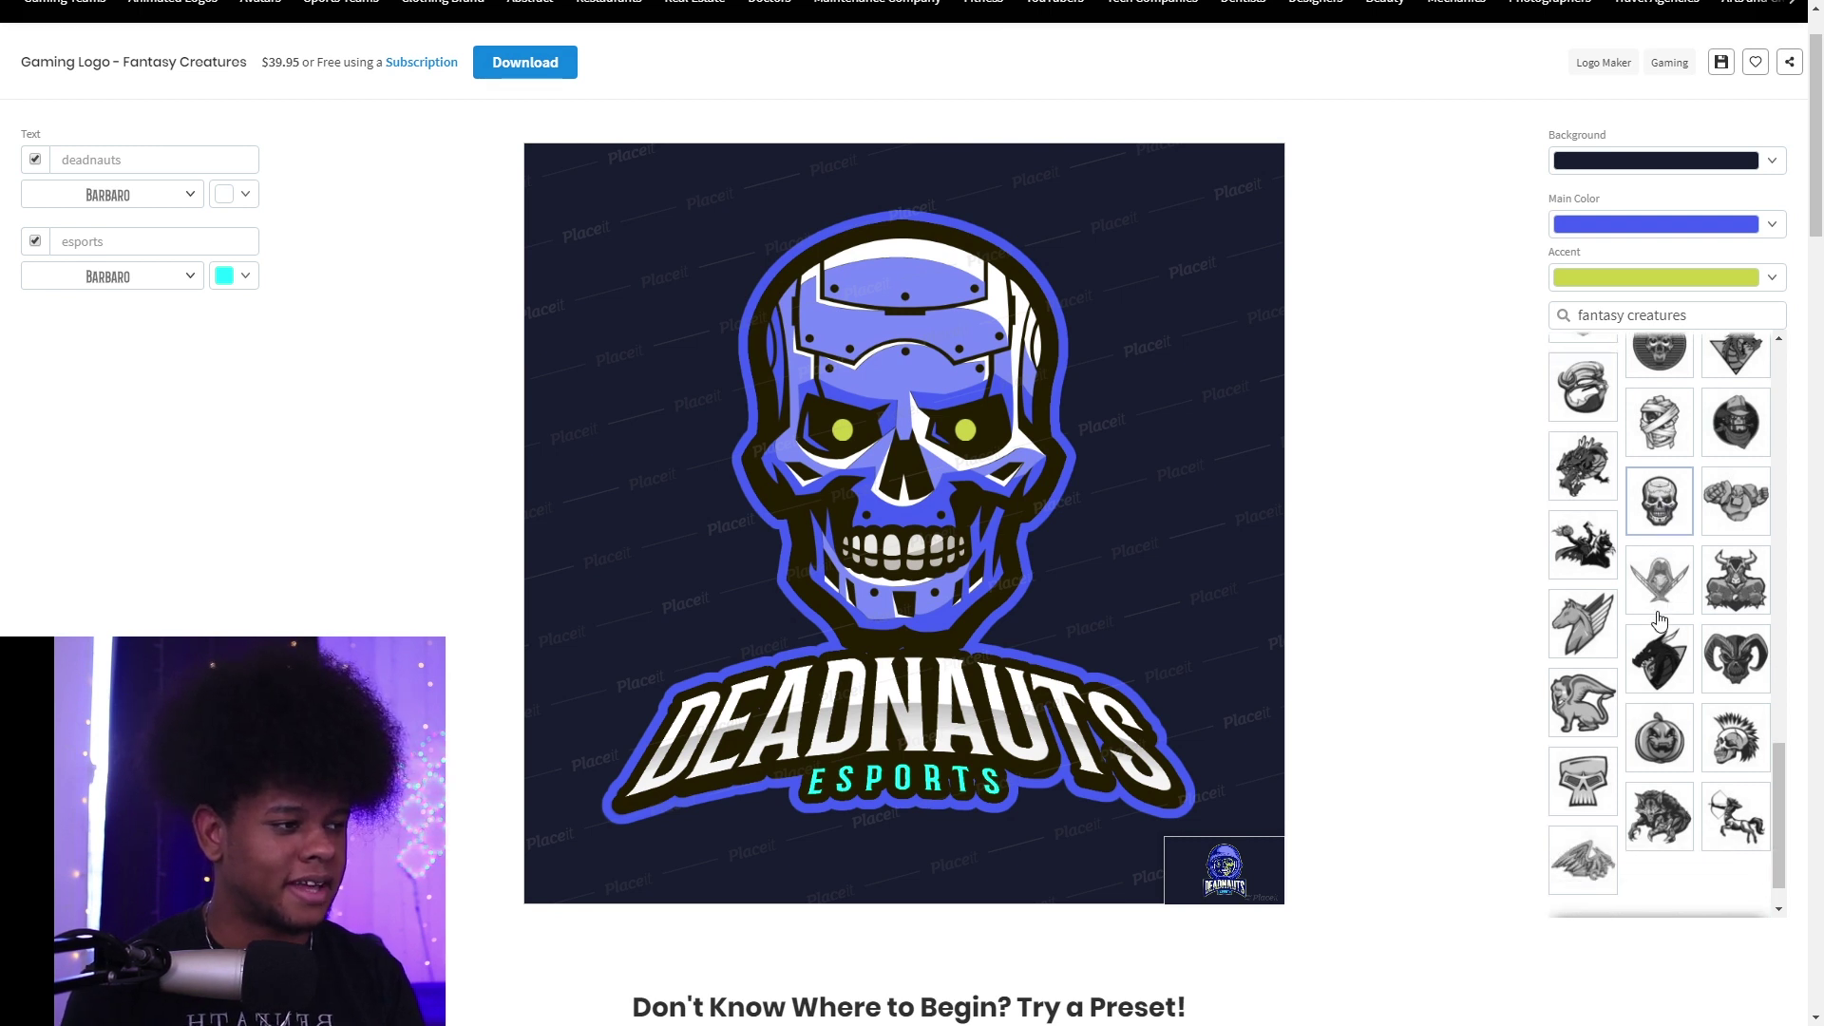
{"action": "left_click", "coordinate": [1736, 493]}
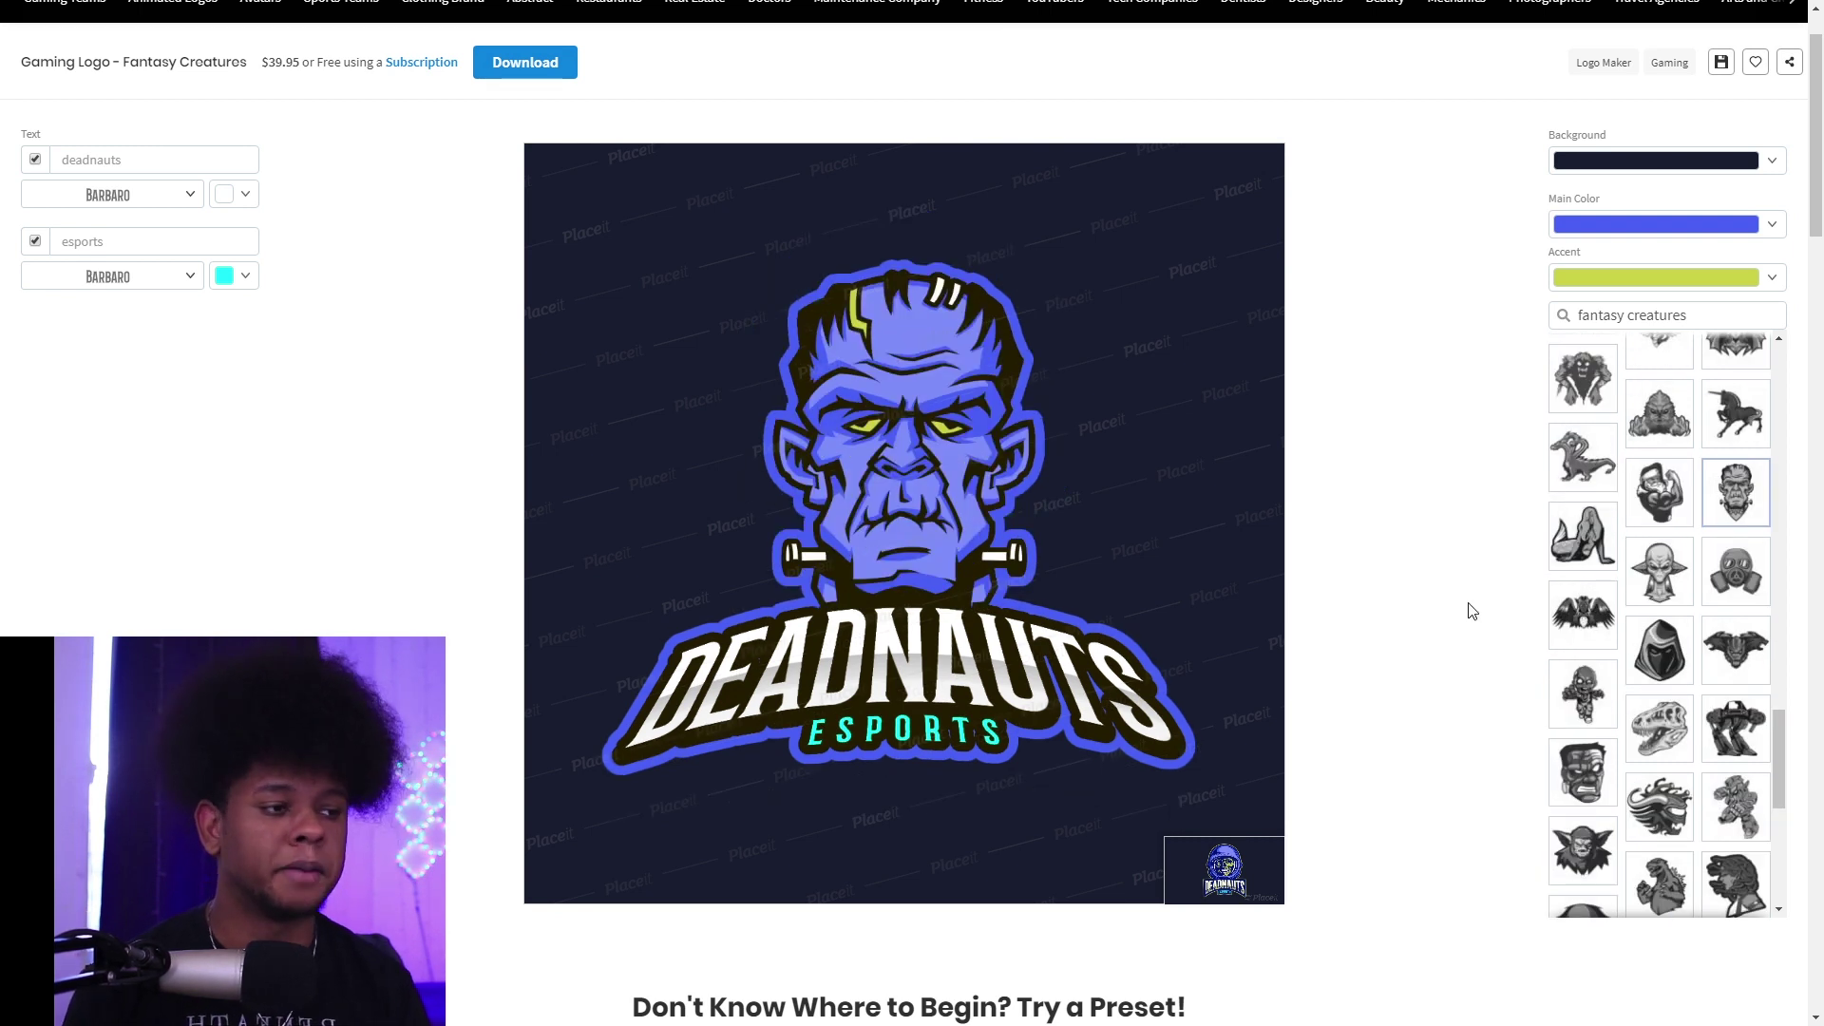
- Change the logo's main text to "Gael level" and its second line to "gaming"
{"action": "double_click", "coordinate": [132, 162]}
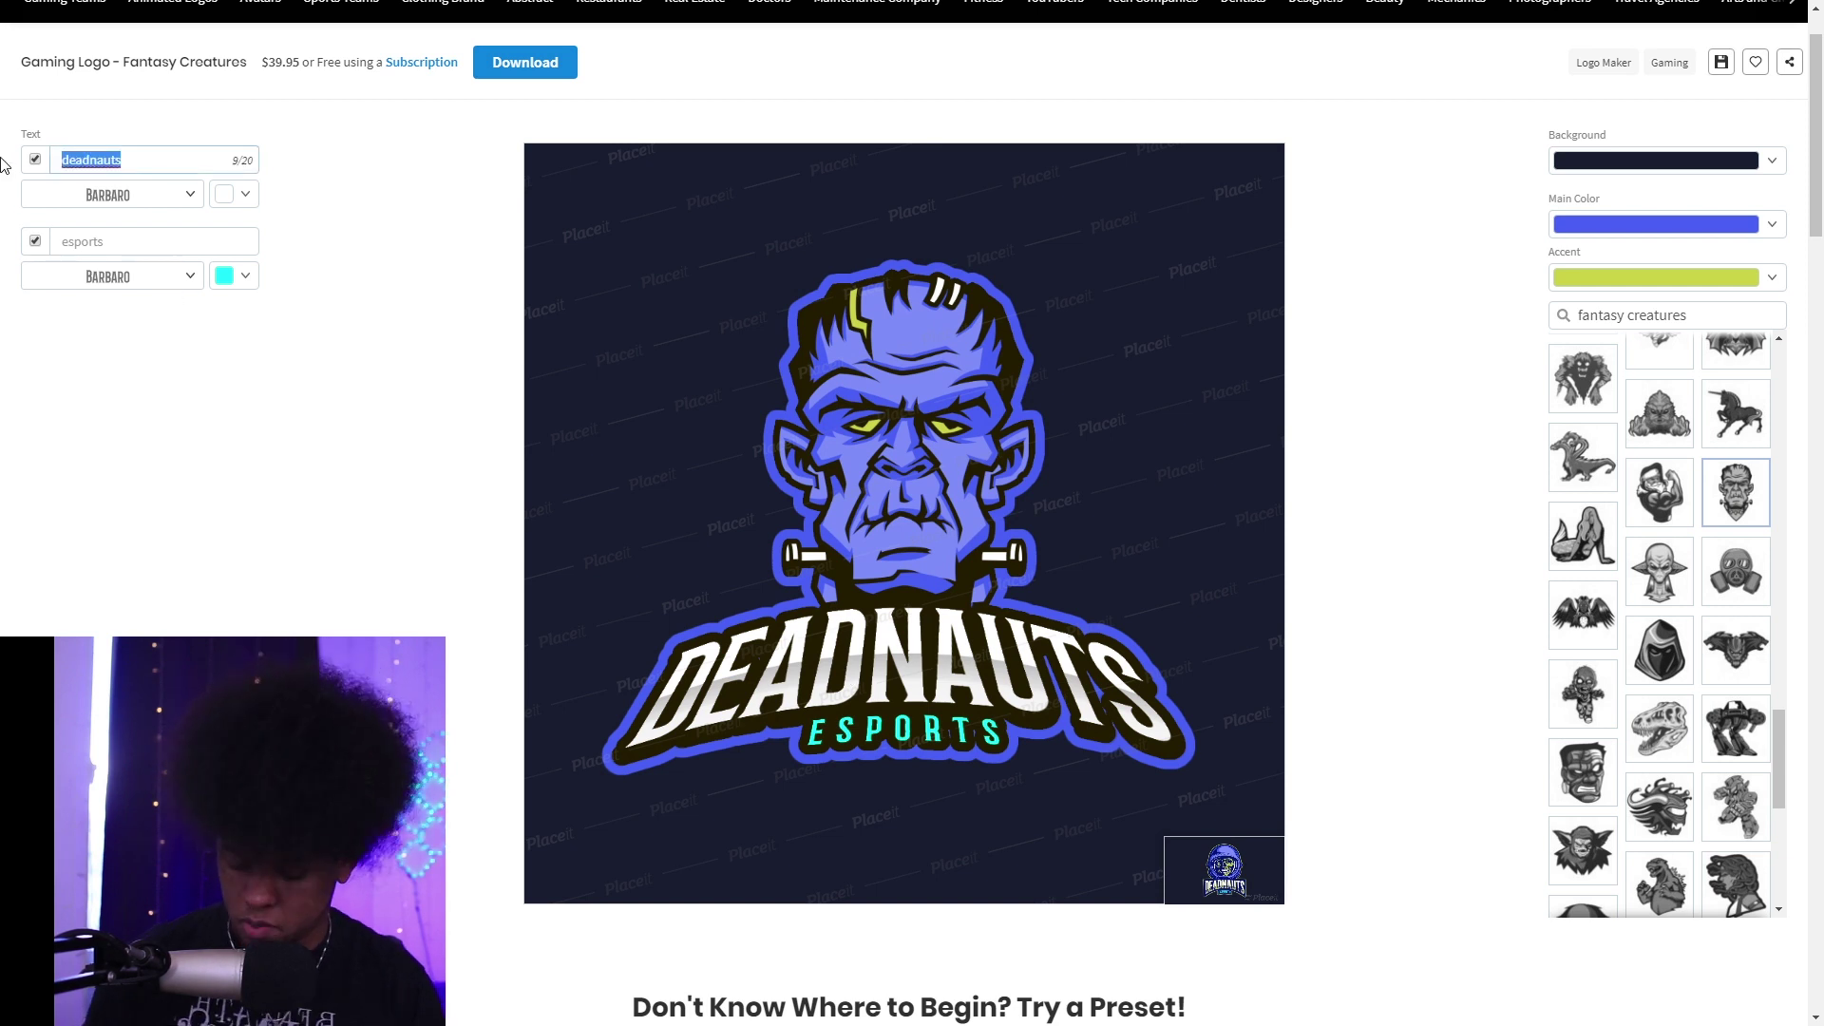
{"action": "type", "text": "Gael level"}
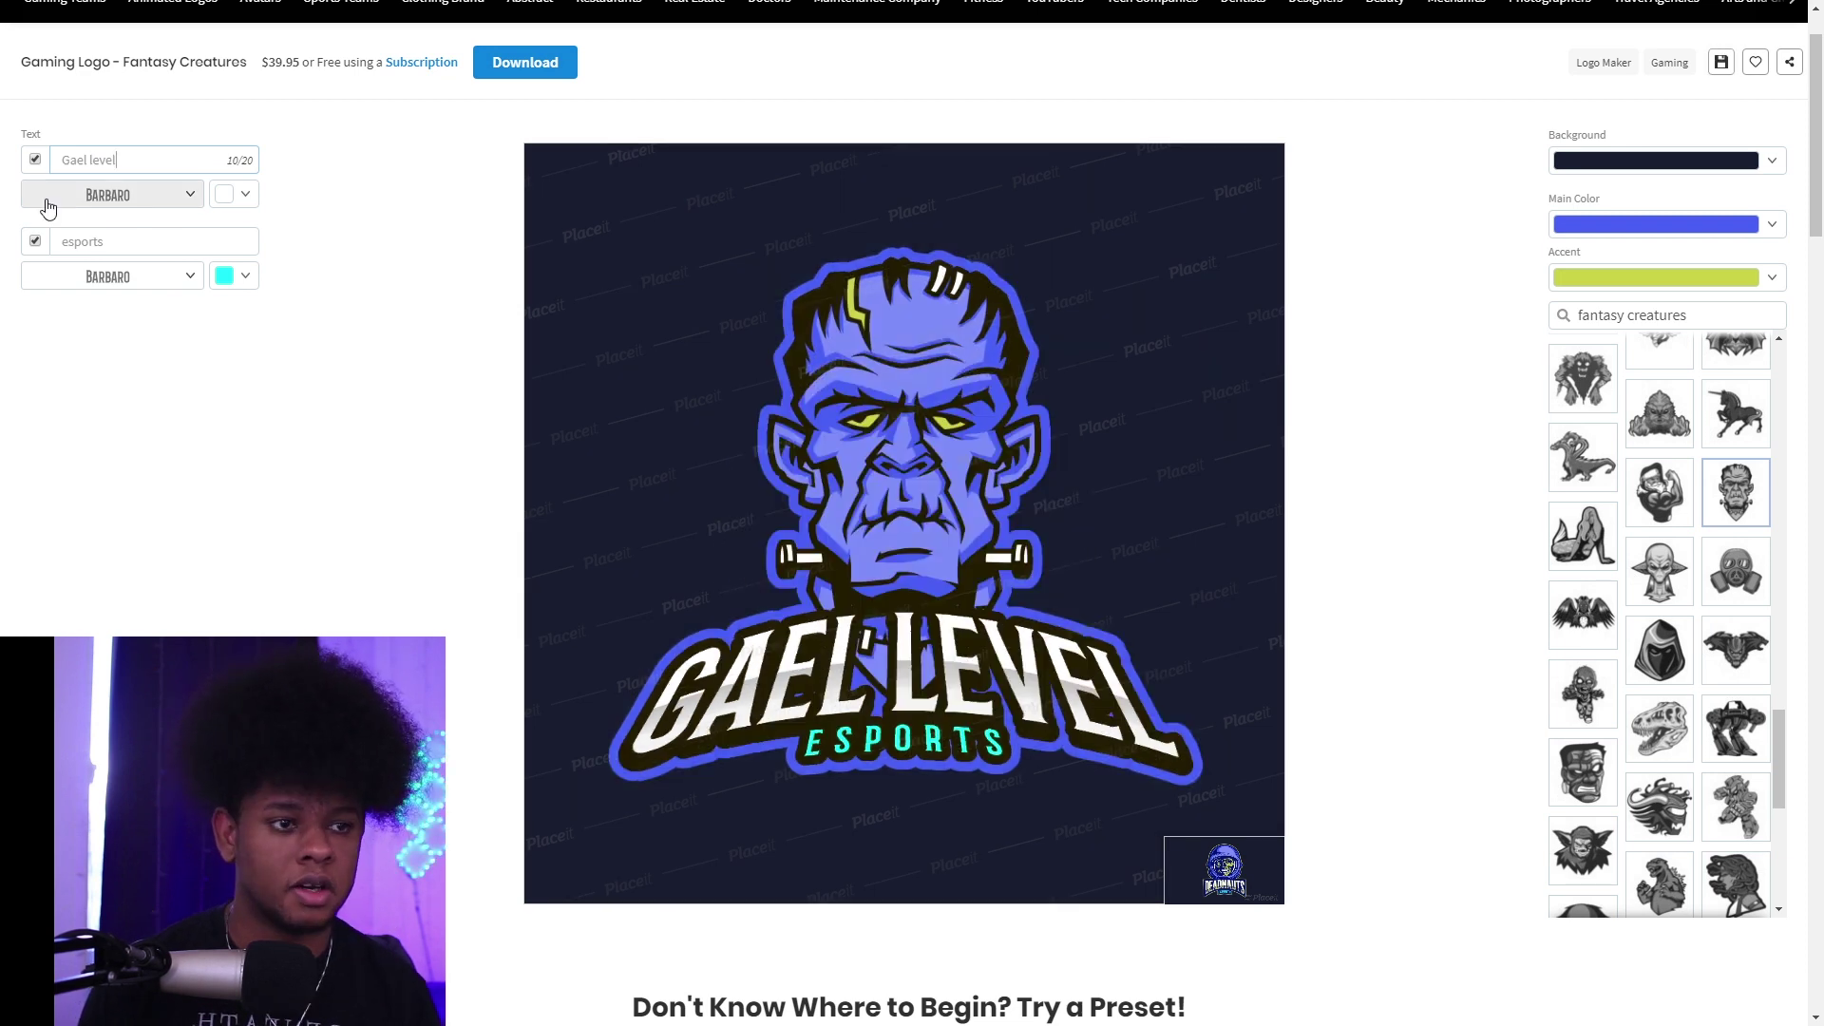
{"action": "double_click", "coordinate": [80, 241]}
{"action": "type", "text": "gaming"}
{"action": "left_click", "coordinate": [299, 368]}
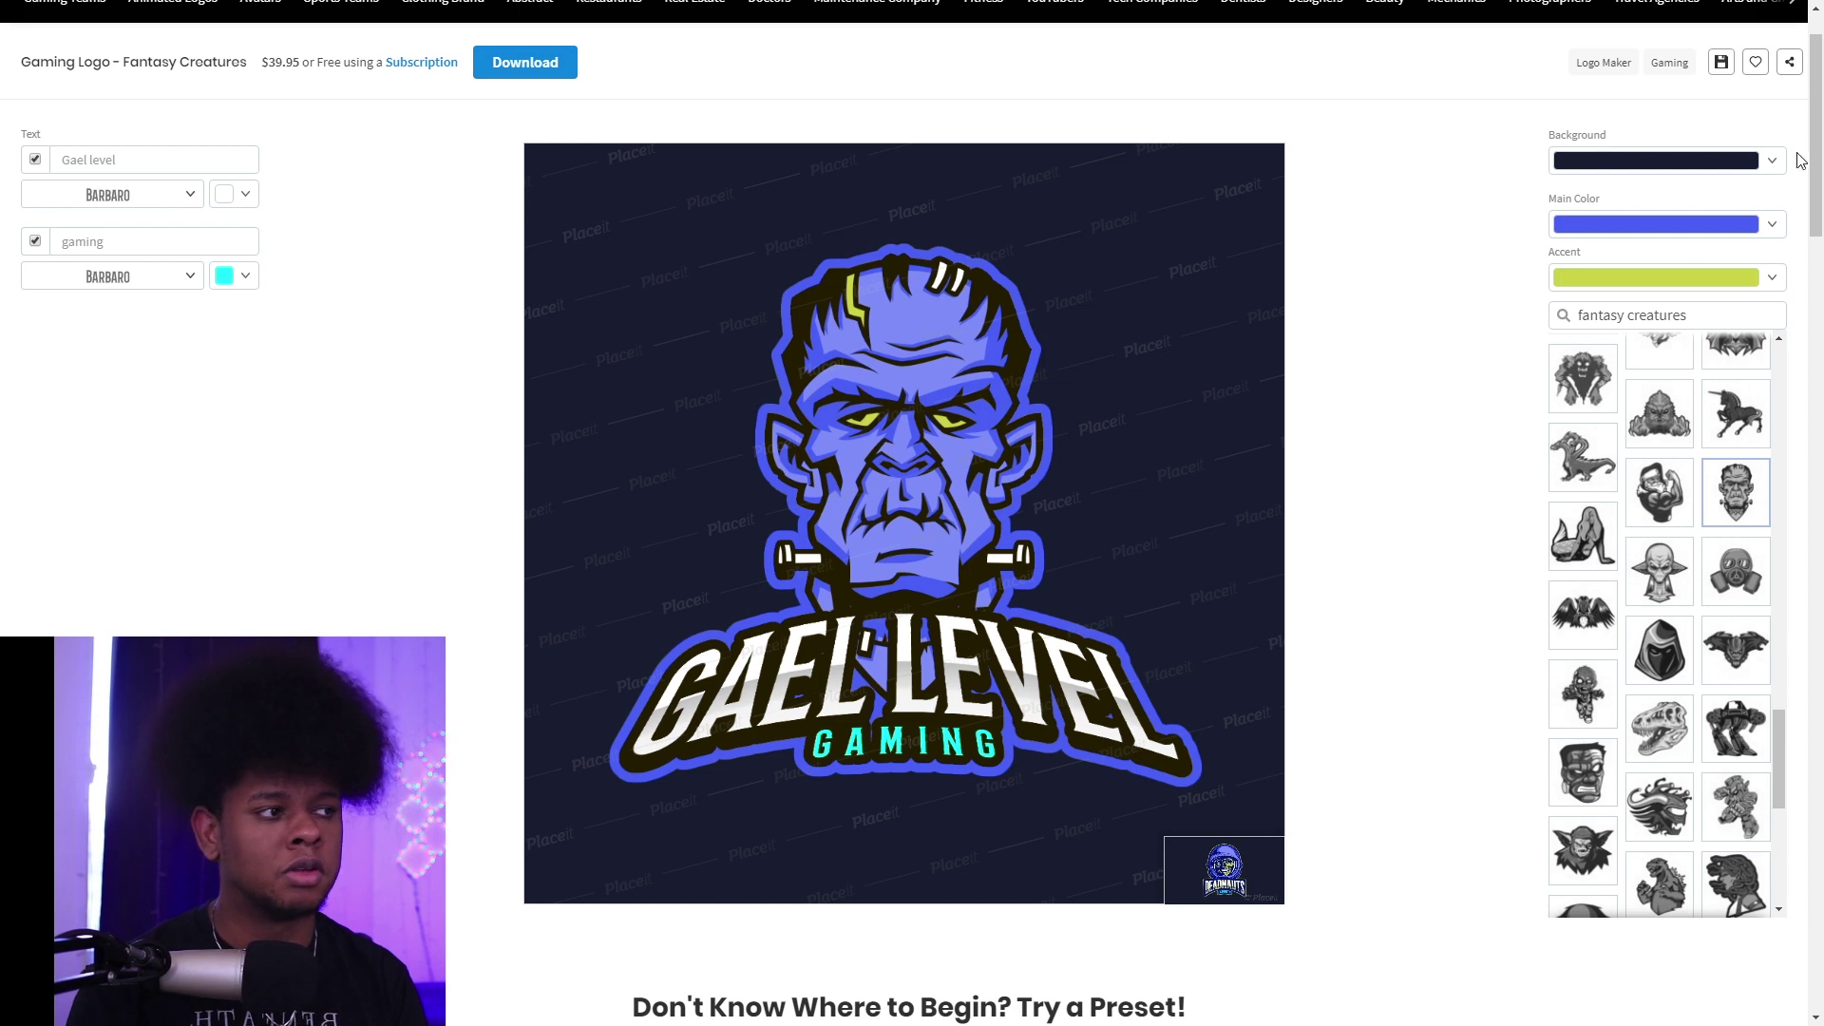
- Set the logo's main color to purple and its background to dark grey
{"action": "left_click", "coordinate": [1653, 224]}
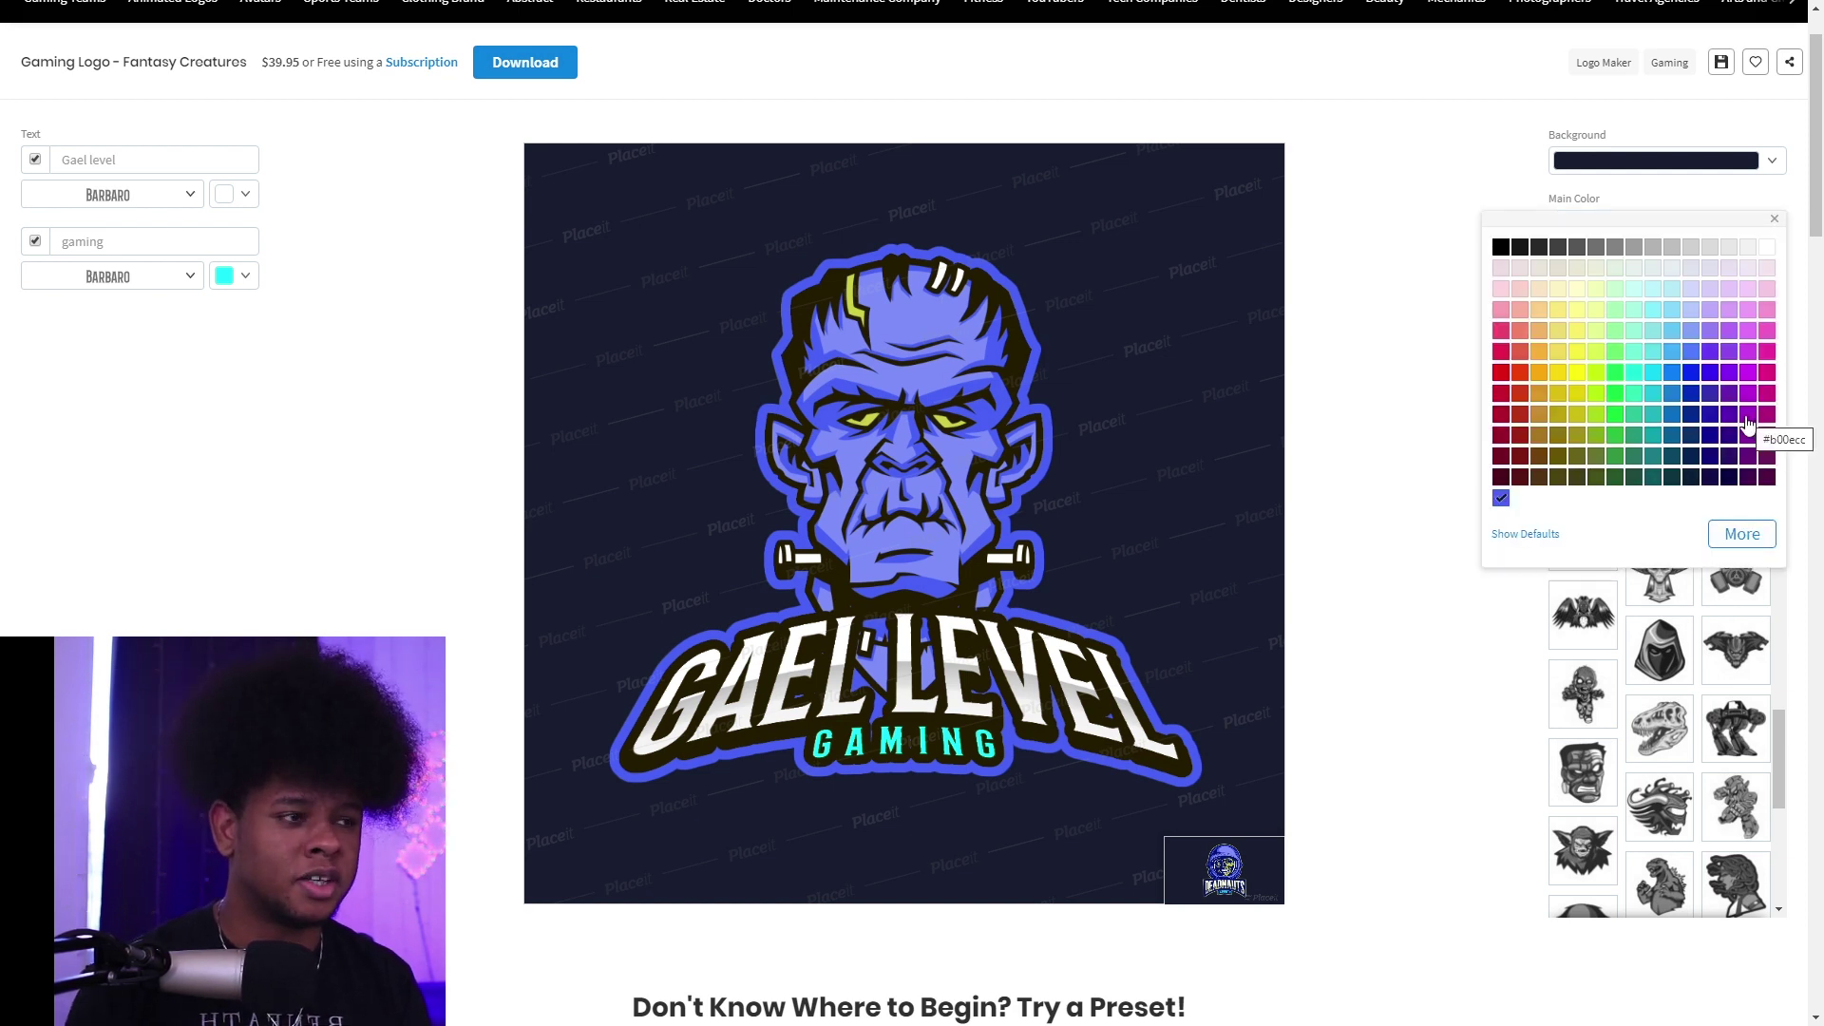
{"action": "left_click", "coordinate": [1747, 423]}
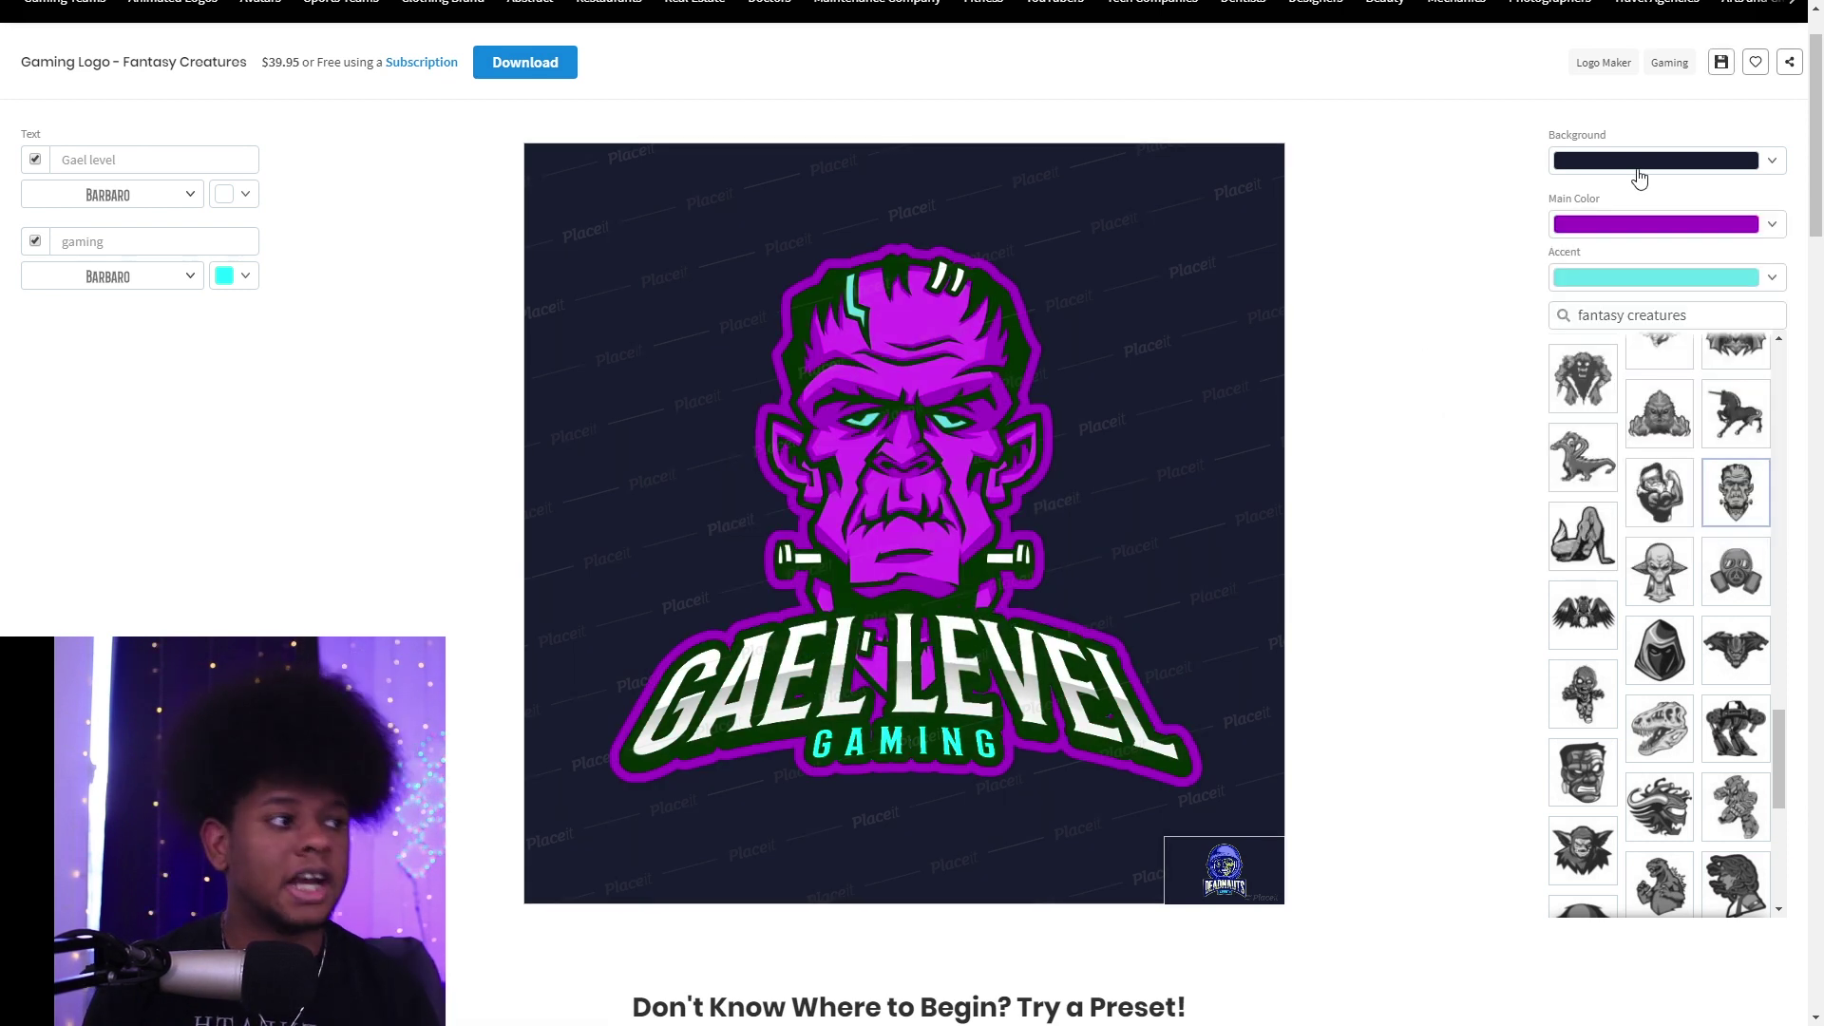
{"action": "left_click", "coordinate": [1640, 178]}
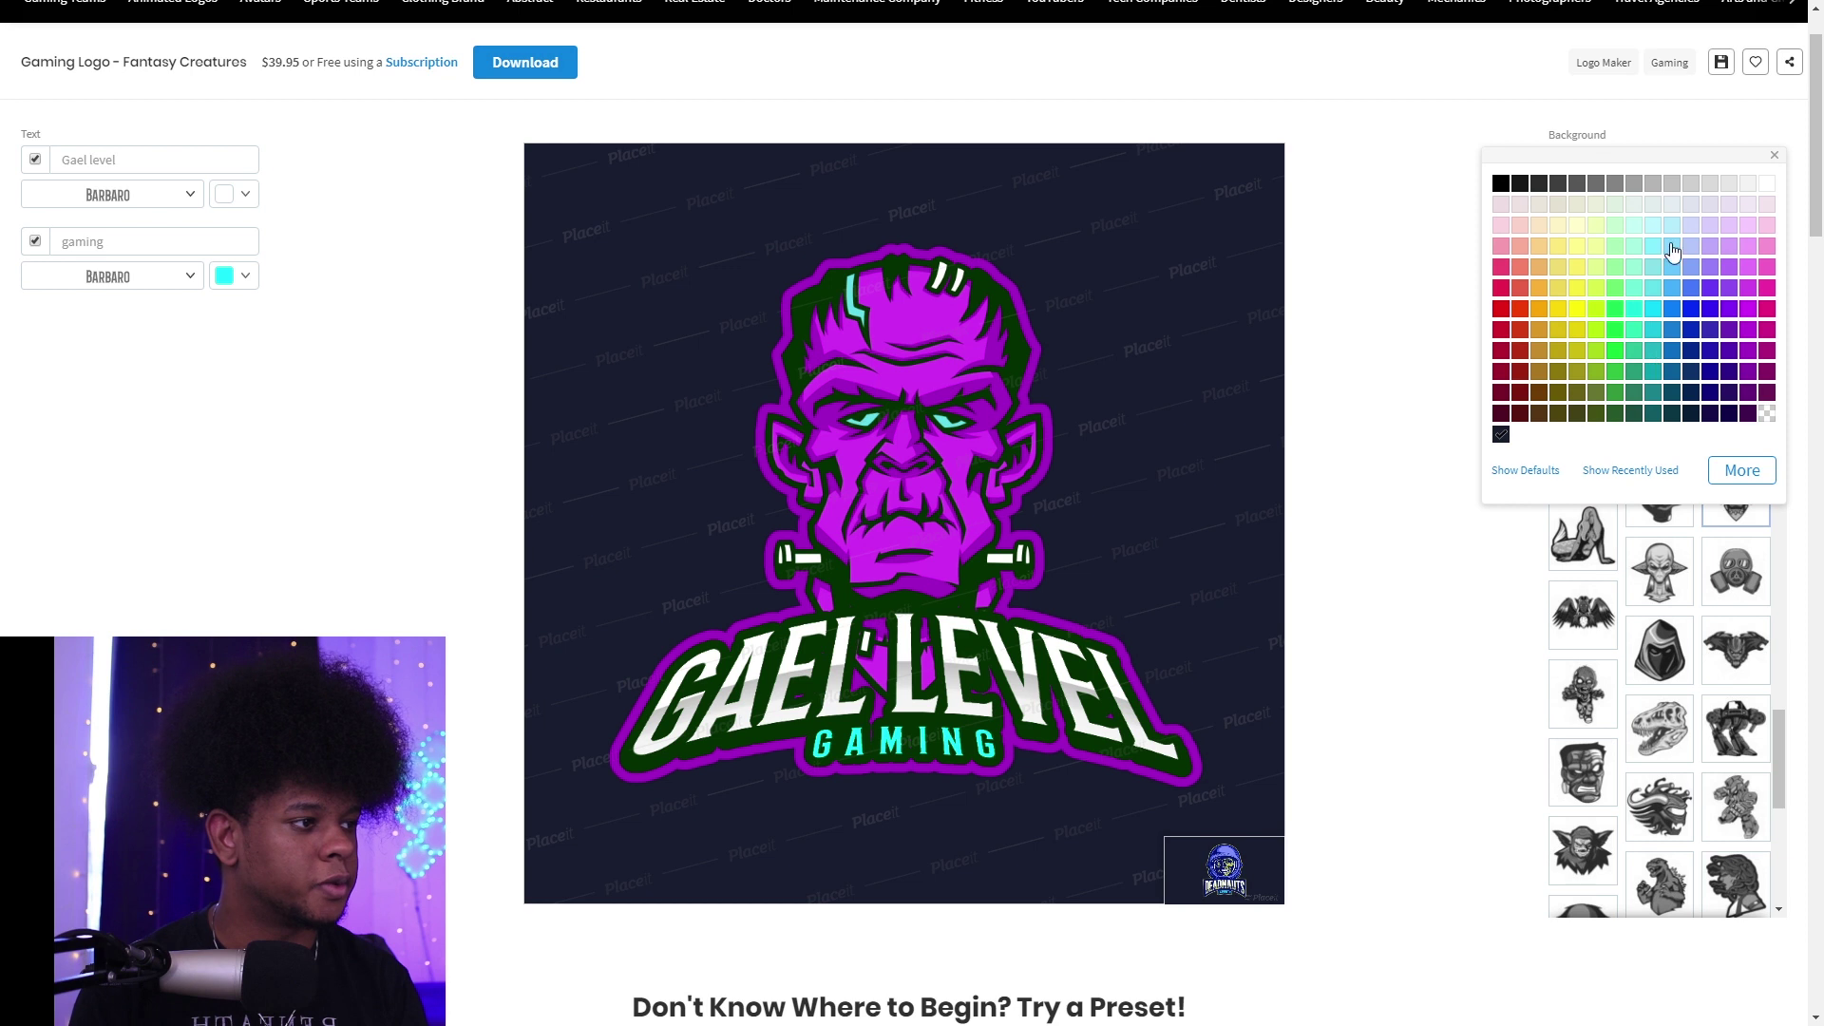
{"action": "left_click", "coordinate": [1560, 188]}
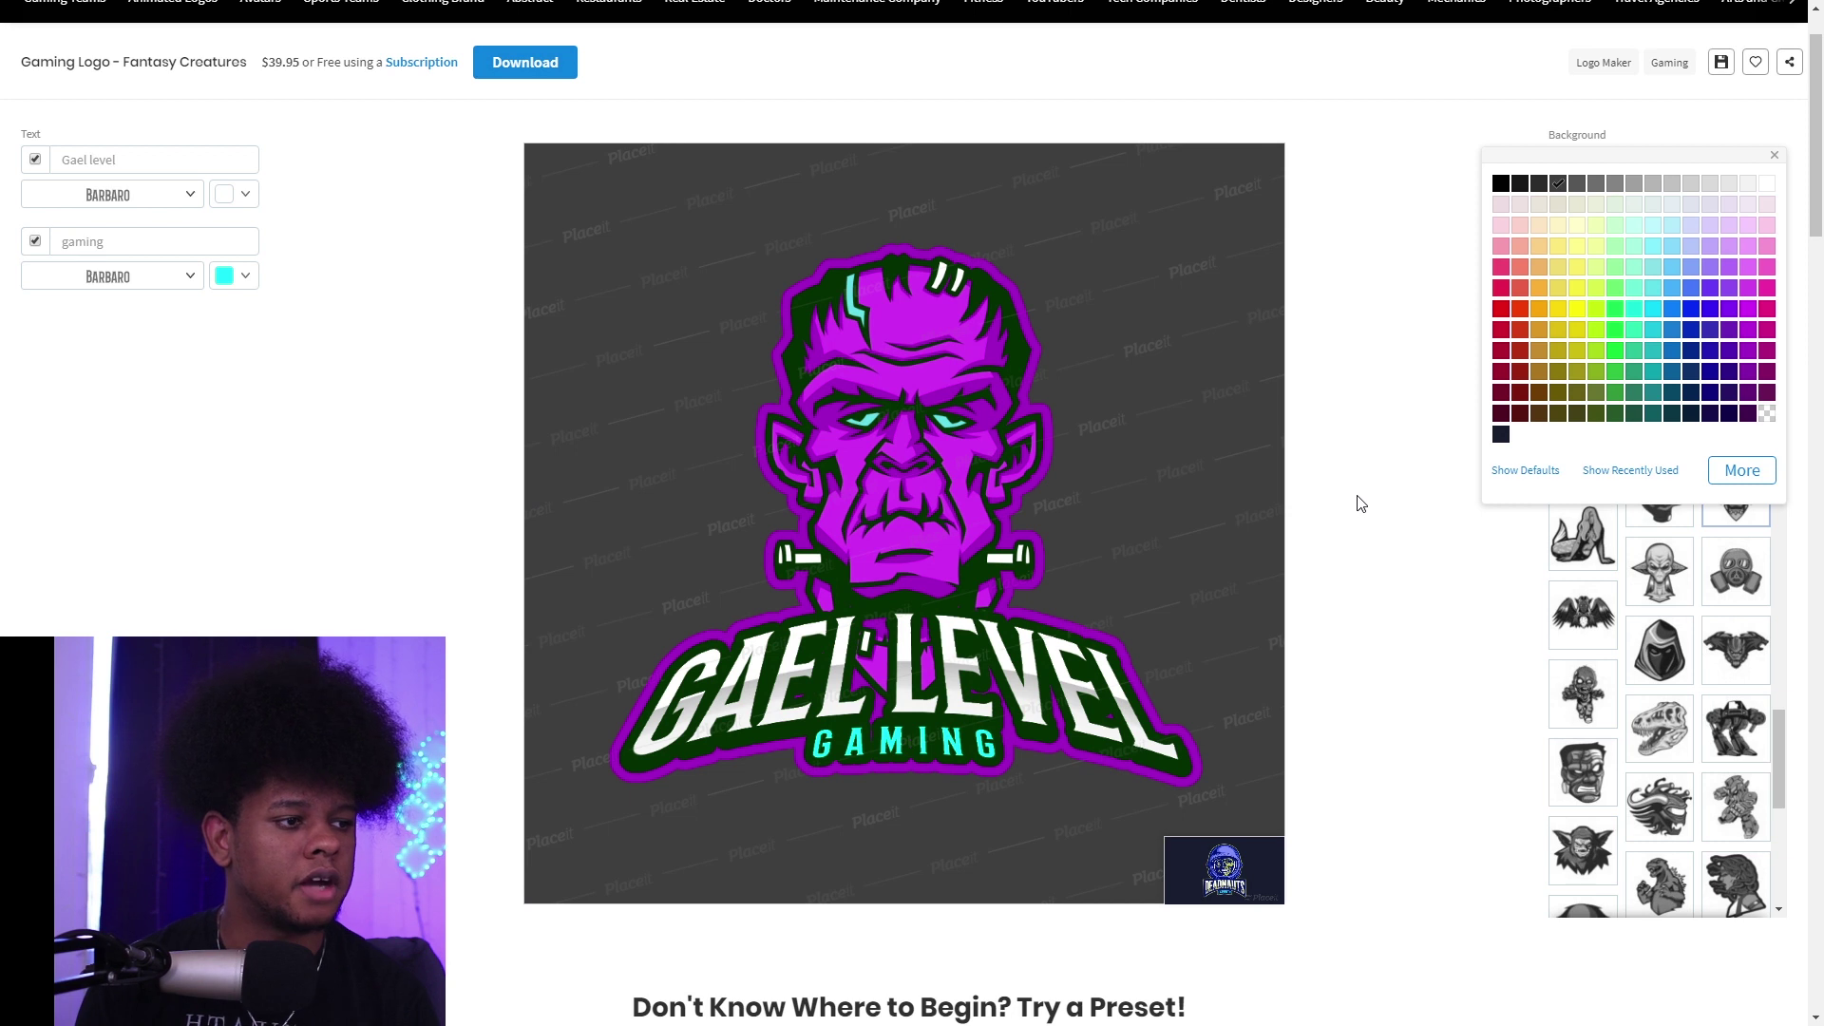
{"action": "left_click", "coordinate": [1368, 488]}
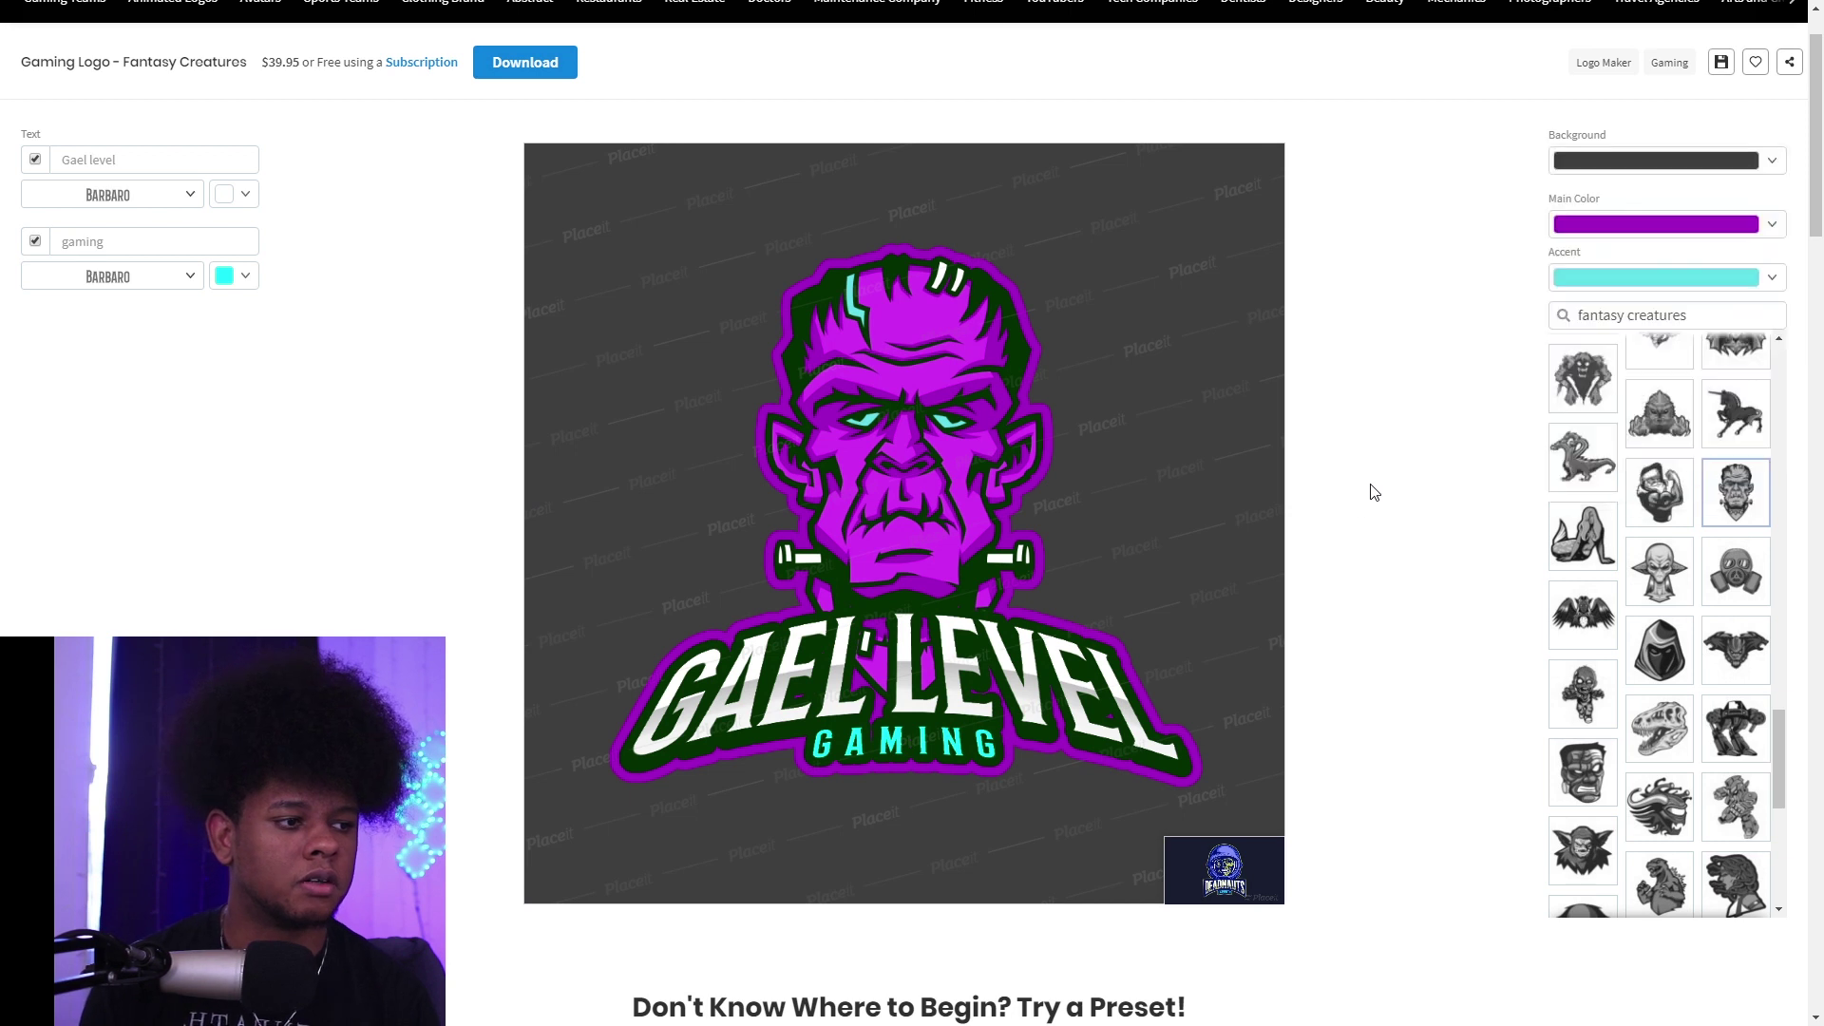
- Update the logo's animated version to the current design and open it to preview the video
{"action": "scroll", "coordinate": [1369, 488], "scroll_direction": "down", "scroll_amount": 1}
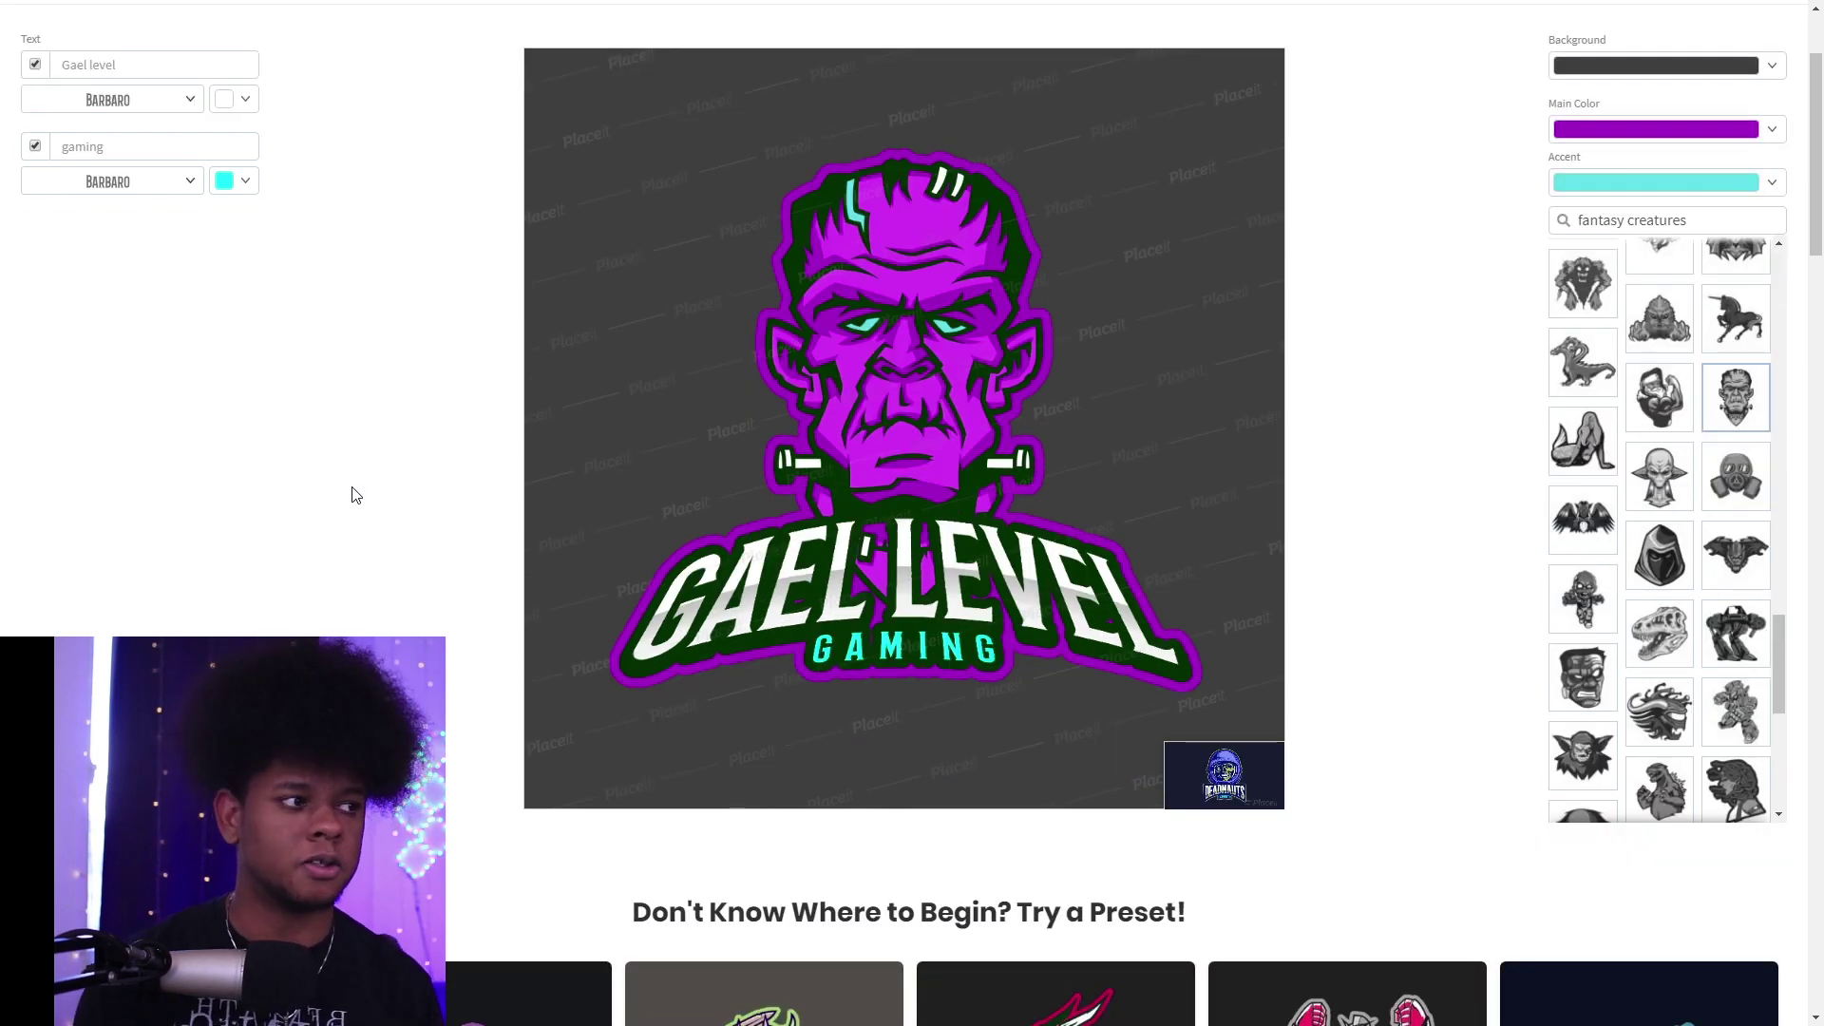
{"action": "scroll", "coordinate": [351, 495], "scroll_direction": "up", "scroll_amount": 1}
{"action": "mouse_move", "coordinate": [1202, 801]}
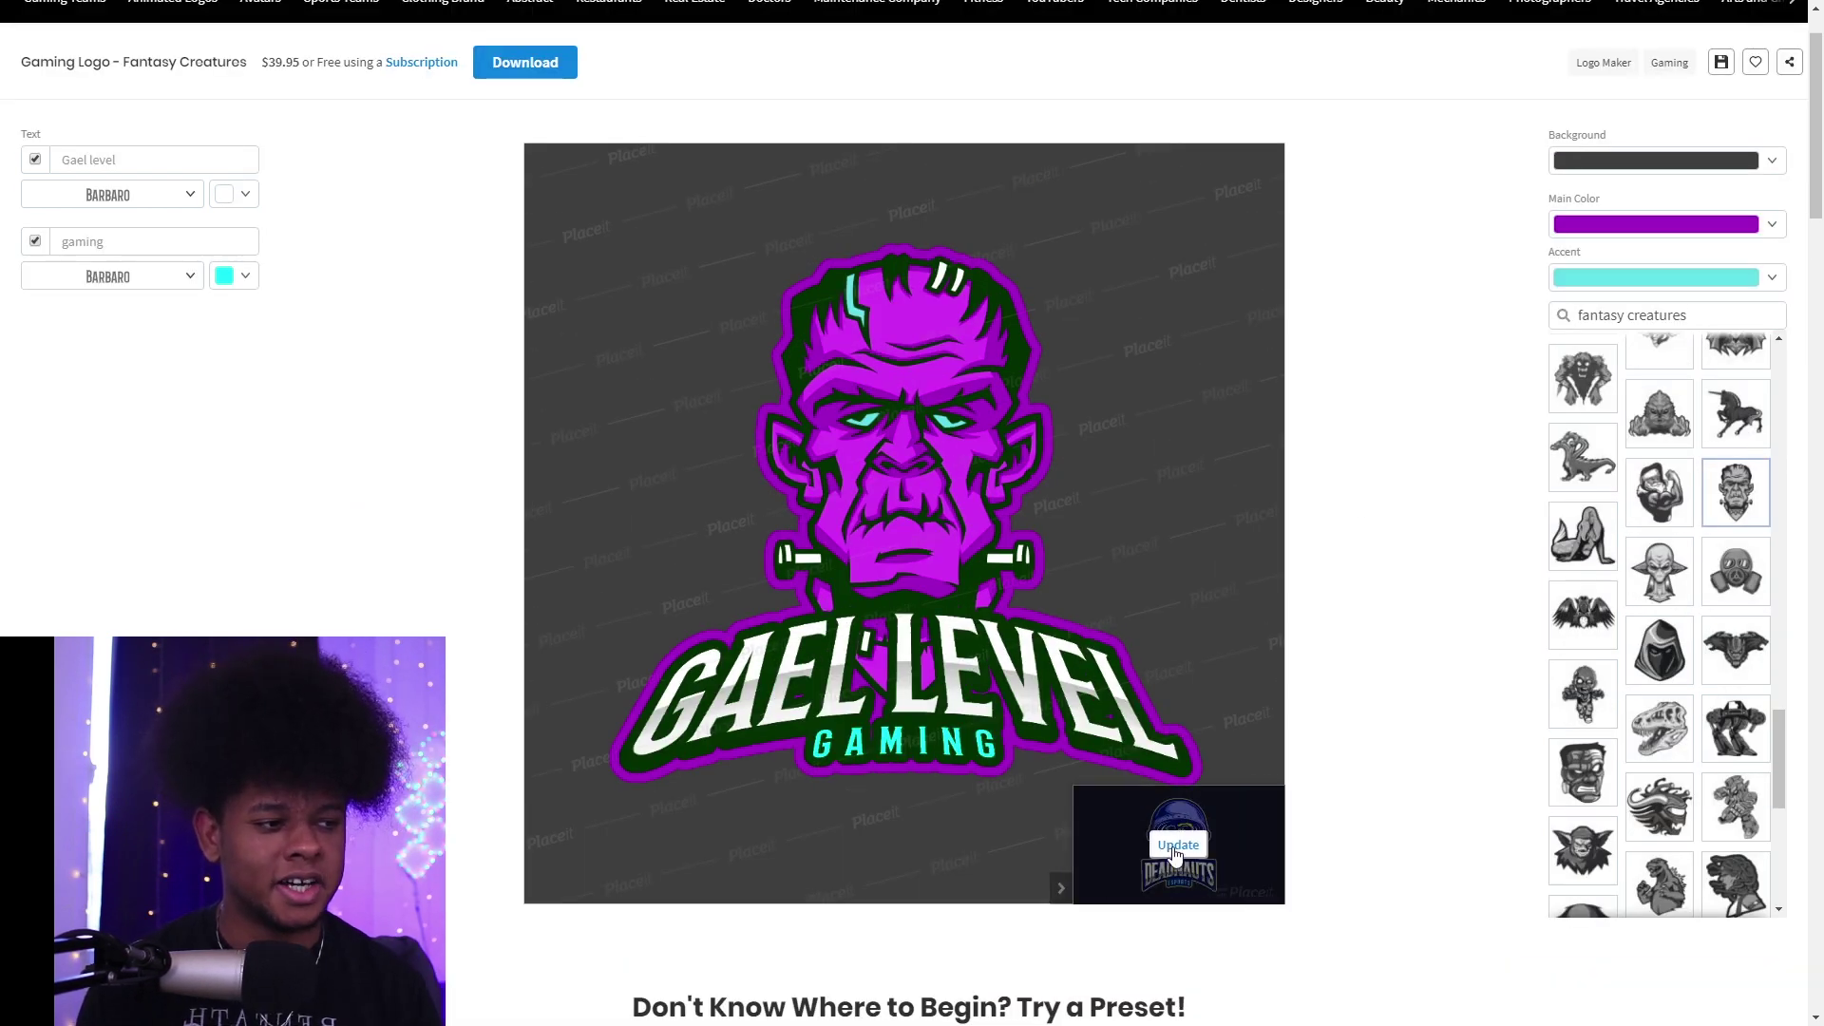
{"action": "left_click", "coordinate": [1176, 848]}
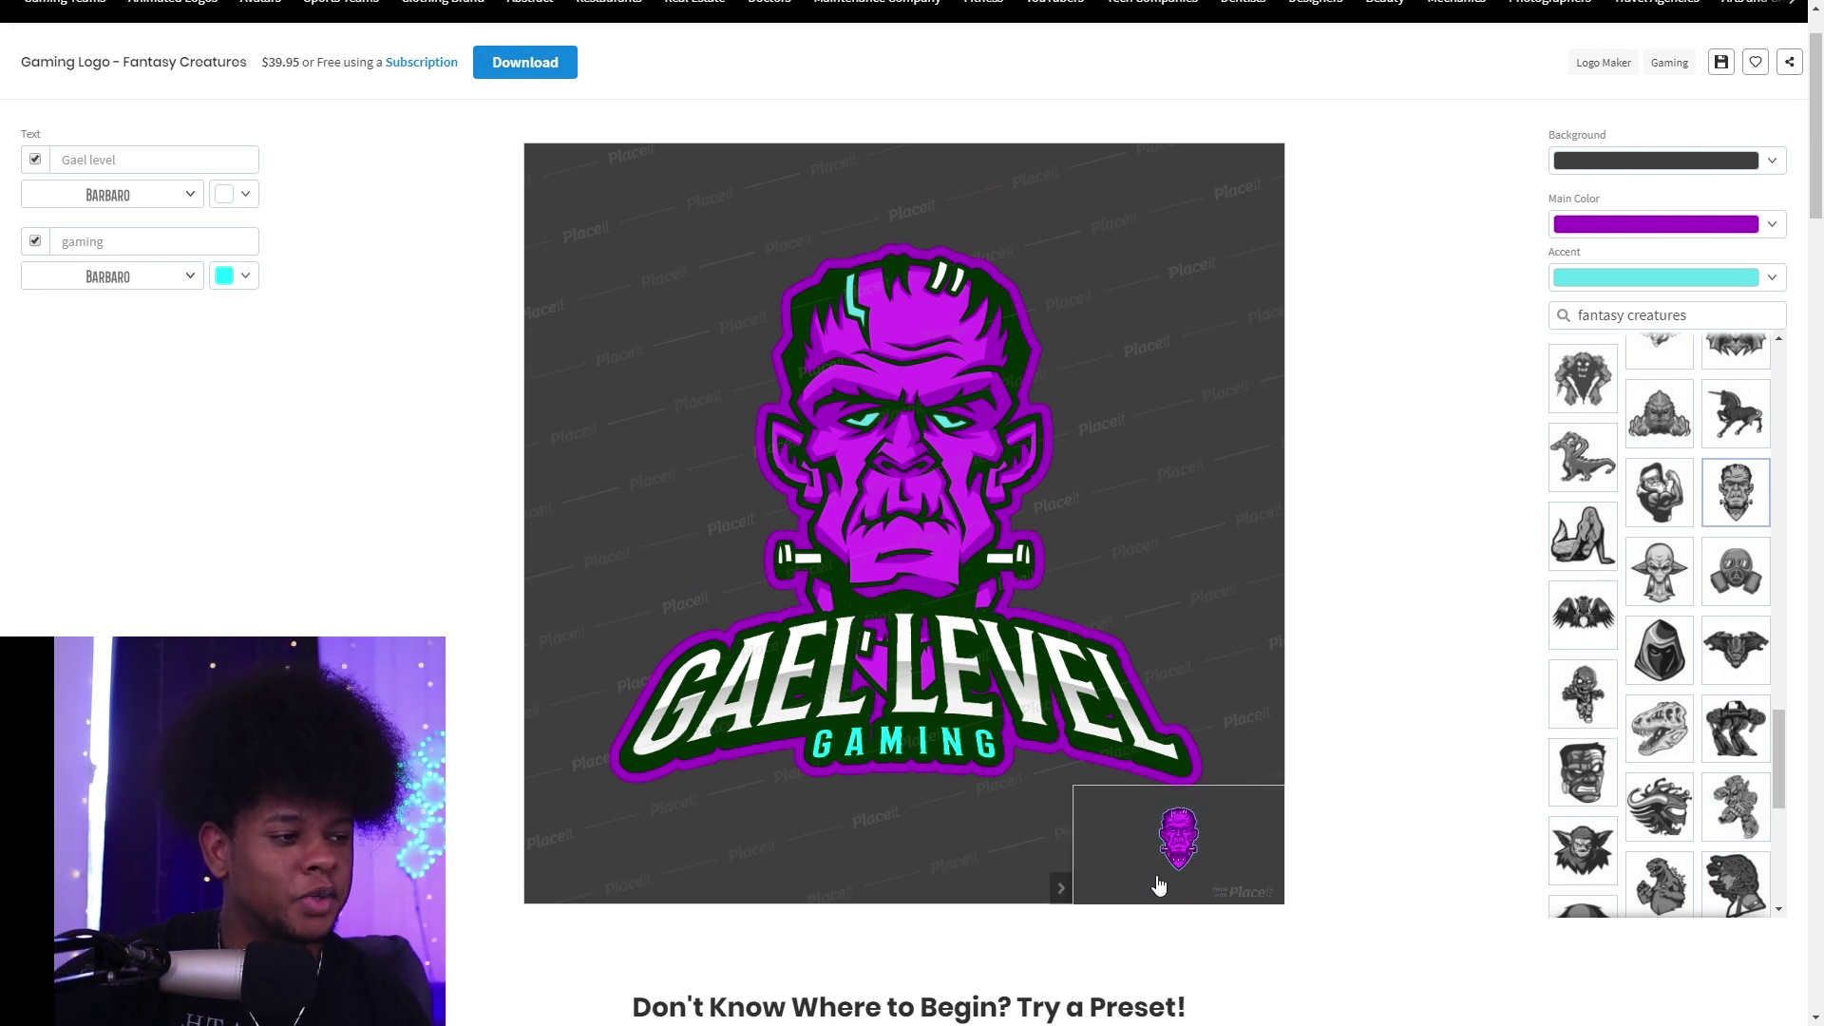
{"action": "left_click", "coordinate": [1215, 847]}
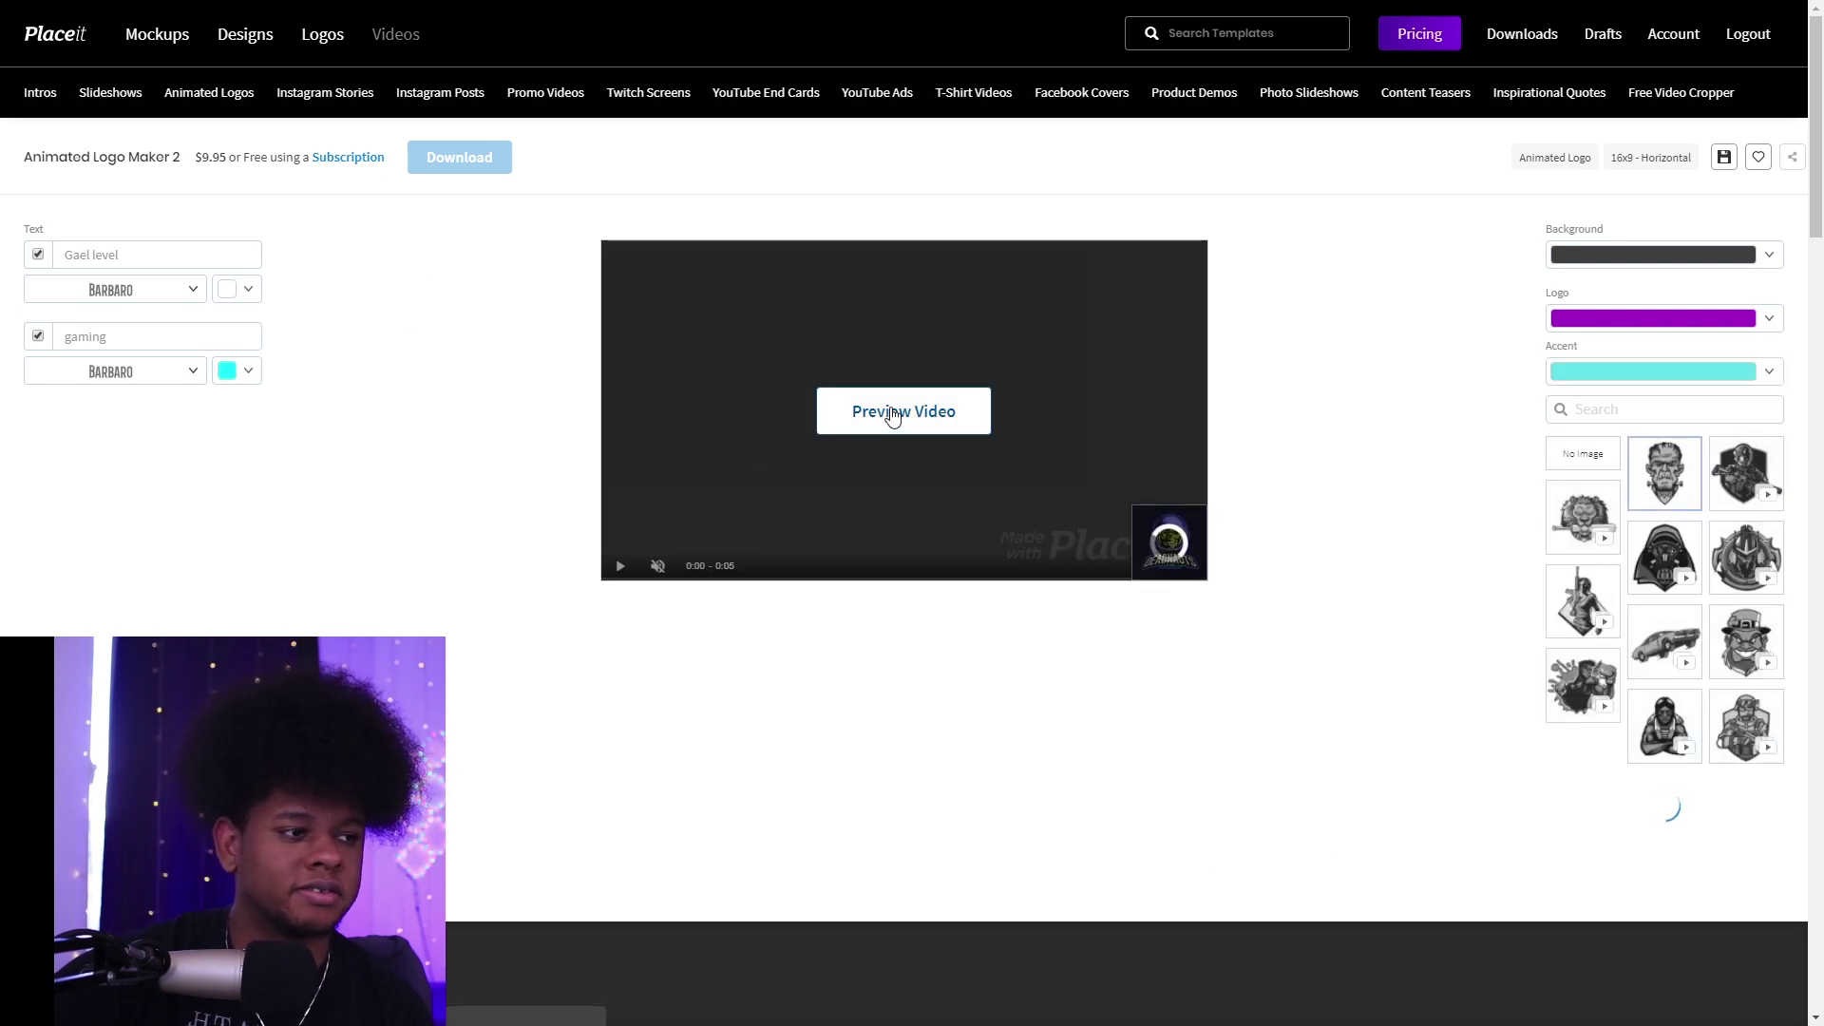
{"action": "left_click", "coordinate": [889, 413]}
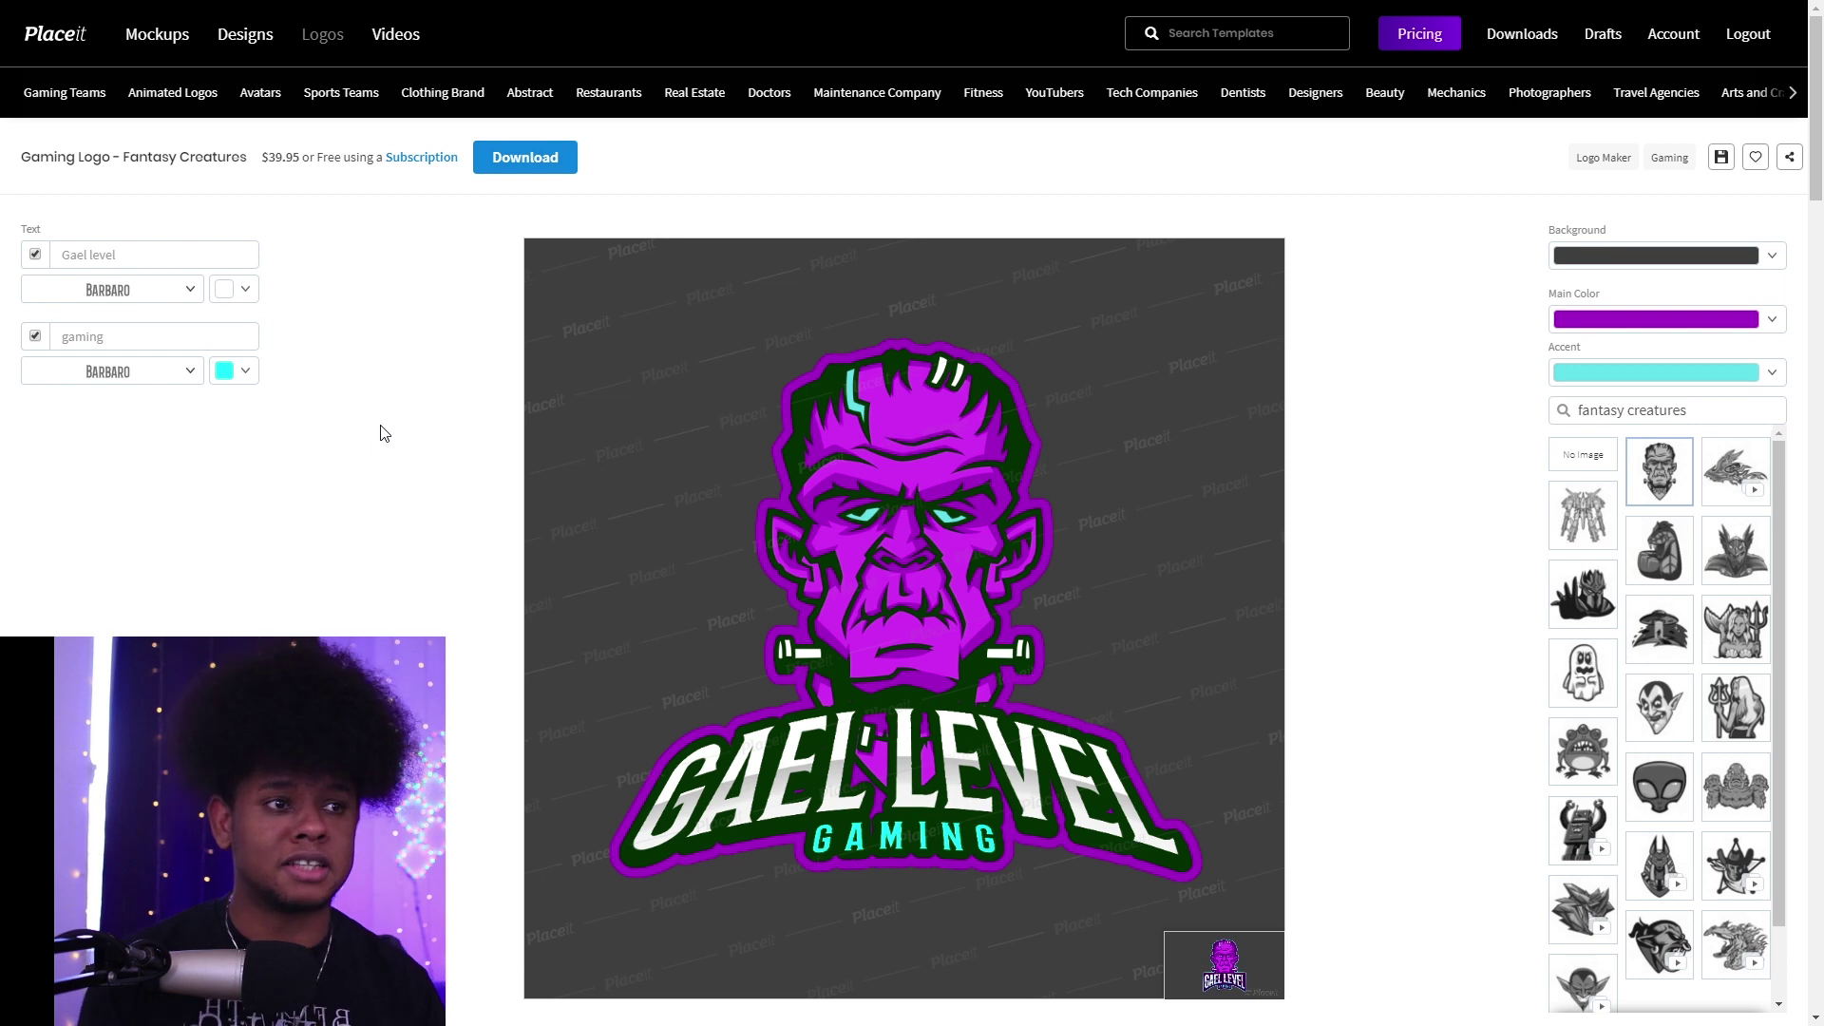
- Search the templates for "twitch banner" and open the horror channel banner template with the ZOMBIE ZONE title
{"action": "left_click", "coordinate": [1230, 38]}
{"action": "type", "text": "twitch"}
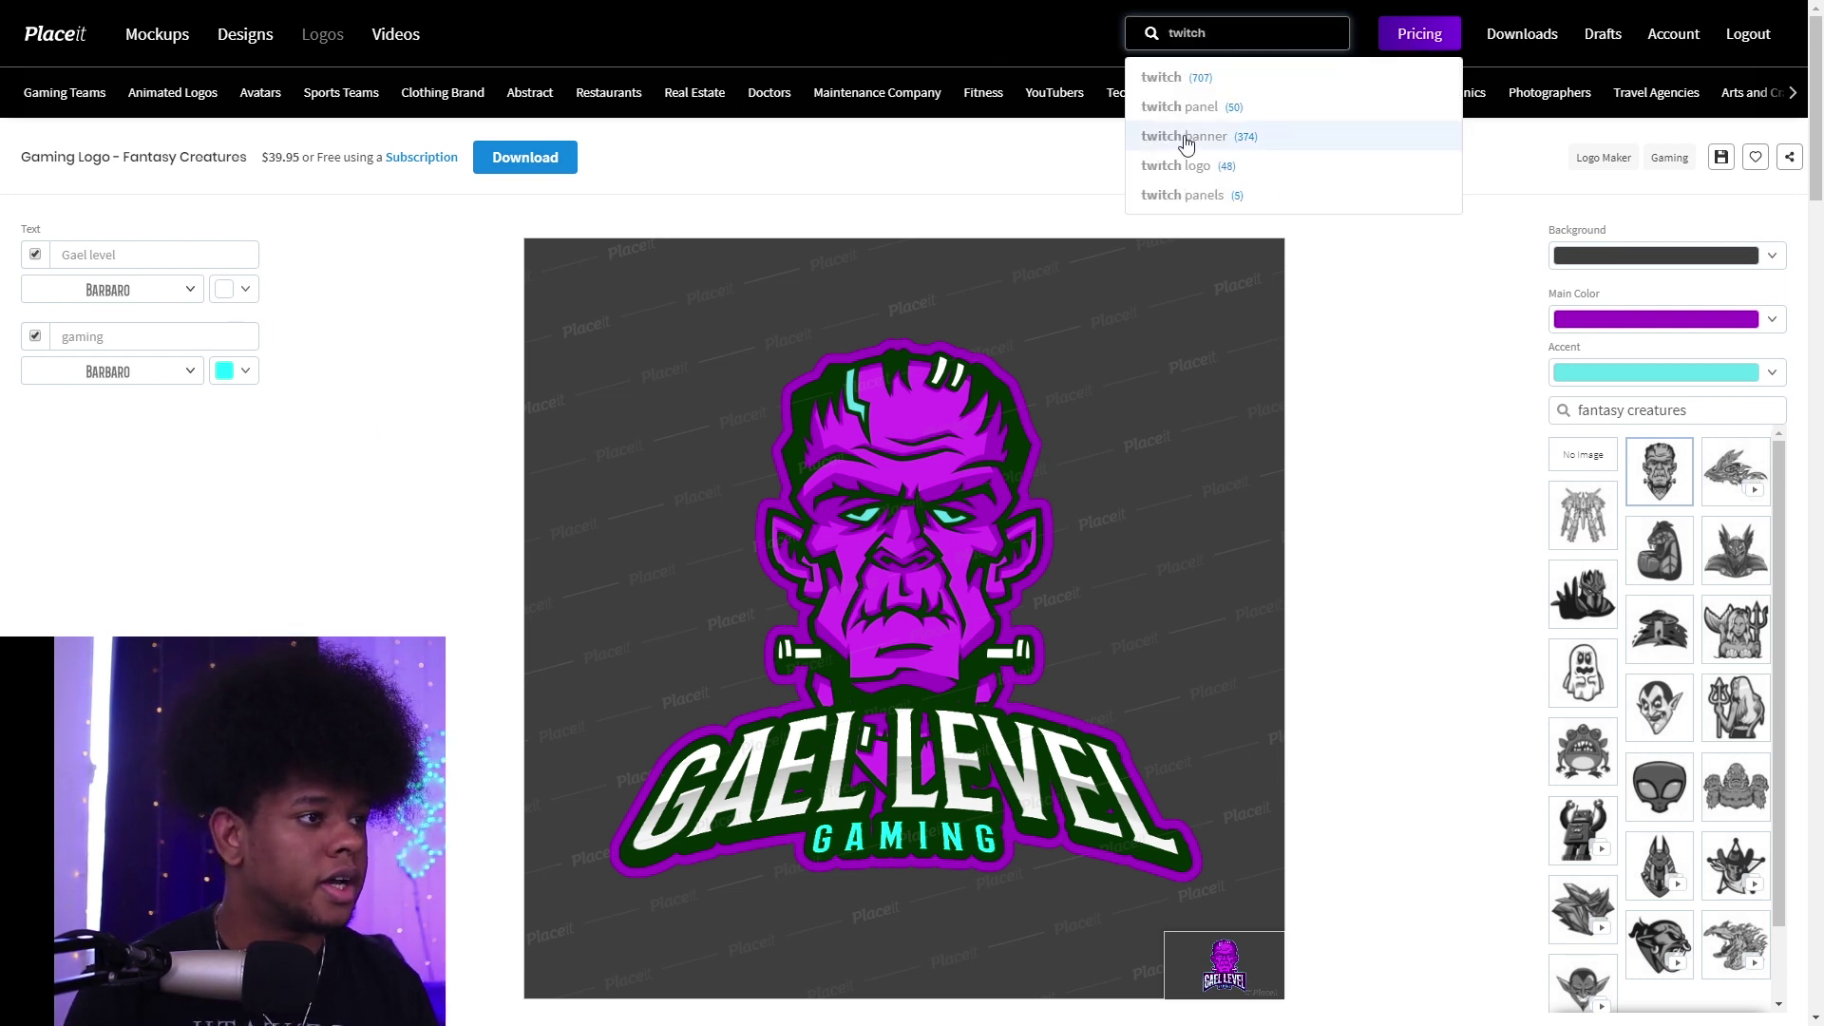
{"action": "left_click", "coordinate": [1186, 141]}
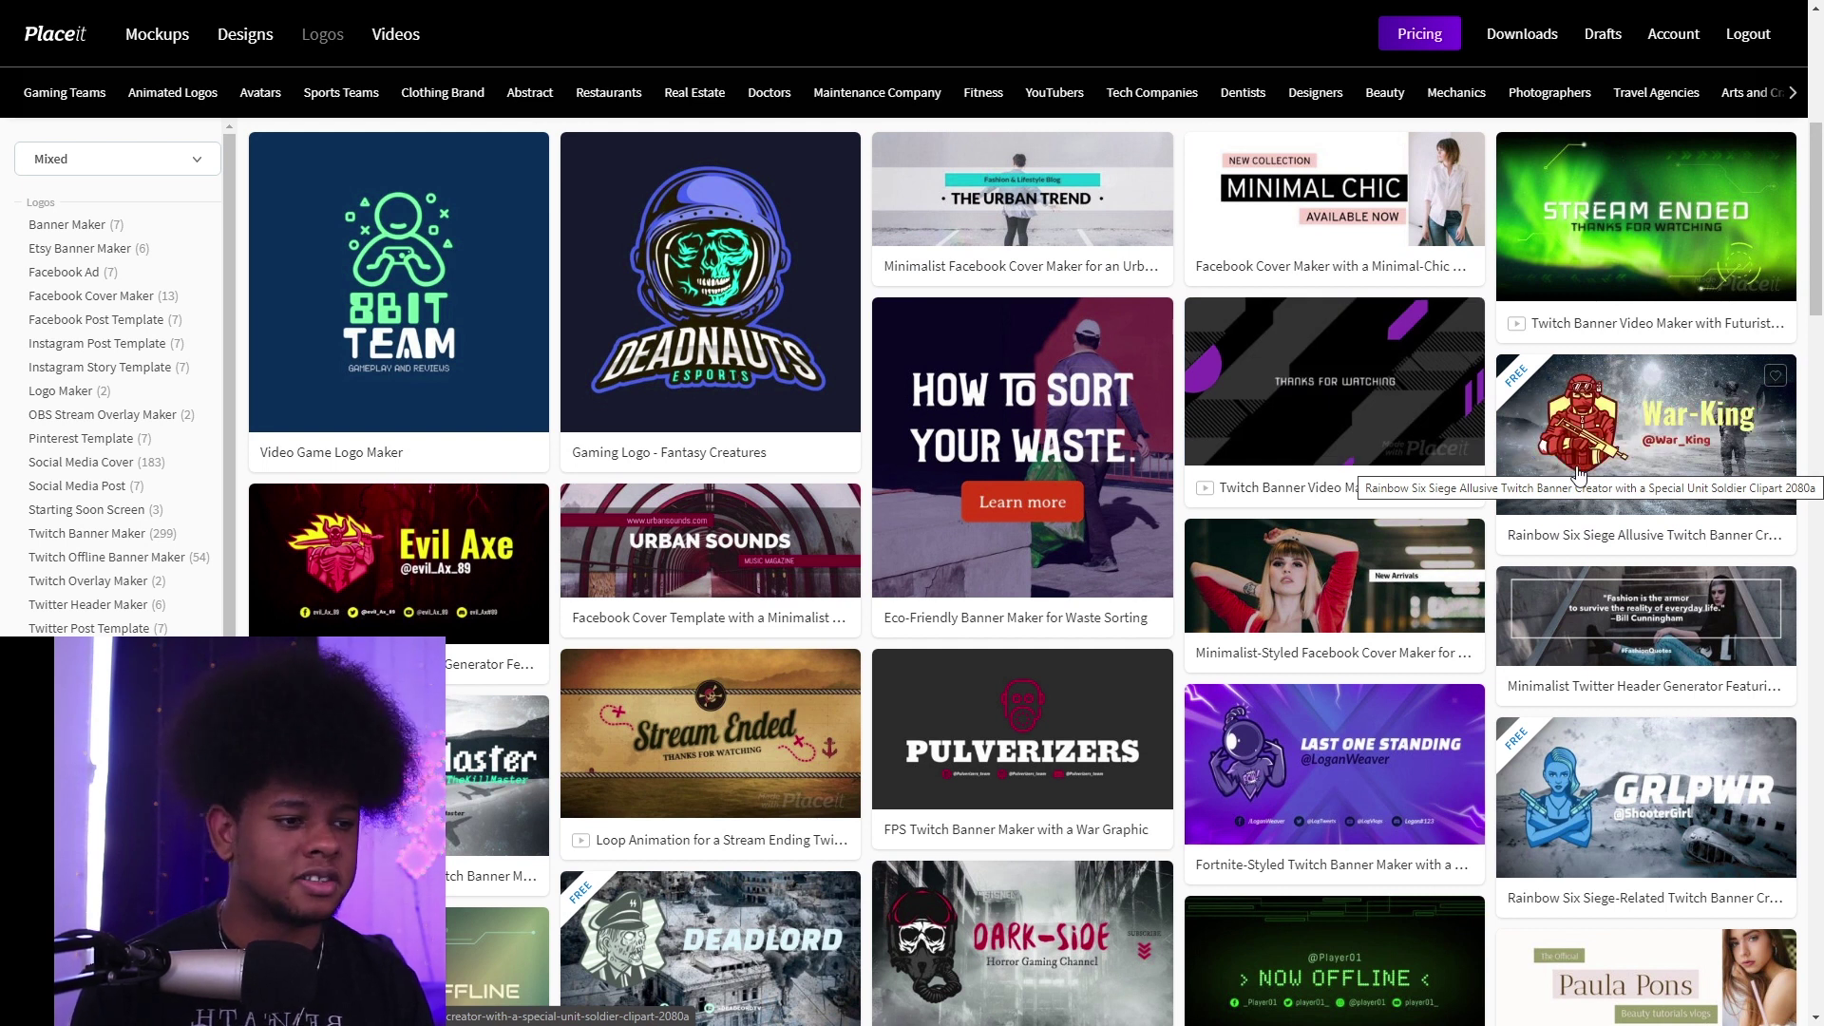
{"action": "scroll", "coordinate": [259, 608], "scroll_direction": "down", "scroll_amount": 5}
{"action": "scroll", "coordinate": [258, 627], "scroll_direction": "down", "scroll_amount": 3}
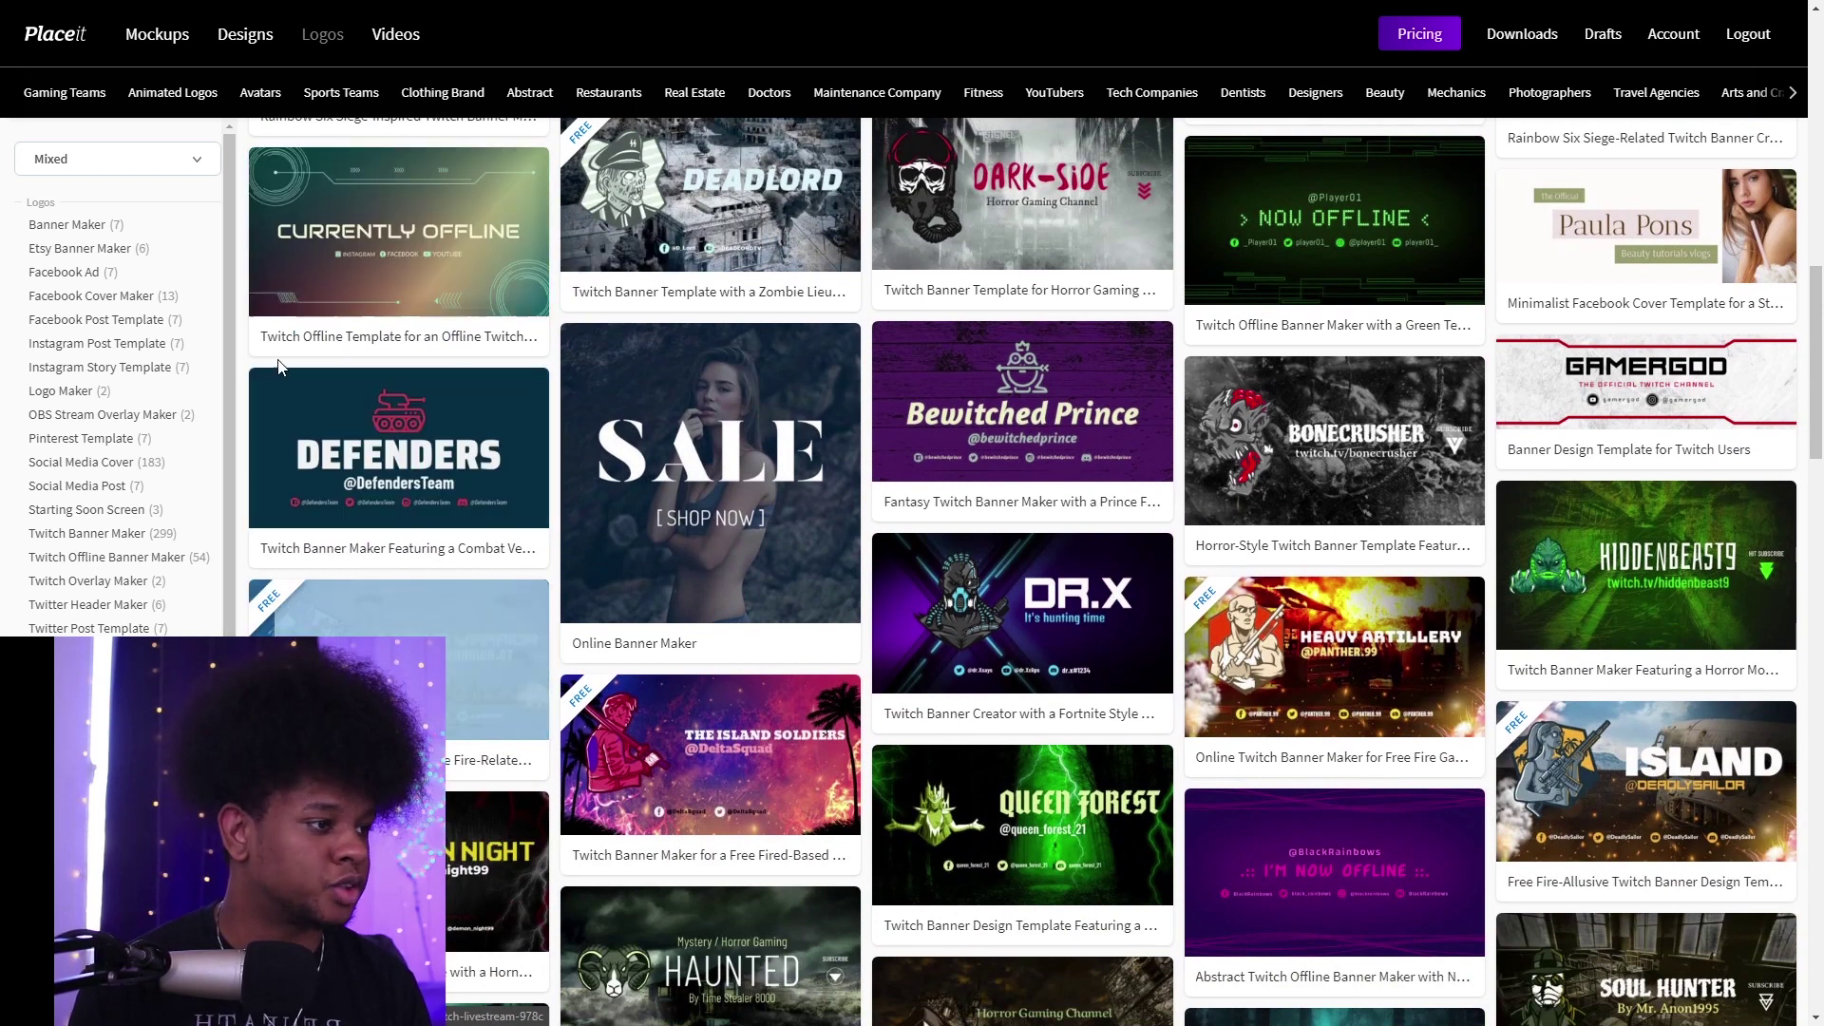
{"action": "scroll", "coordinate": [281, 366], "scroll_direction": "down", "scroll_amount": 7}
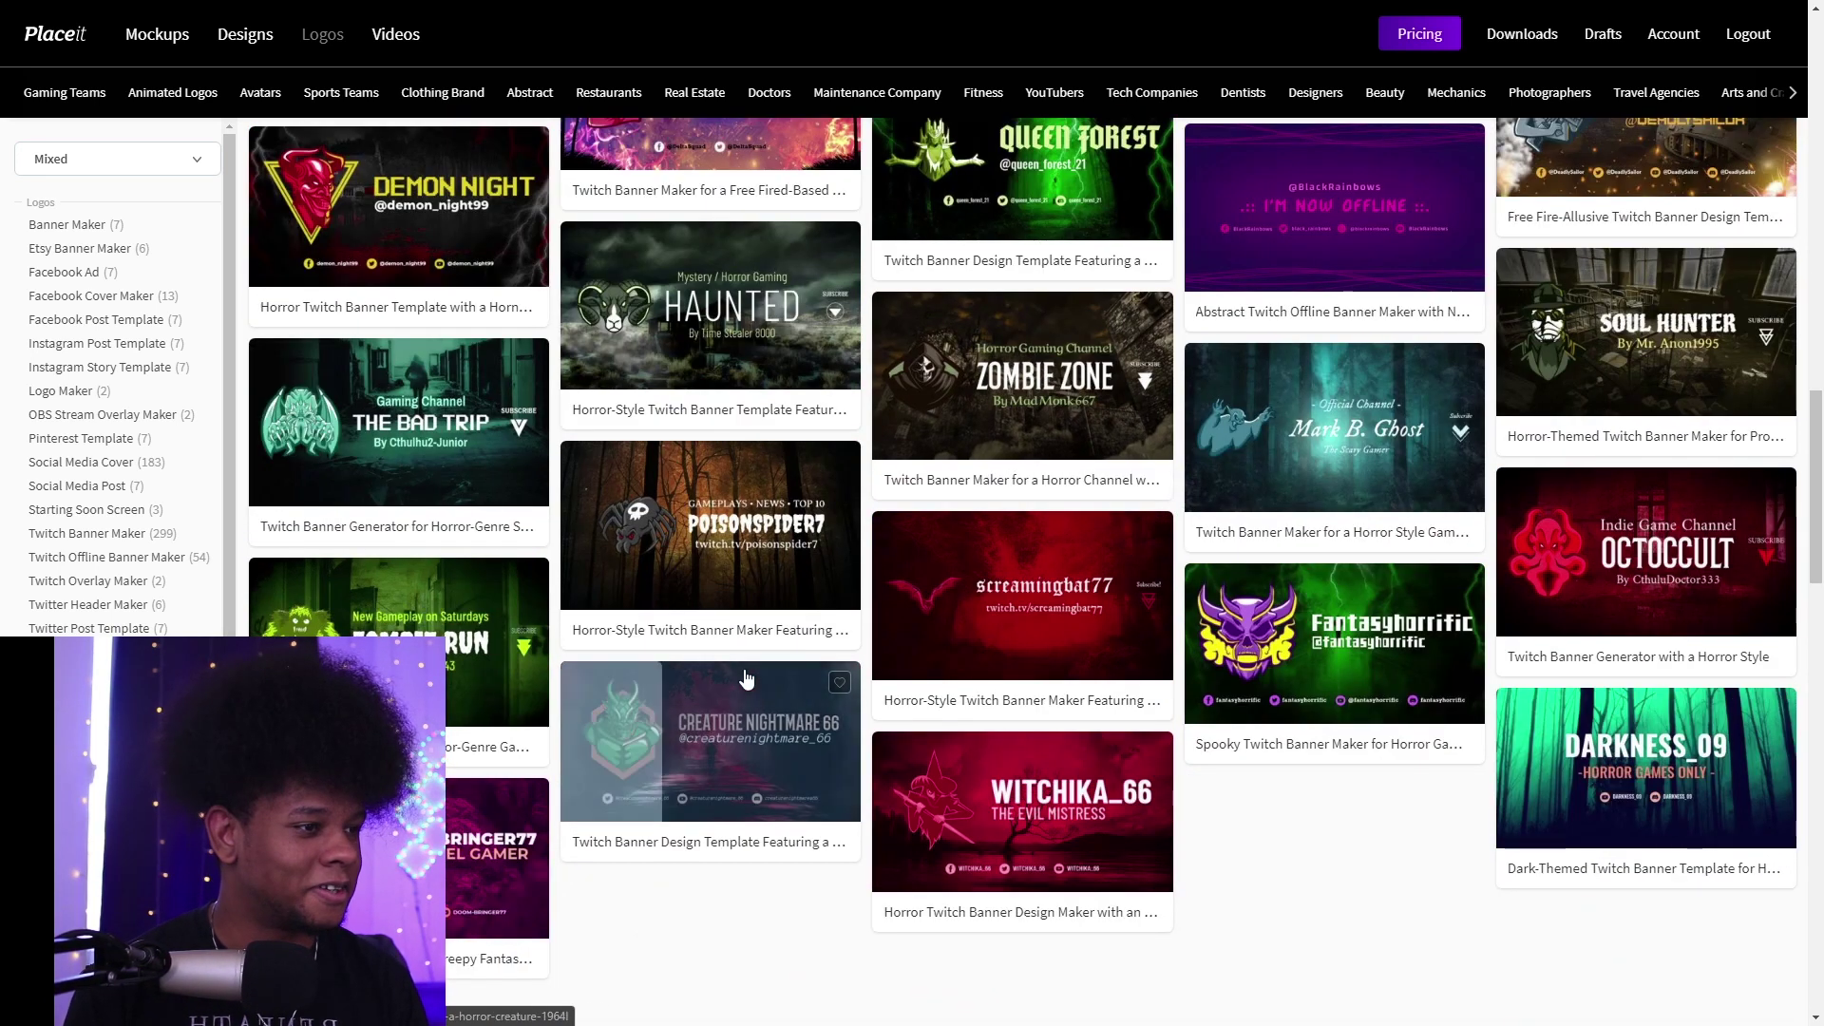
{"action": "left_click", "coordinate": [956, 424]}
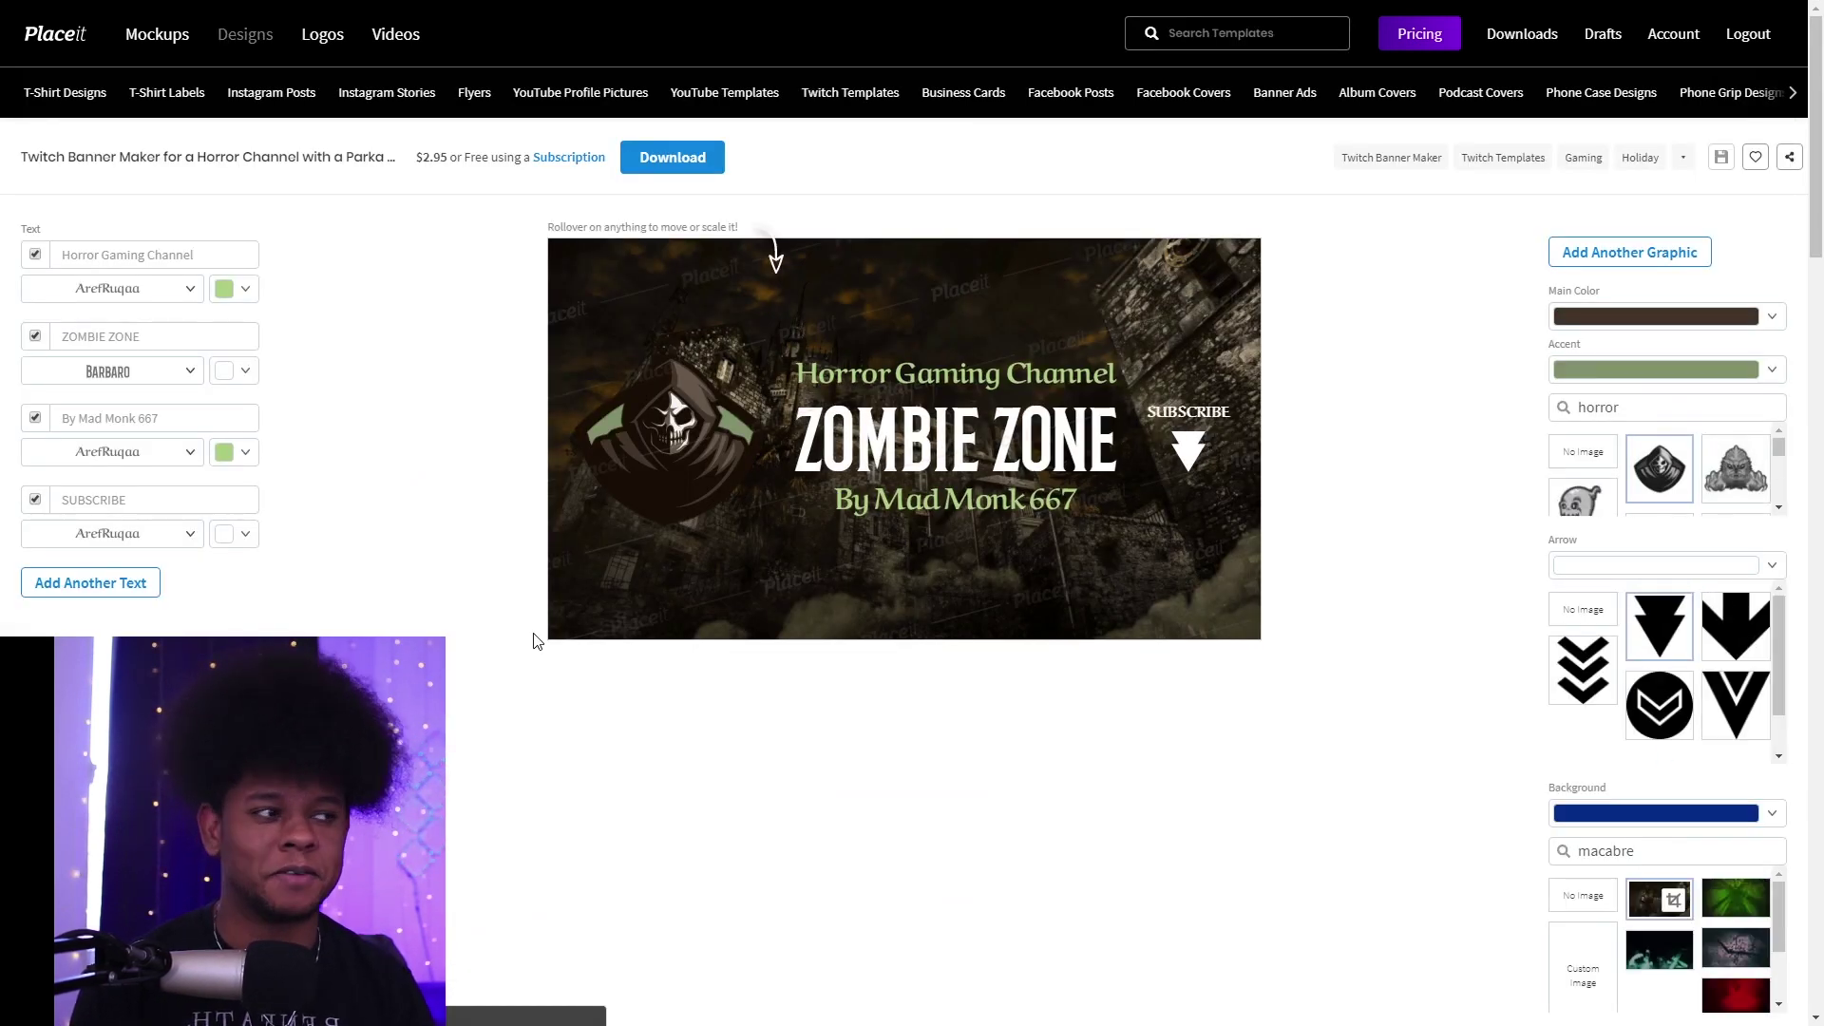
- Set the accent color of the banner's hooded skull graphic to purple
{"action": "mouse_move", "coordinate": [670, 404]}
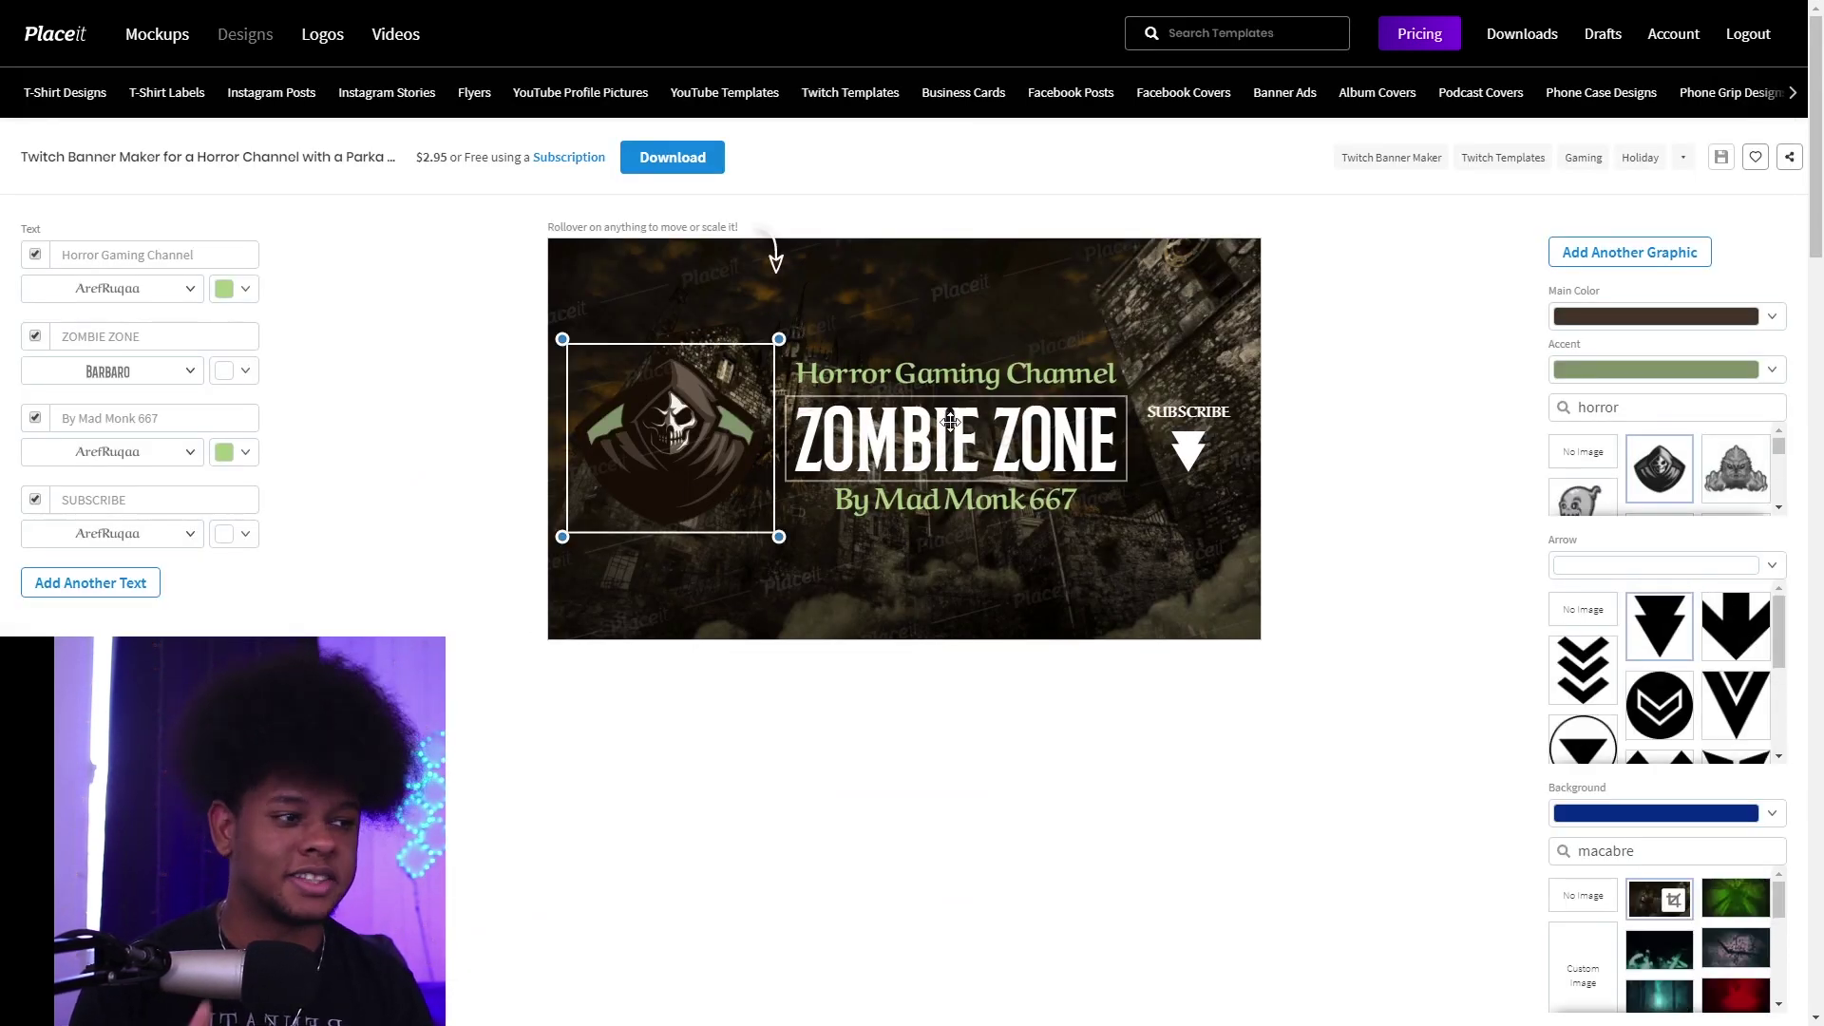
{"action": "mouse_move", "coordinate": [1205, 454]}
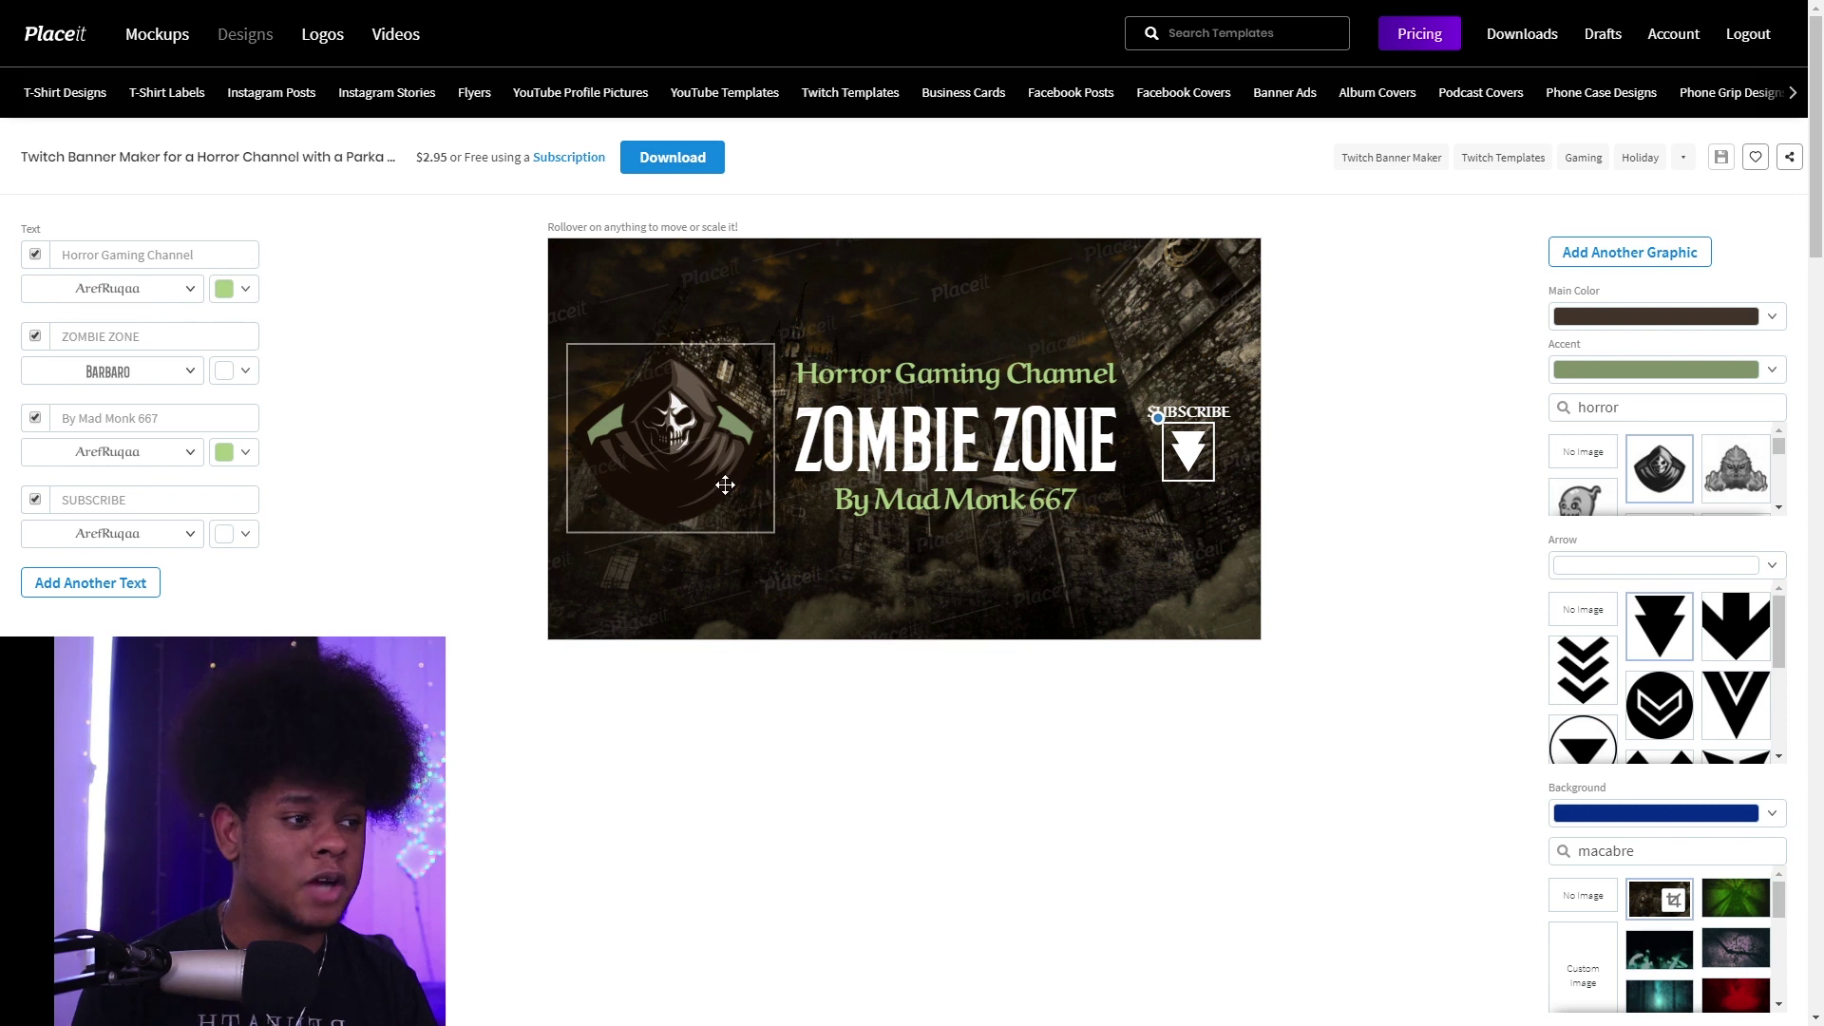
{"action": "left_click", "coordinate": [1760, 378]}
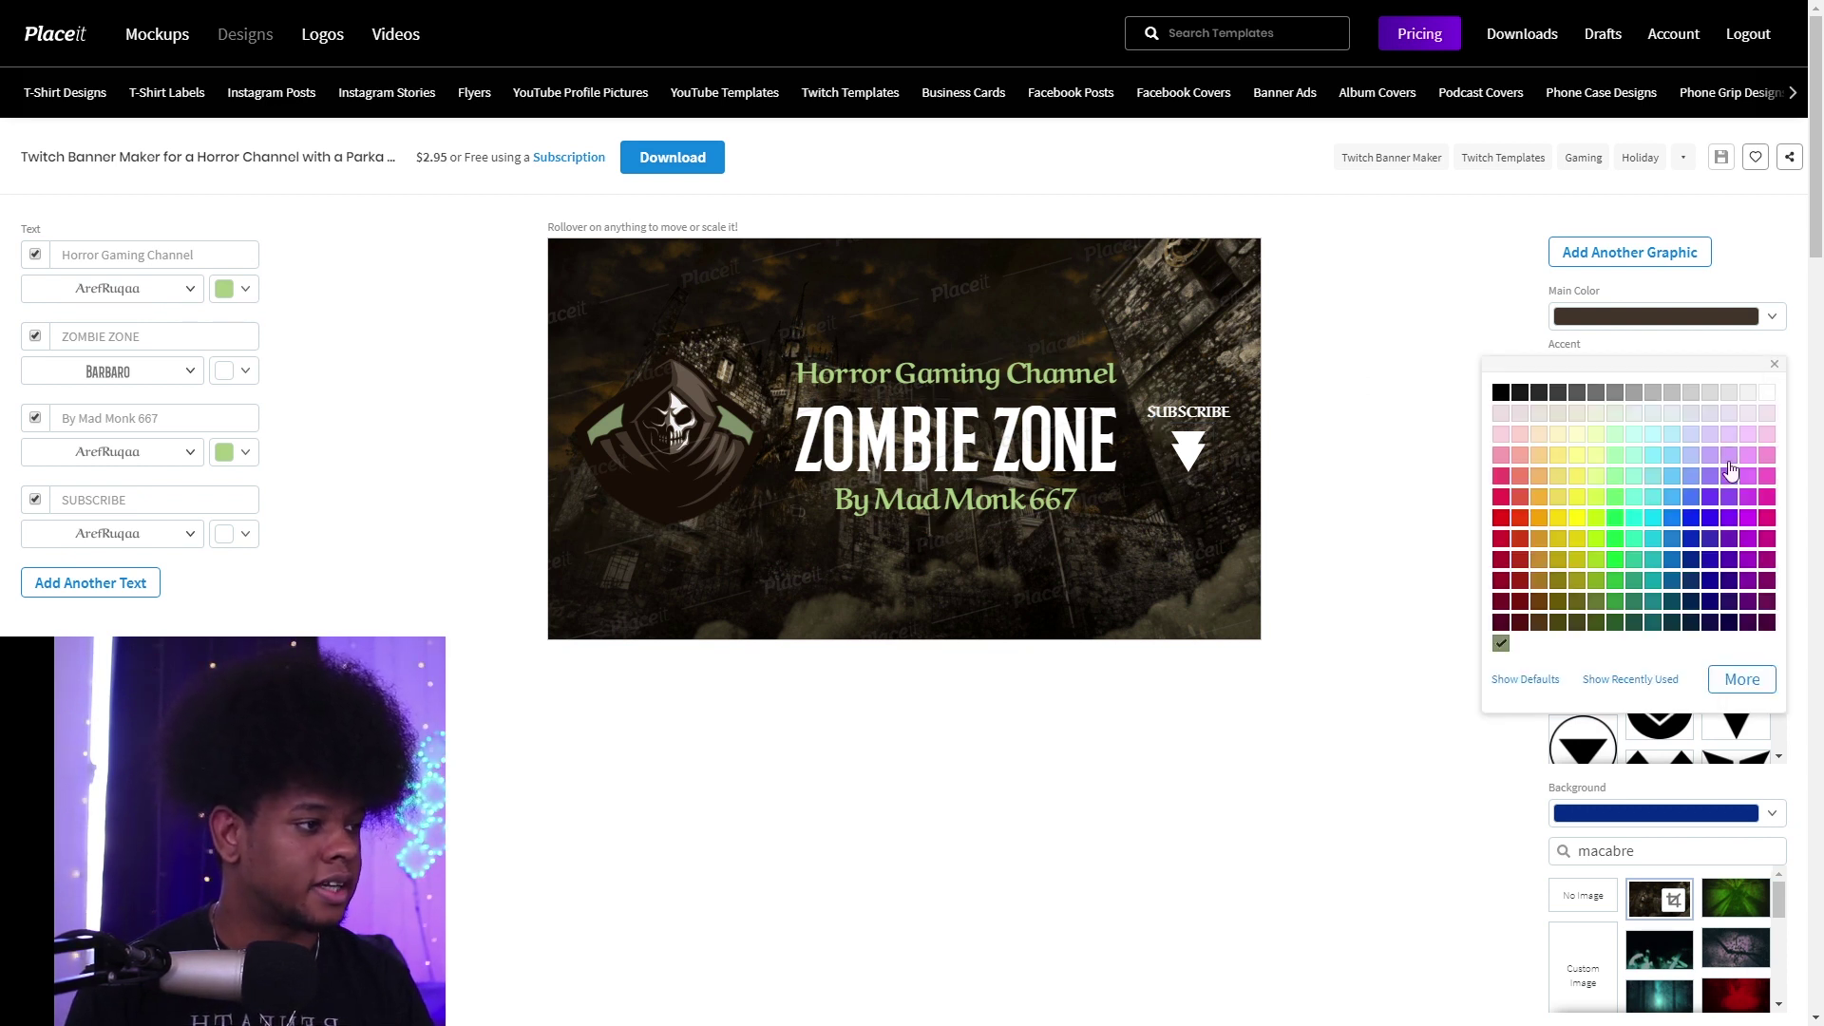
{"action": "left_click", "coordinate": [1745, 547]}
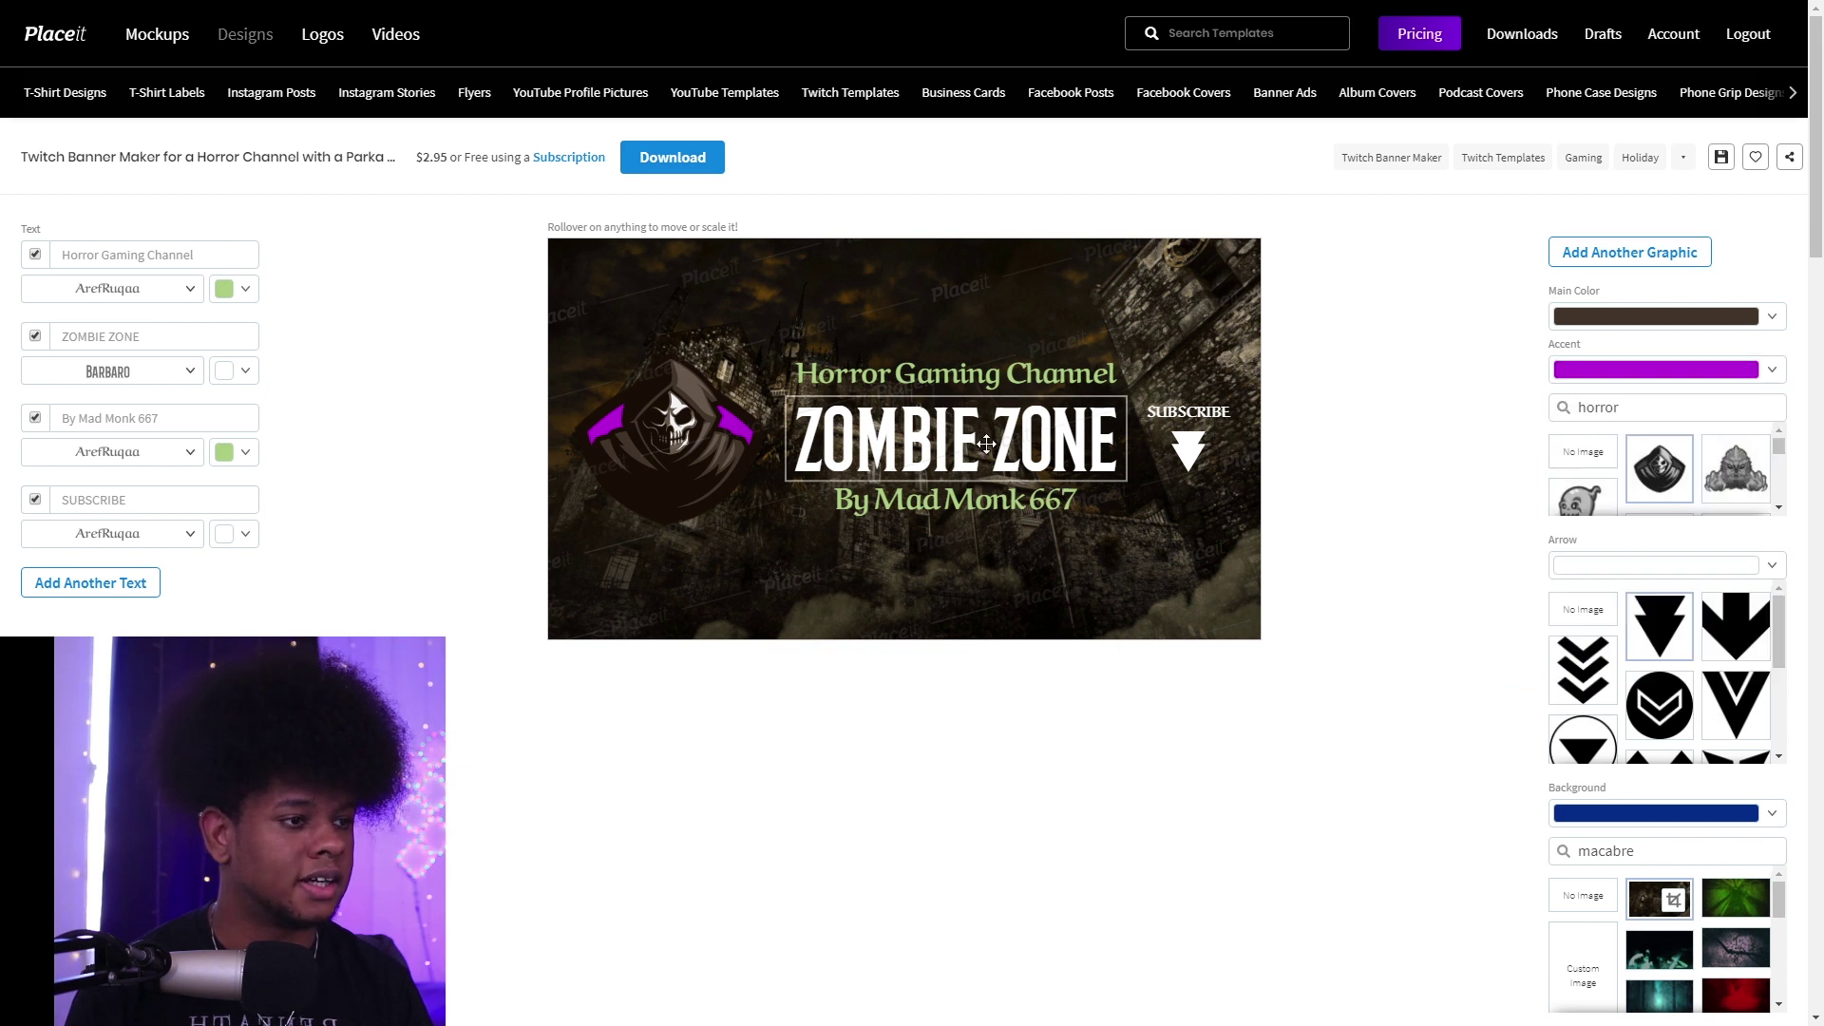
- Change the text color of the "Horror Gaming Channel" and "By Mad Monk 667" lines to purple
{"action": "left_click", "coordinate": [228, 288]}
{"action": "left_click", "coordinate": [234, 460]}
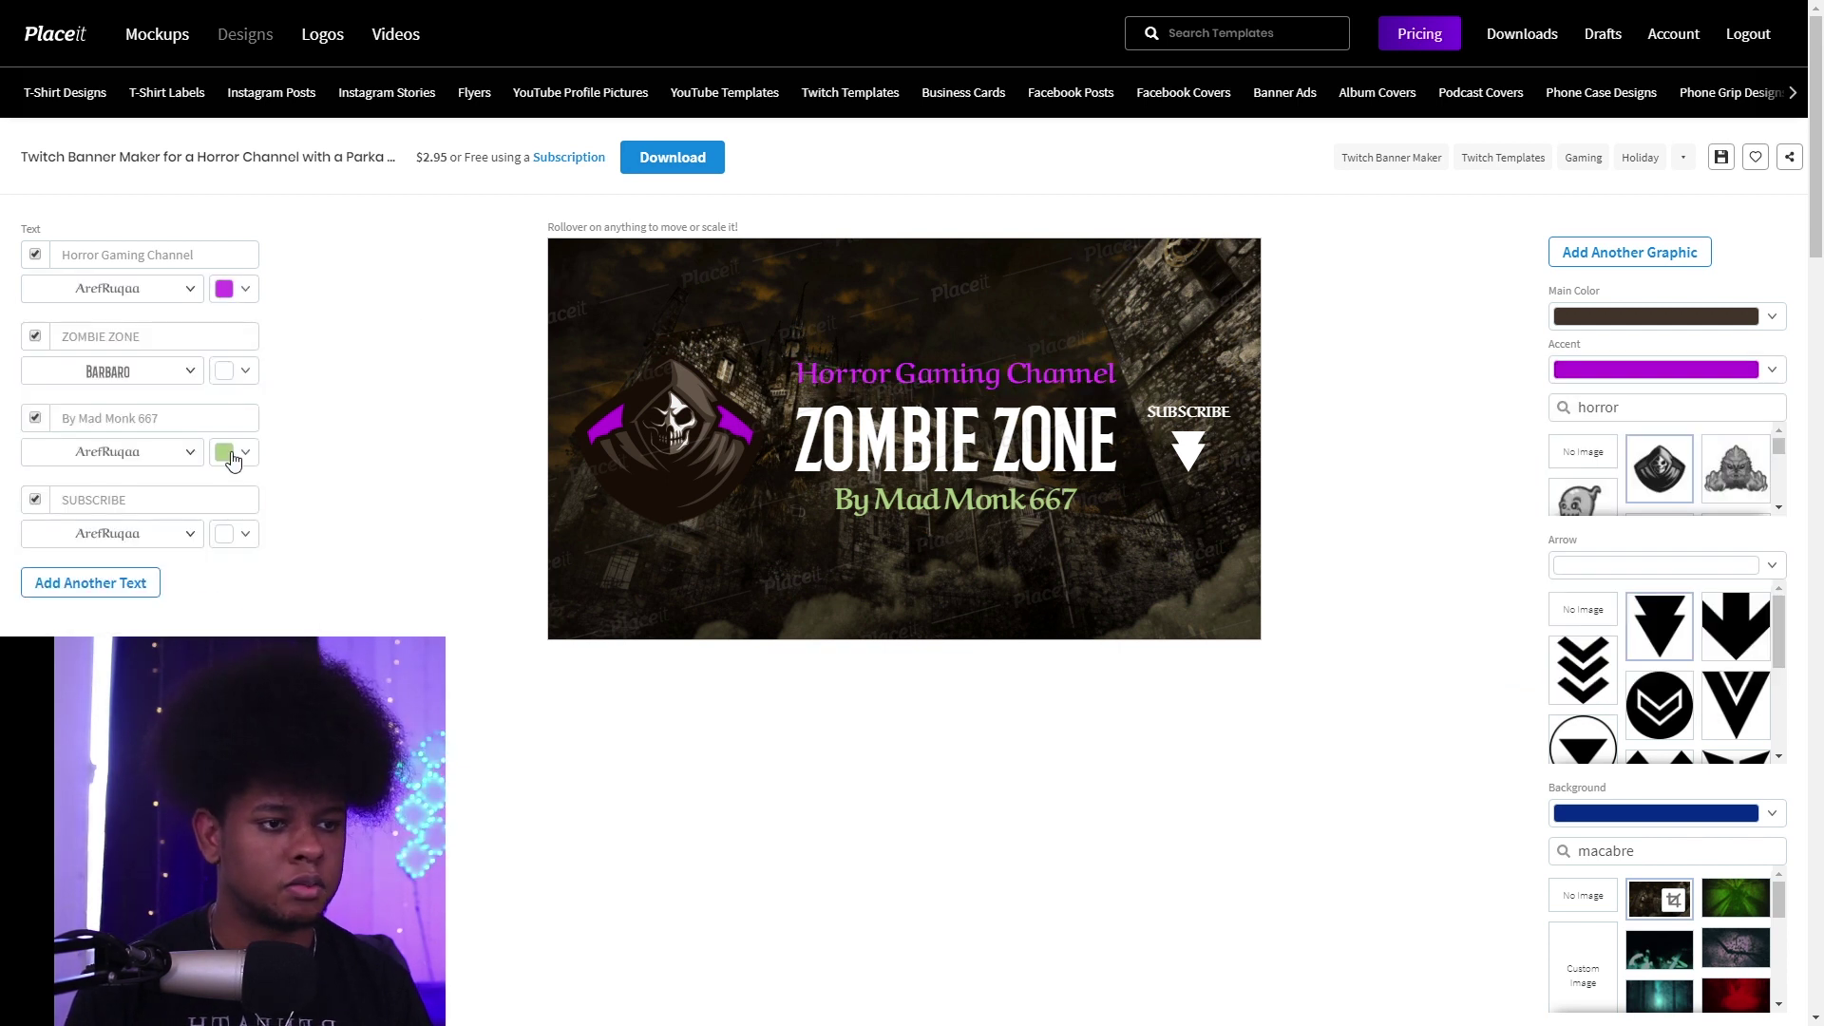
{"action": "left_click", "coordinate": [228, 457]}
{"action": "left_click", "coordinate": [288, 582]}
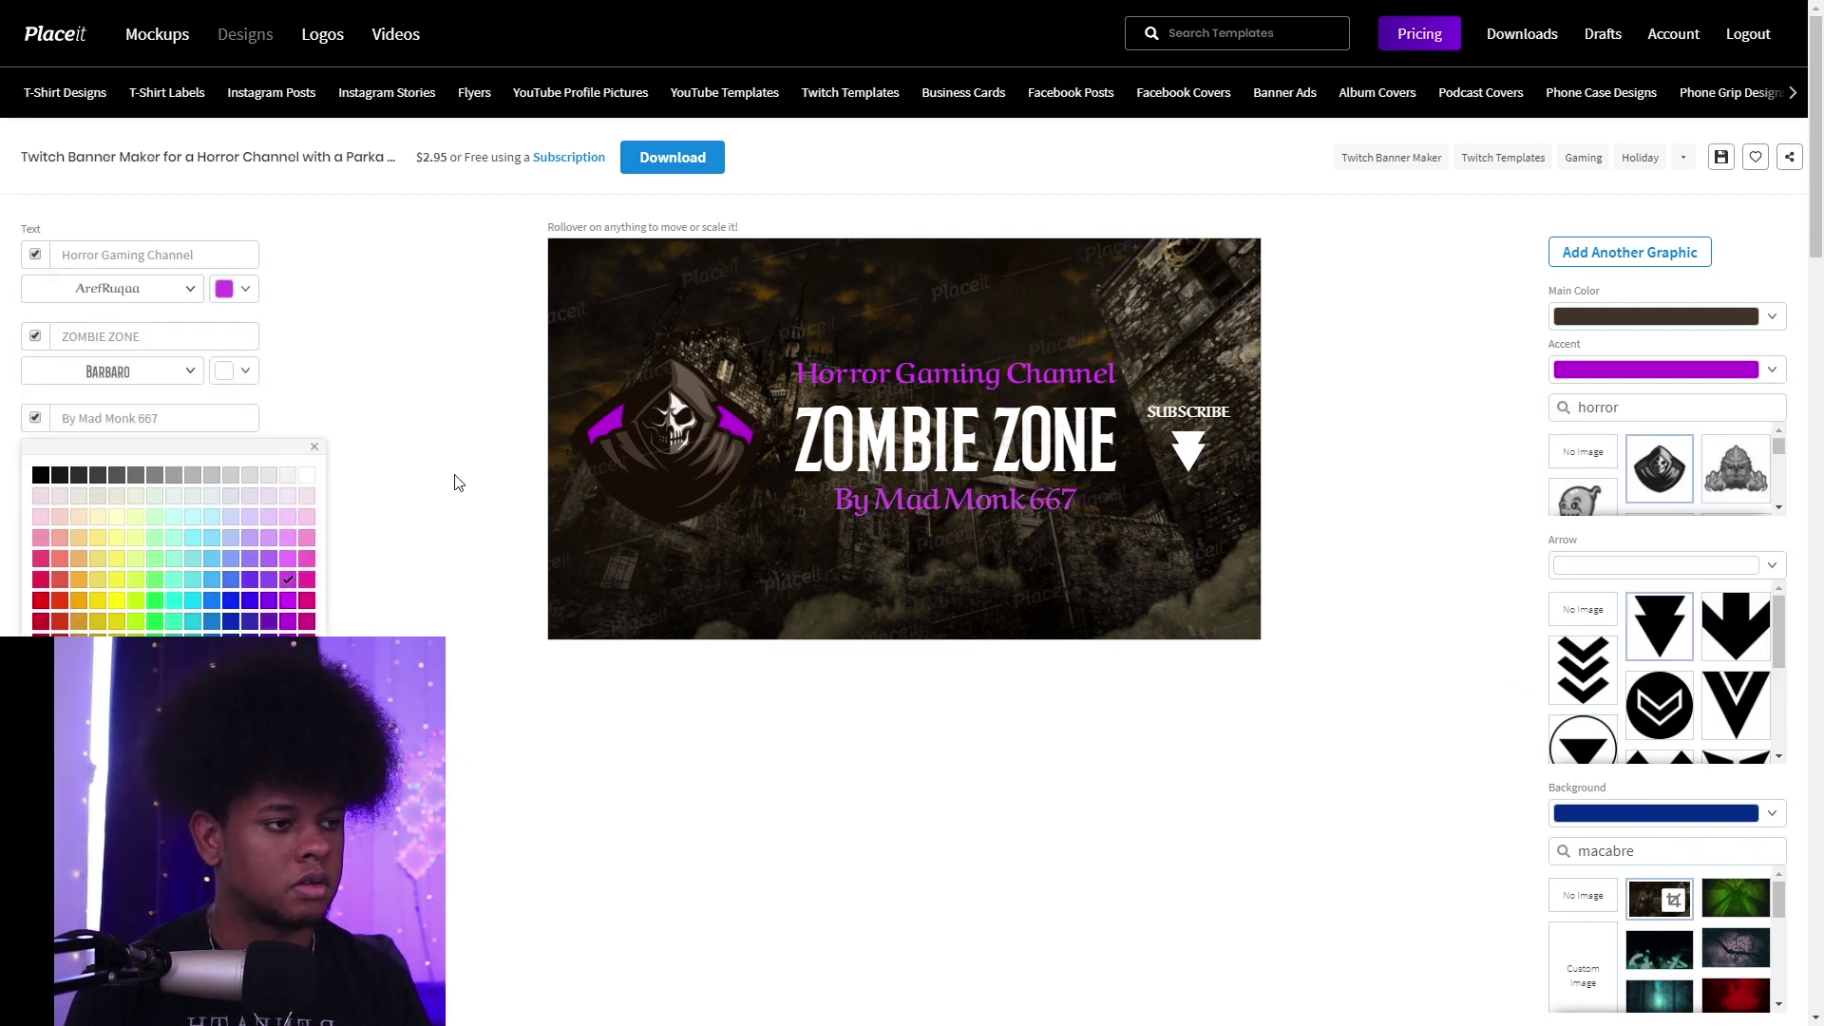
- Replace the banner's main title with "gael level"
{"action": "left_click", "coordinate": [60, 339]}
{"action": "type", "text": "gael level"}
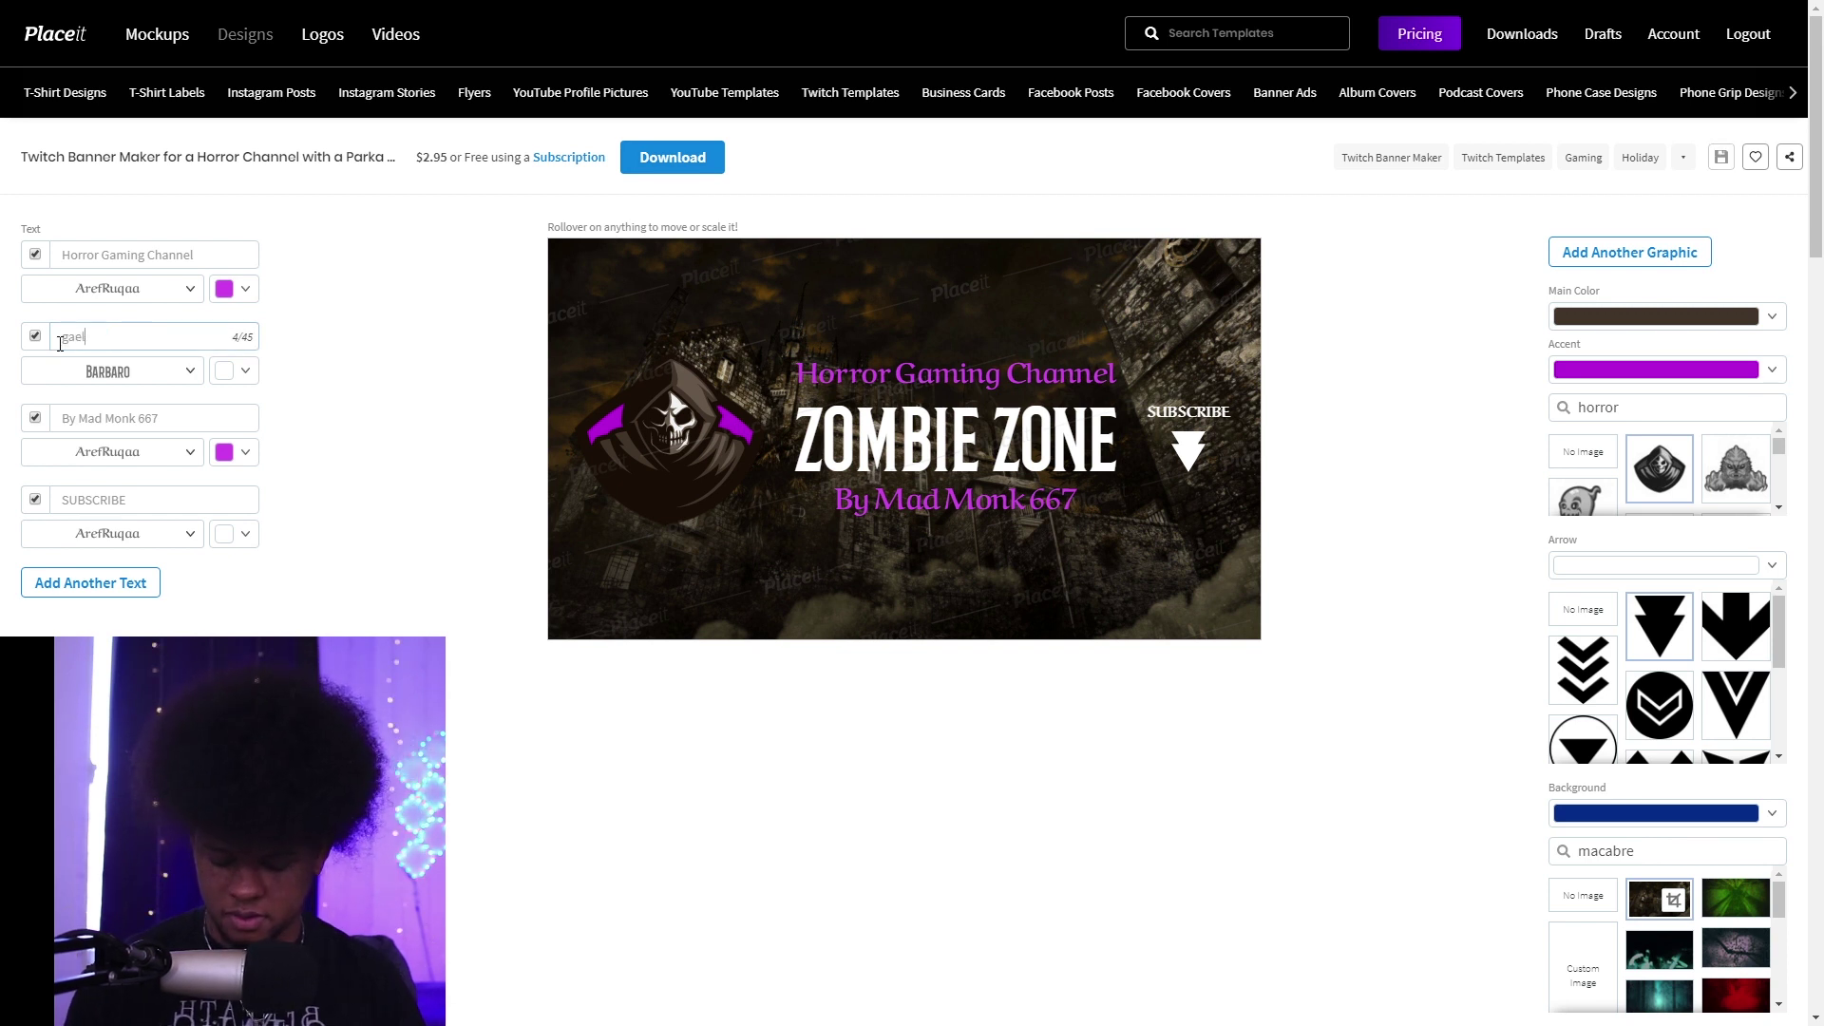
{"action": "mouse_move", "coordinate": [662, 451]}
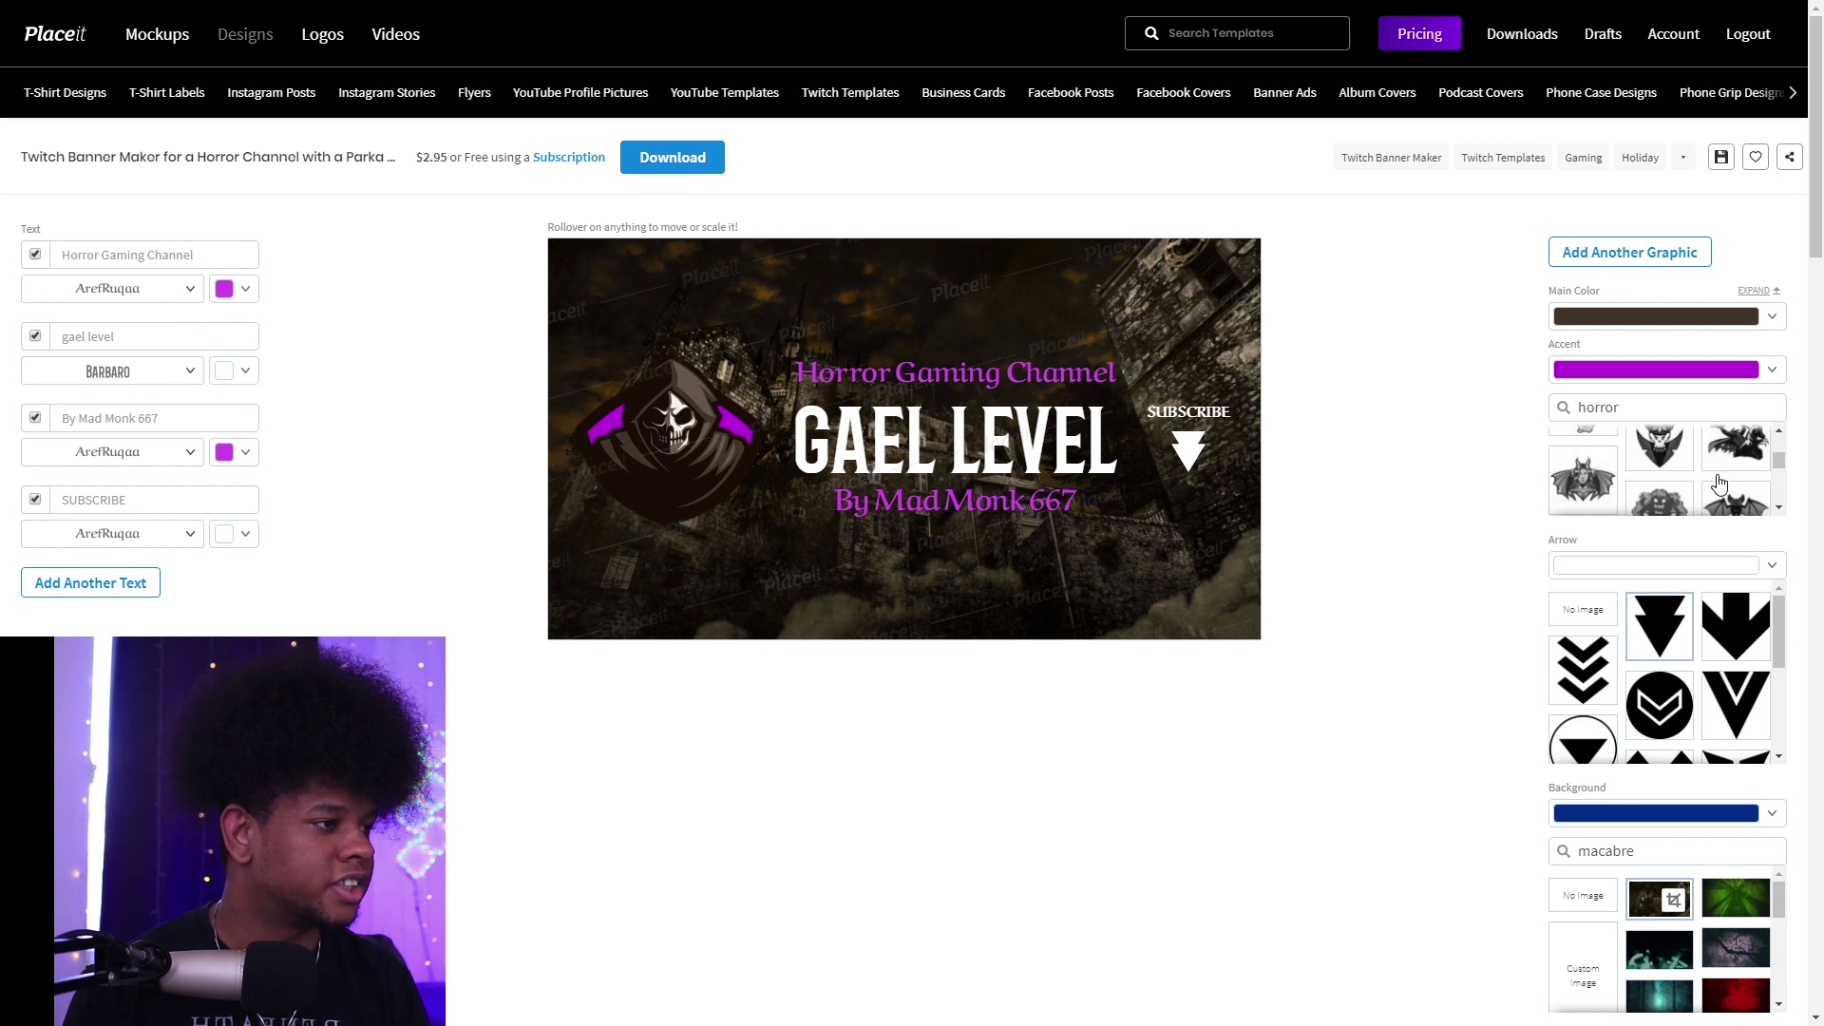
- Browse the horror graphics, search for "frank" instead, and use the Frankenstein head with neck bolts as the banner's graphic
{"action": "scroll", "coordinate": [1718, 475], "scroll_direction": "down", "scroll_amount": 4}
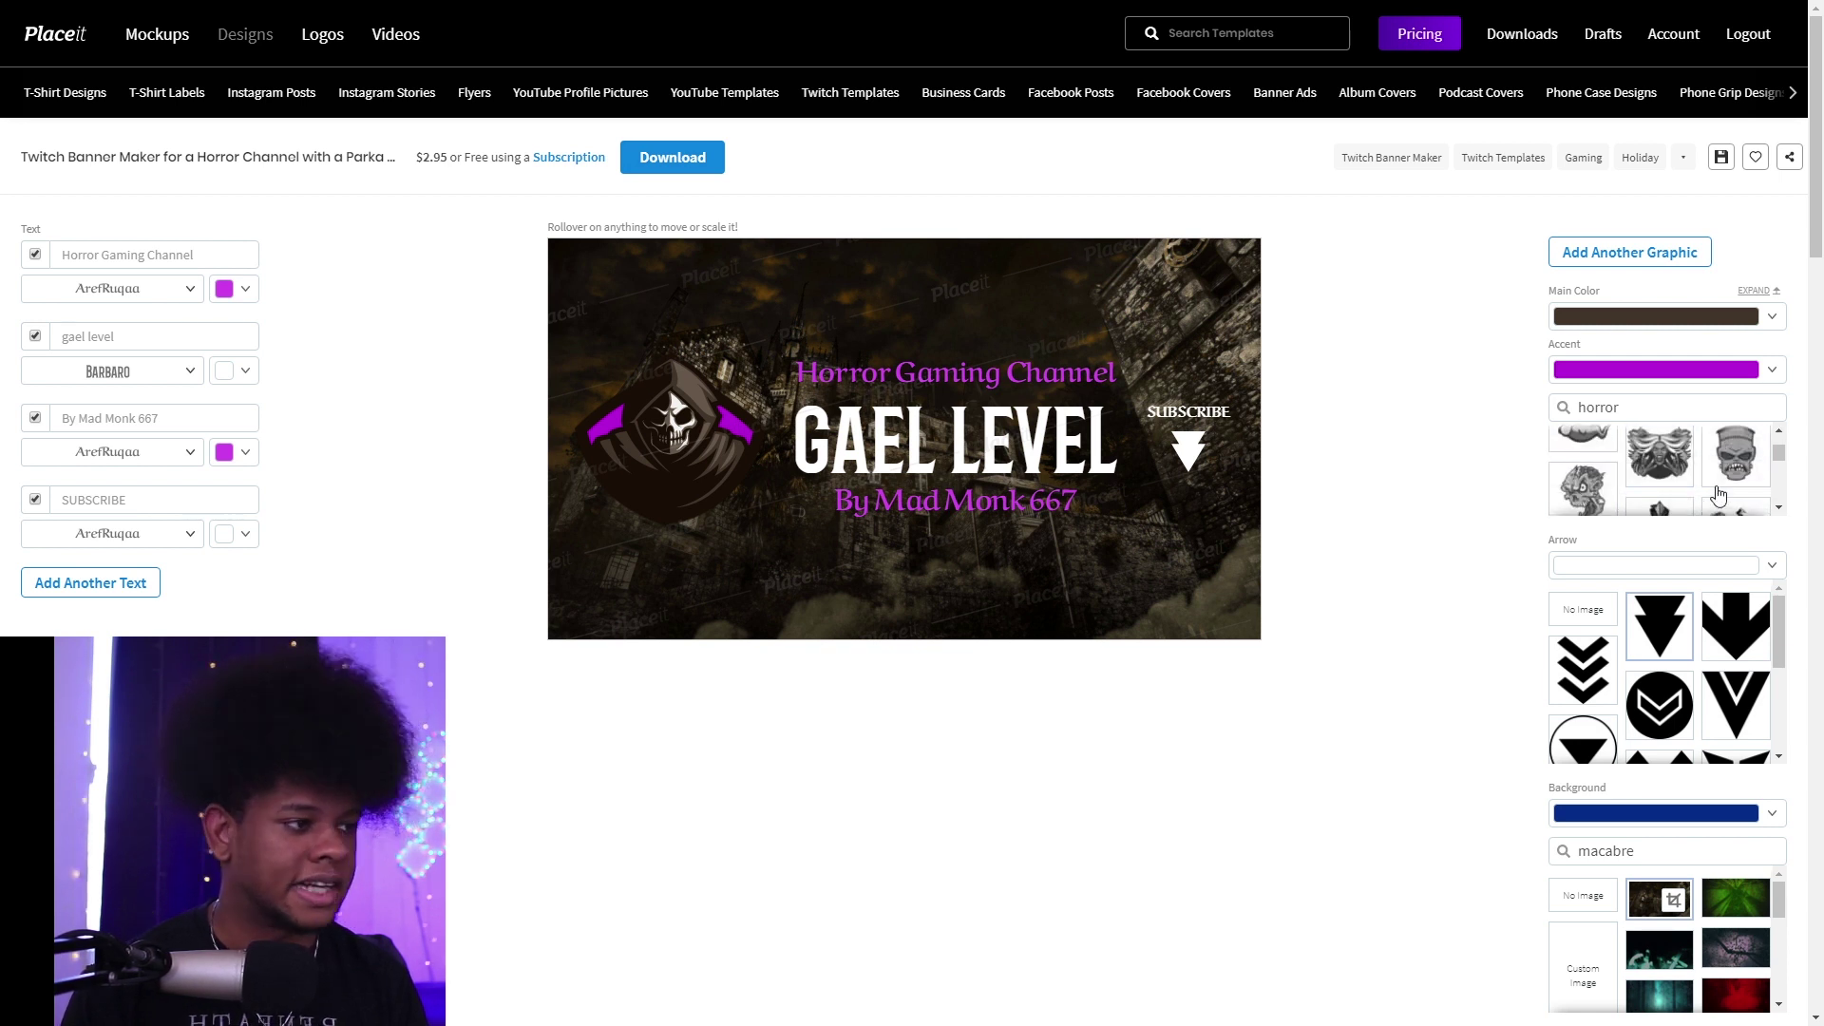
{"action": "scroll", "coordinate": [1718, 492], "scroll_direction": "down", "scroll_amount": 5}
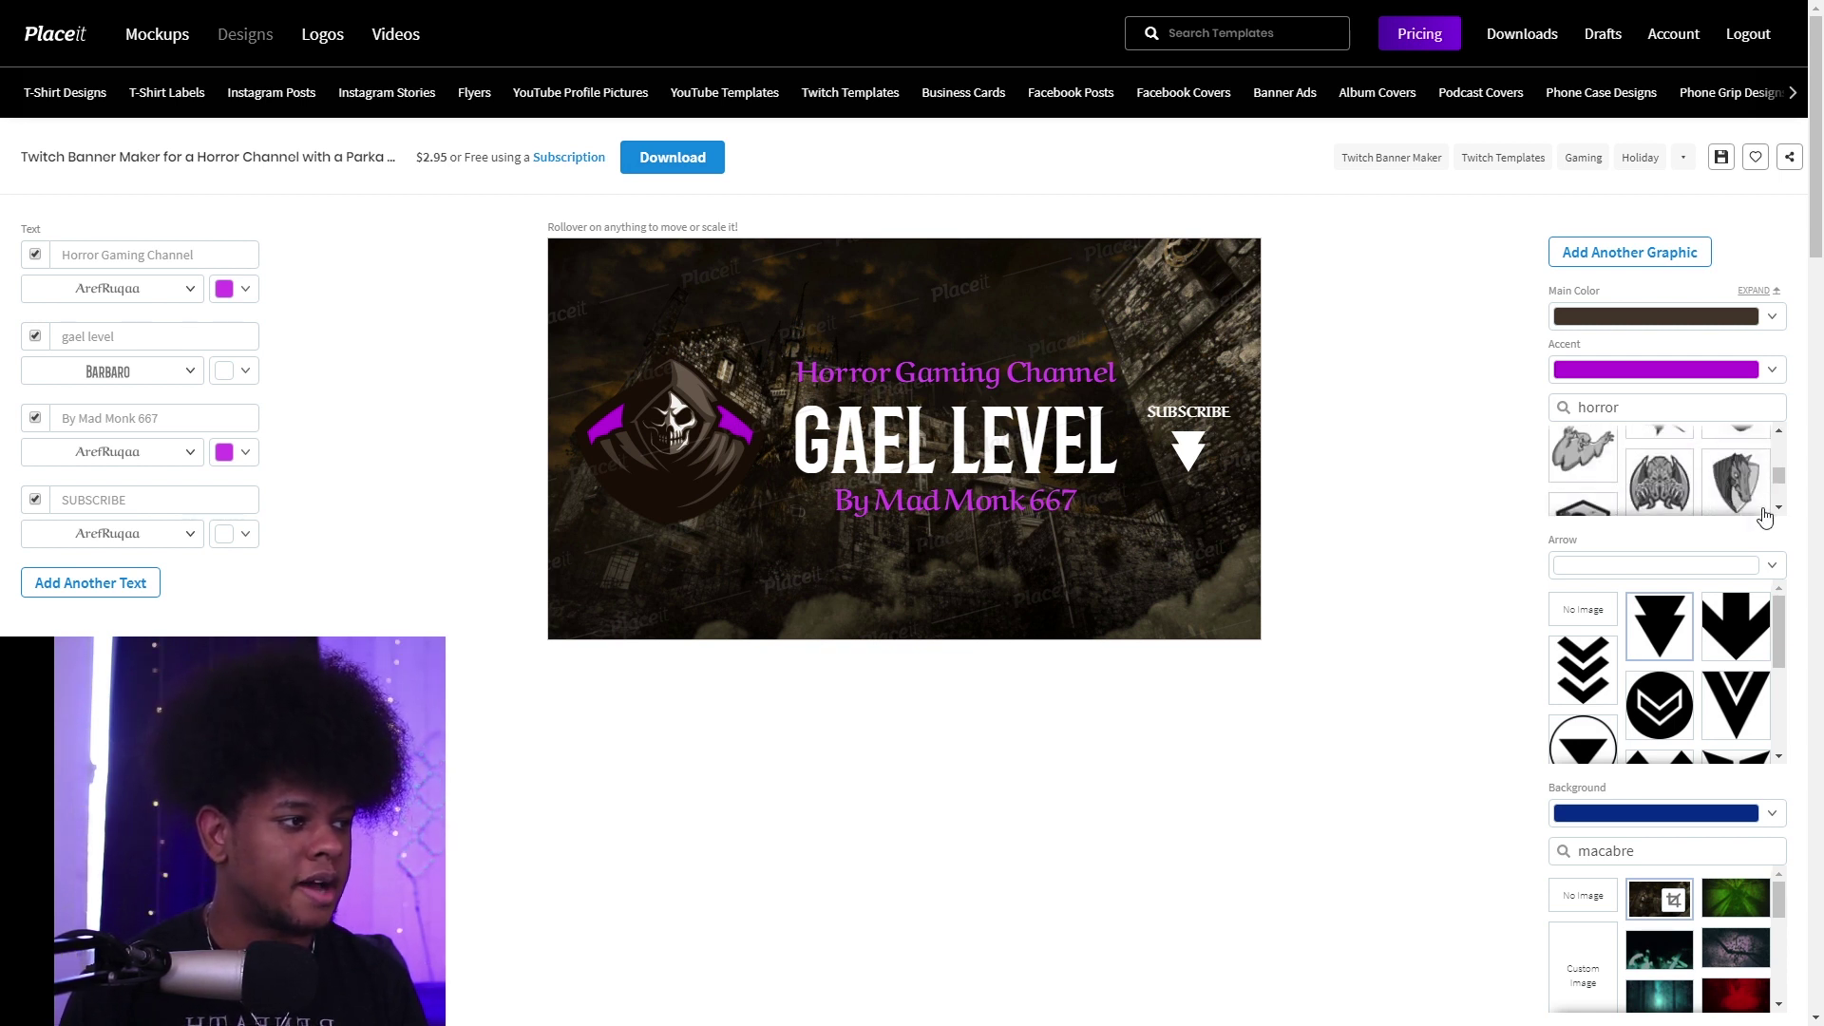
{"action": "scroll", "coordinate": [1683, 486], "scroll_direction": "down", "scroll_amount": 2}
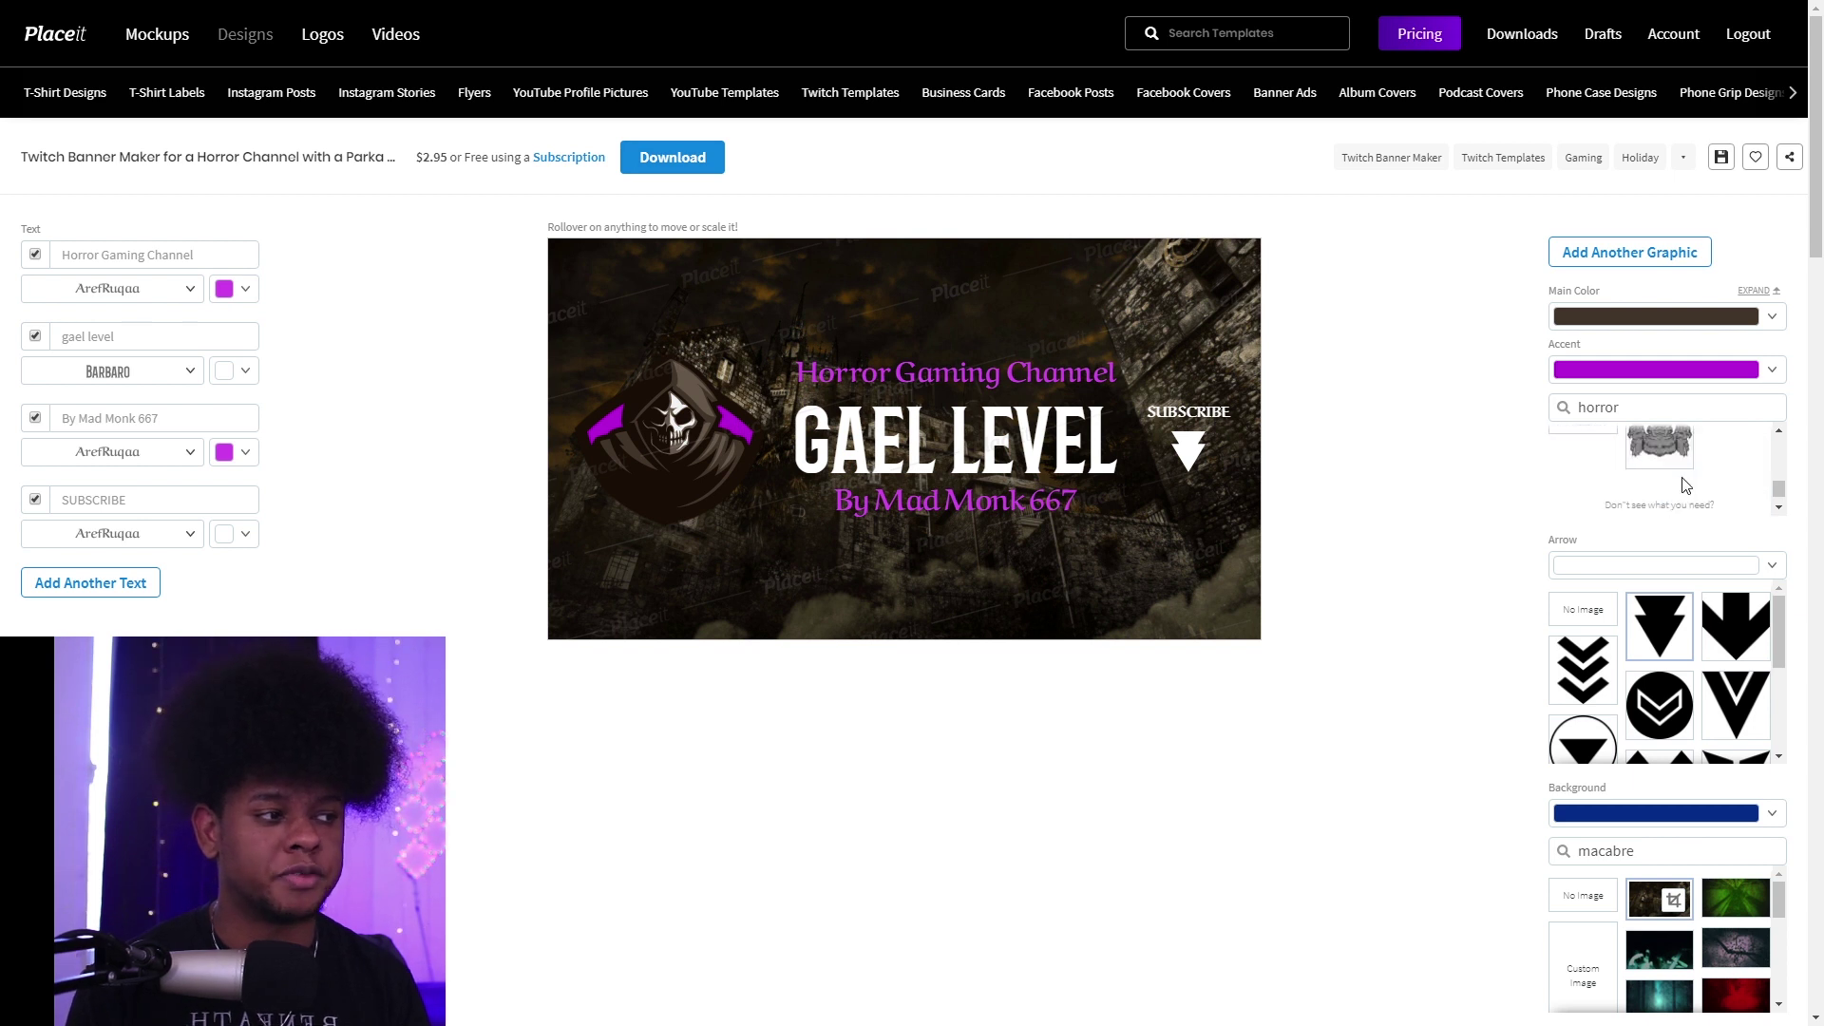
{"action": "scroll", "coordinate": [1683, 480], "scroll_direction": "up", "scroll_amount": 2}
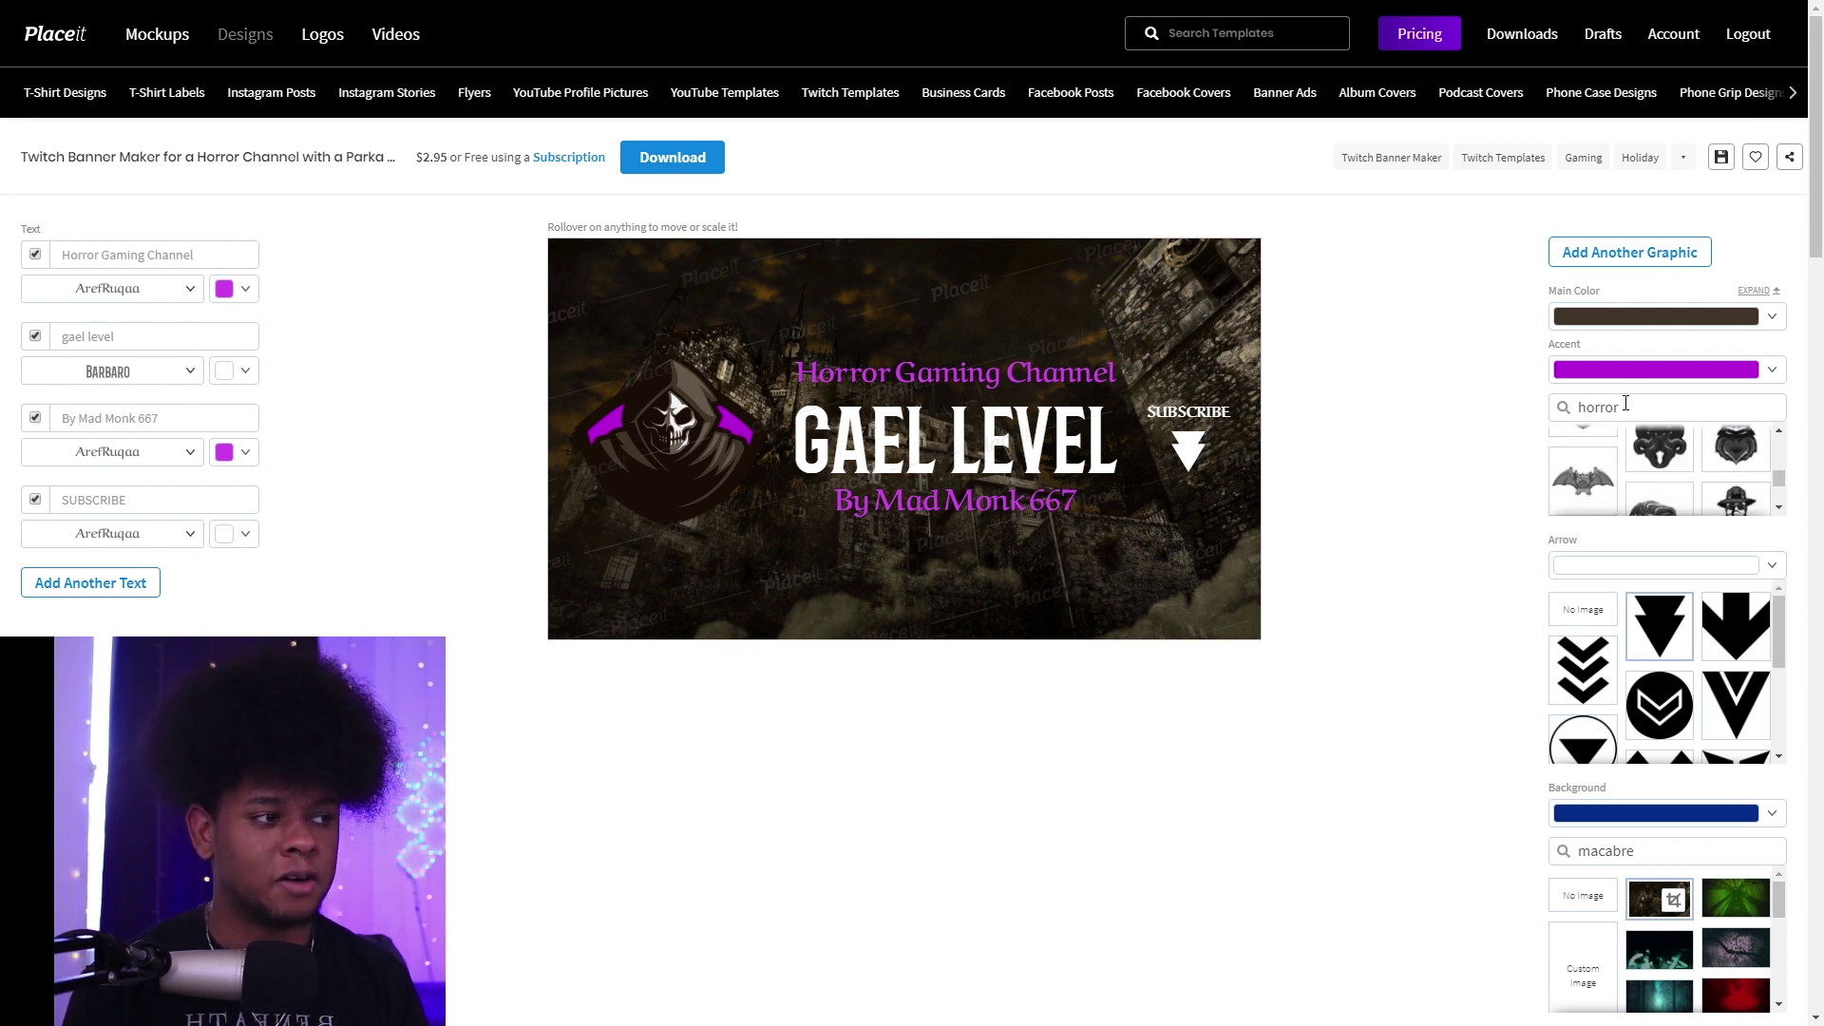
{"action": "double_click", "coordinate": [1625, 407]}
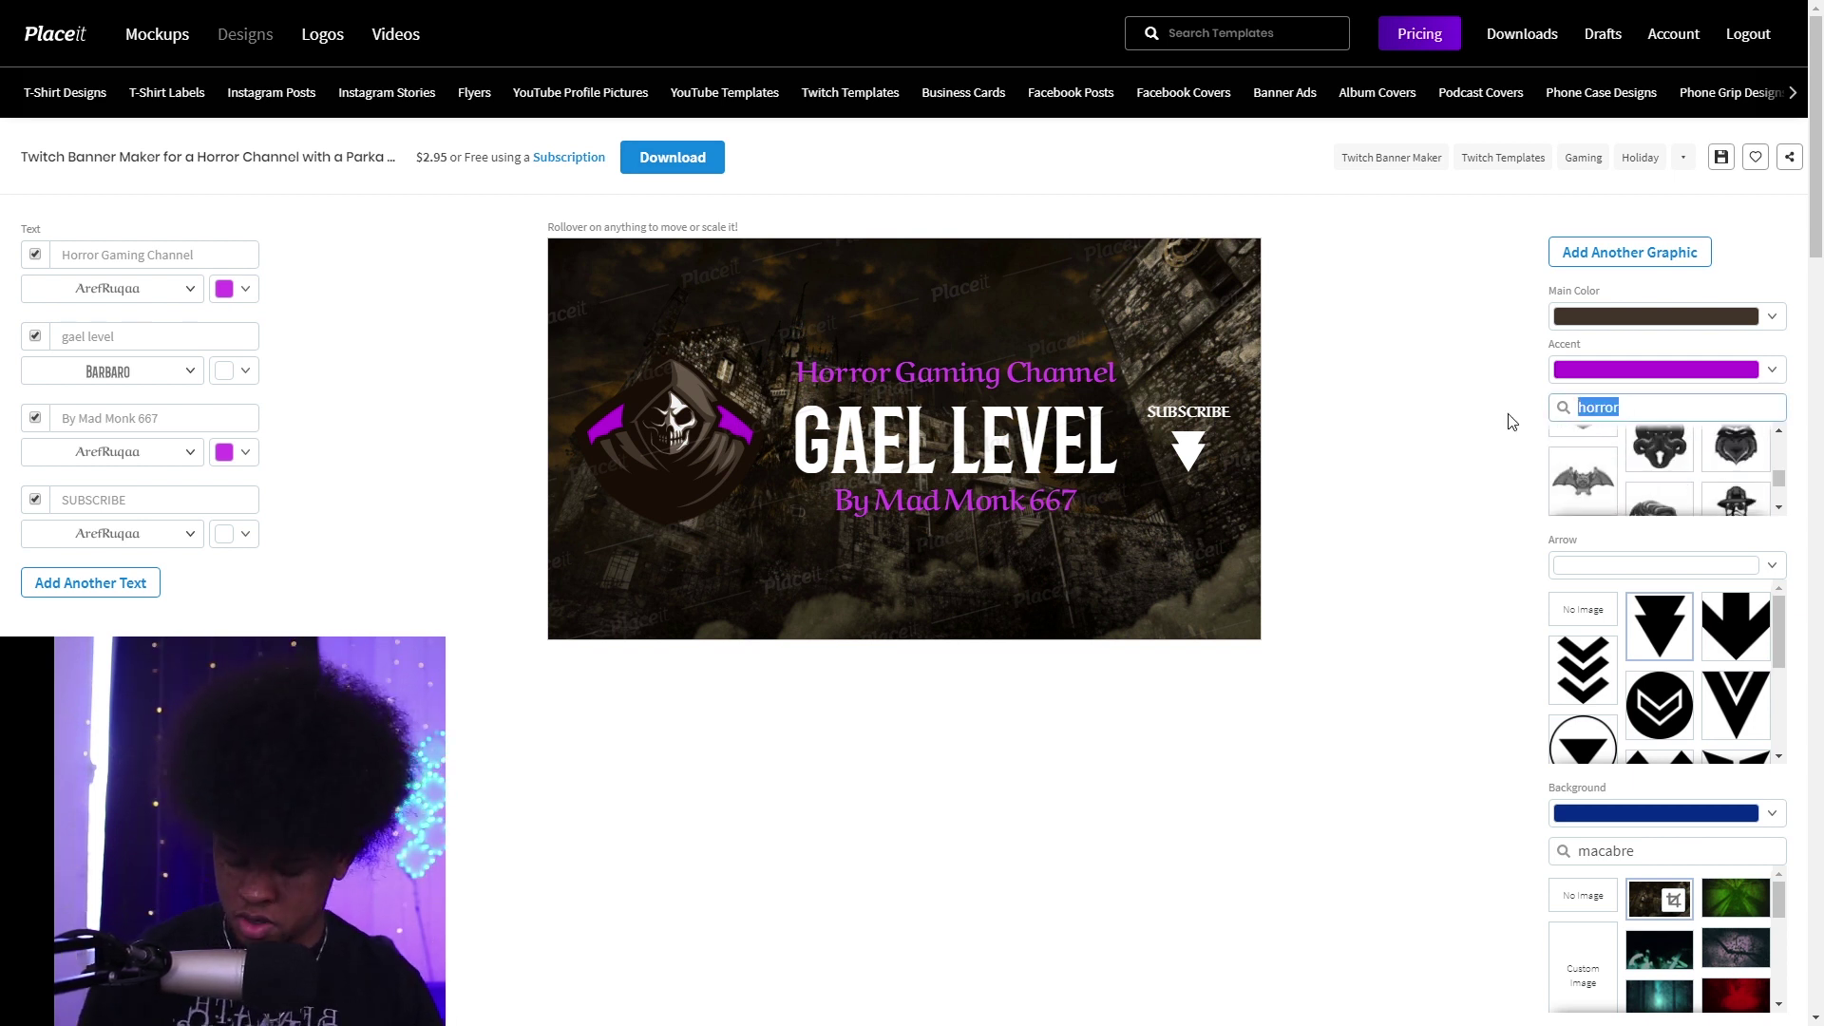
{"action": "type", "text": "frank"}
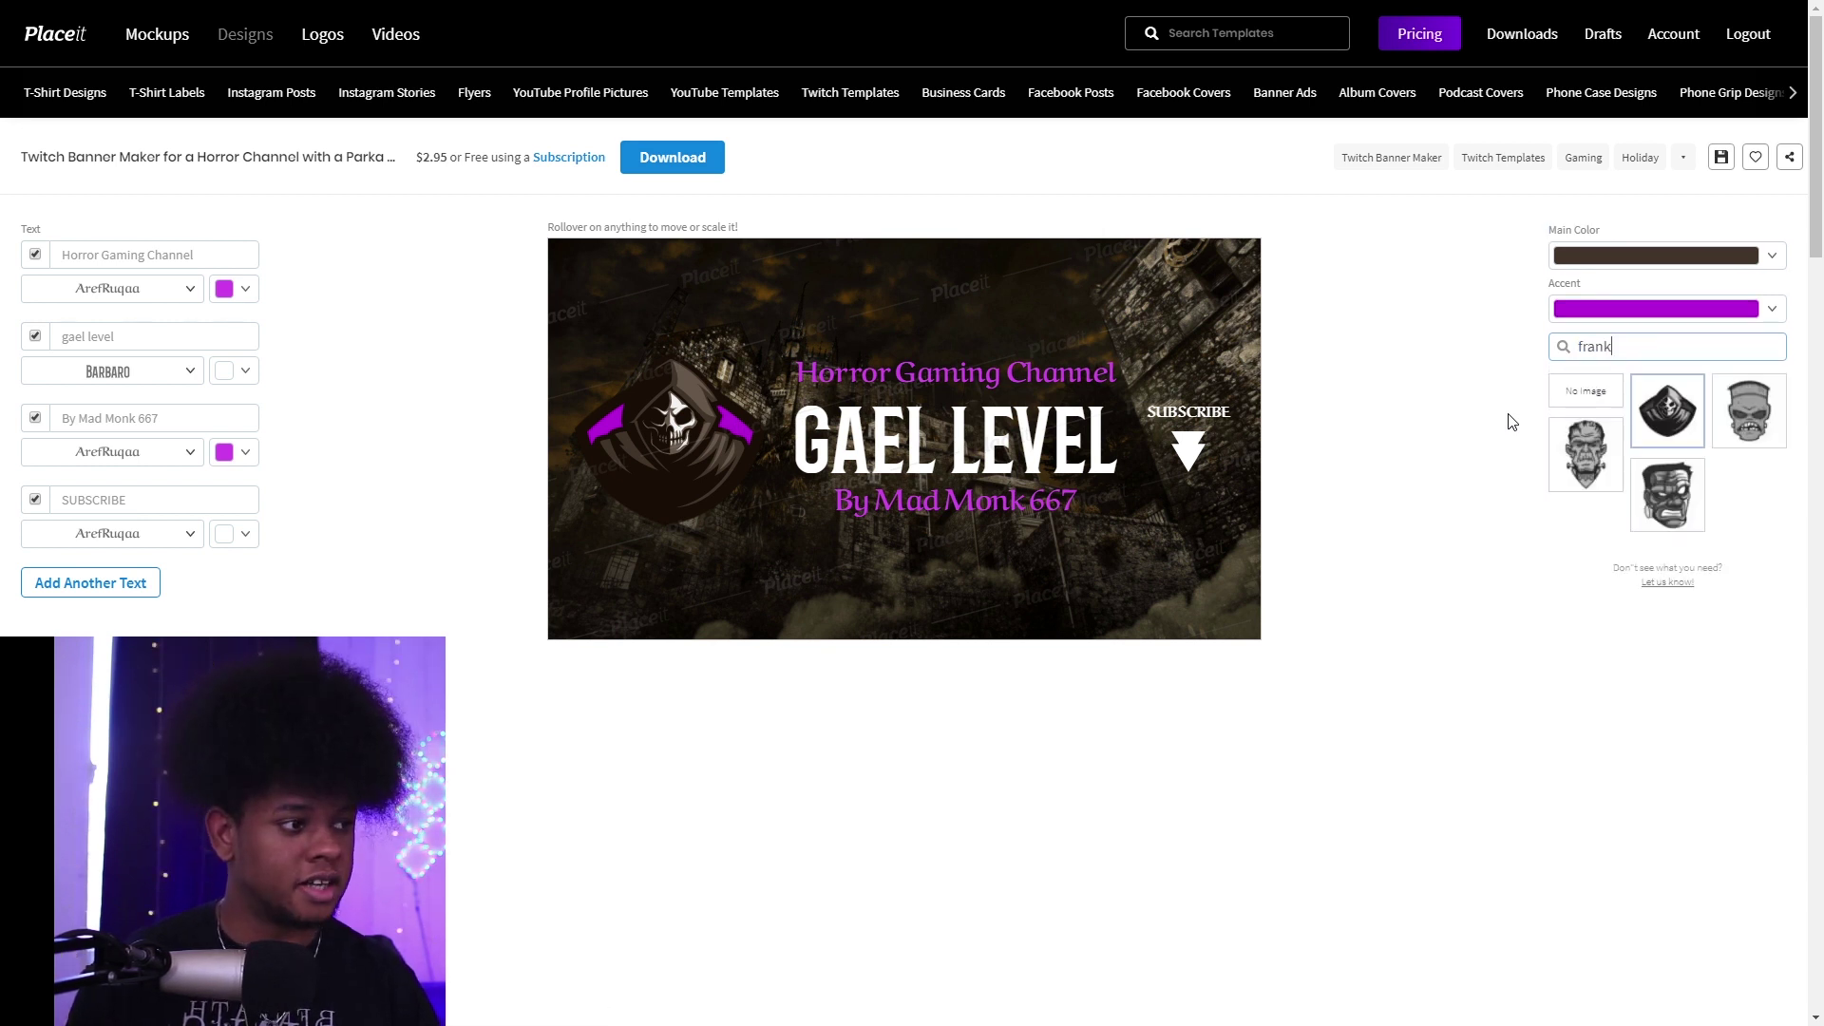
{"action": "left_click", "coordinate": [1577, 475]}
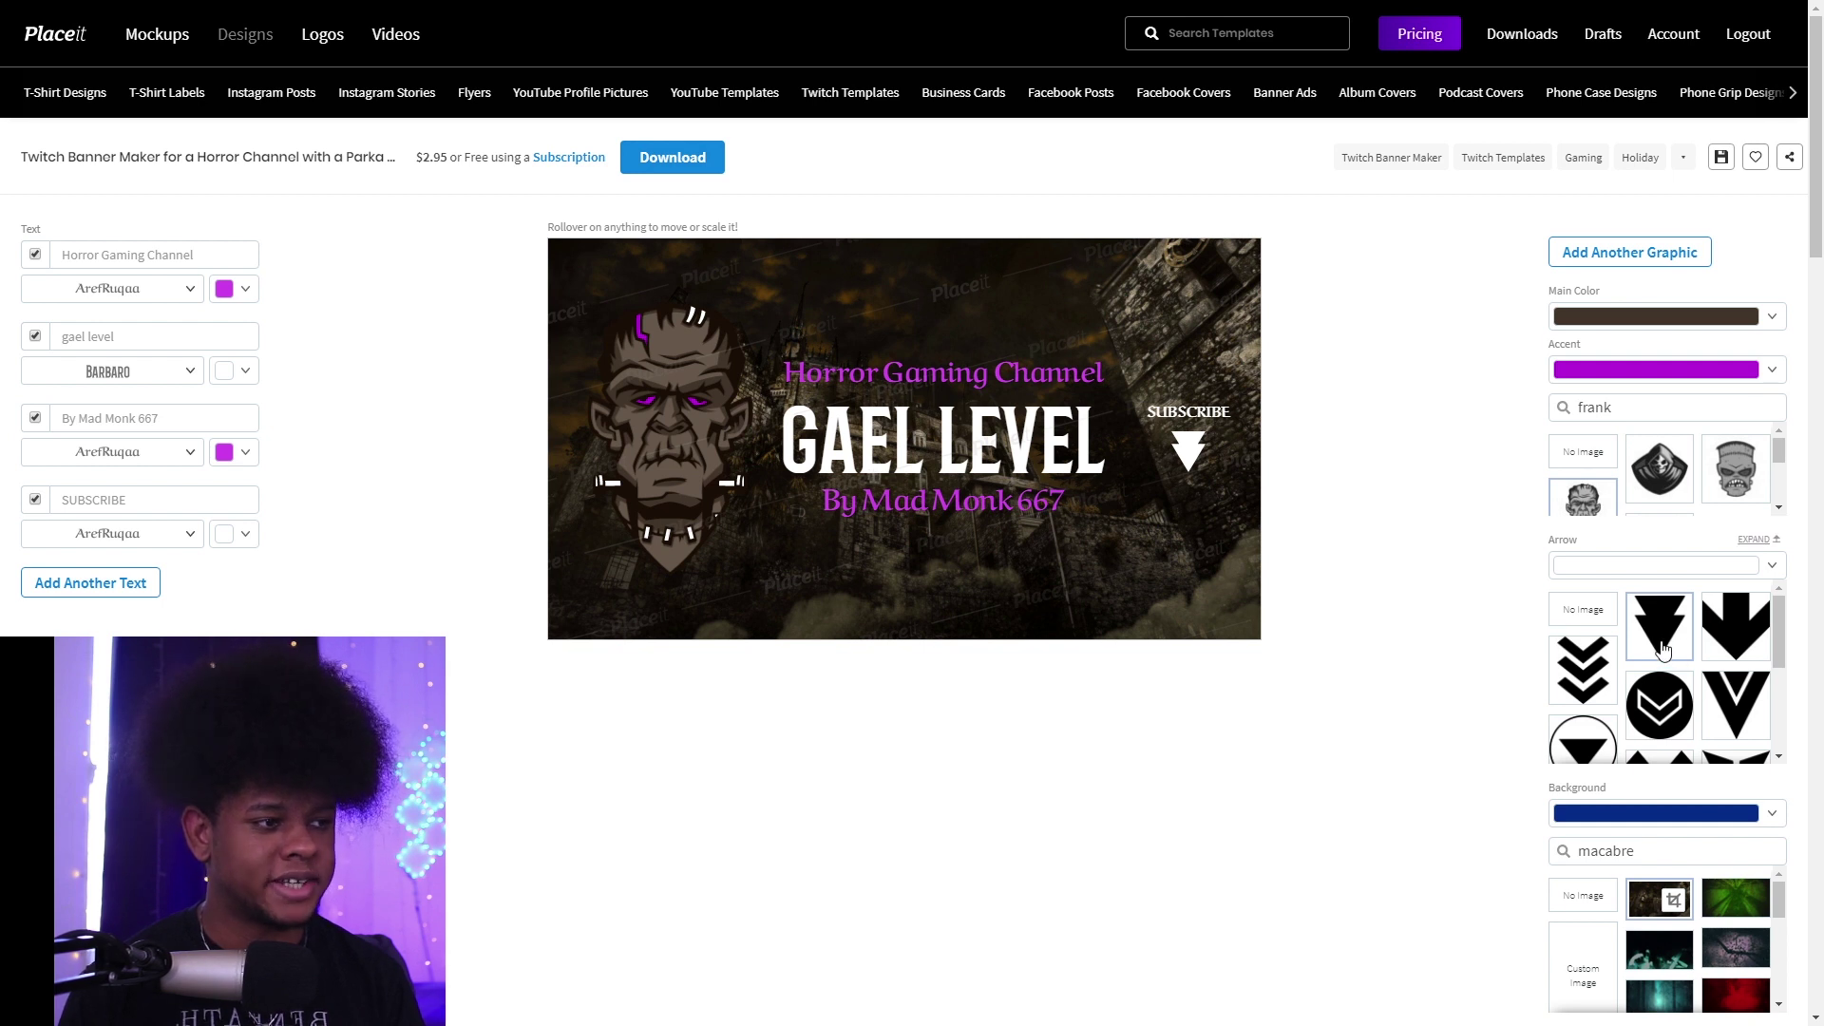
- Add another graphic to the banner and browse the available images for it
{"action": "left_click", "coordinate": [1649, 255]}
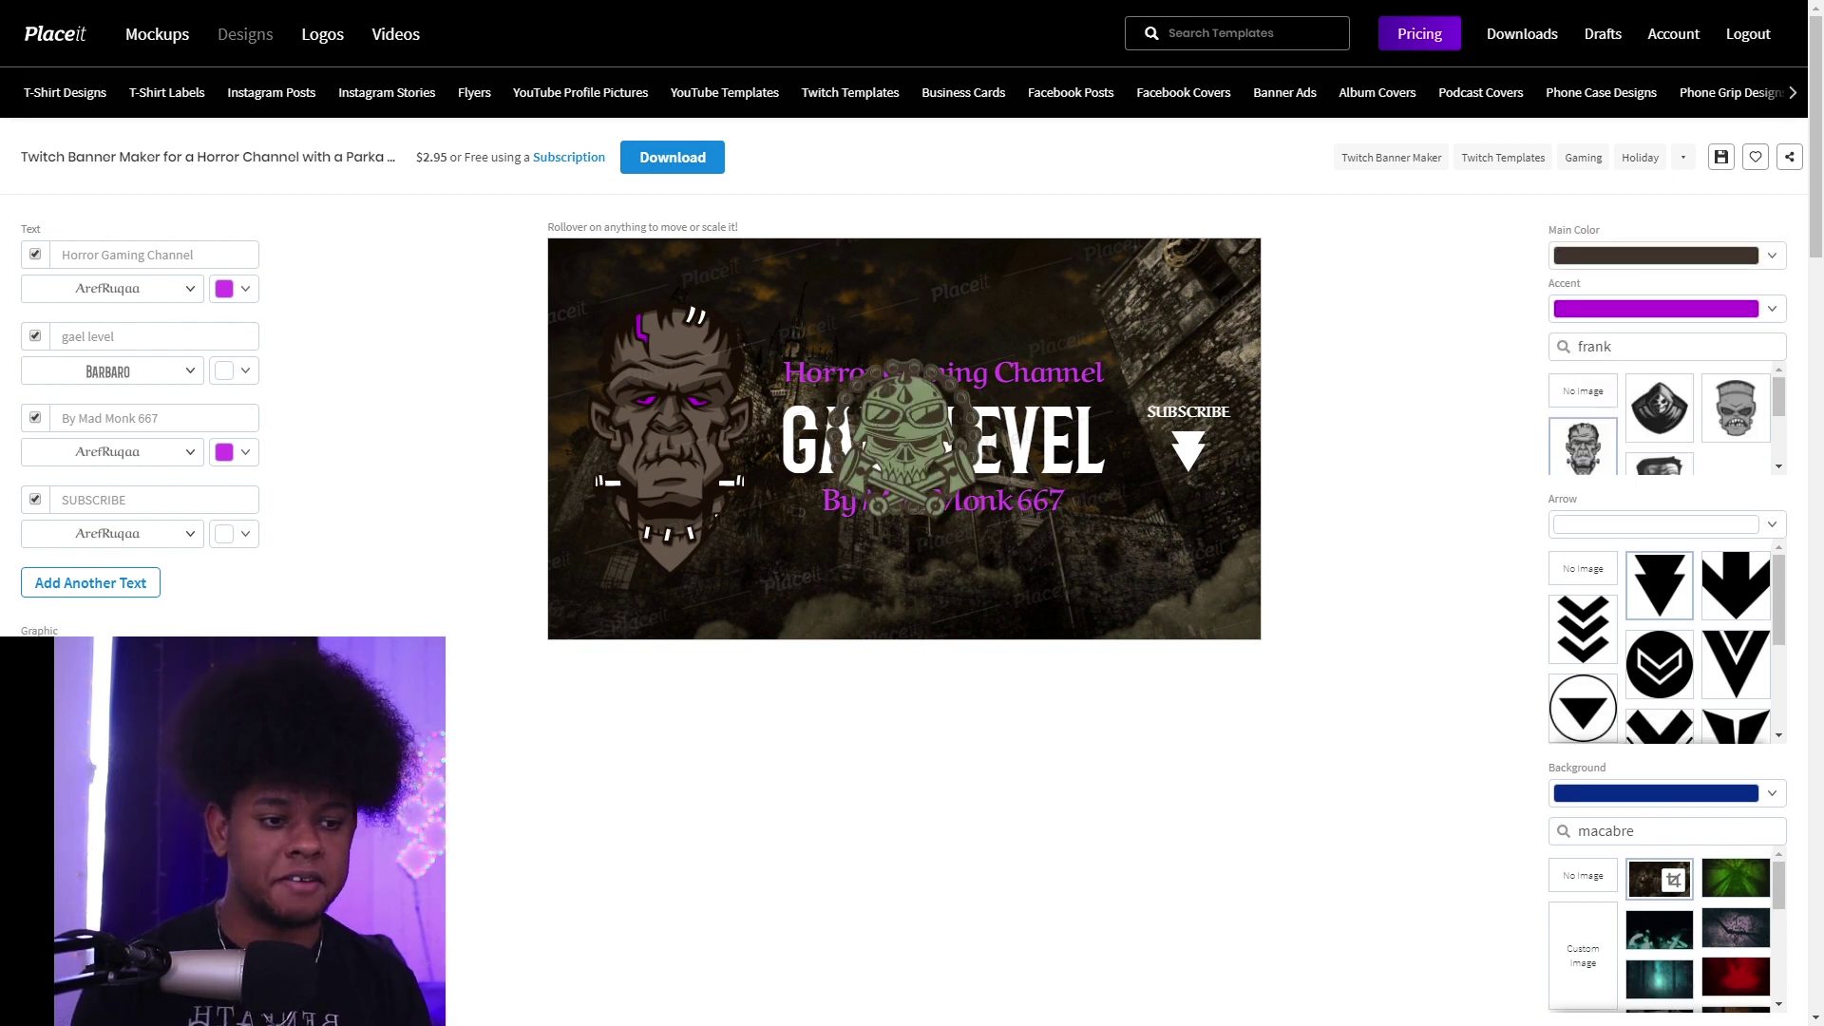
{"action": "key", "text": "alt+Tab"}
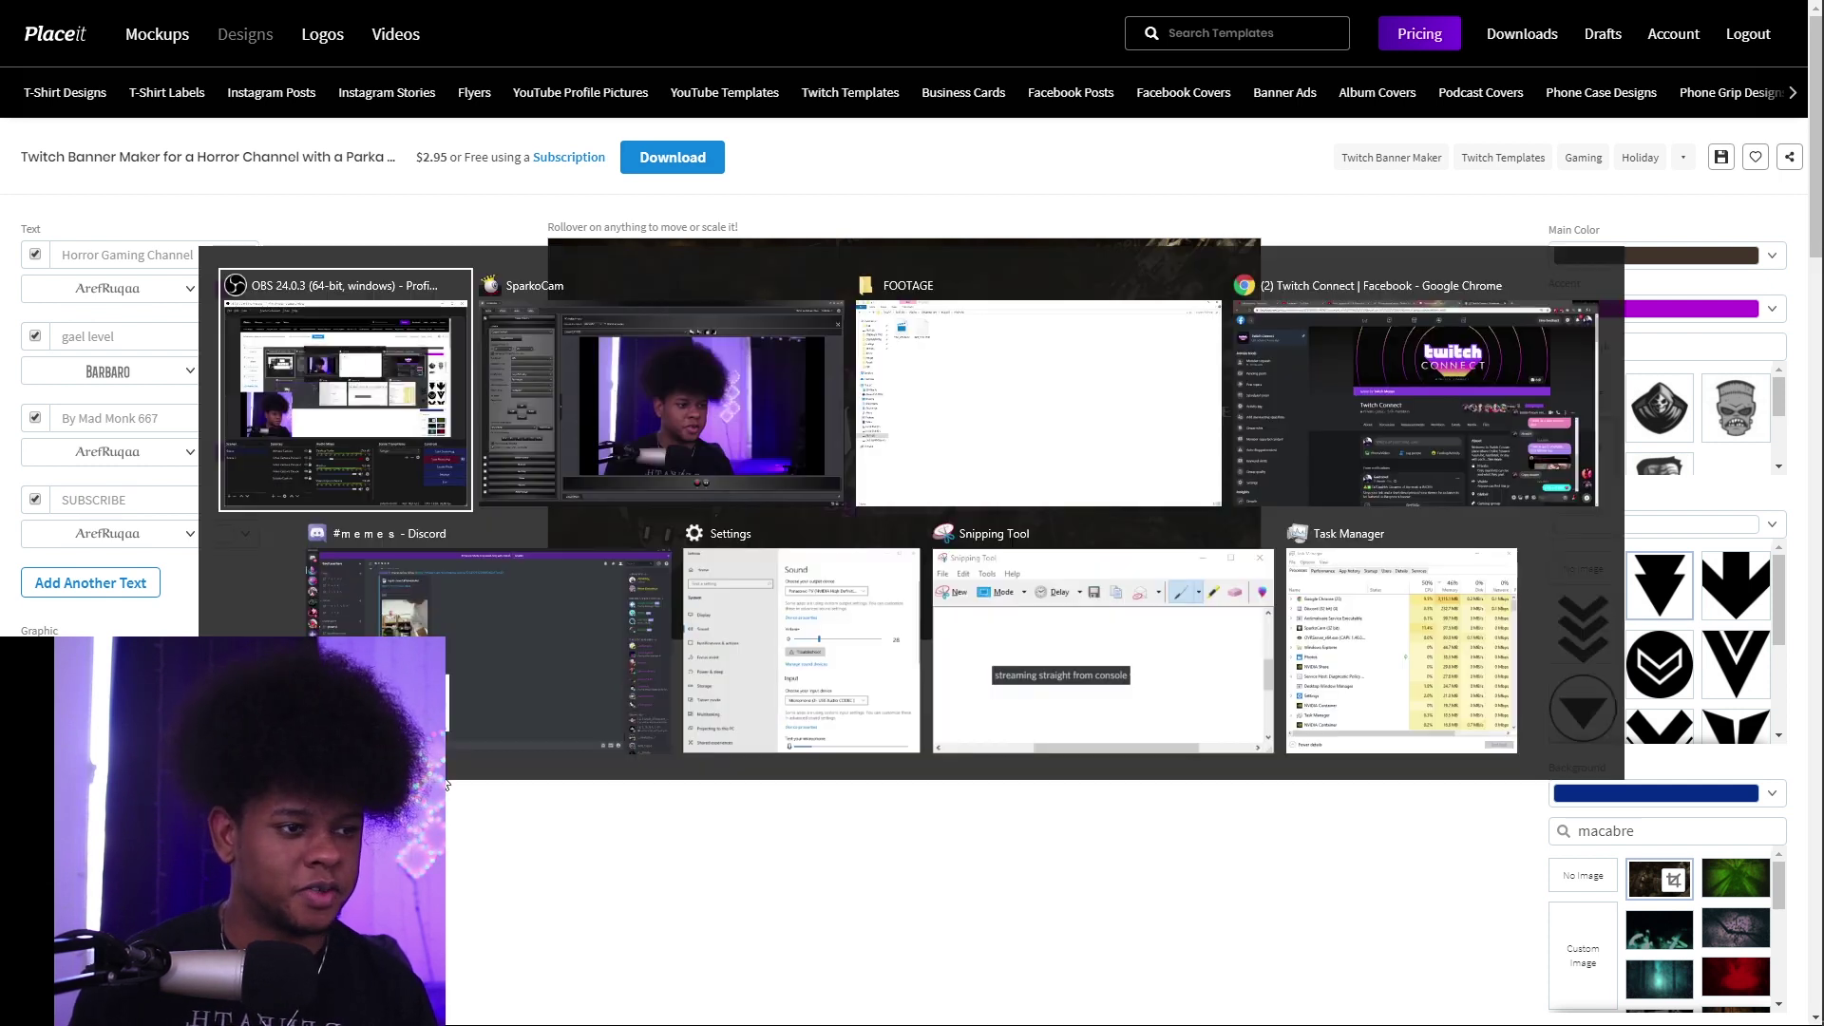
{"action": "scroll", "coordinate": [92, 841], "scroll_direction": "down", "scroll_amount": 5}
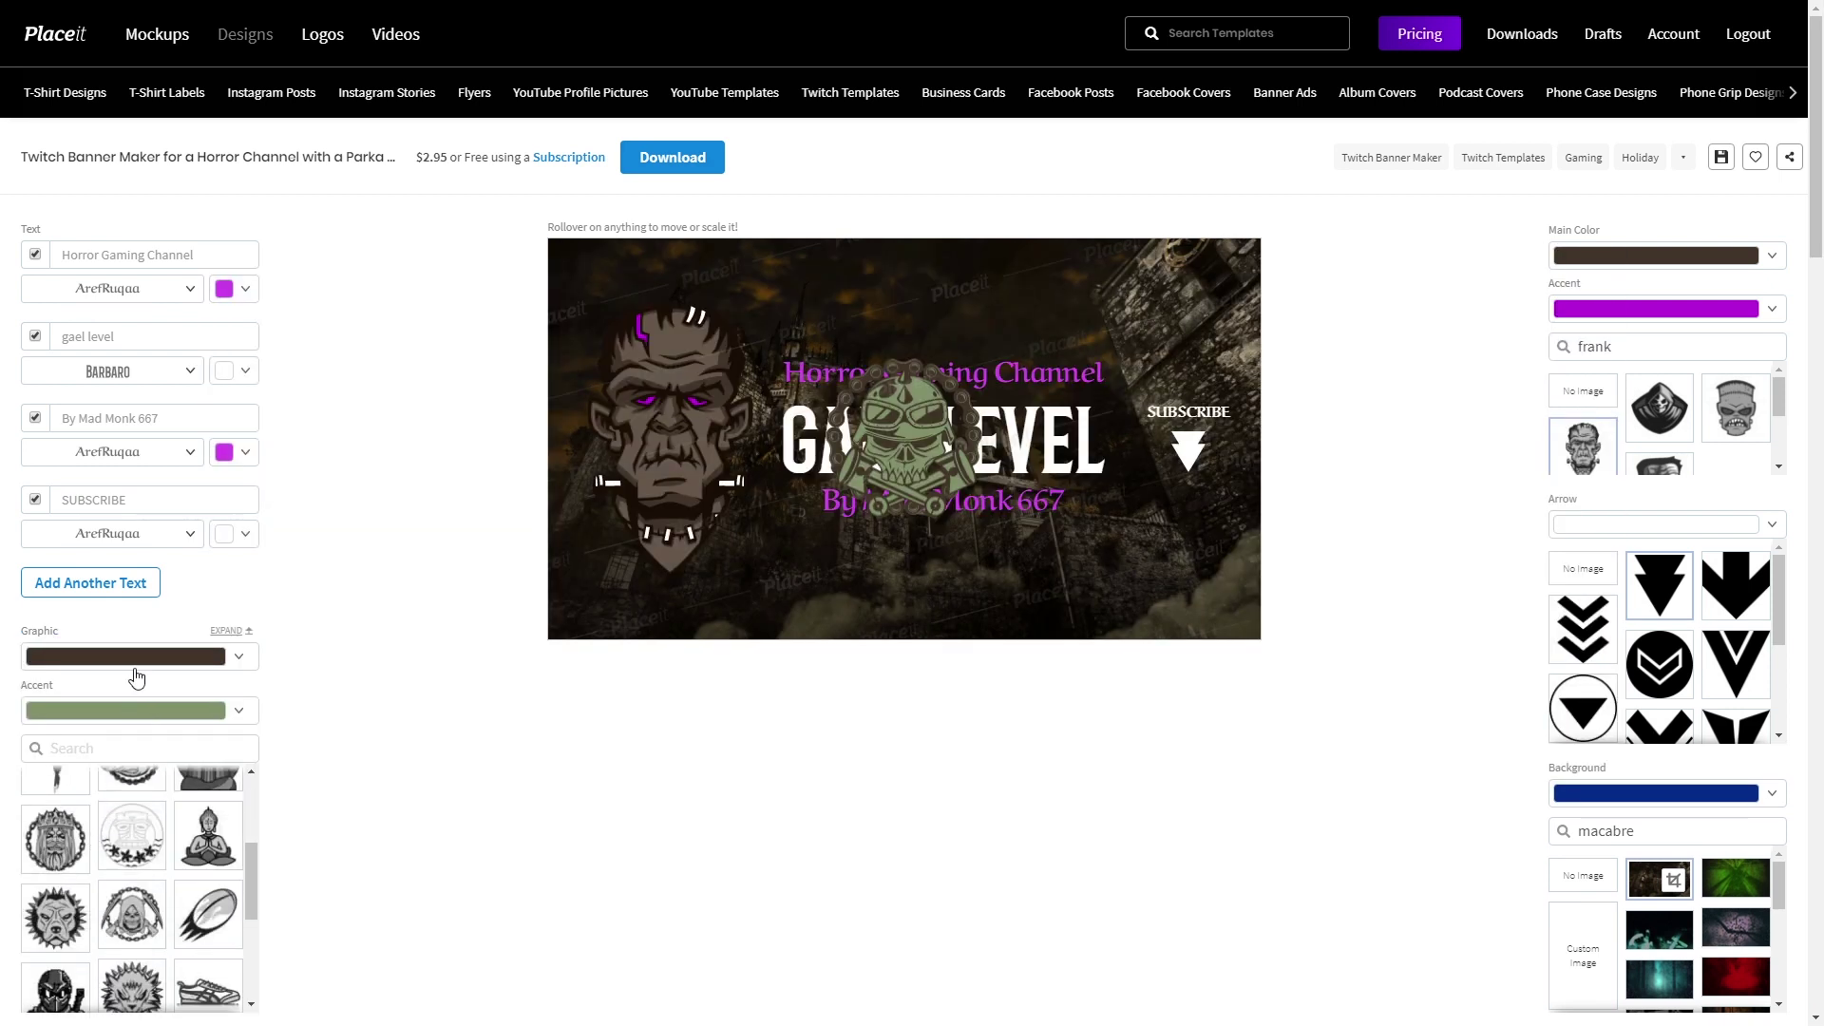
{"action": "scroll", "coordinate": [136, 861], "scroll_direction": "down", "scroll_amount": 8}
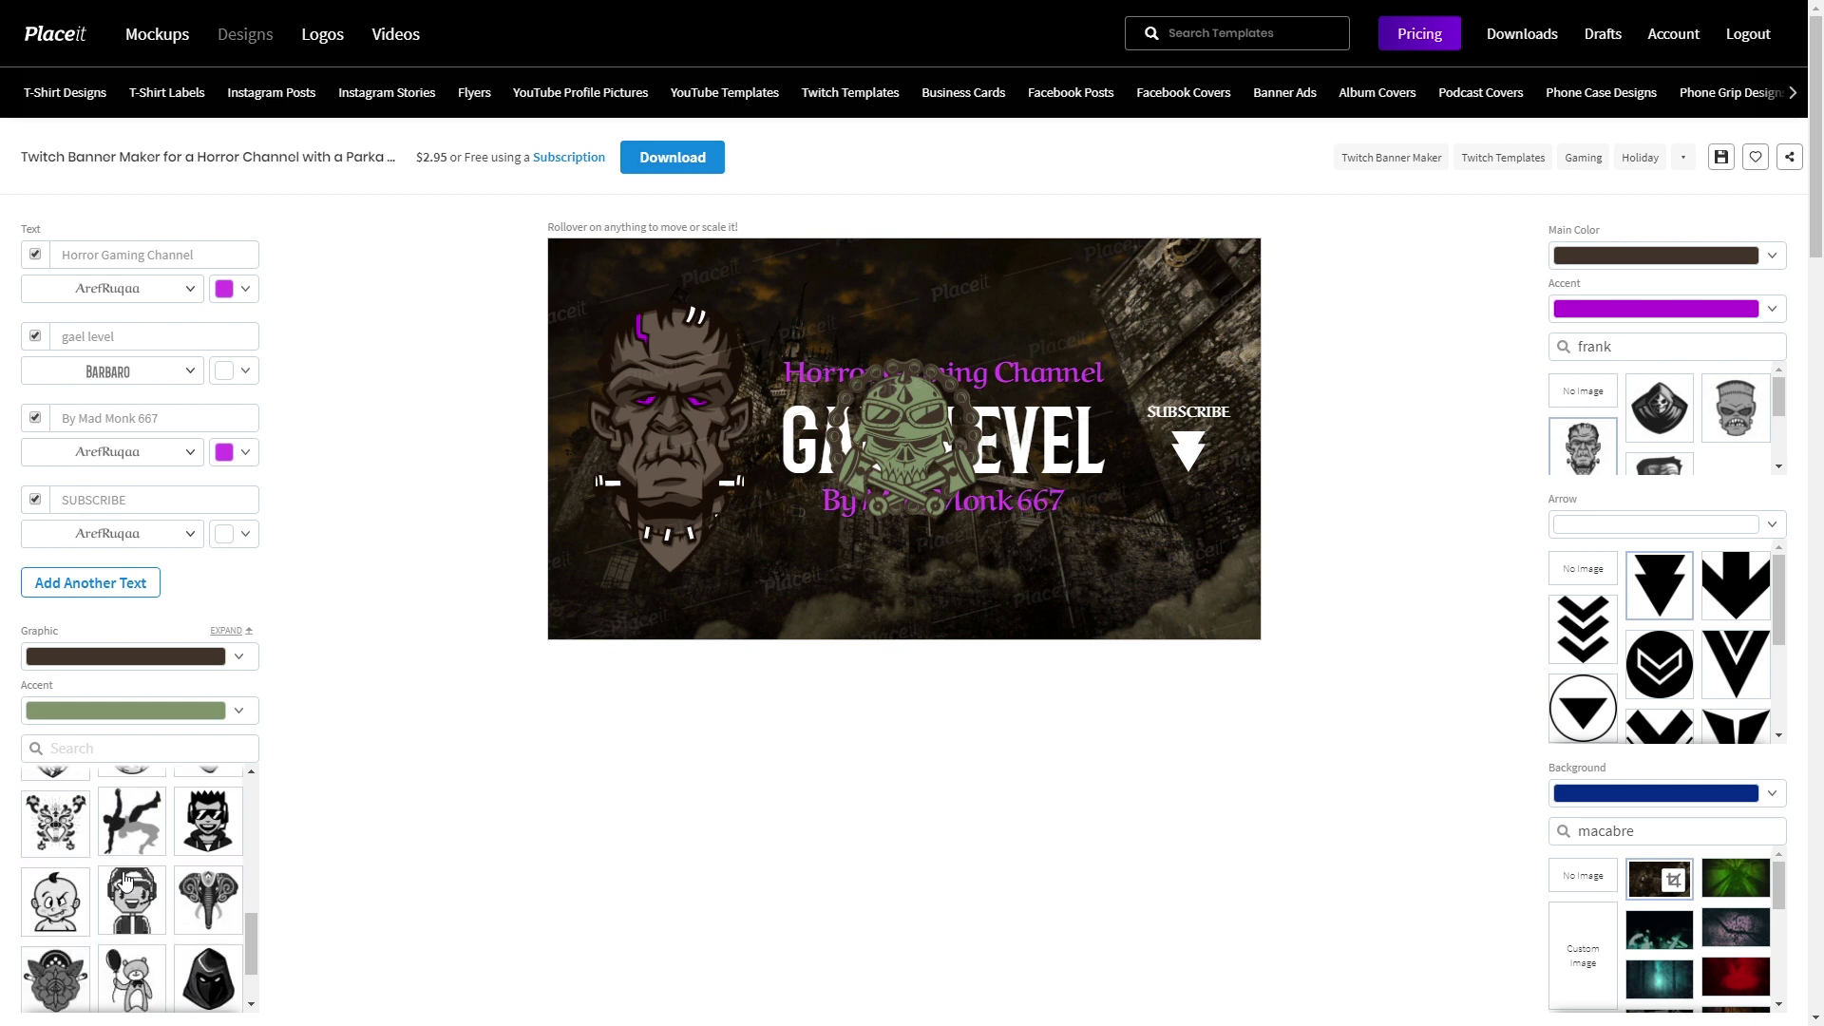
{"action": "scroll", "coordinate": [124, 878], "scroll_direction": "up", "scroll_amount": 10}
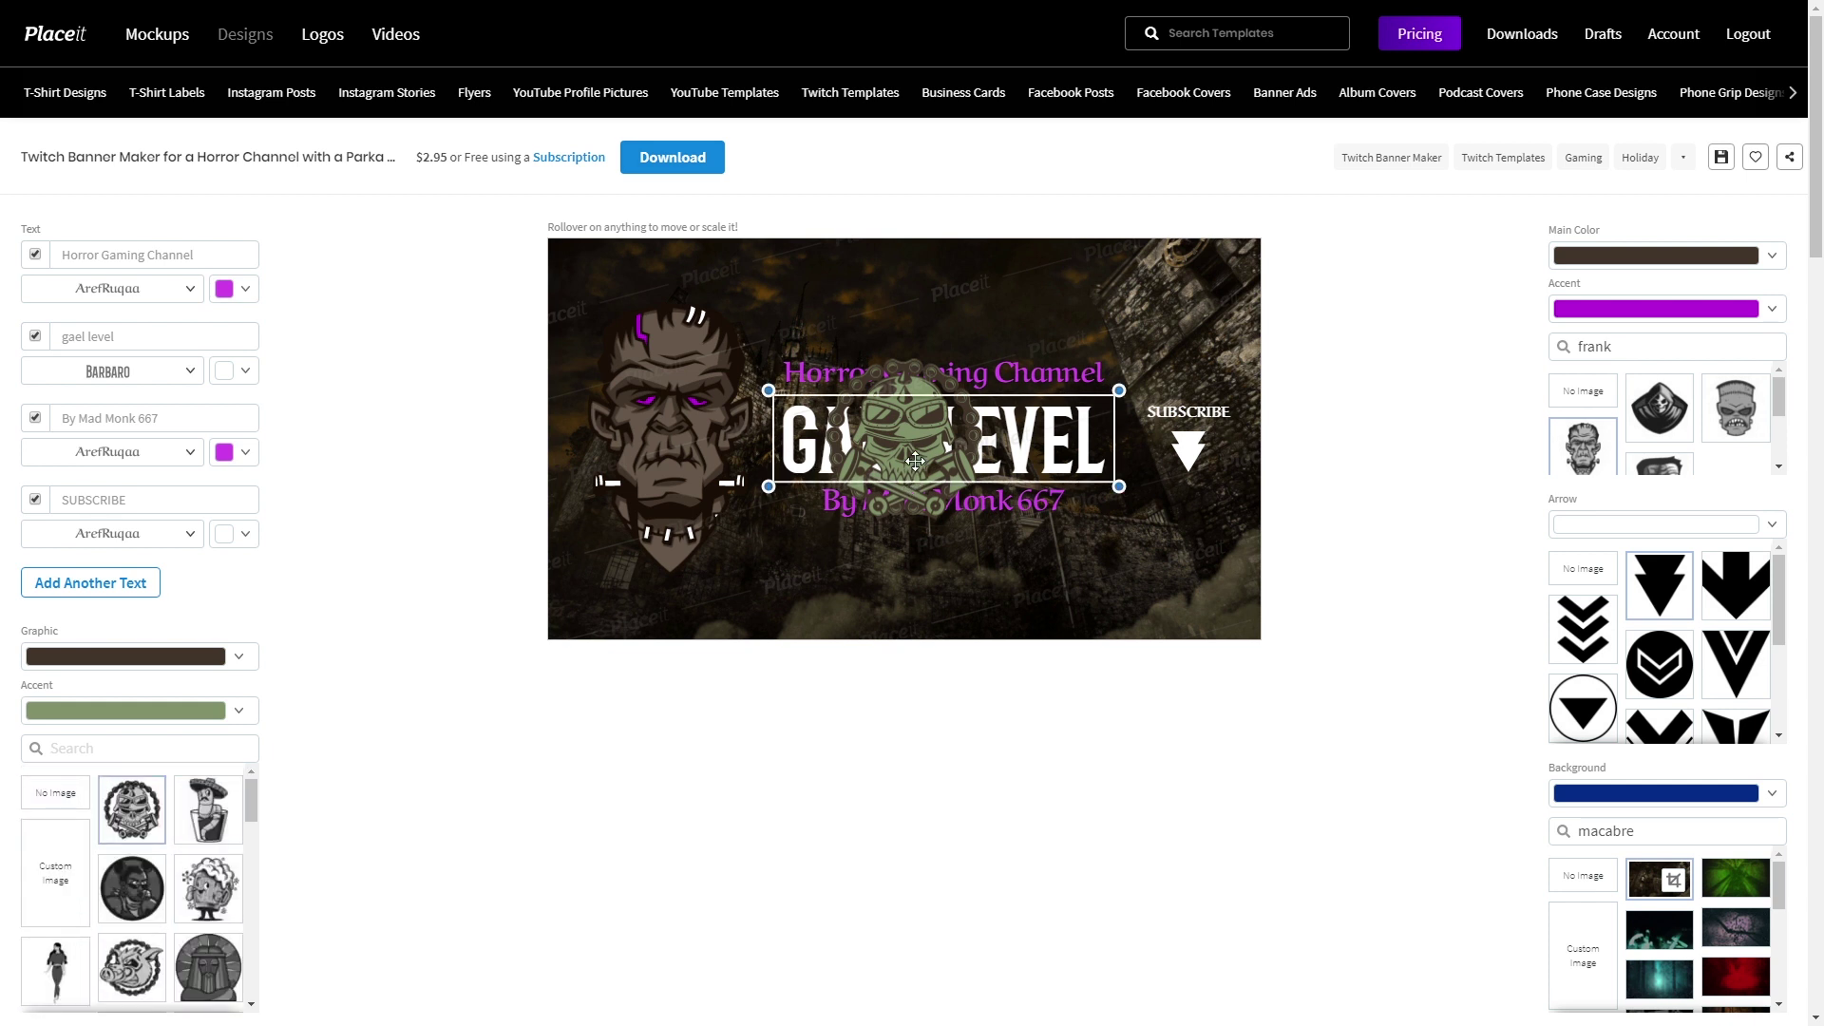
{"action": "left_click", "coordinate": [914, 489]}
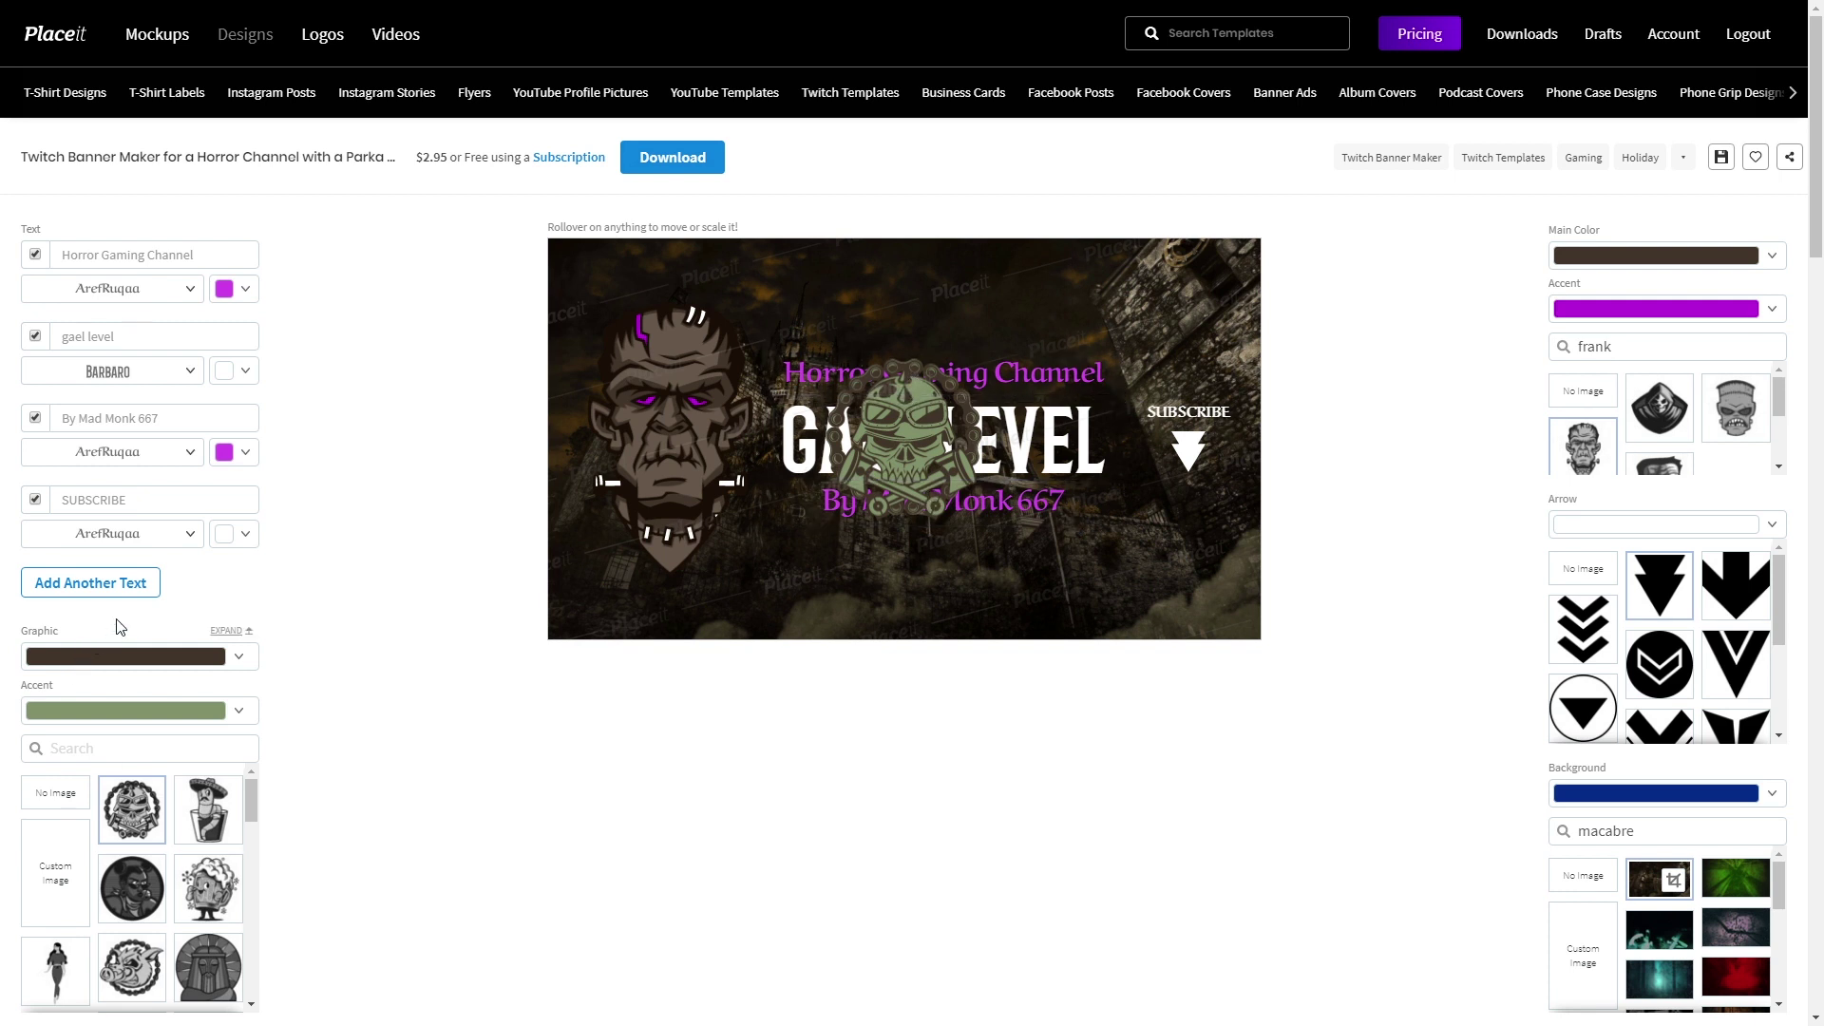
{"action": "left_click", "coordinate": [228, 630]}
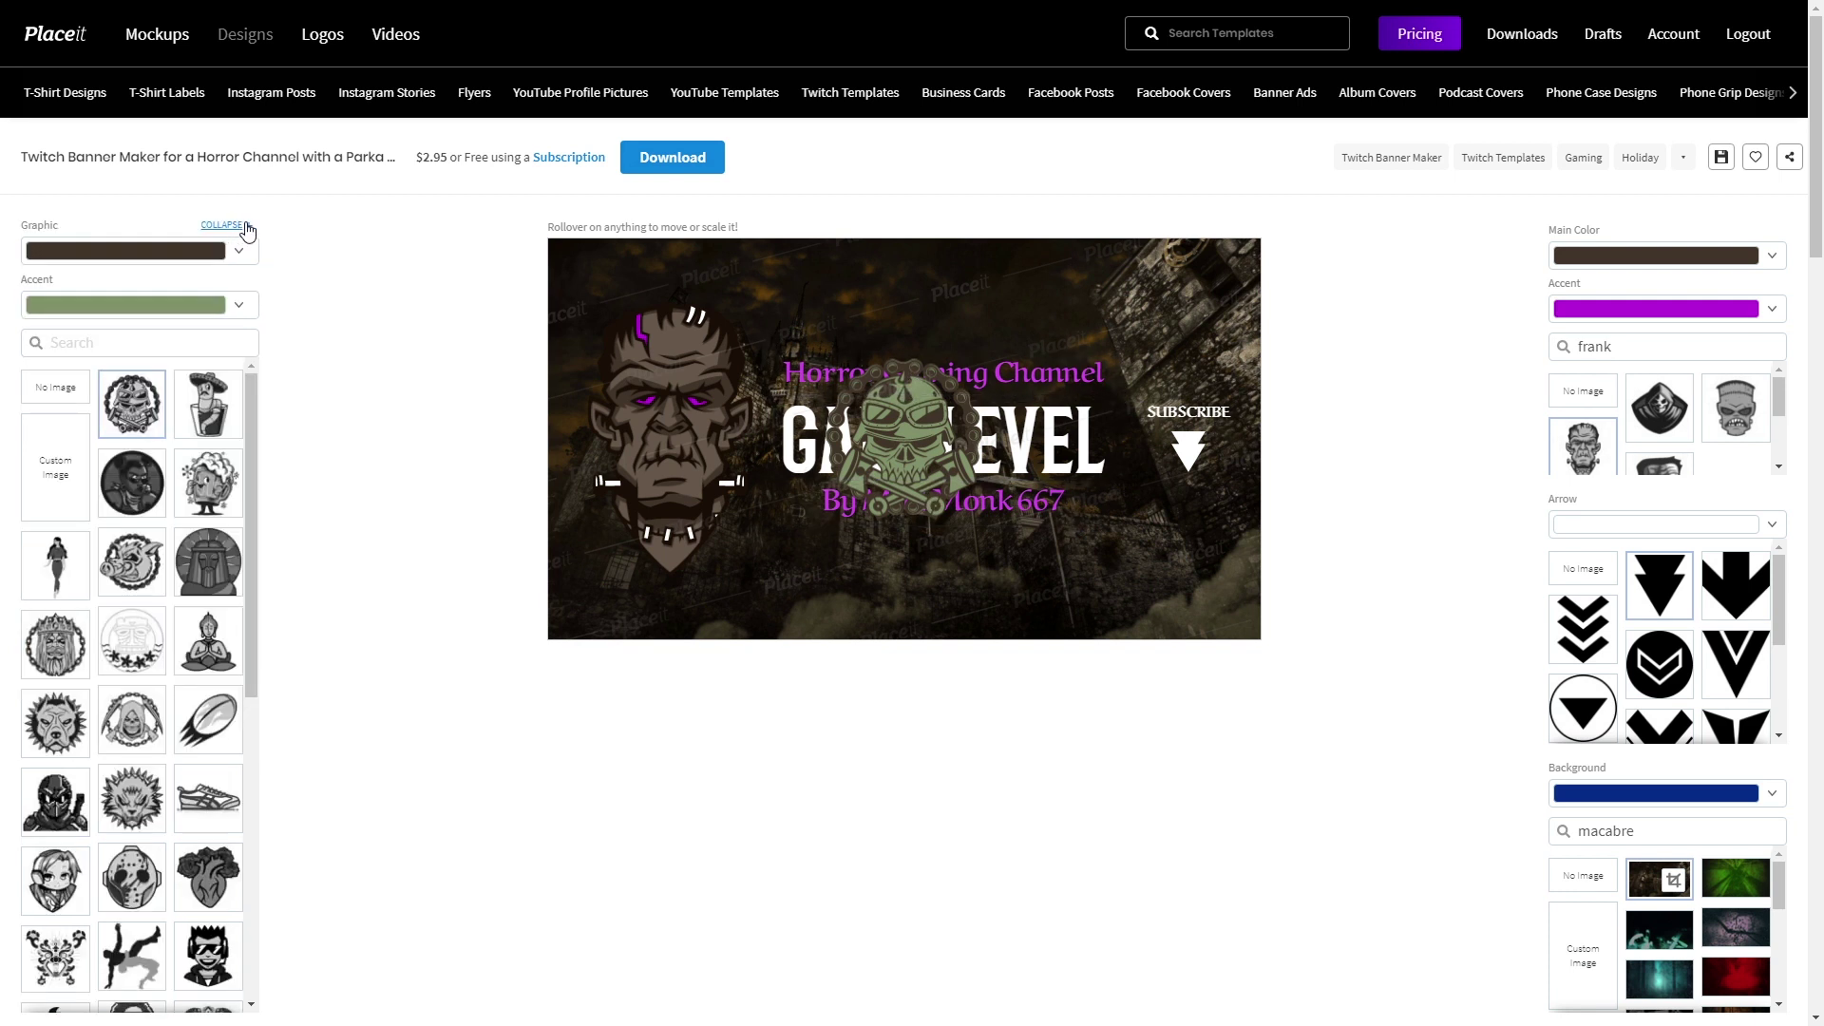
{"action": "left_click", "coordinate": [226, 225]}
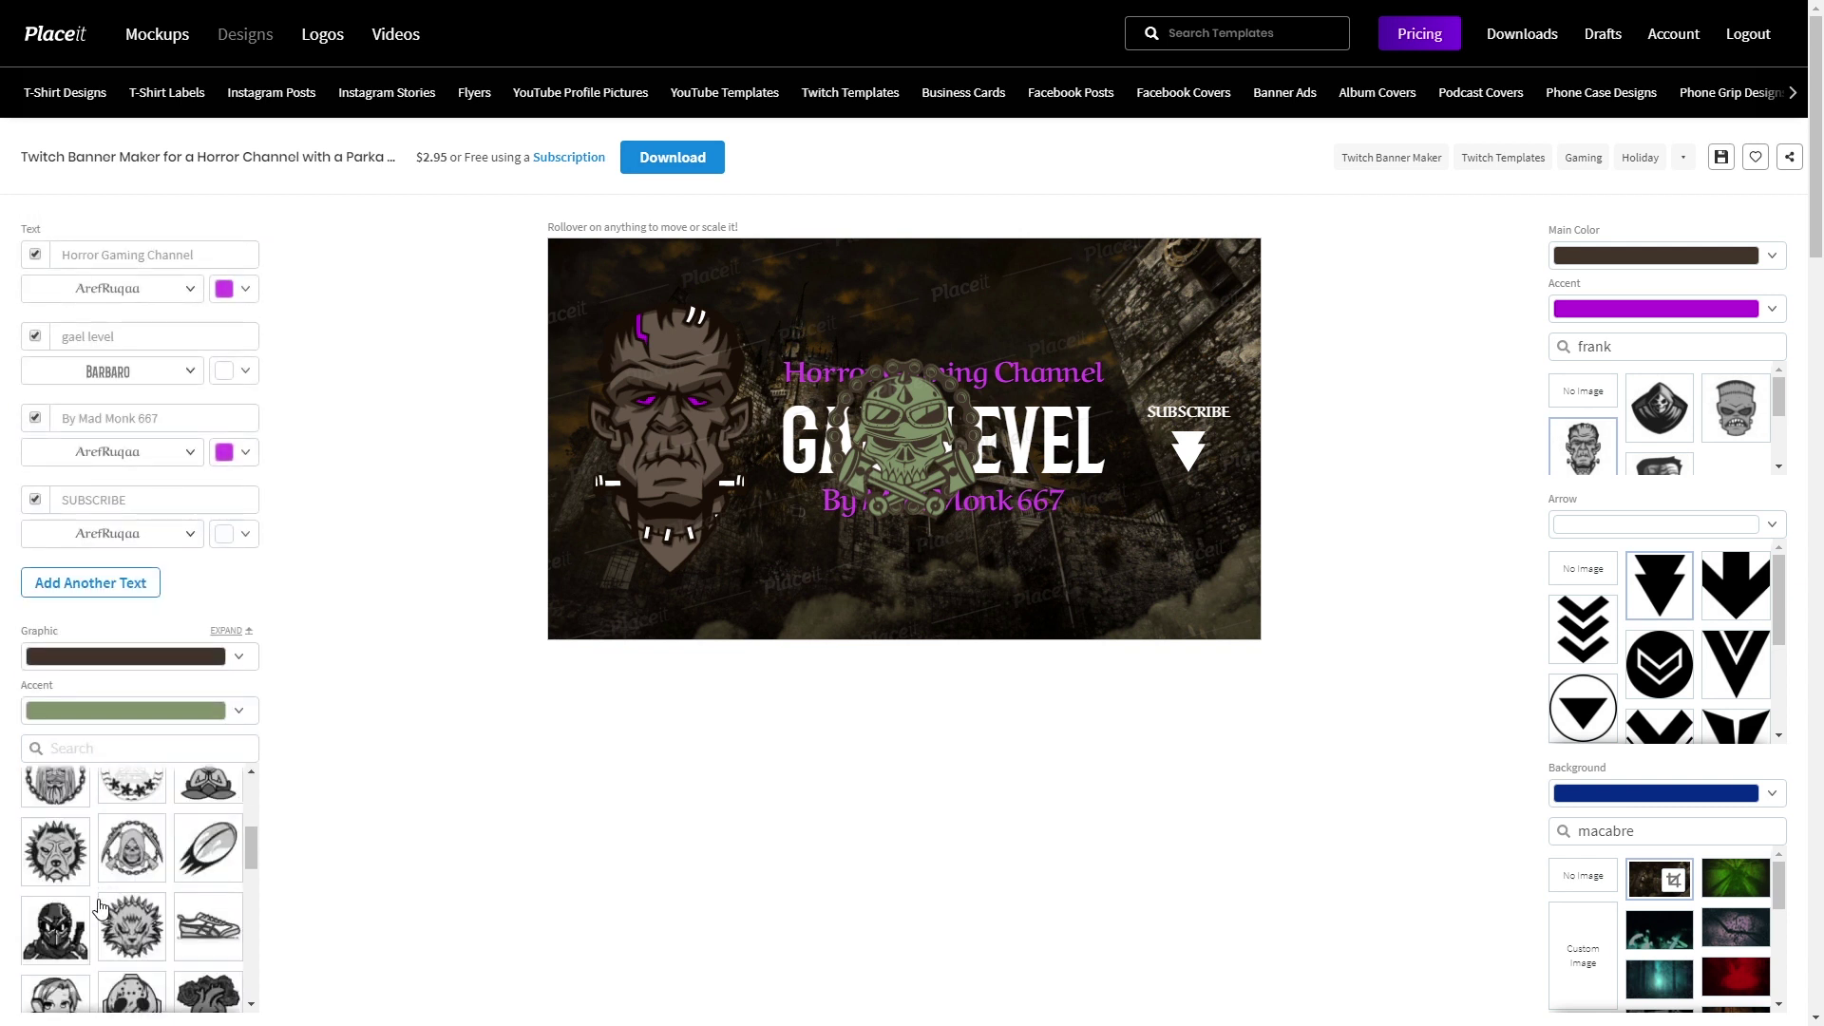
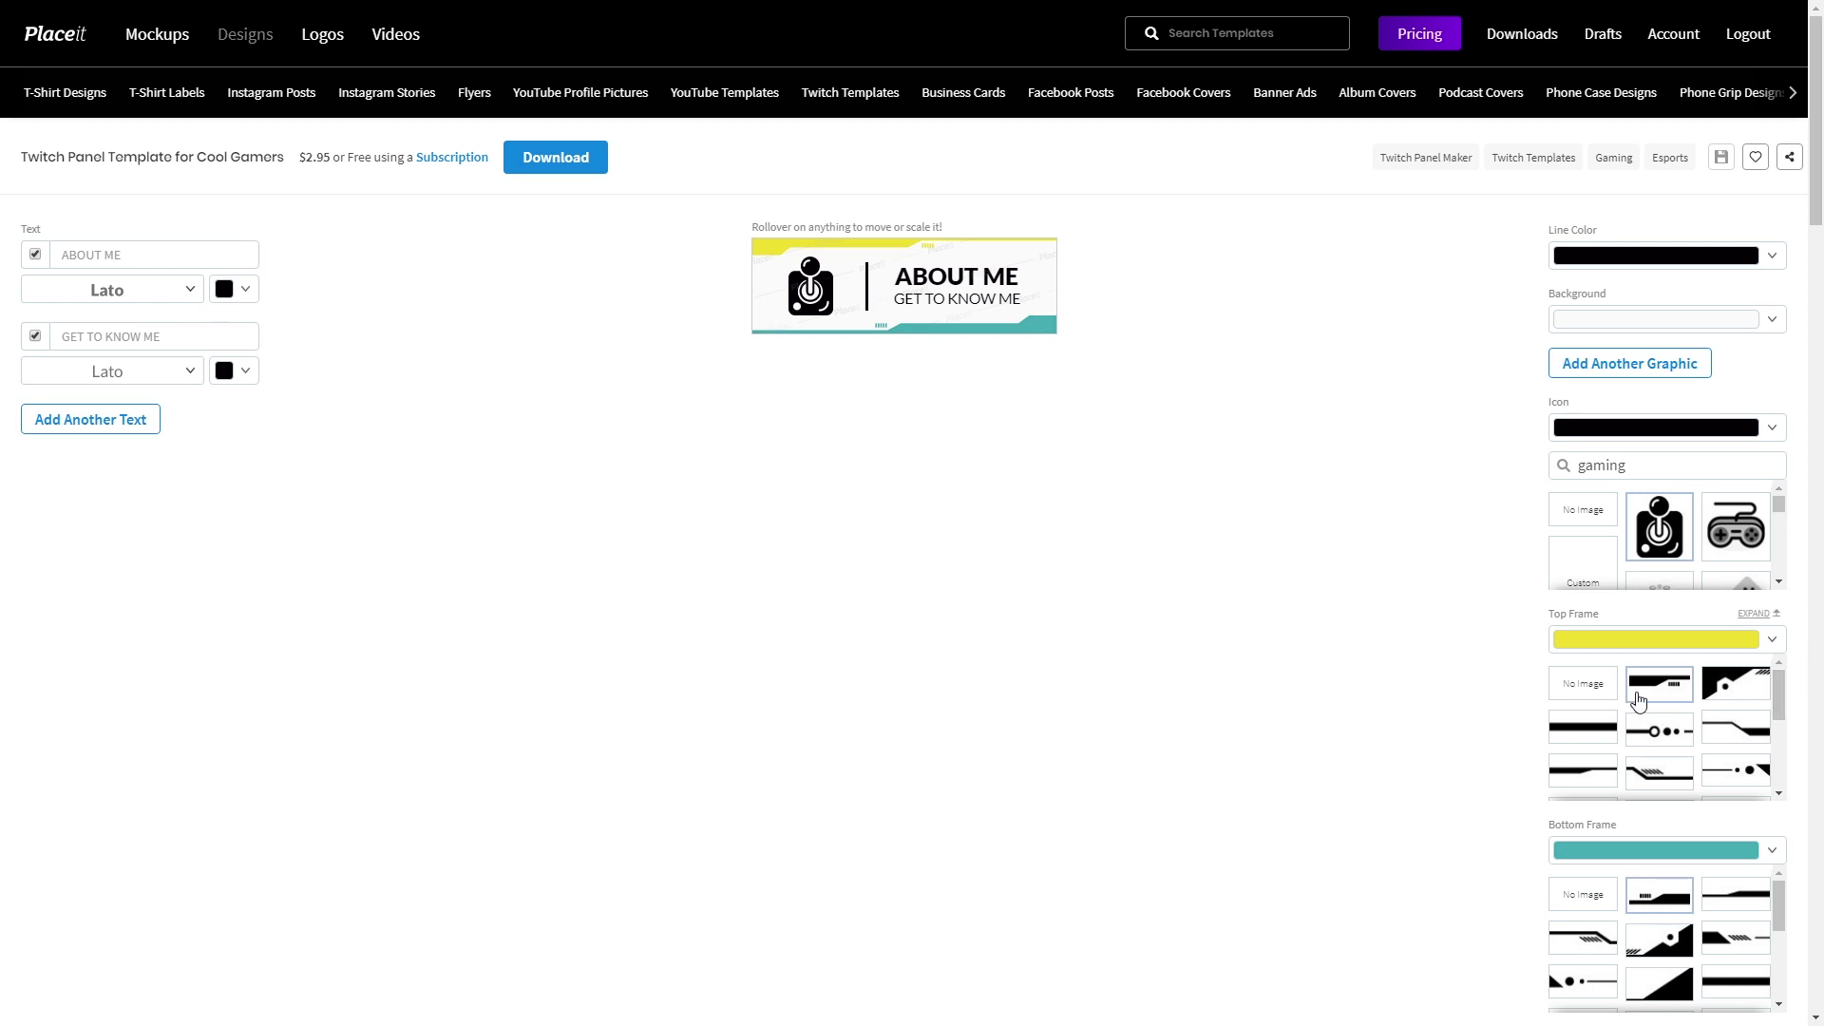
- Look through the Twitch panel template's frame options and set the top frame's color to purple
{"action": "scroll", "coordinate": [1539, 725], "scroll_direction": "down", "scroll_amount": 4}
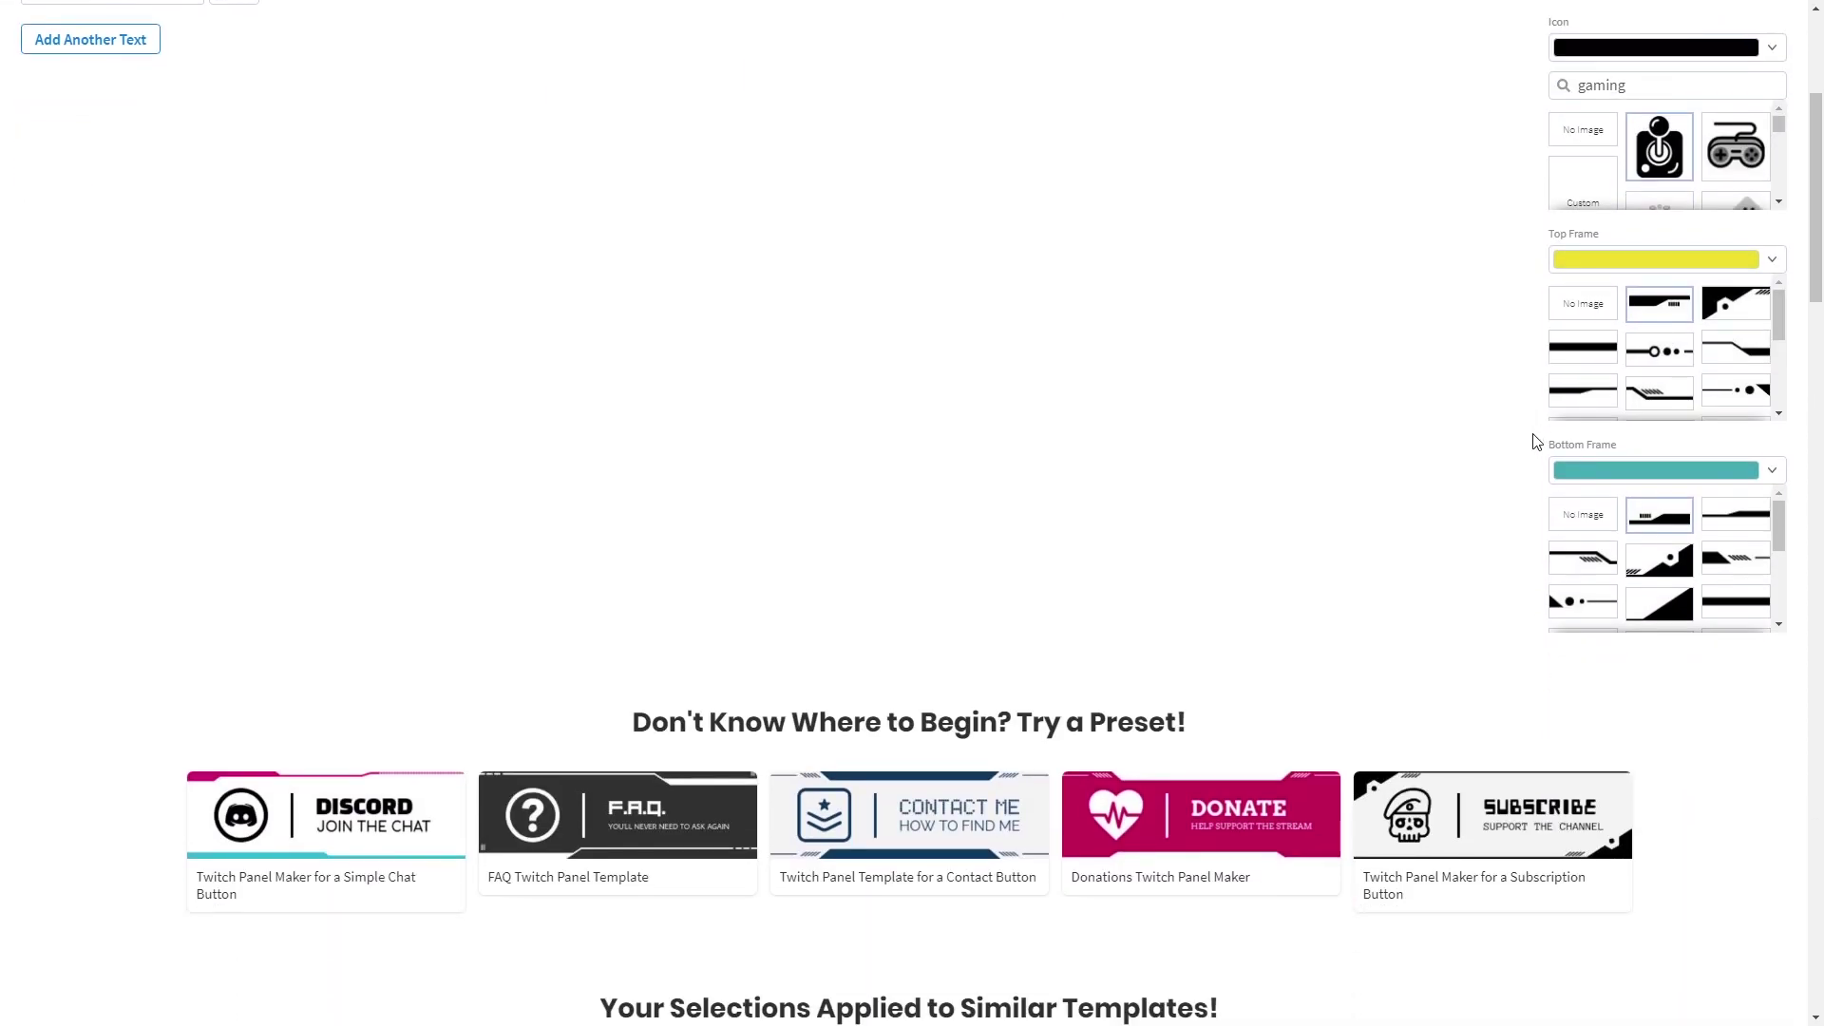
{"action": "scroll", "coordinate": [1521, 451], "scroll_direction": "up", "scroll_amount": 3}
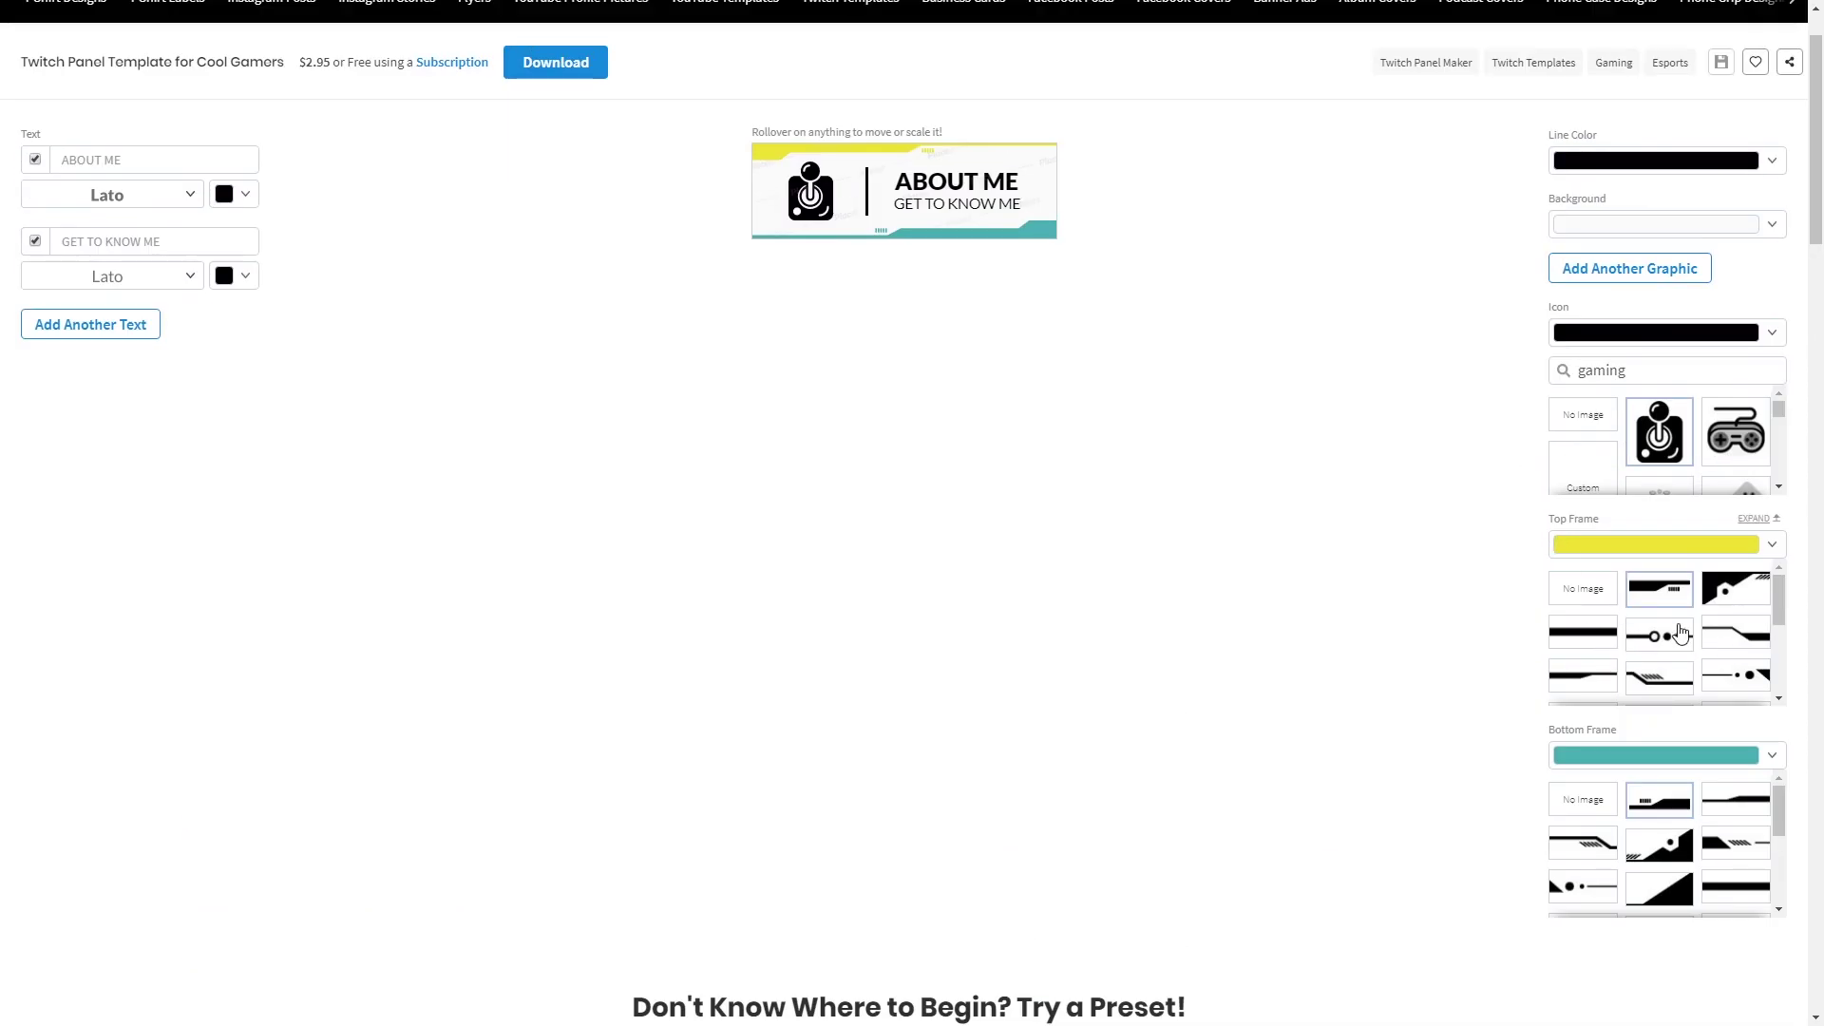
{"action": "scroll", "coordinate": [1734, 612], "scroll_direction": "down", "scroll_amount": 5}
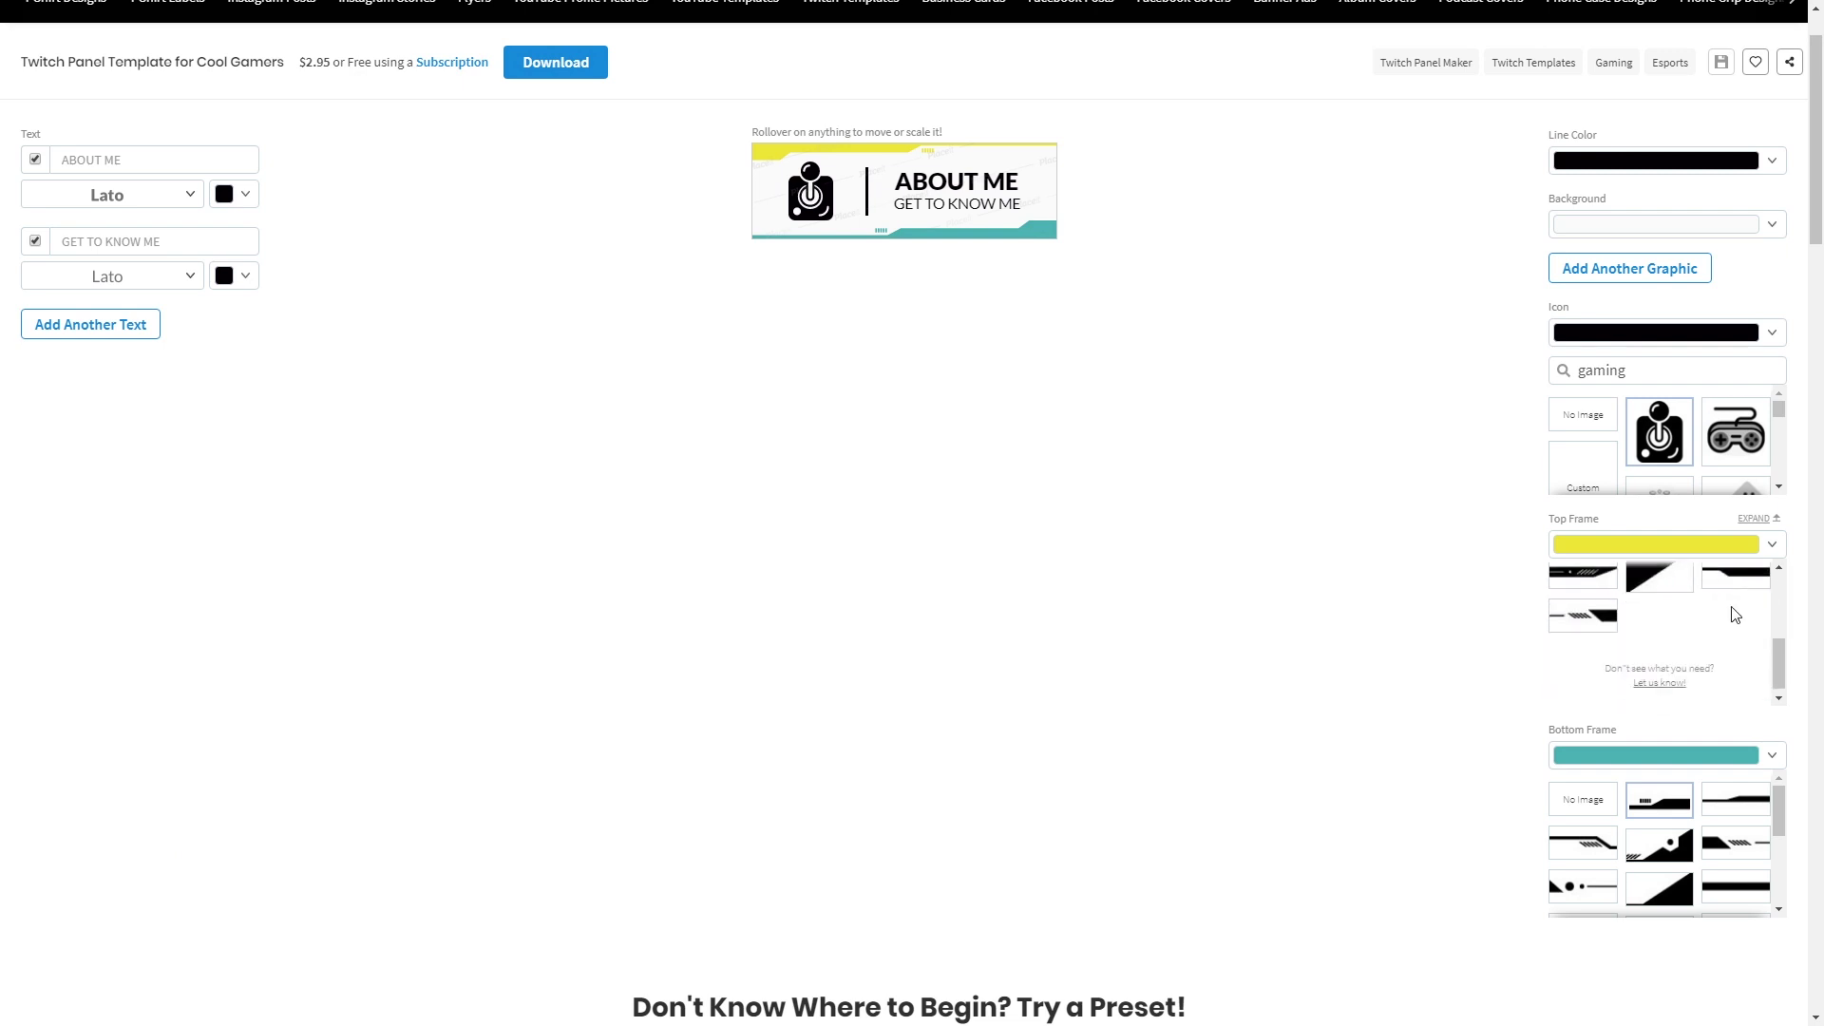
{"action": "scroll", "coordinate": [1734, 615], "scroll_direction": "up", "scroll_amount": 5}
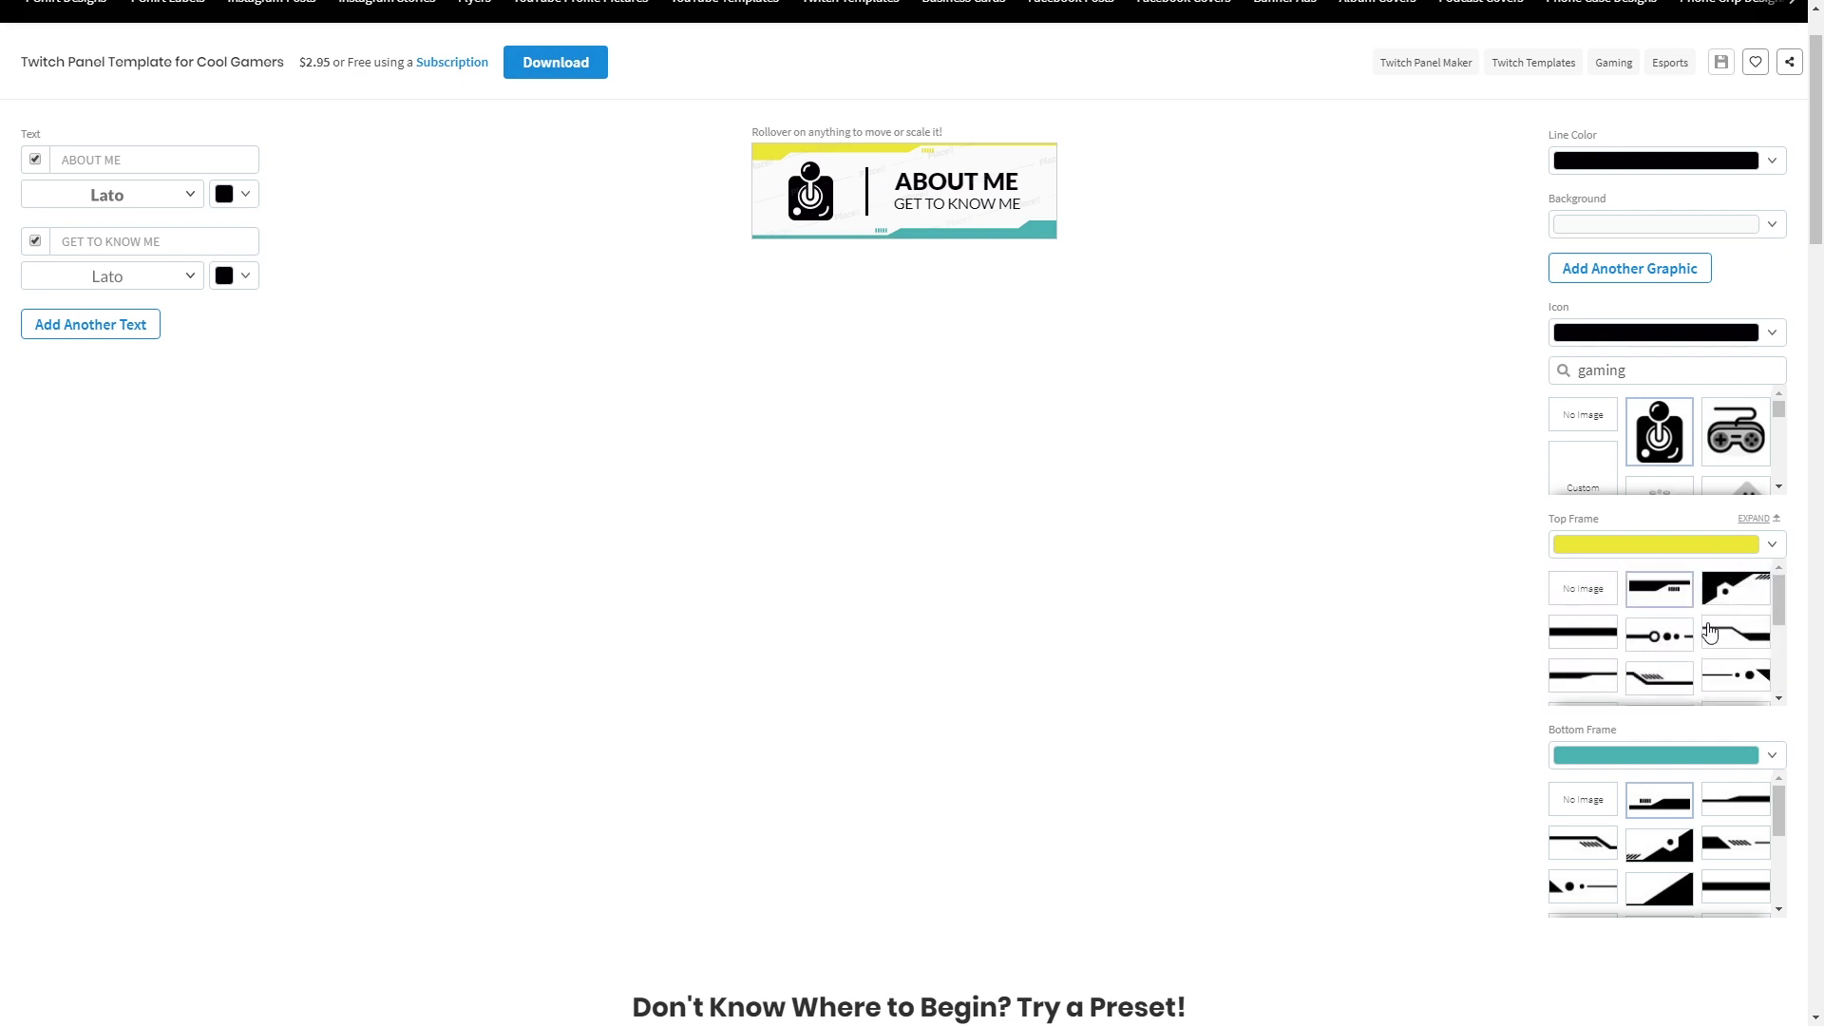
{"action": "left_click", "coordinate": [1773, 758]}
{"action": "left_click", "coordinate": [1749, 674]}
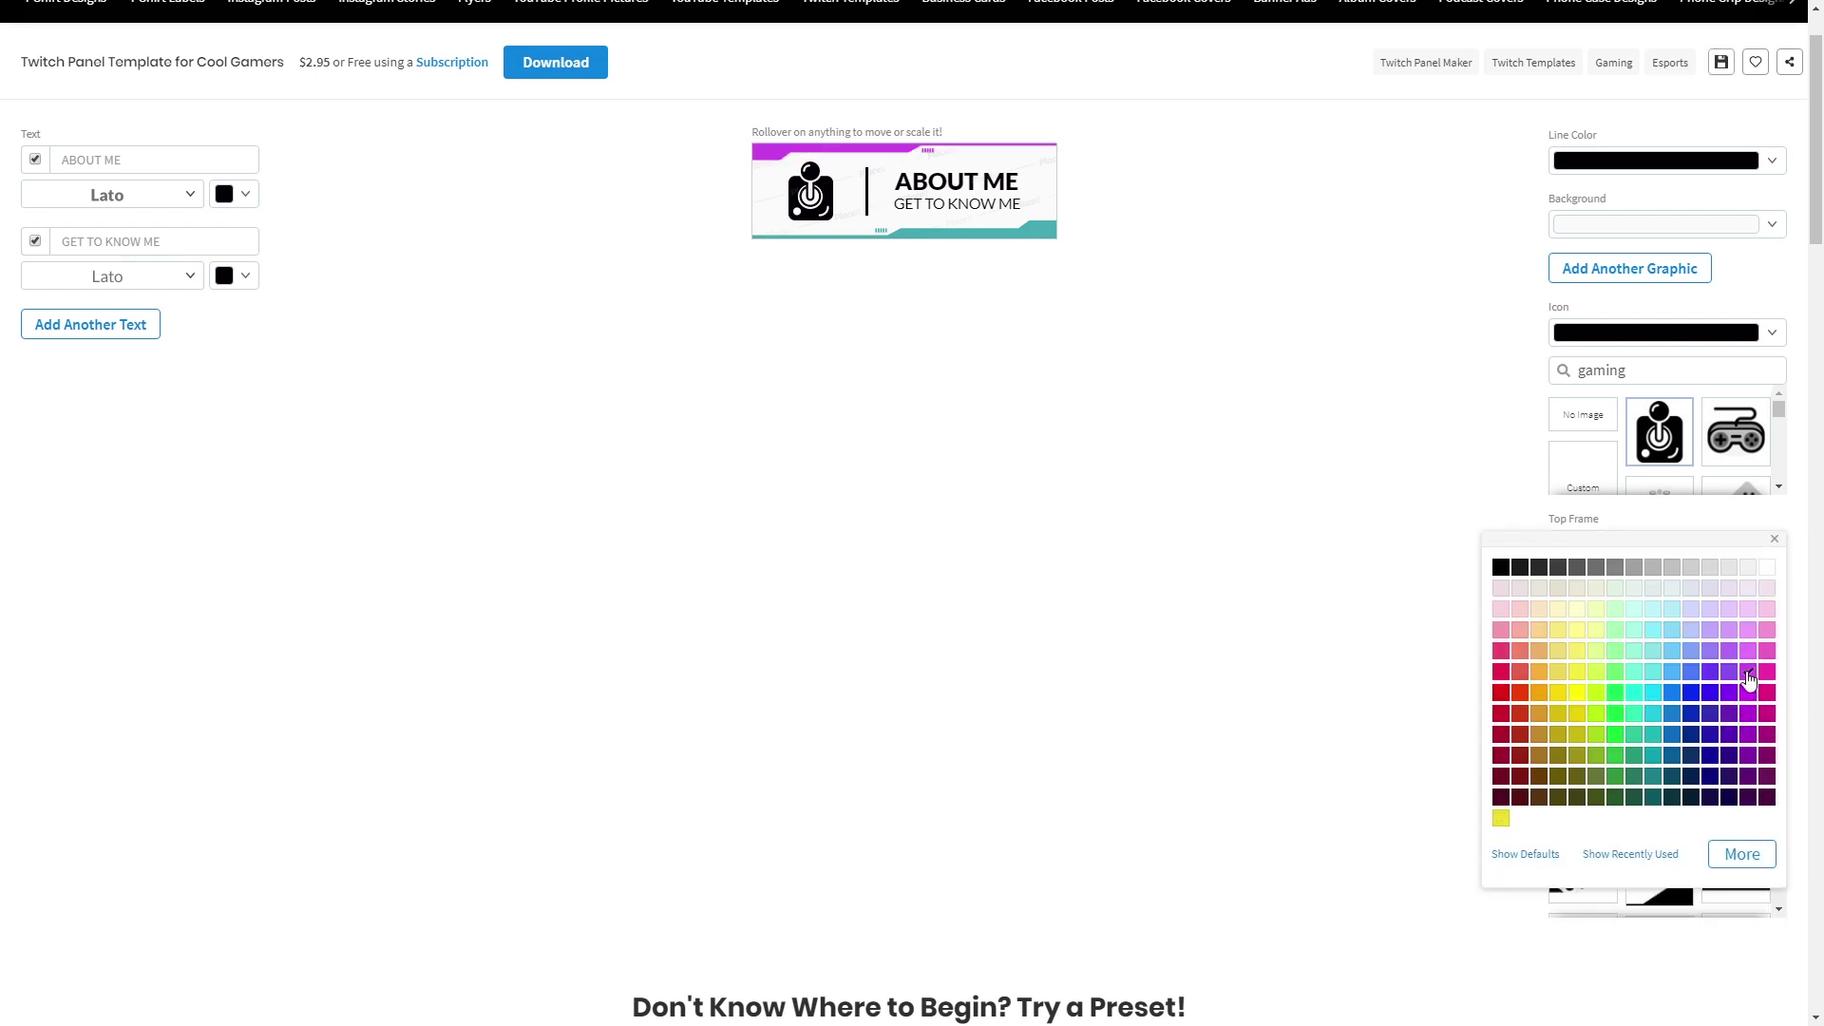
{"action": "left_click", "coordinate": [1239, 622]}
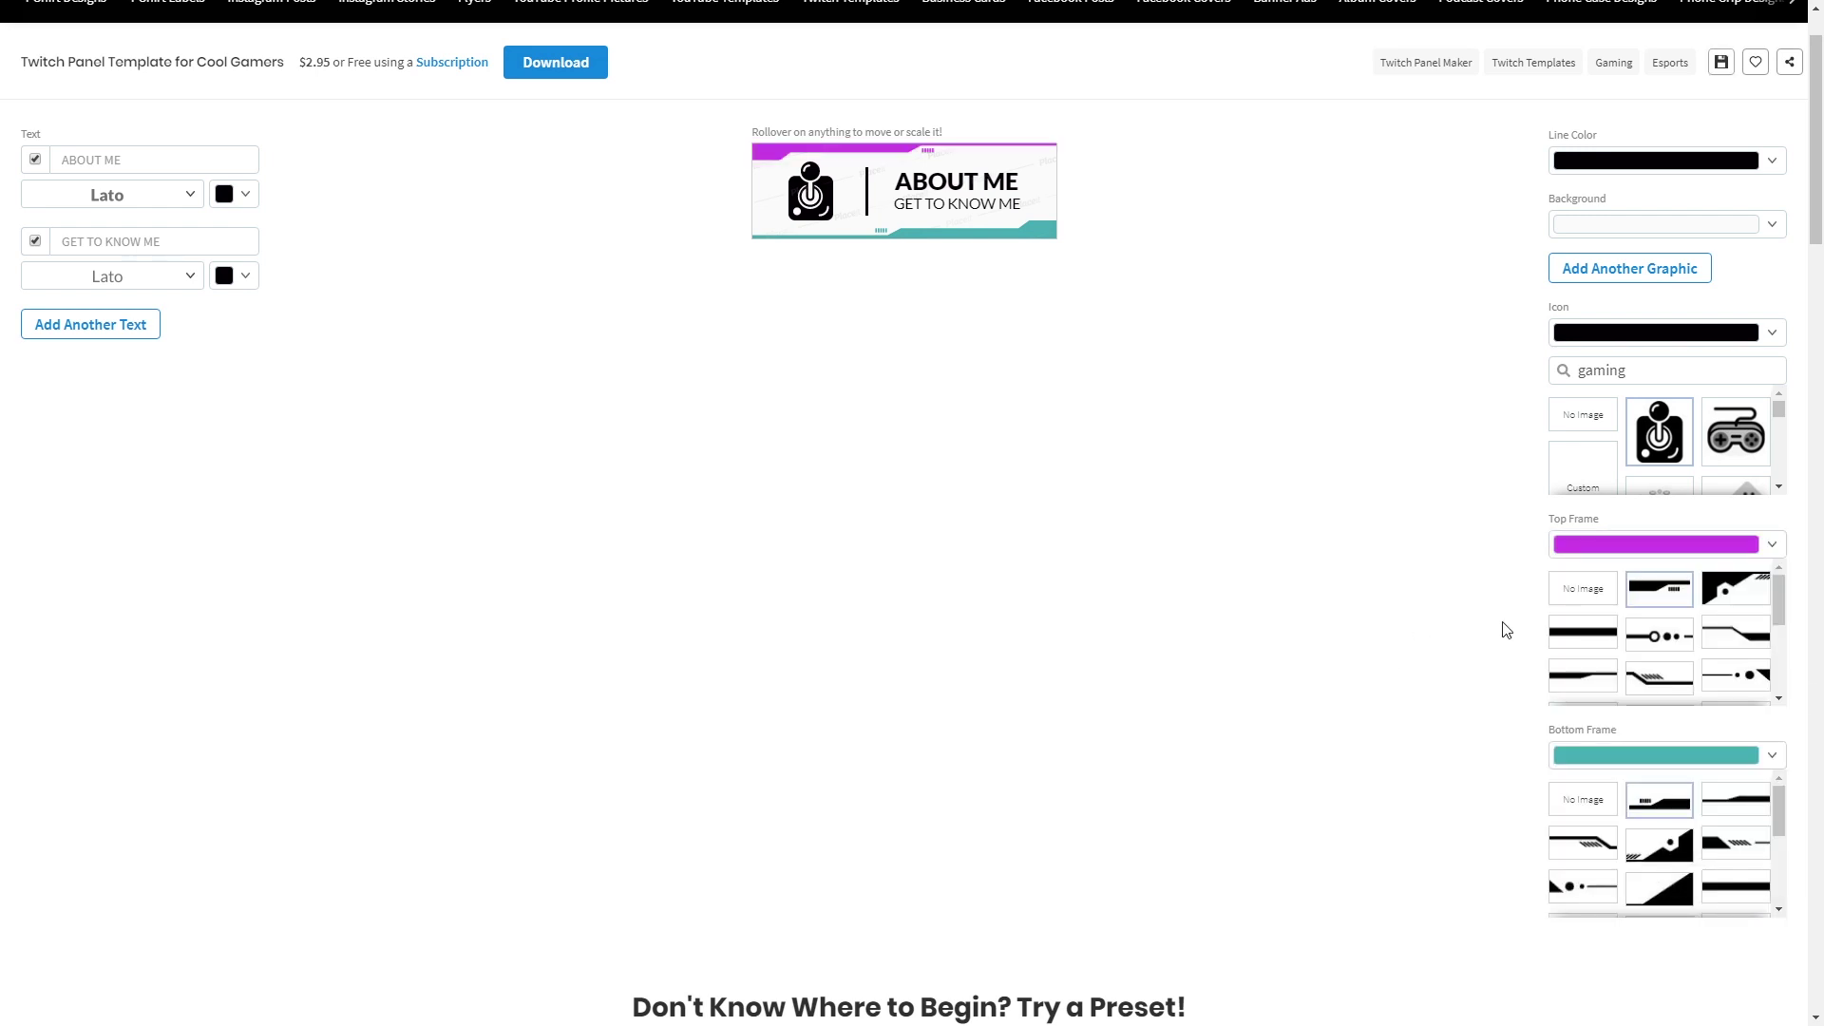
- Set the About Me panel's bottom frame color to a light turquoise
{"action": "left_click", "coordinate": [1775, 760]}
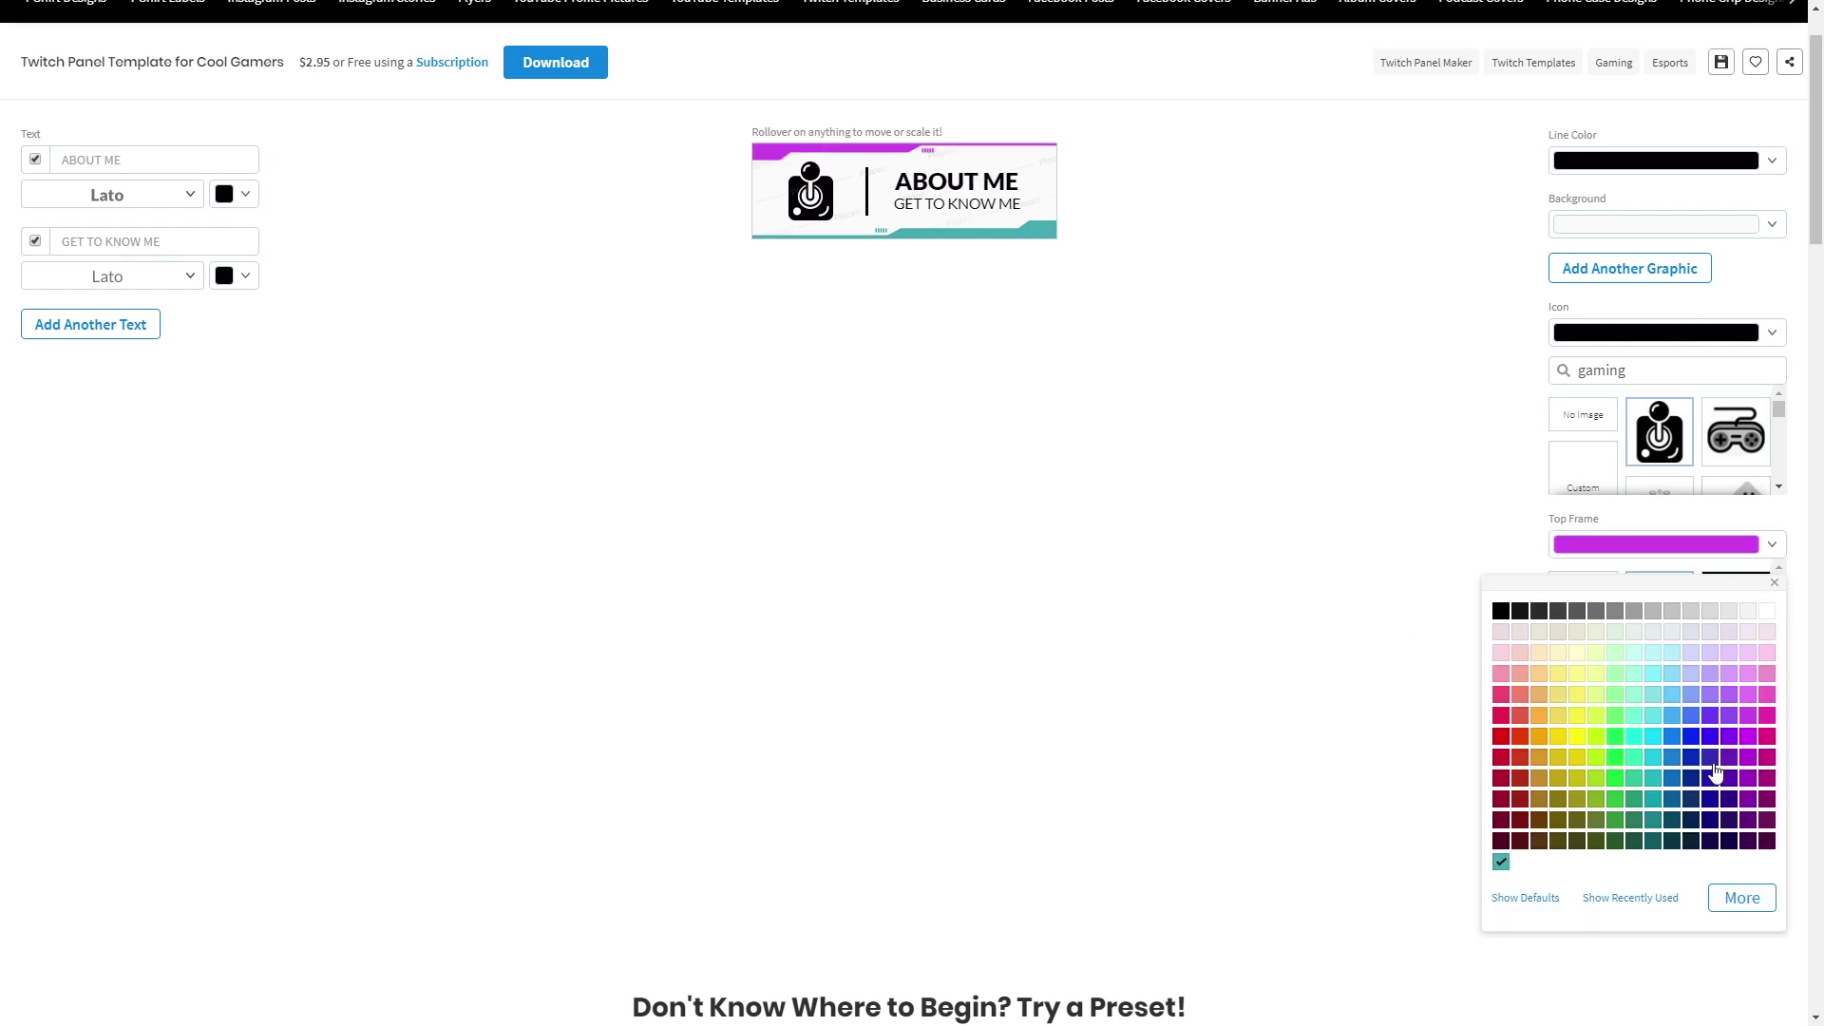
{"action": "left_click", "coordinate": [1655, 716]}
{"action": "left_click", "coordinate": [1371, 735]}
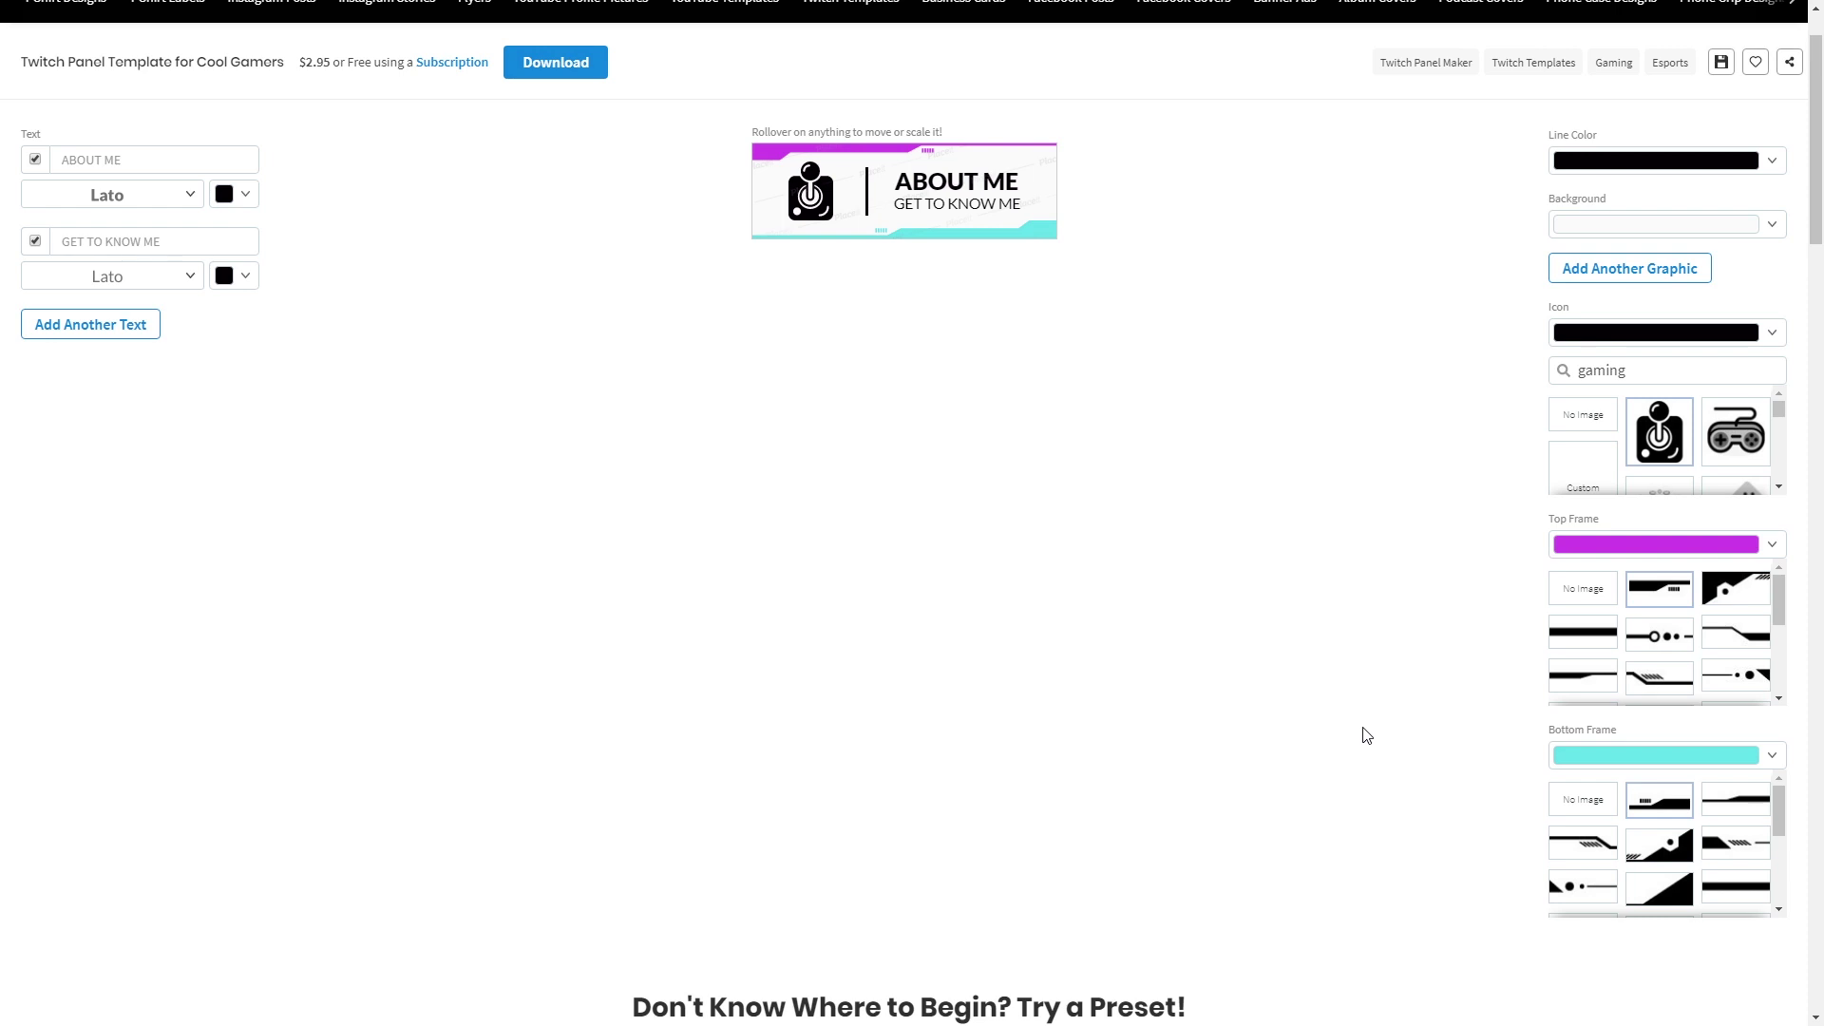
- Search the panel's icons for "social" and use the round YouTube play icon in place of the joystick
{"action": "scroll", "coordinate": [1650, 465], "scroll_direction": "up", "scroll_amount": 1}
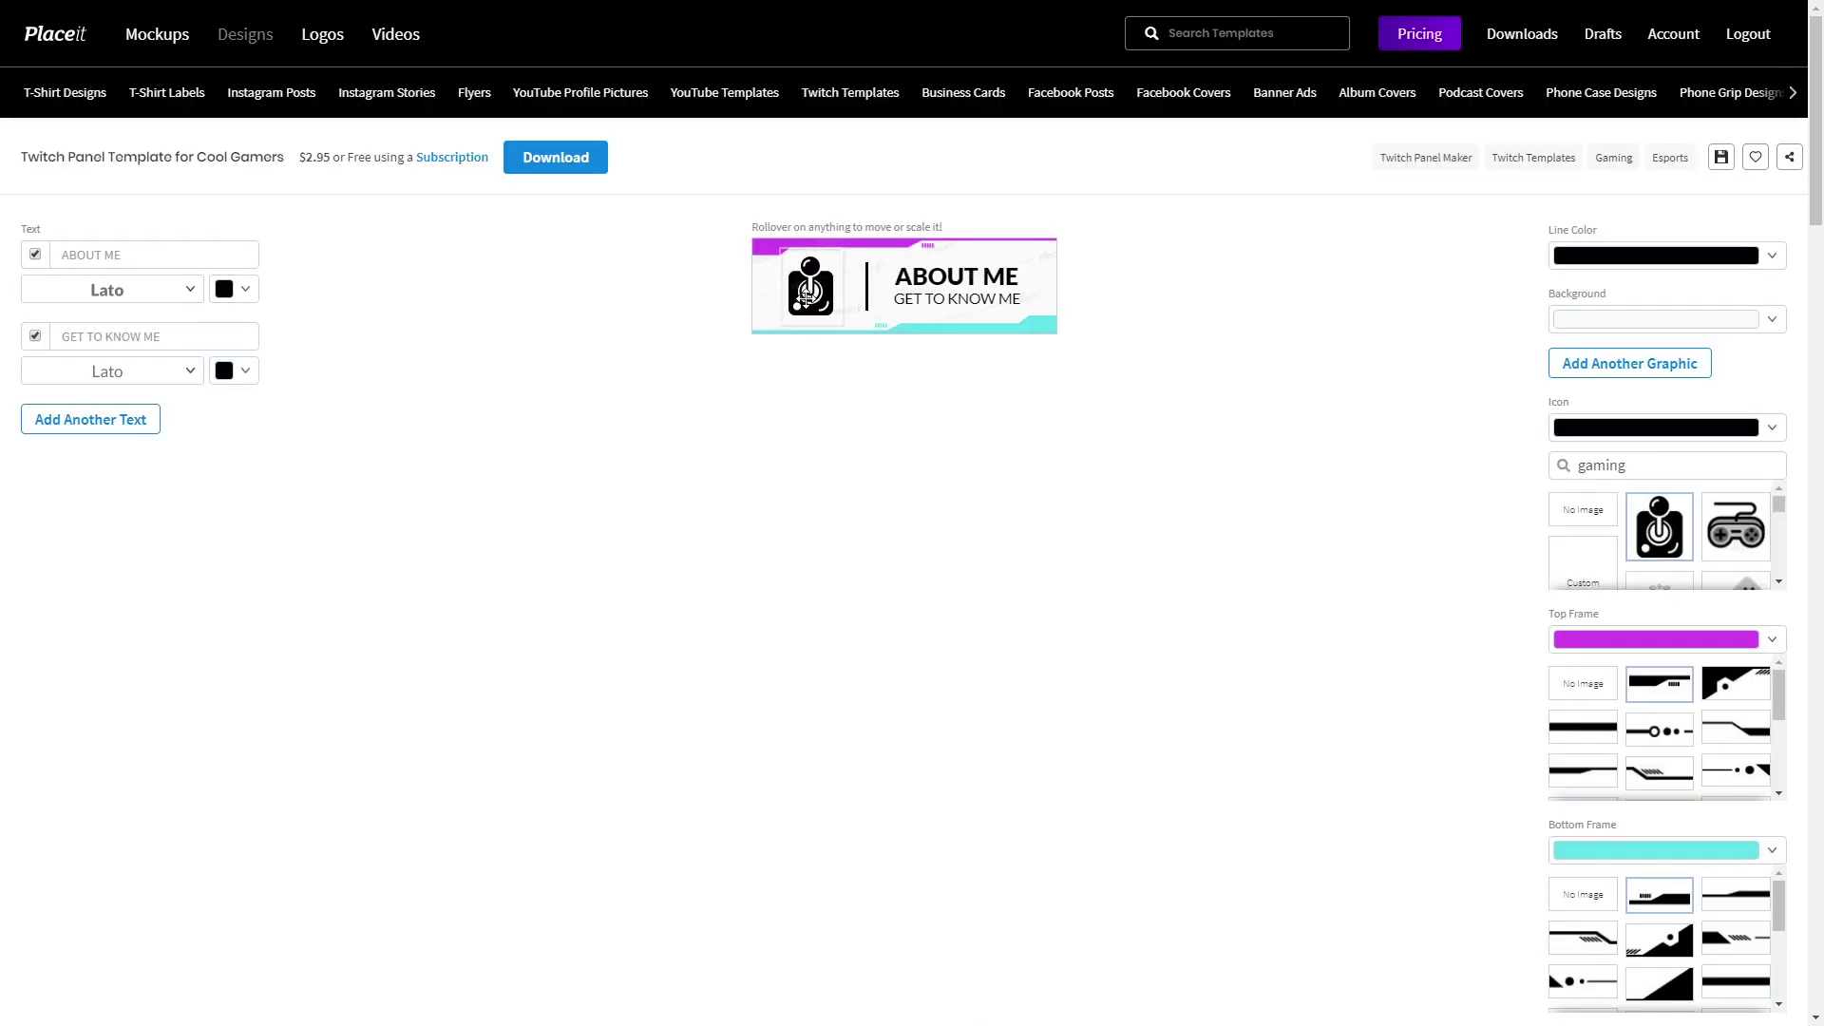
{"action": "double_click", "coordinate": [1645, 467]}
{"action": "type", "text": "socia"}
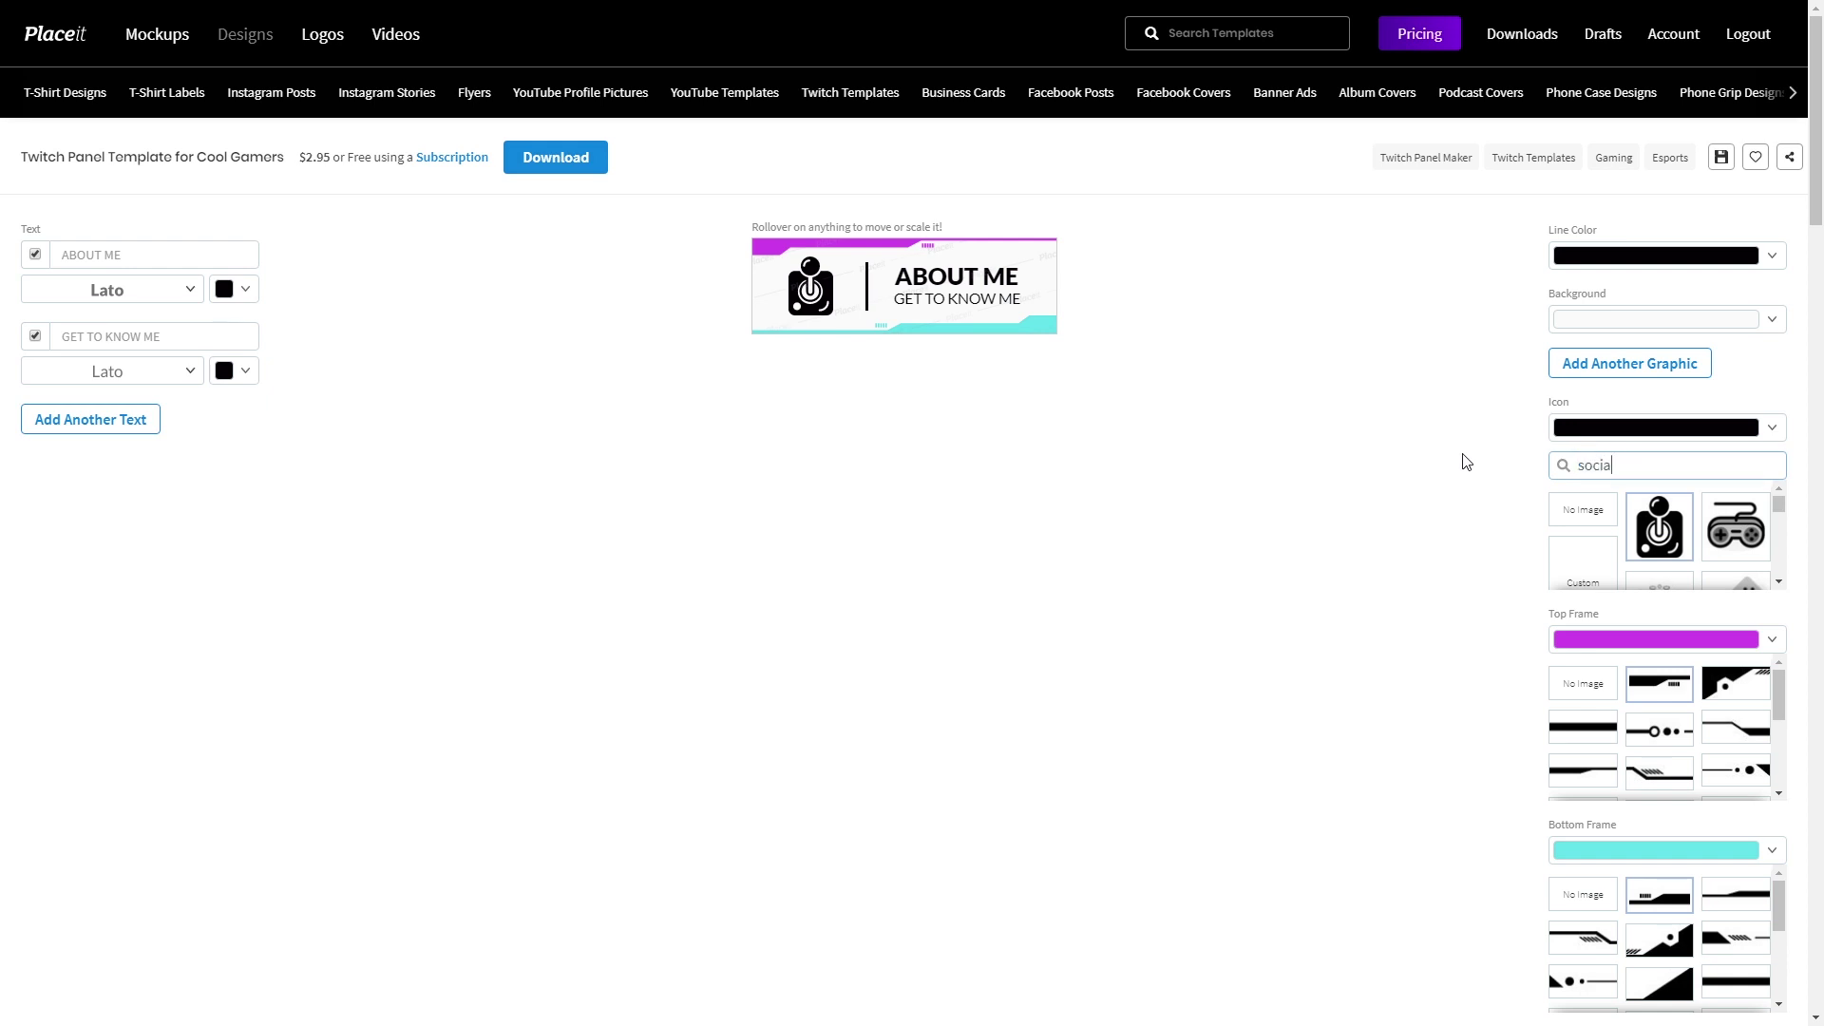
{"action": "type", "text": "l"}
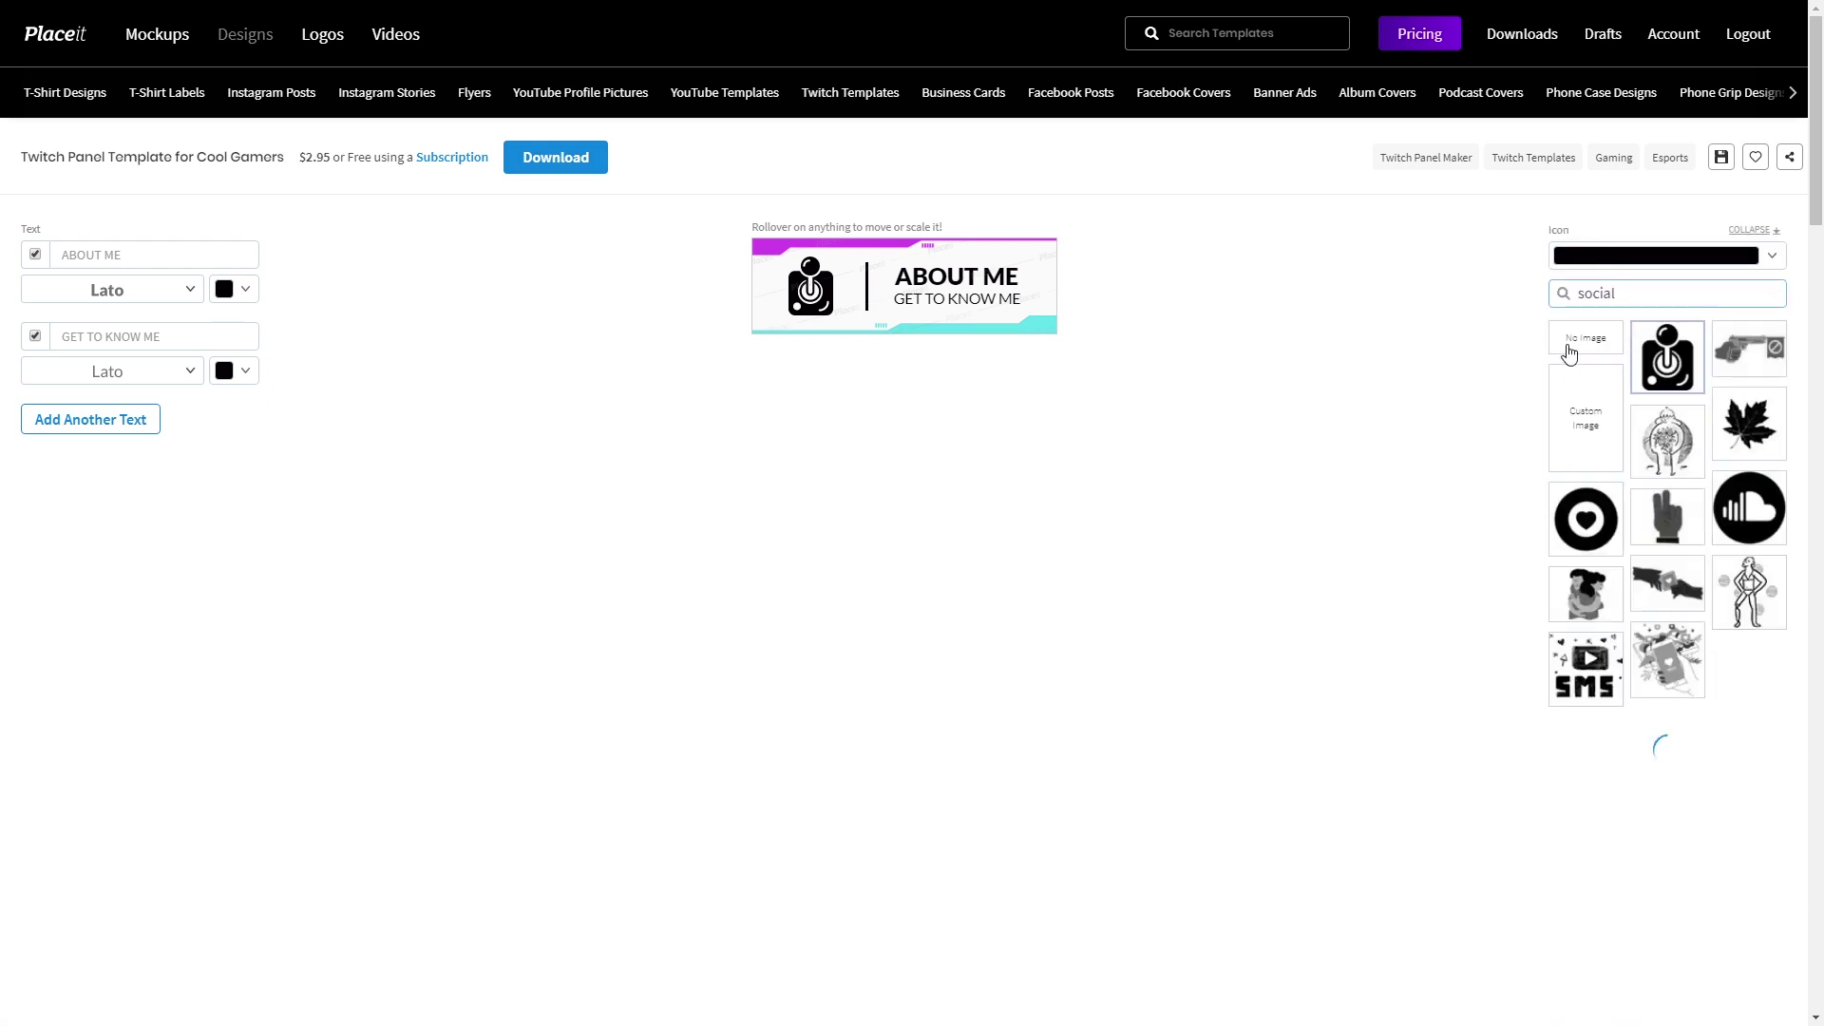
{"action": "scroll", "coordinate": [1615, 667], "scroll_direction": "down", "scroll_amount": 2}
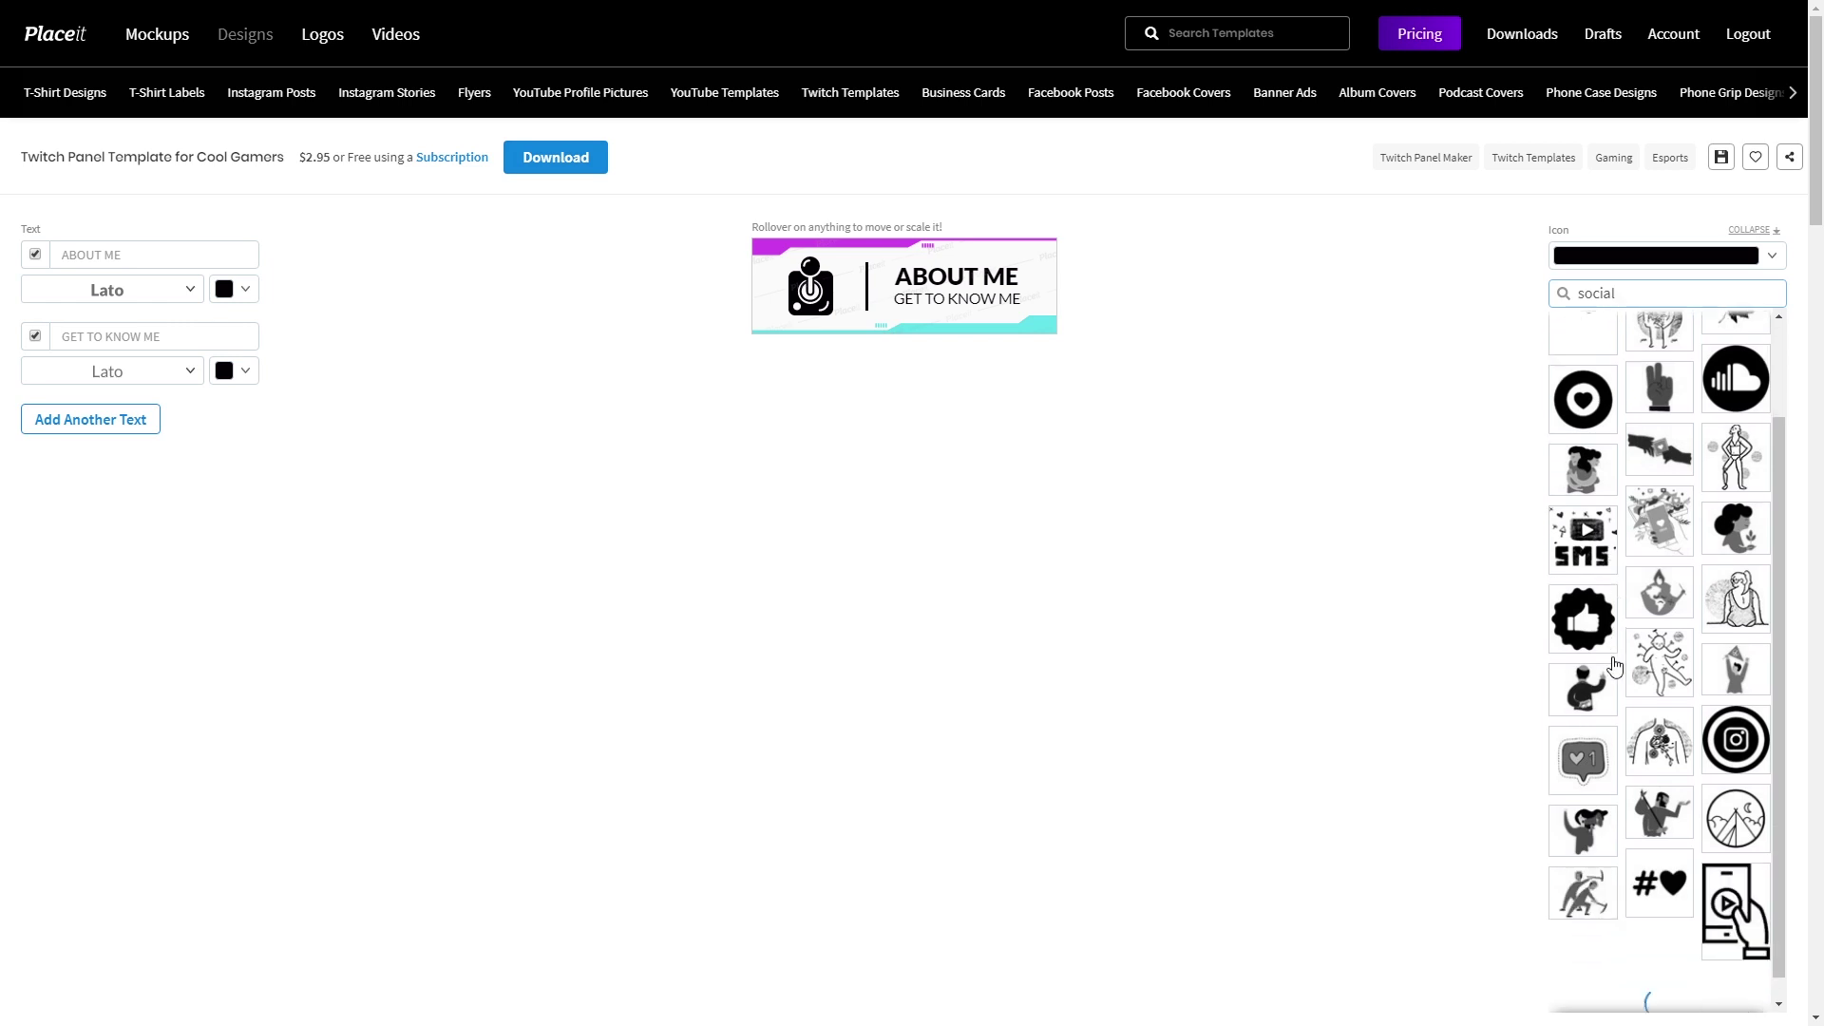
{"action": "scroll", "coordinate": [1596, 741], "scroll_direction": "down", "scroll_amount": 3}
{"action": "scroll", "coordinate": [1586, 765], "scroll_direction": "down", "scroll_amount": 3}
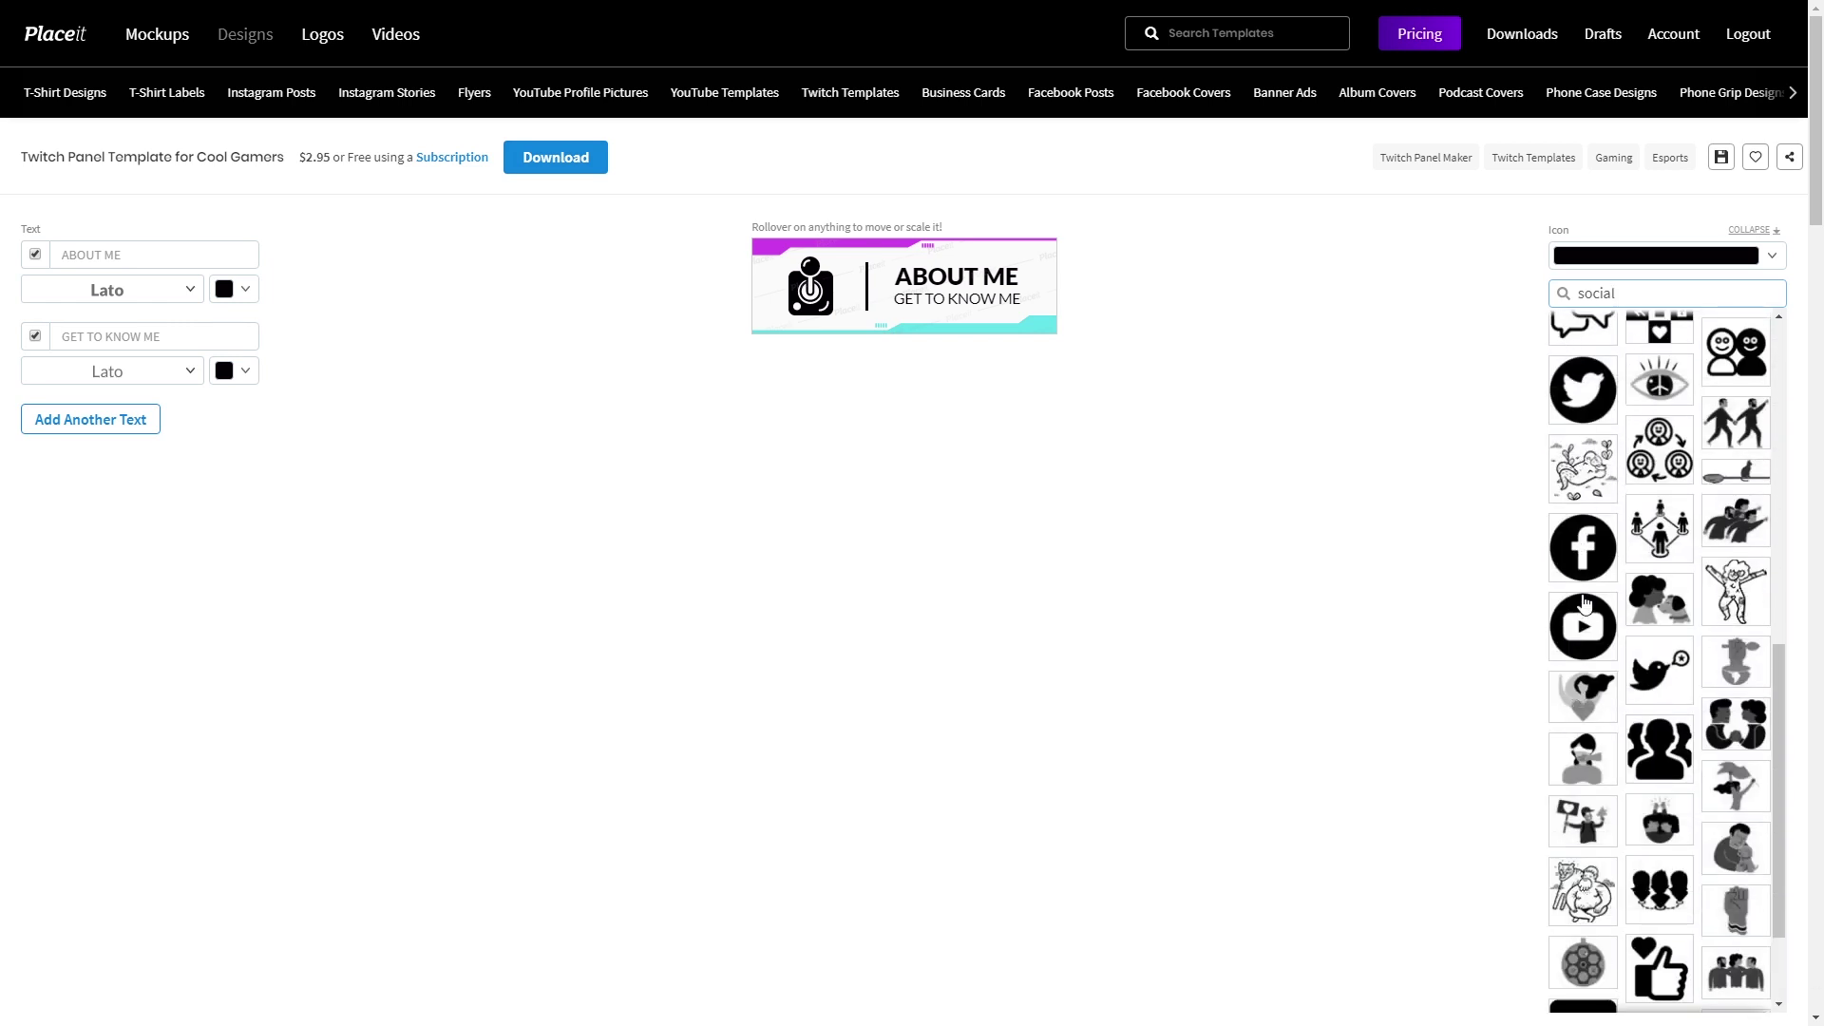
{"action": "scroll", "coordinate": [1580, 677], "scroll_direction": "down", "scroll_amount": 1}
{"action": "scroll", "coordinate": [1580, 627], "scroll_direction": "up", "scroll_amount": 1}
{"action": "left_click", "coordinate": [1580, 581]}
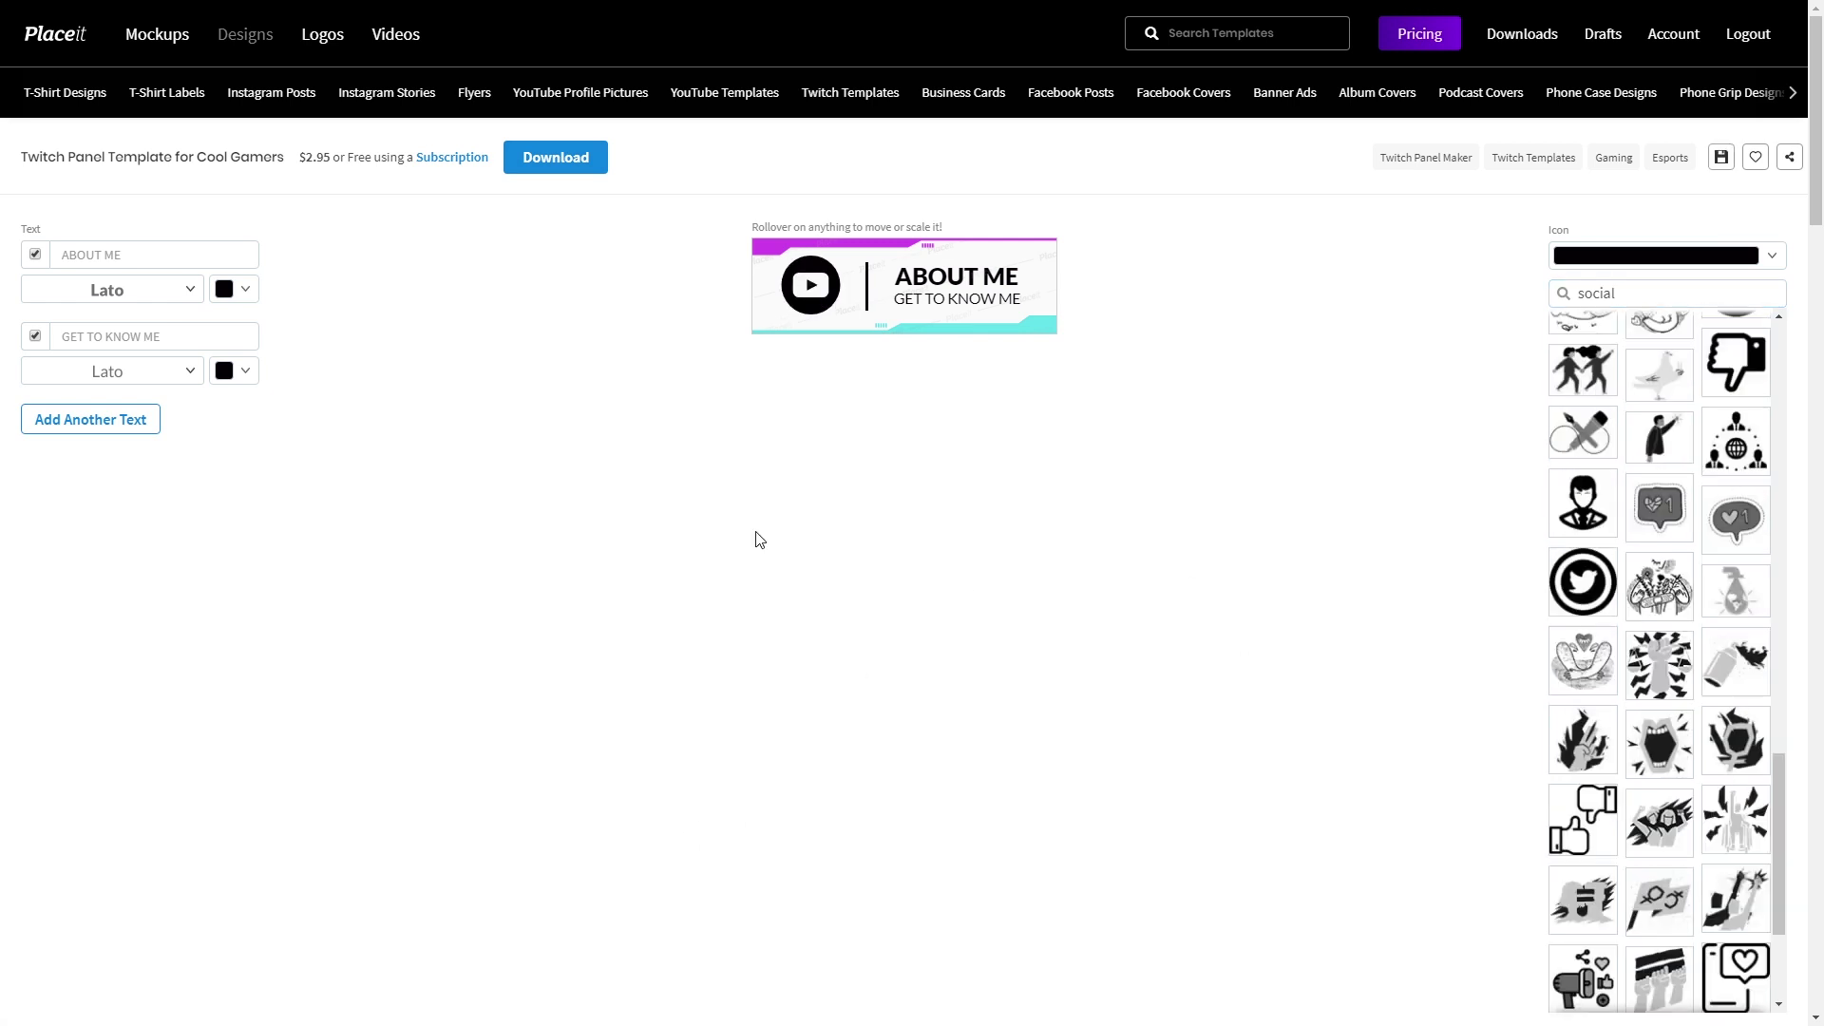
- Open the Twitch OBS live stream overlay template with the webcam frame and look through its text, frame and background options and presets
{"action": "left_click", "coordinate": [853, 94]}
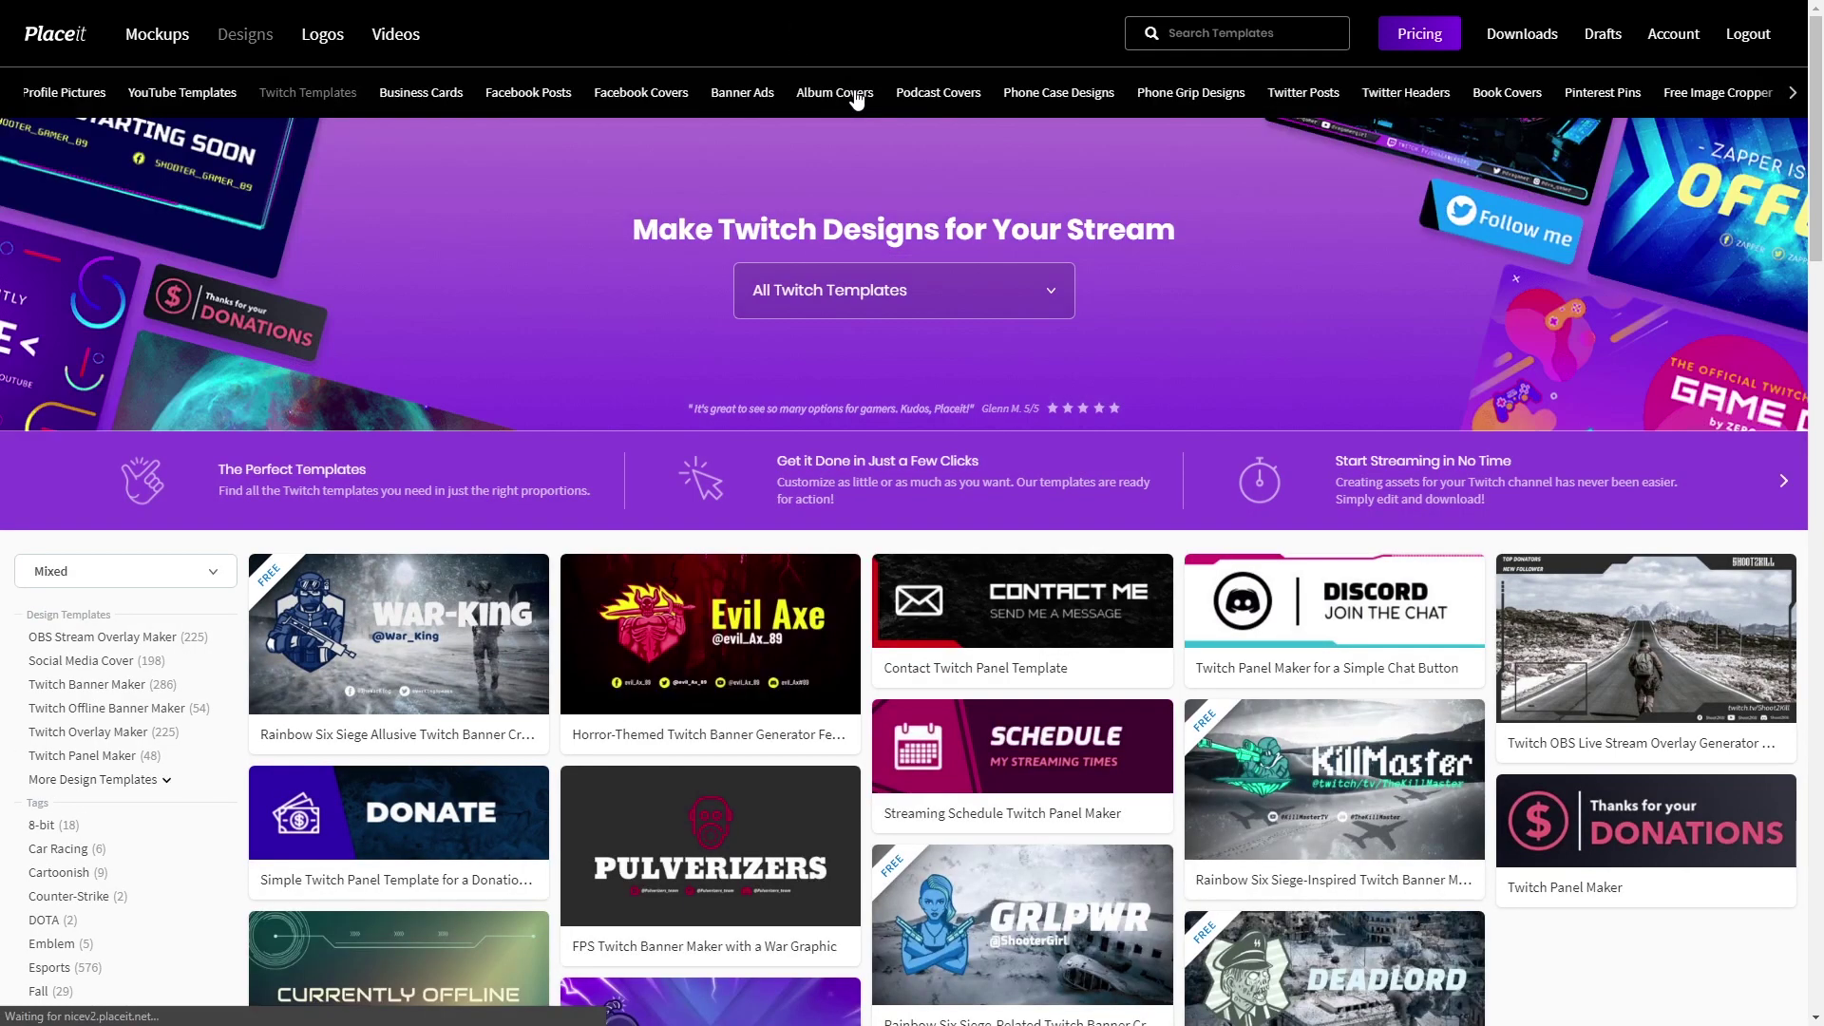
{"action": "scroll", "coordinate": [1330, 333], "scroll_direction": "down", "scroll_amount": 2}
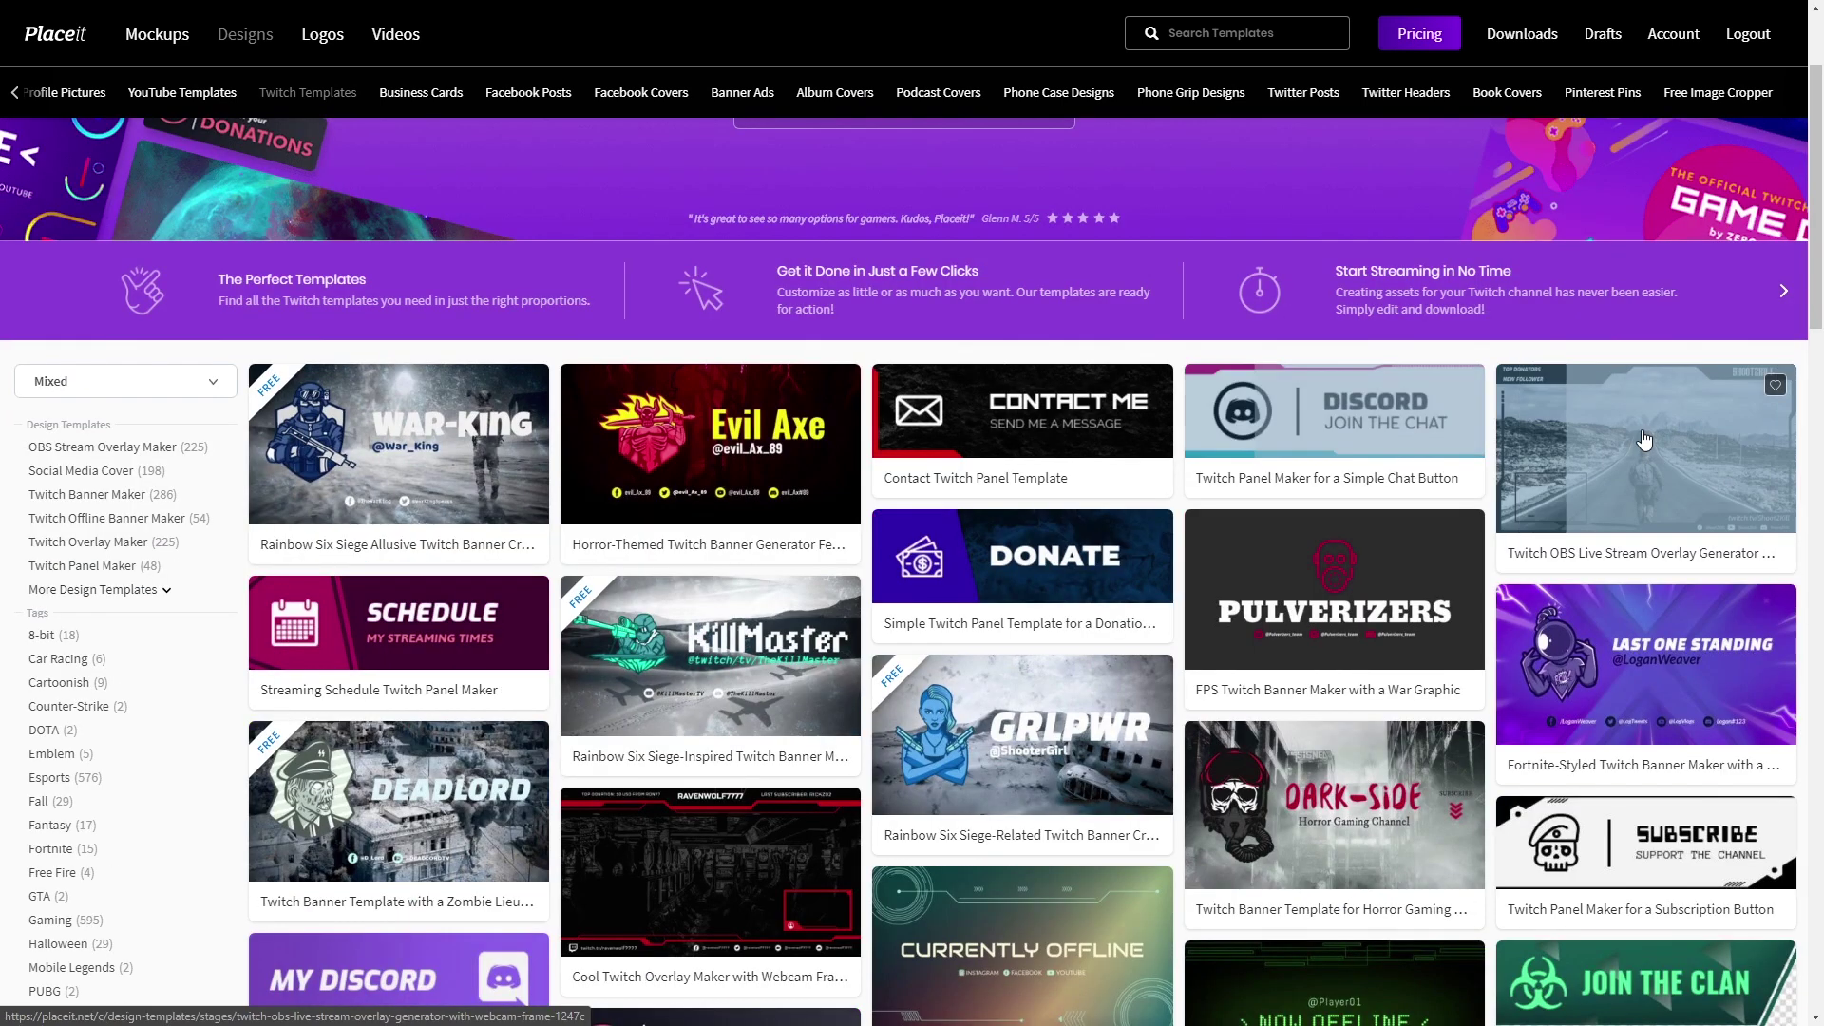
{"action": "left_click", "coordinate": [1644, 438]}
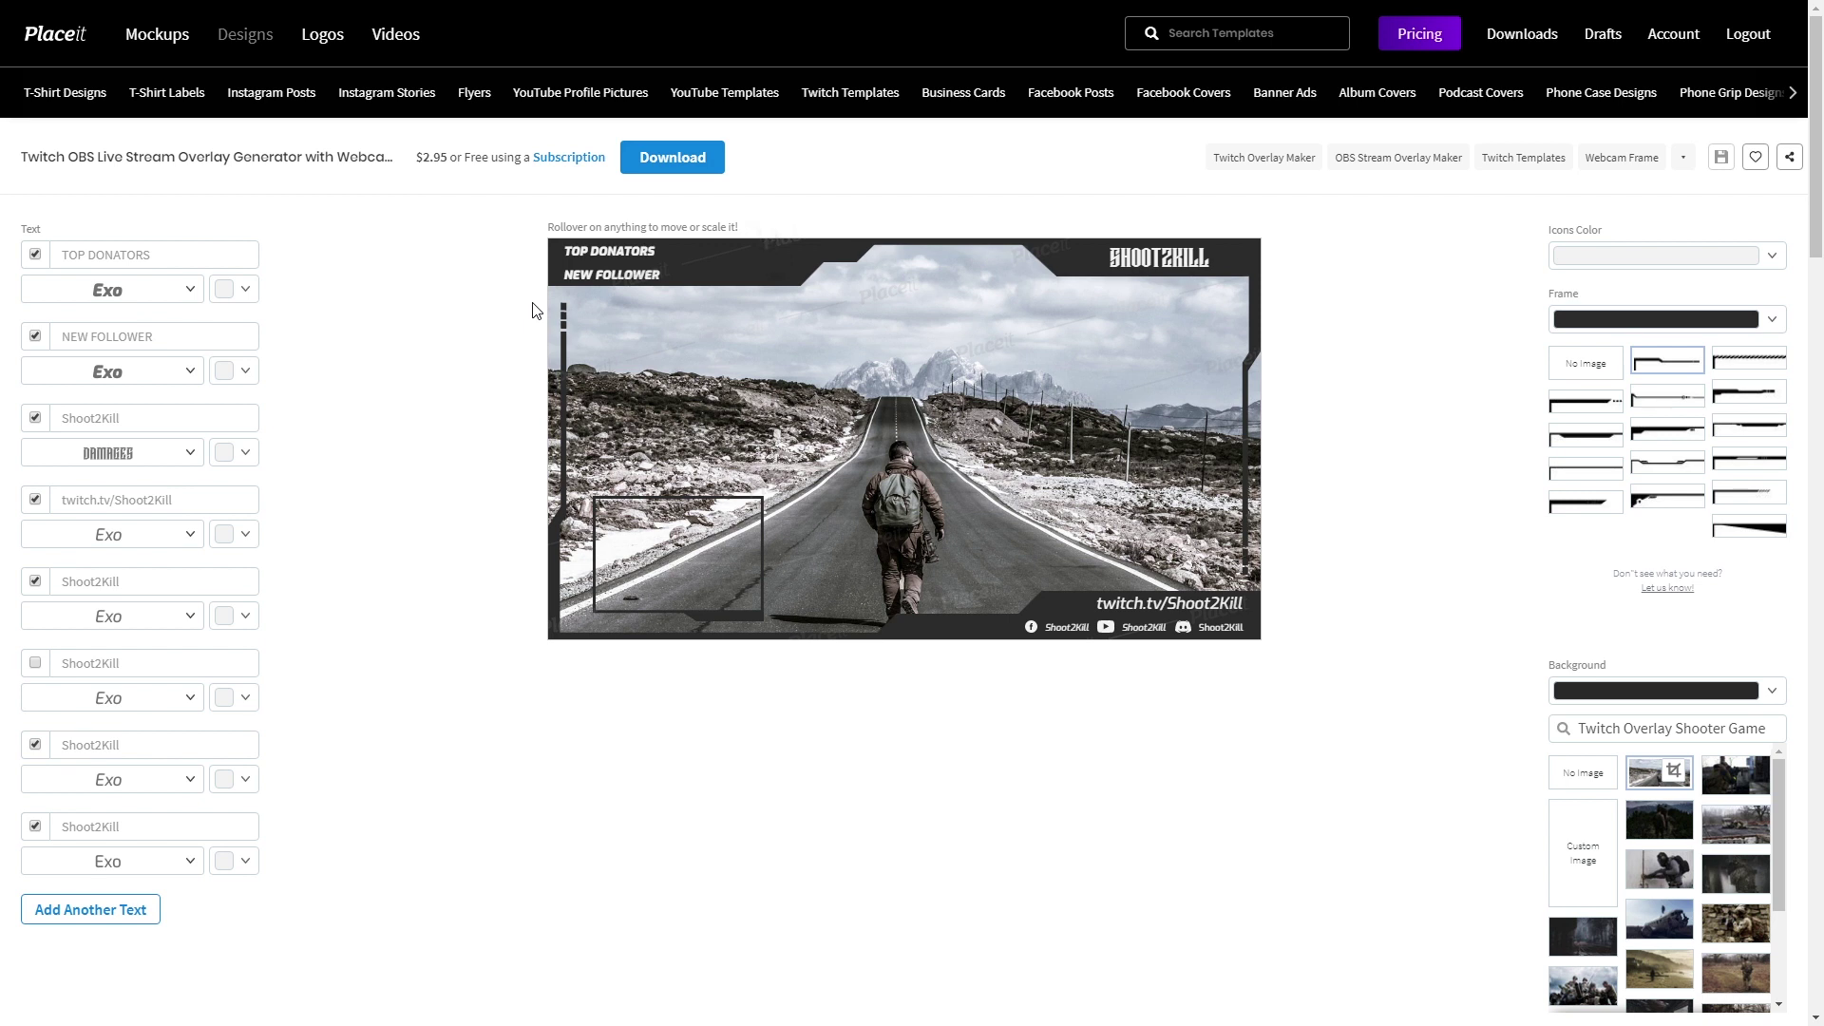
{"action": "mouse_move", "coordinate": [624, 497]}
{"action": "mouse_move", "coordinate": [615, 289]}
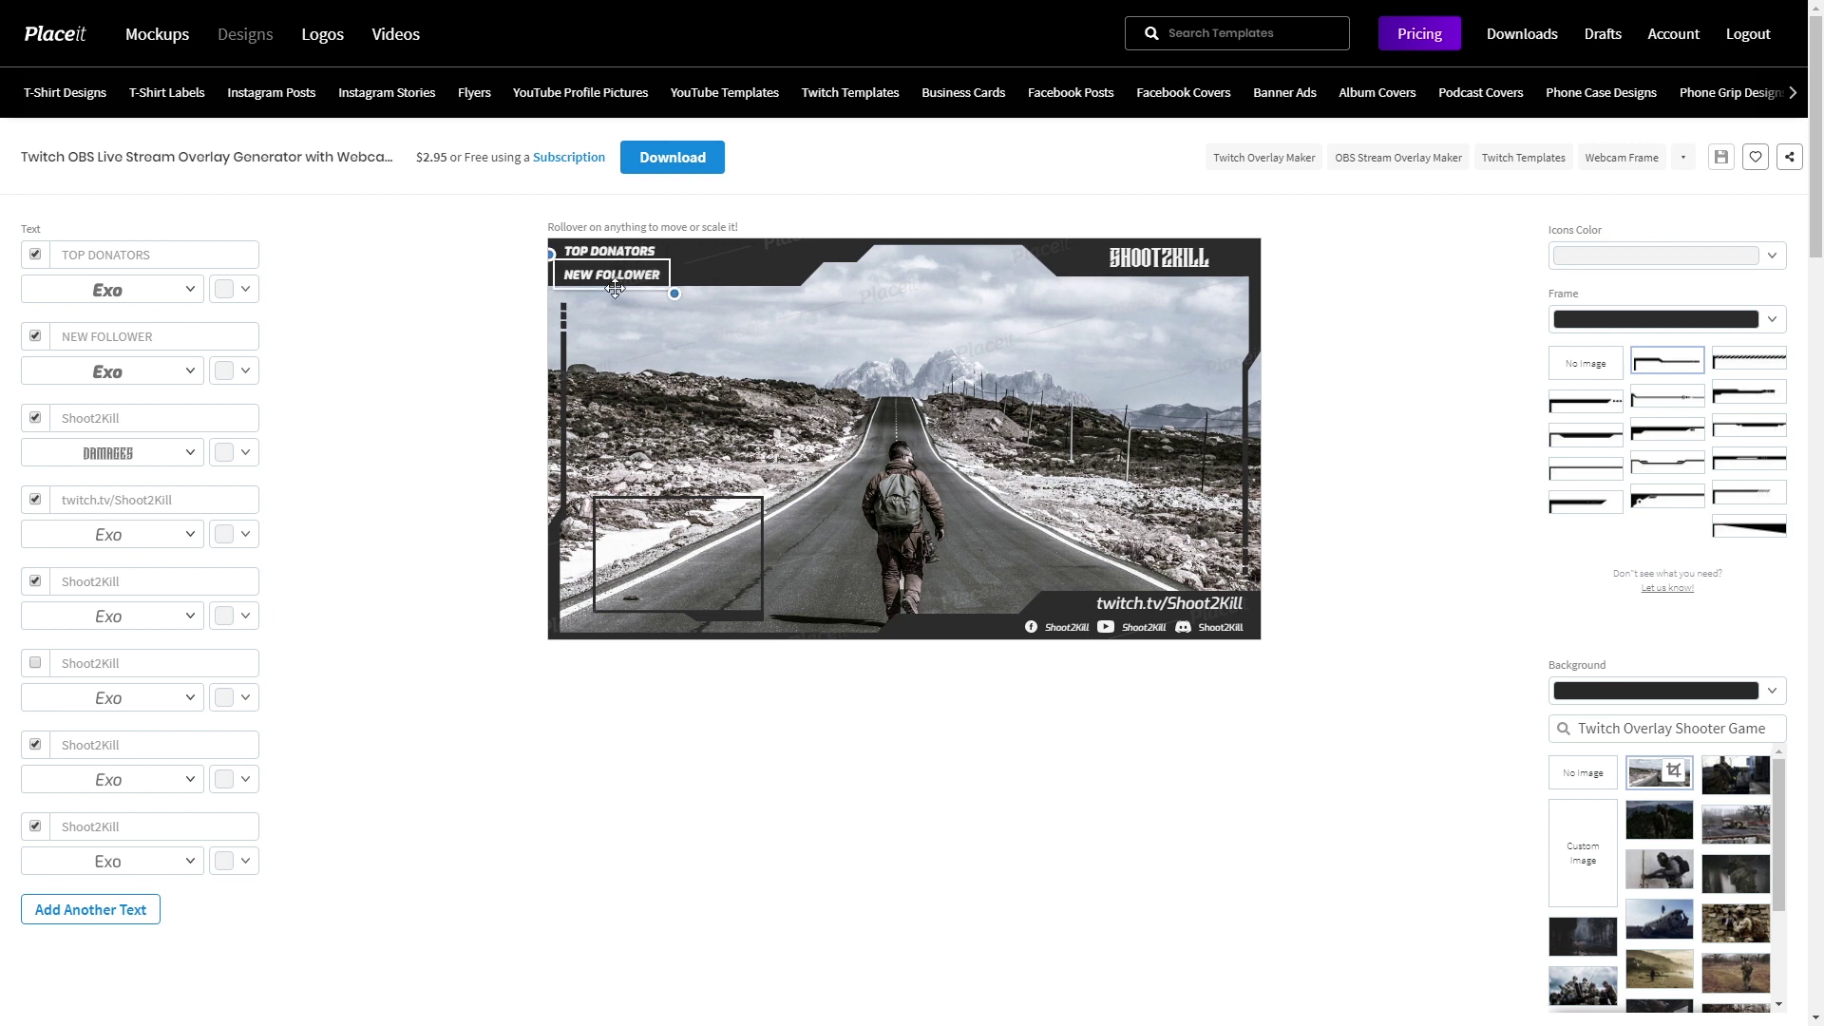
{"action": "scroll", "coordinate": [147, 399], "scroll_direction": "down", "scroll_amount": 3}
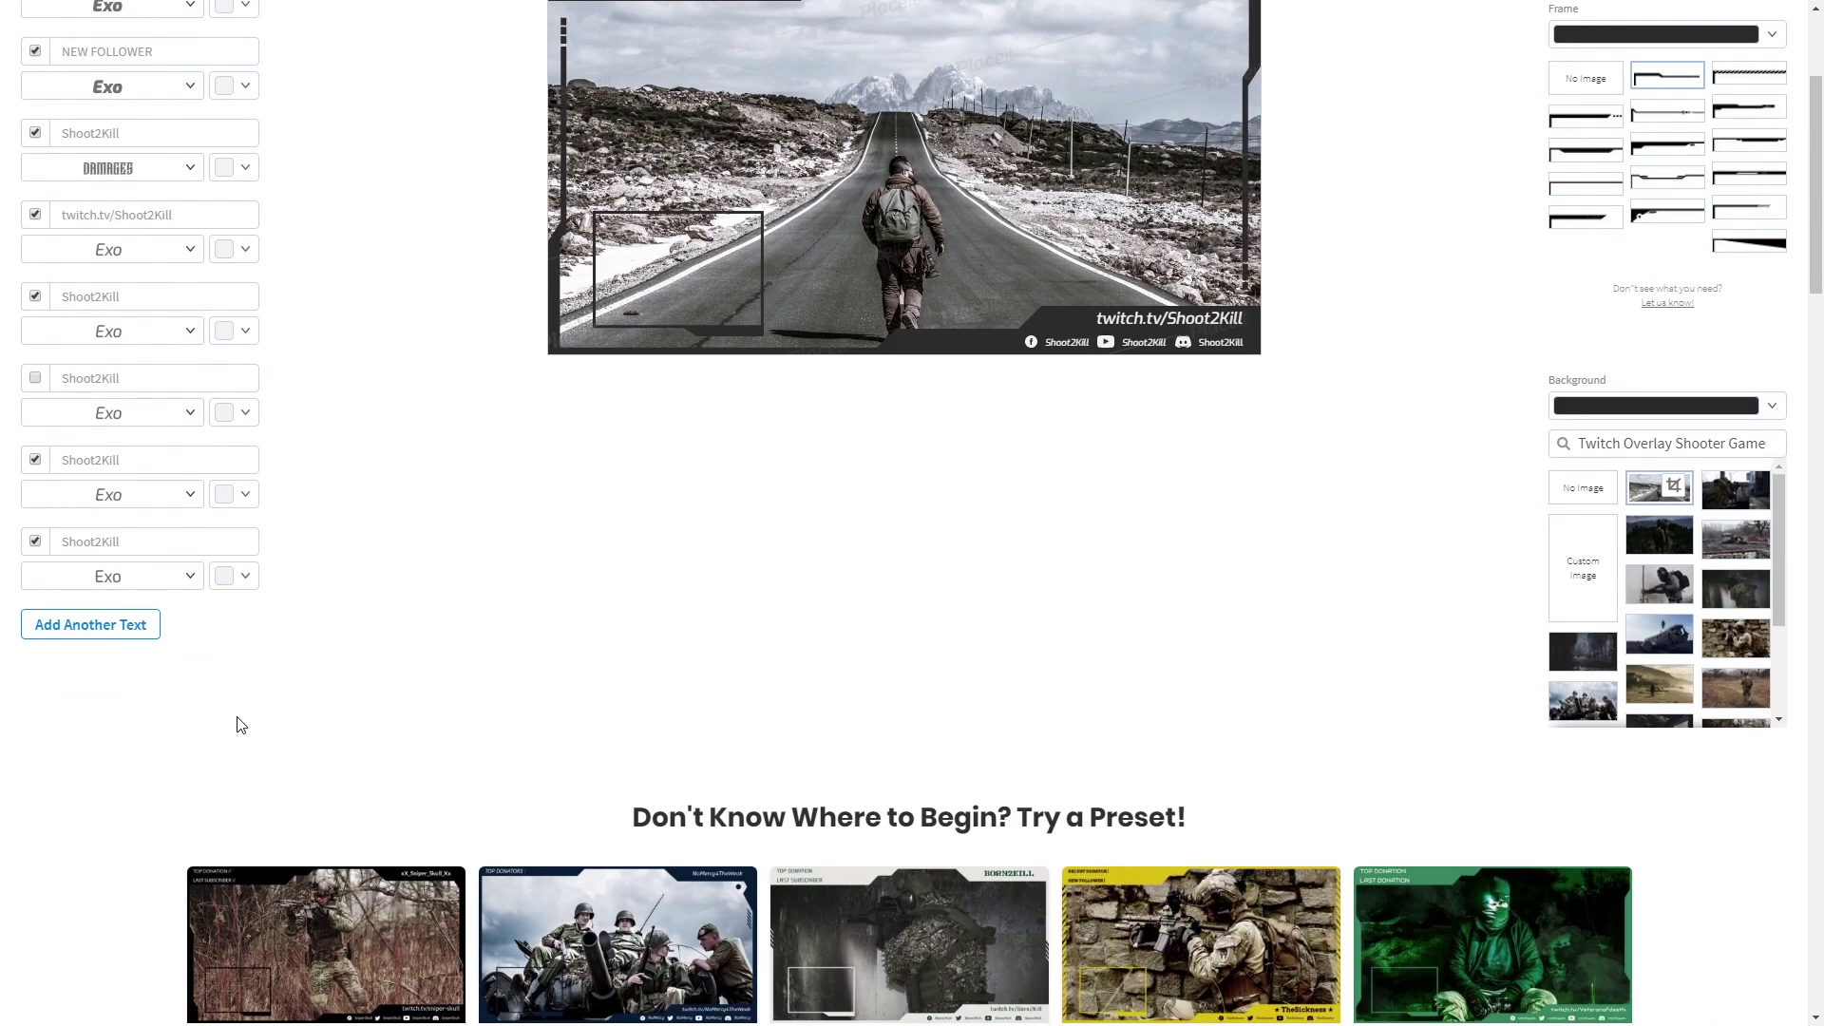
{"action": "scroll", "coordinate": [130, 662], "scroll_direction": "up", "scroll_amount": 3}
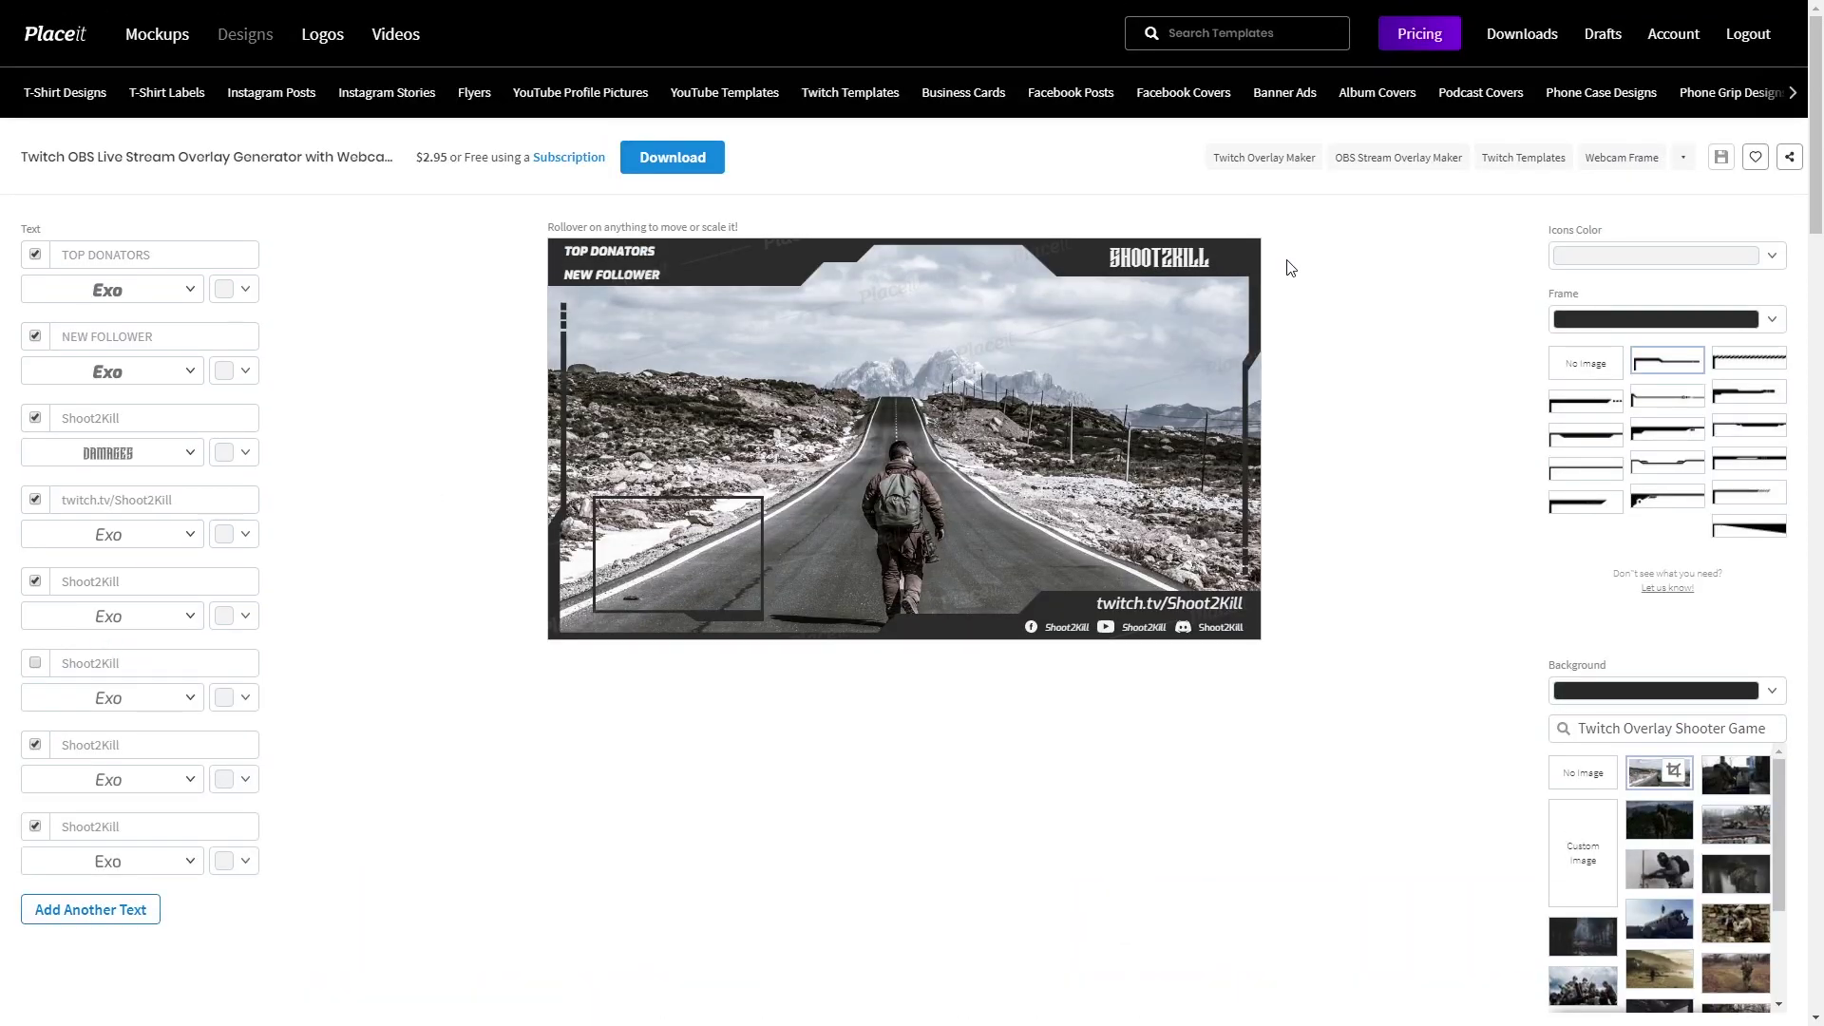
{"action": "scroll", "coordinate": [785, 304], "scroll_direction": "down", "scroll_amount": 6}
{"action": "scroll", "coordinate": [784, 304], "scroll_direction": "down", "scroll_amount": 2}
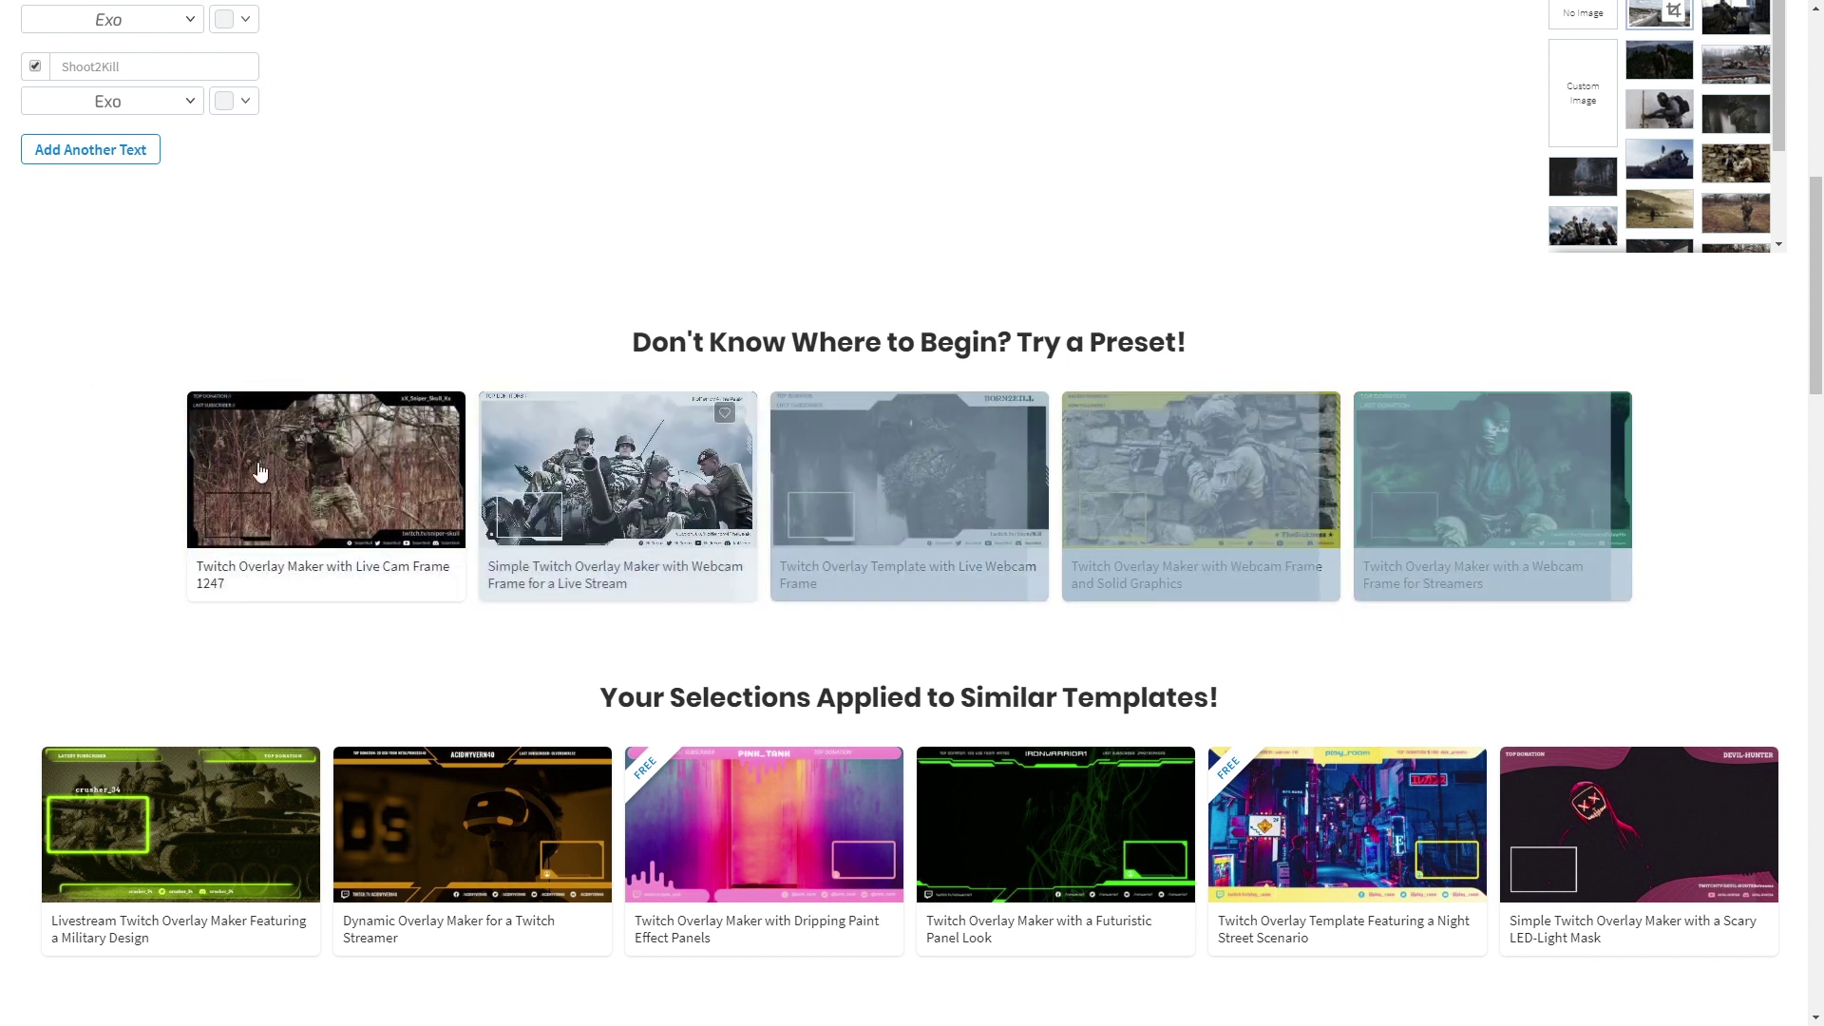
{"action": "scroll", "coordinate": [41, 436], "scroll_direction": "up", "scroll_amount": 8}
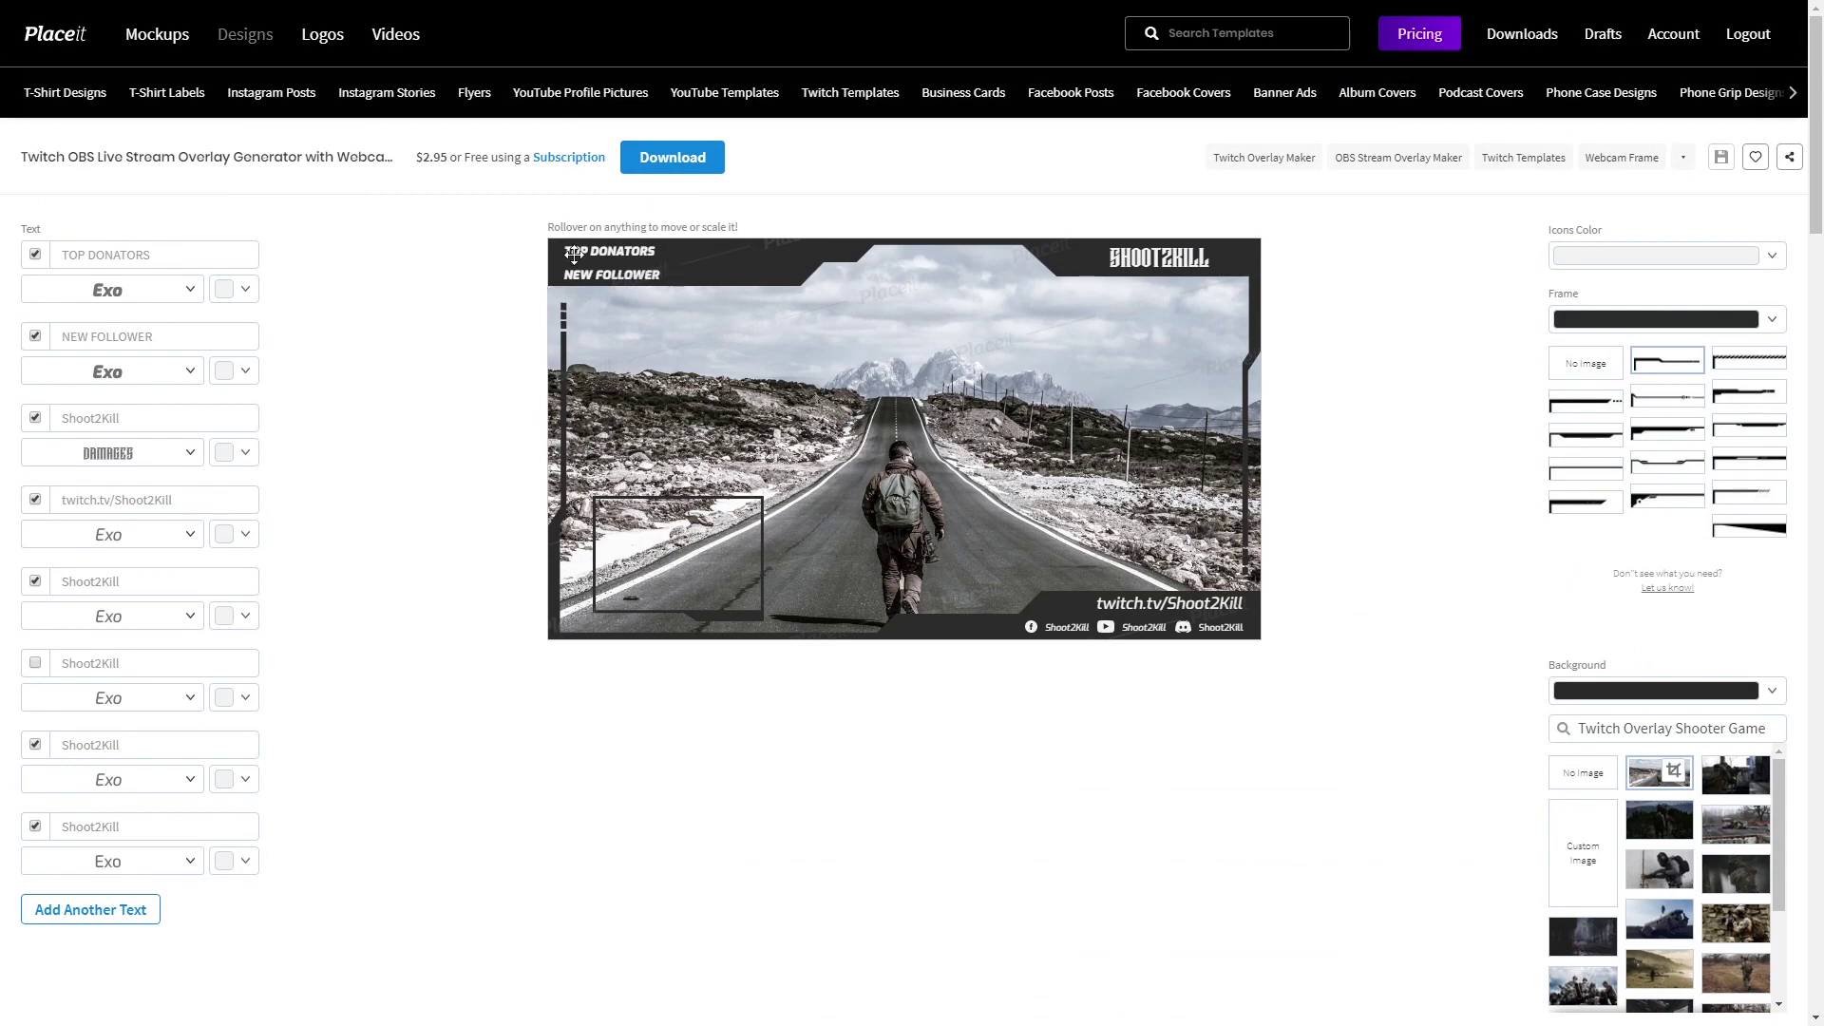
- Return to the Twitch templates and open the "Currently Offline" template for an offline Twitch livestream
{"action": "left_click", "coordinate": [857, 92]}
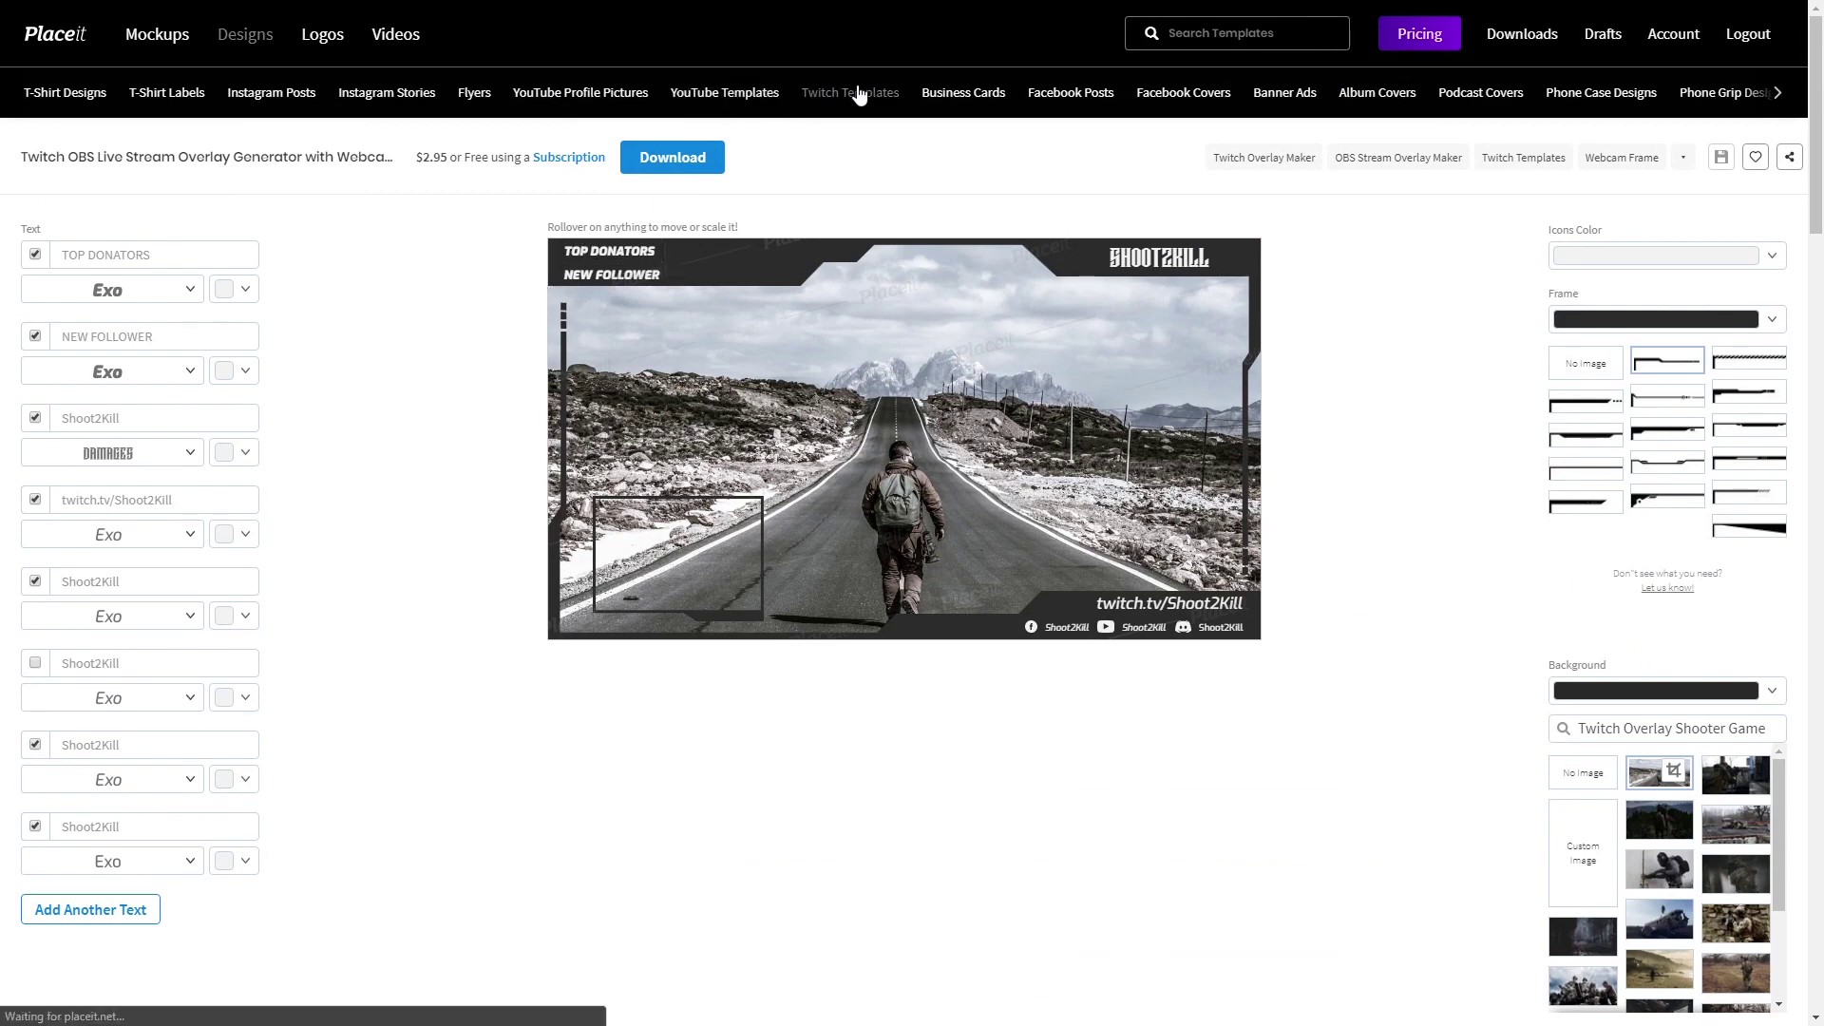
{"action": "scroll", "coordinate": [575, 470], "scroll_direction": "down", "scroll_amount": 3}
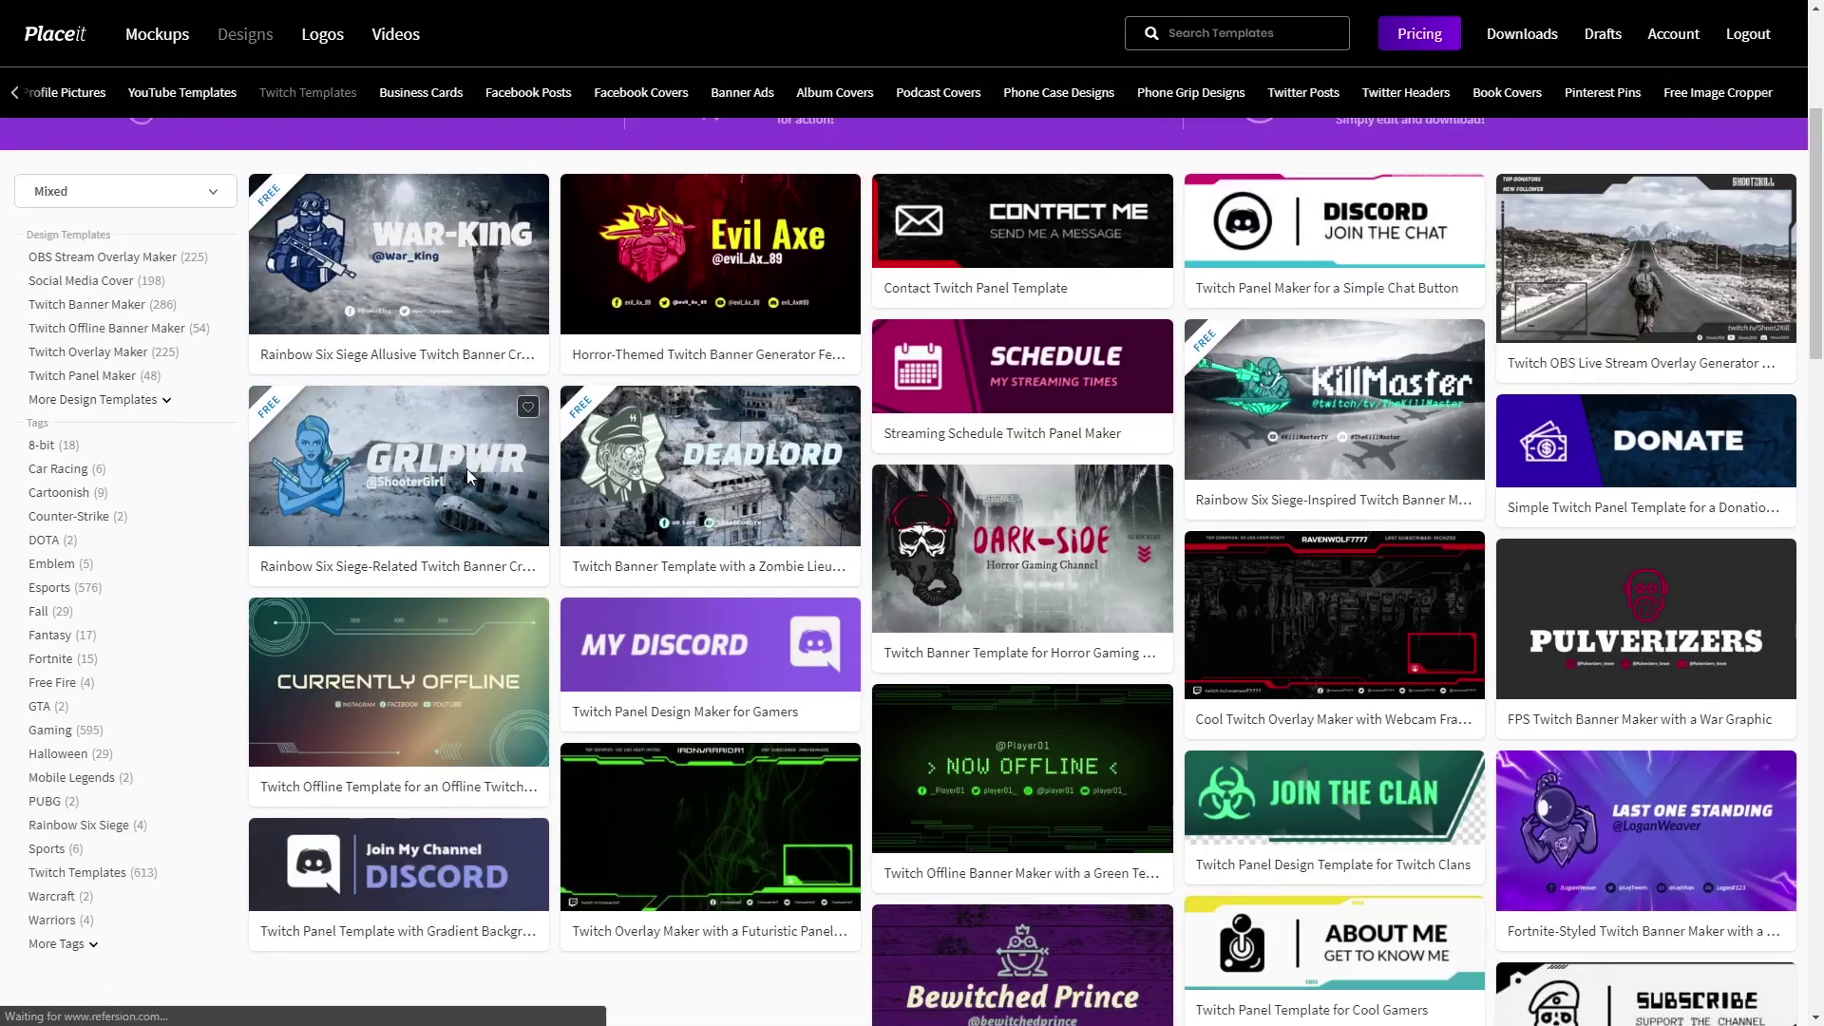
{"action": "scroll", "coordinate": [465, 469], "scroll_direction": "down", "scroll_amount": 5}
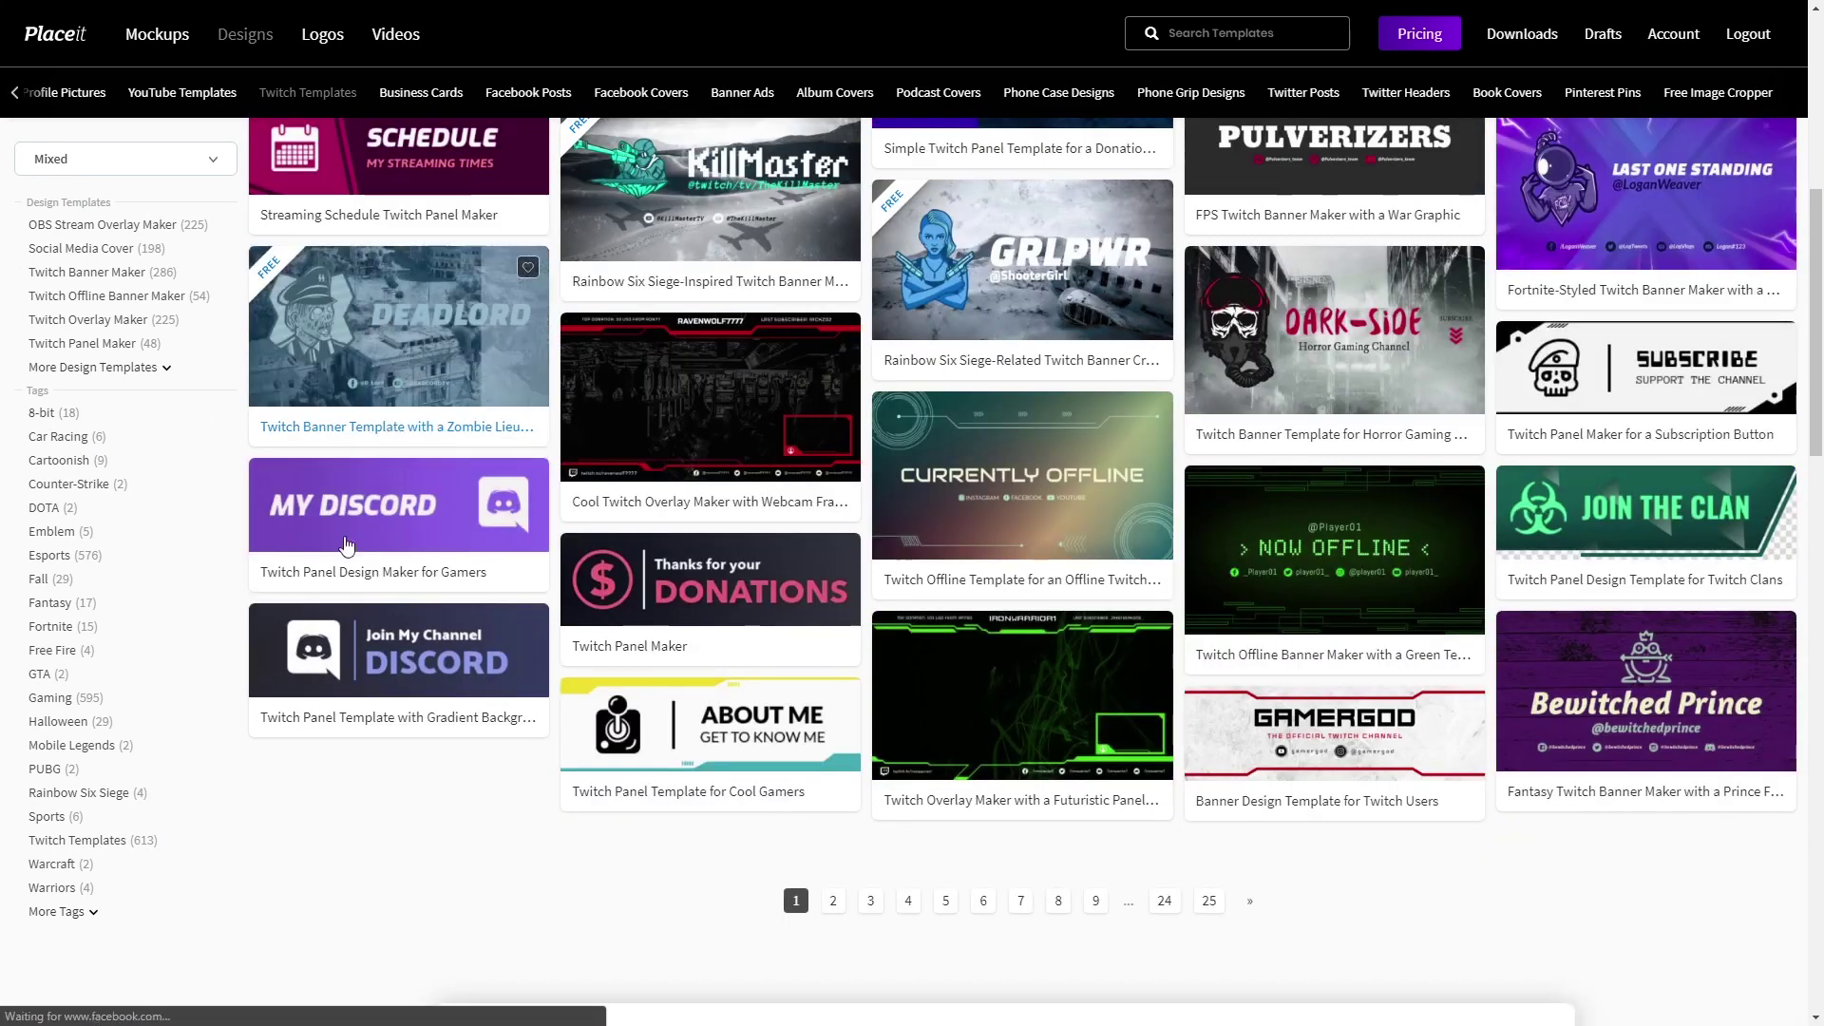
{"action": "scroll", "coordinate": [352, 717], "scroll_direction": "up", "scroll_amount": 4}
{"action": "scroll", "coordinate": [352, 718], "scroll_direction": "down", "scroll_amount": 1}
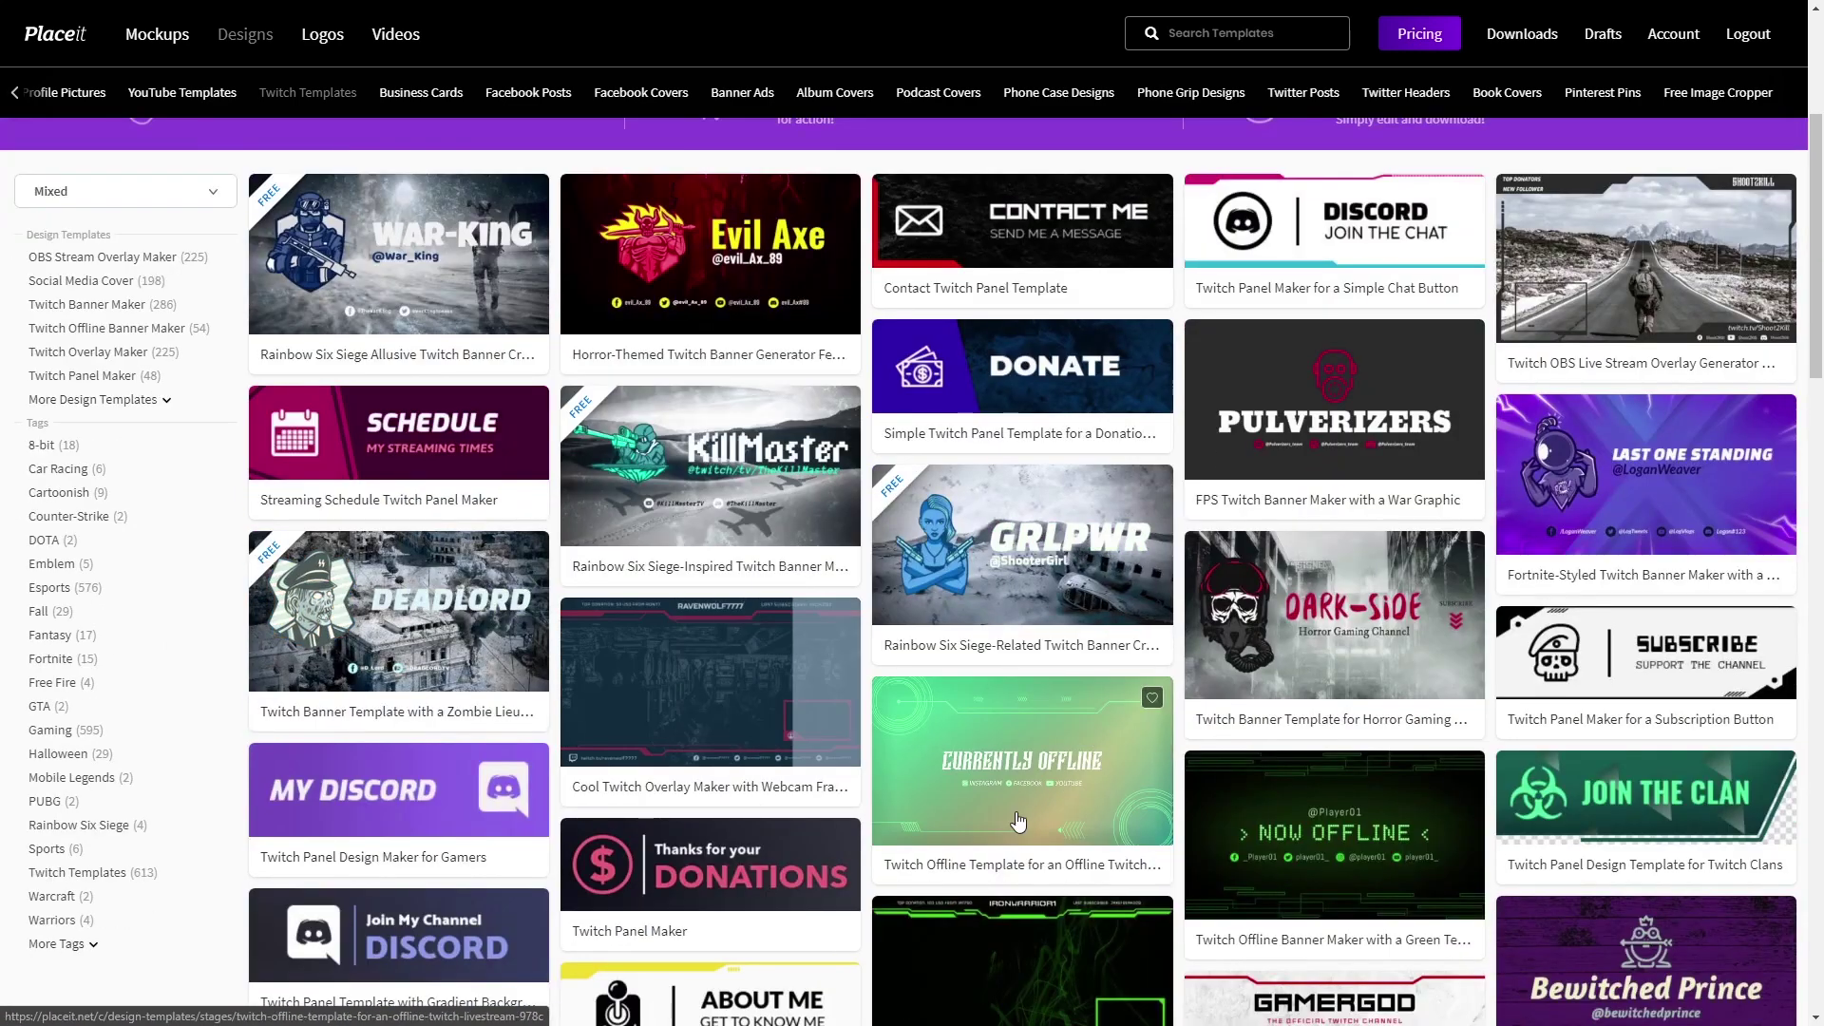
{"action": "left_click", "coordinate": [1017, 860]}
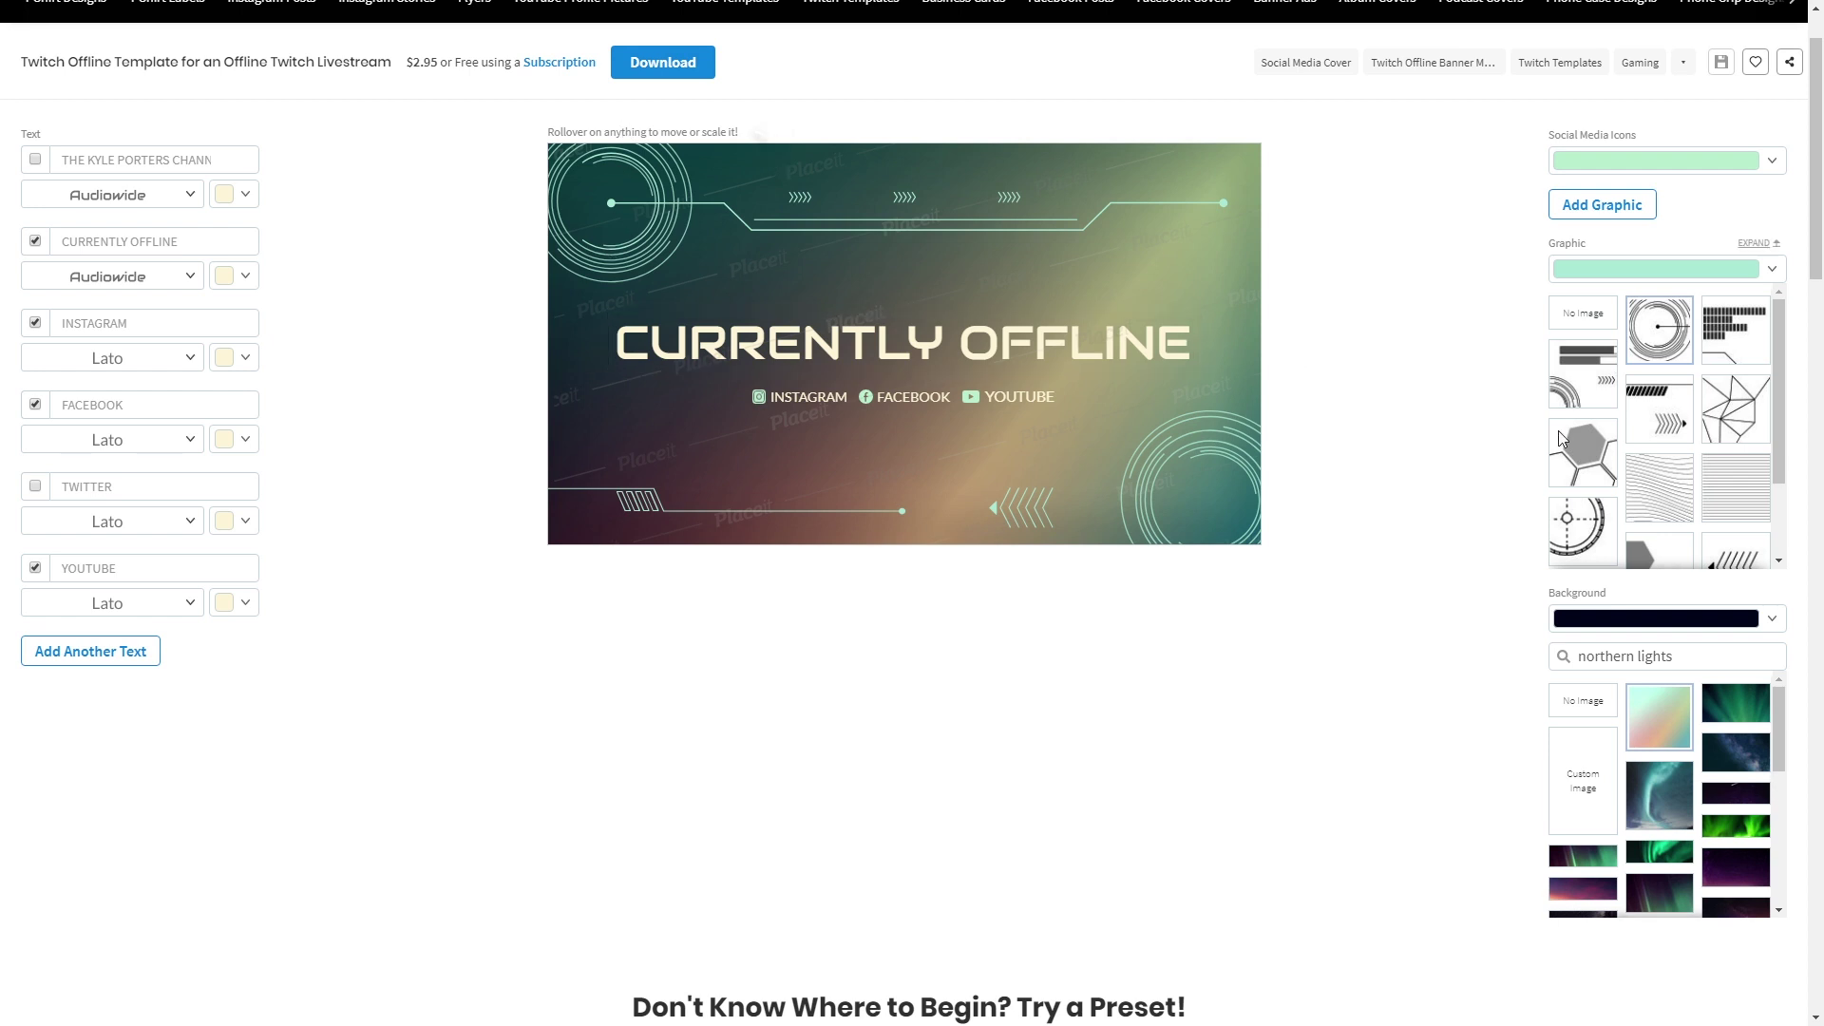
- Browse the northern lights images and try a green aurora as the offline screen's background
{"action": "scroll", "coordinate": [1621, 528], "scroll_direction": "down", "scroll_amount": 1}
{"action": "scroll", "coordinate": [1668, 846], "scroll_direction": "down", "scroll_amount": 3}
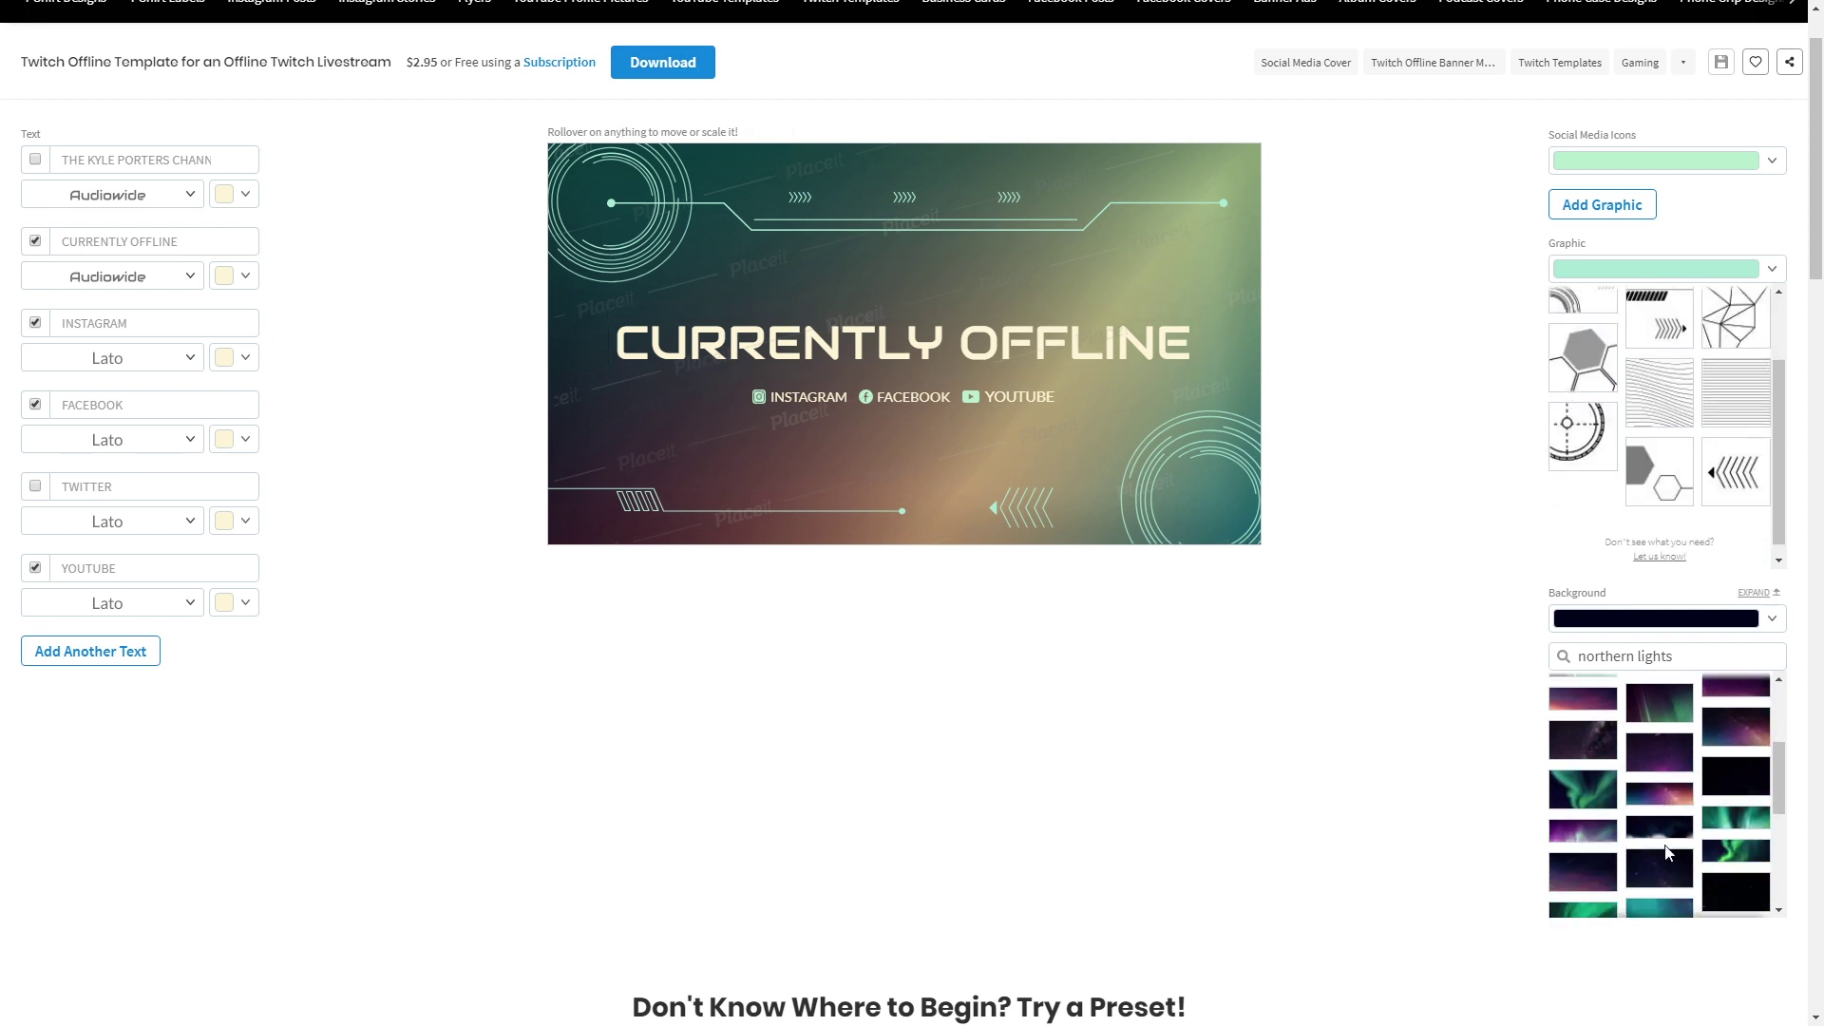
{"action": "left_click", "coordinate": [1674, 803]}
{"action": "left_click", "coordinate": [1573, 801]}
- Search the background images for "war", try several of them, and use the red-tinted forest with soldiers
{"action": "scroll", "coordinate": [1615, 846], "scroll_direction": "down", "scroll_amount": 5}
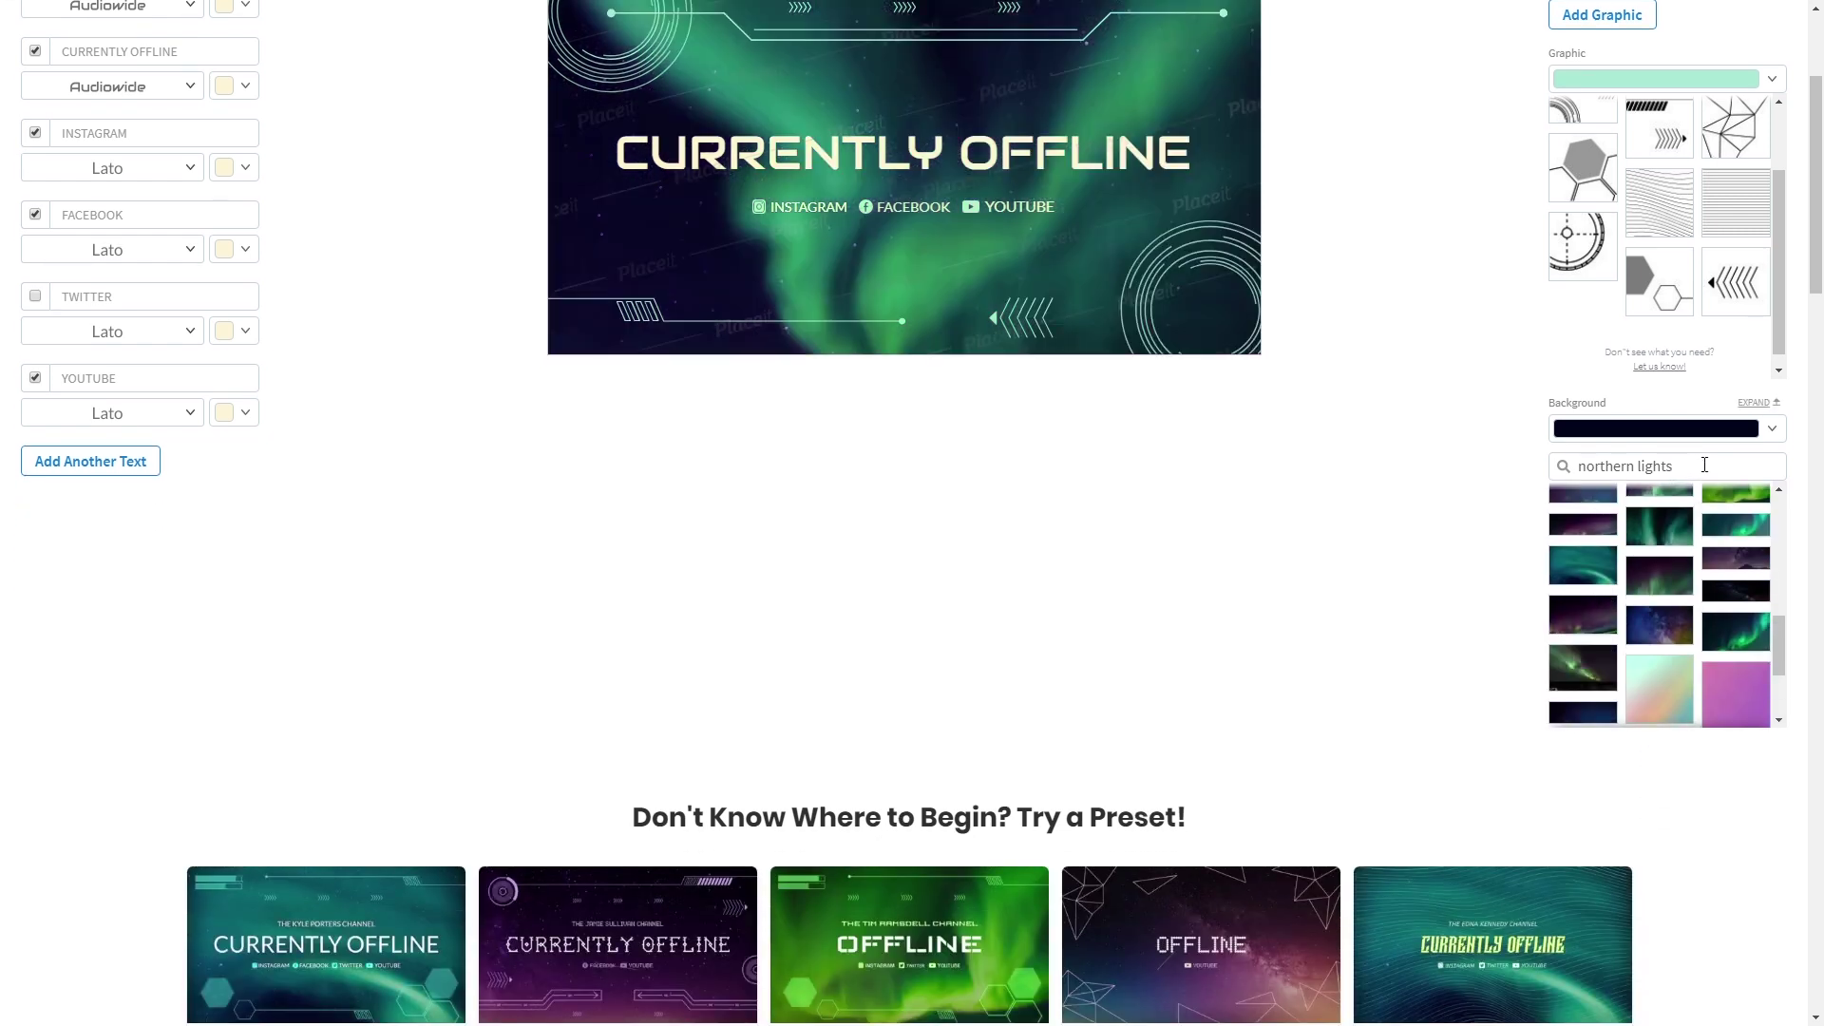
{"action": "left_click_drag", "start_coordinate": [1705, 466], "coordinate": [1540, 483]}
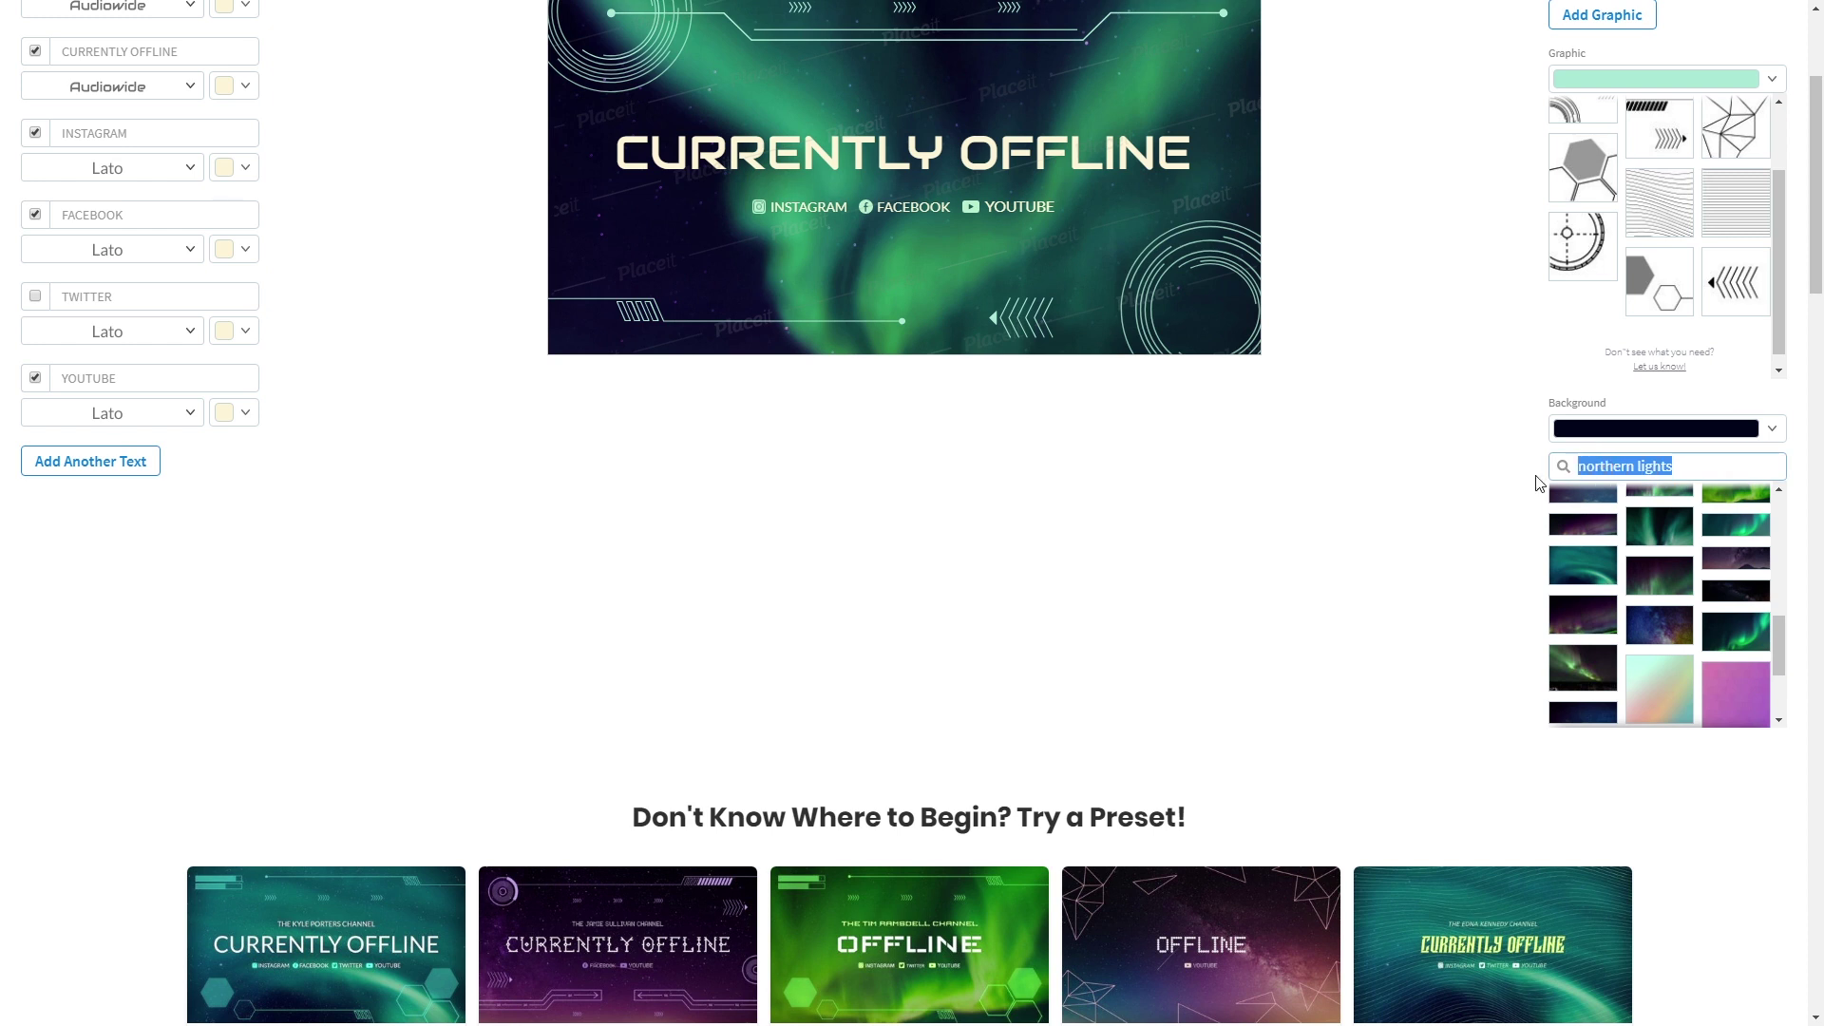
{"action": "type", "text": "war"}
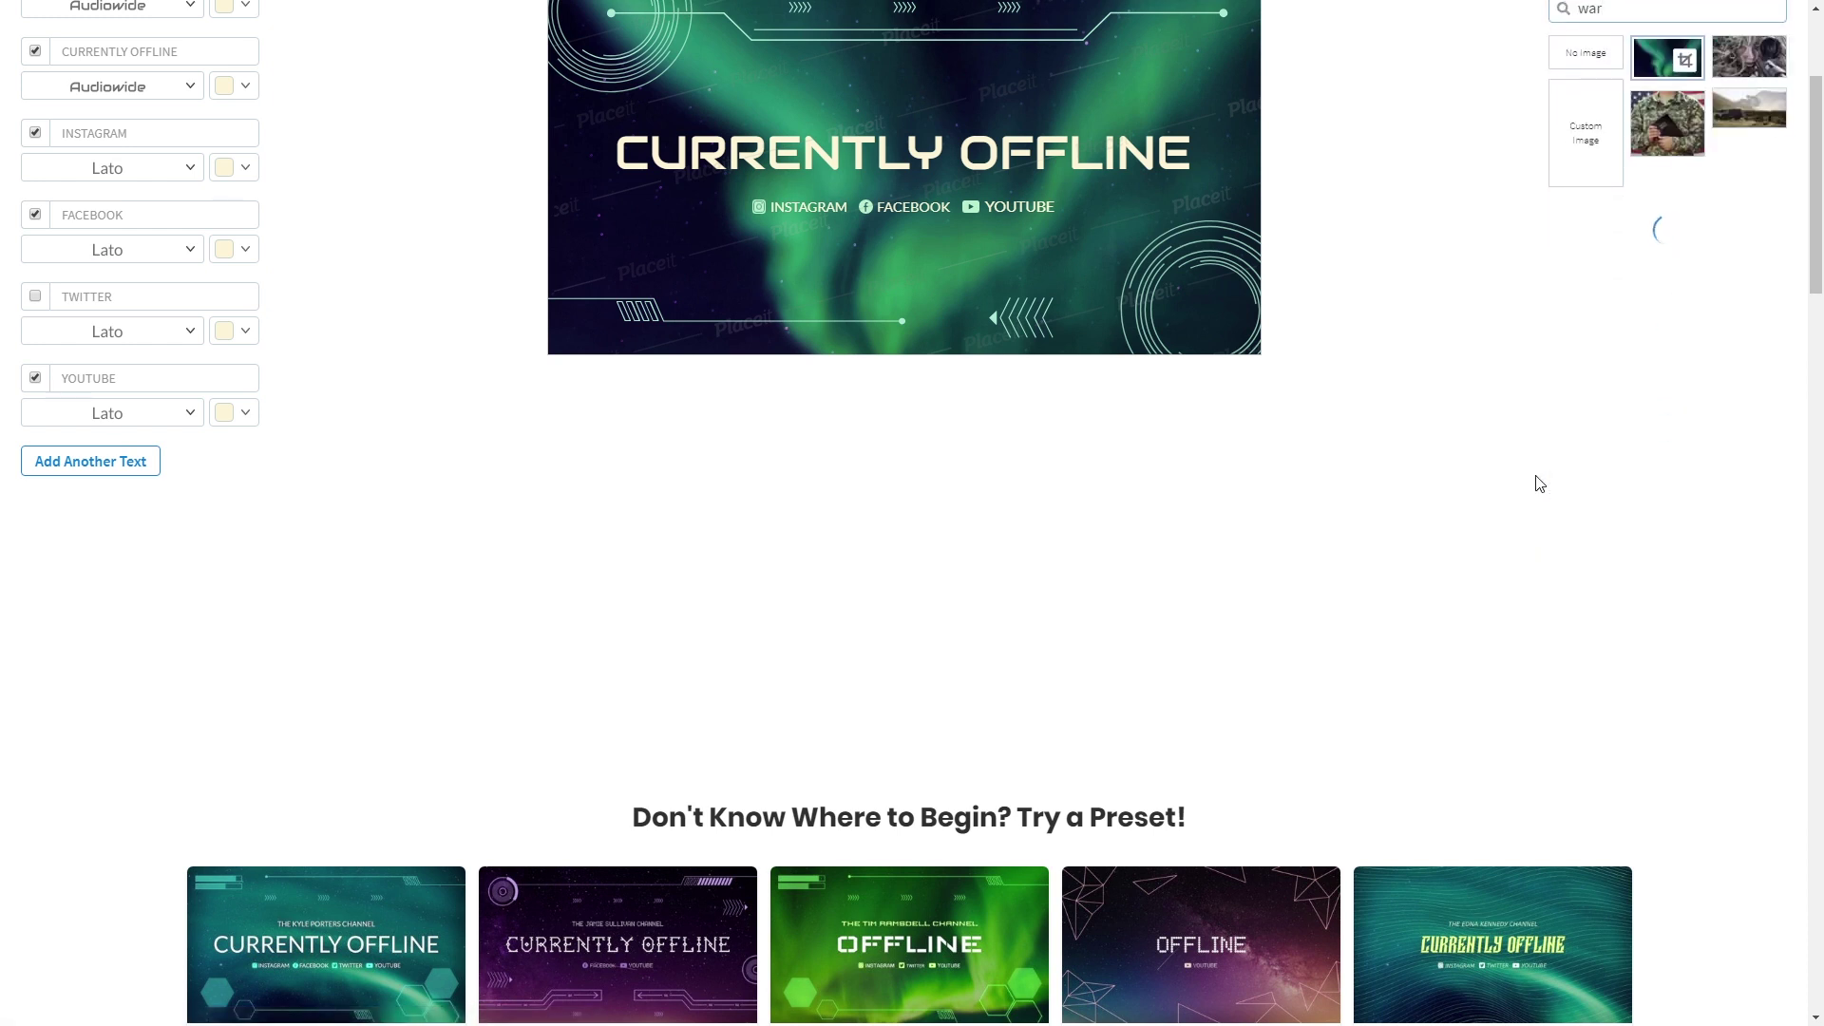
{"action": "scroll", "coordinate": [1539, 428], "scroll_direction": "up", "scroll_amount": 1}
{"action": "scroll", "coordinate": [1546, 377], "scroll_direction": "up", "scroll_amount": 2}
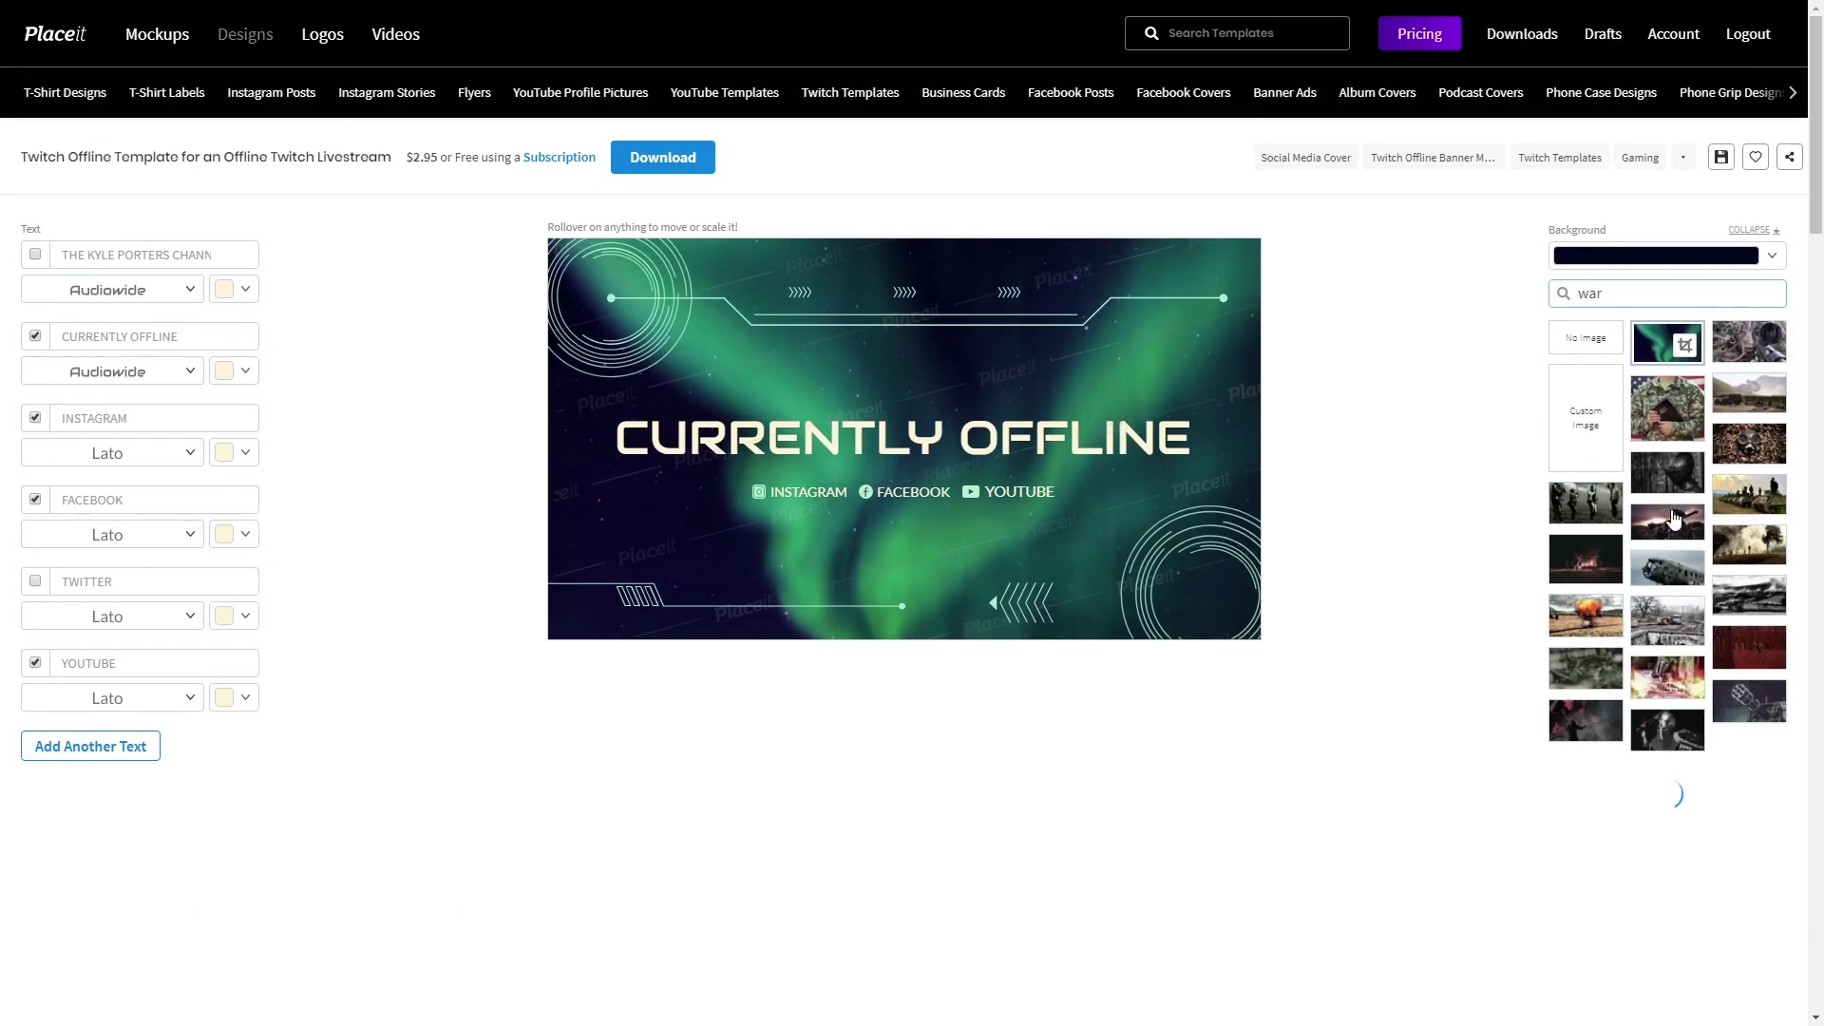
{"action": "left_click", "coordinate": [1737, 532]}
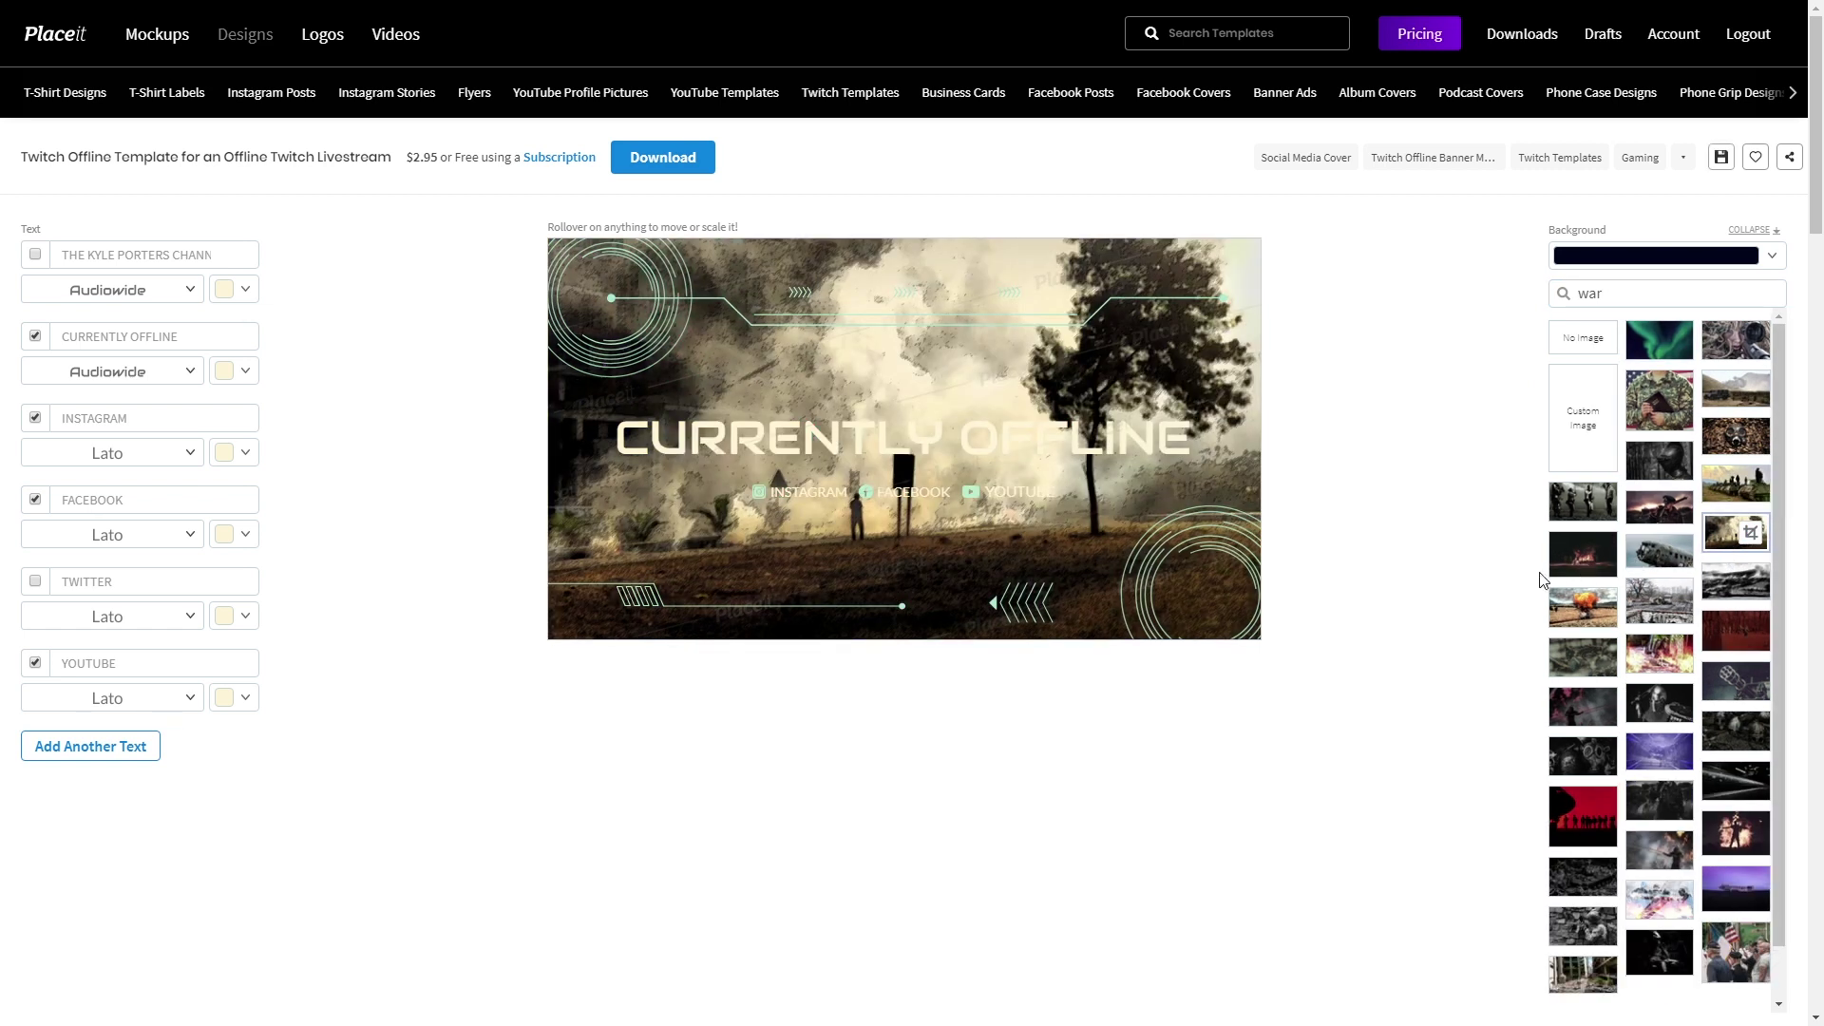
{"action": "left_click", "coordinate": [1733, 836]}
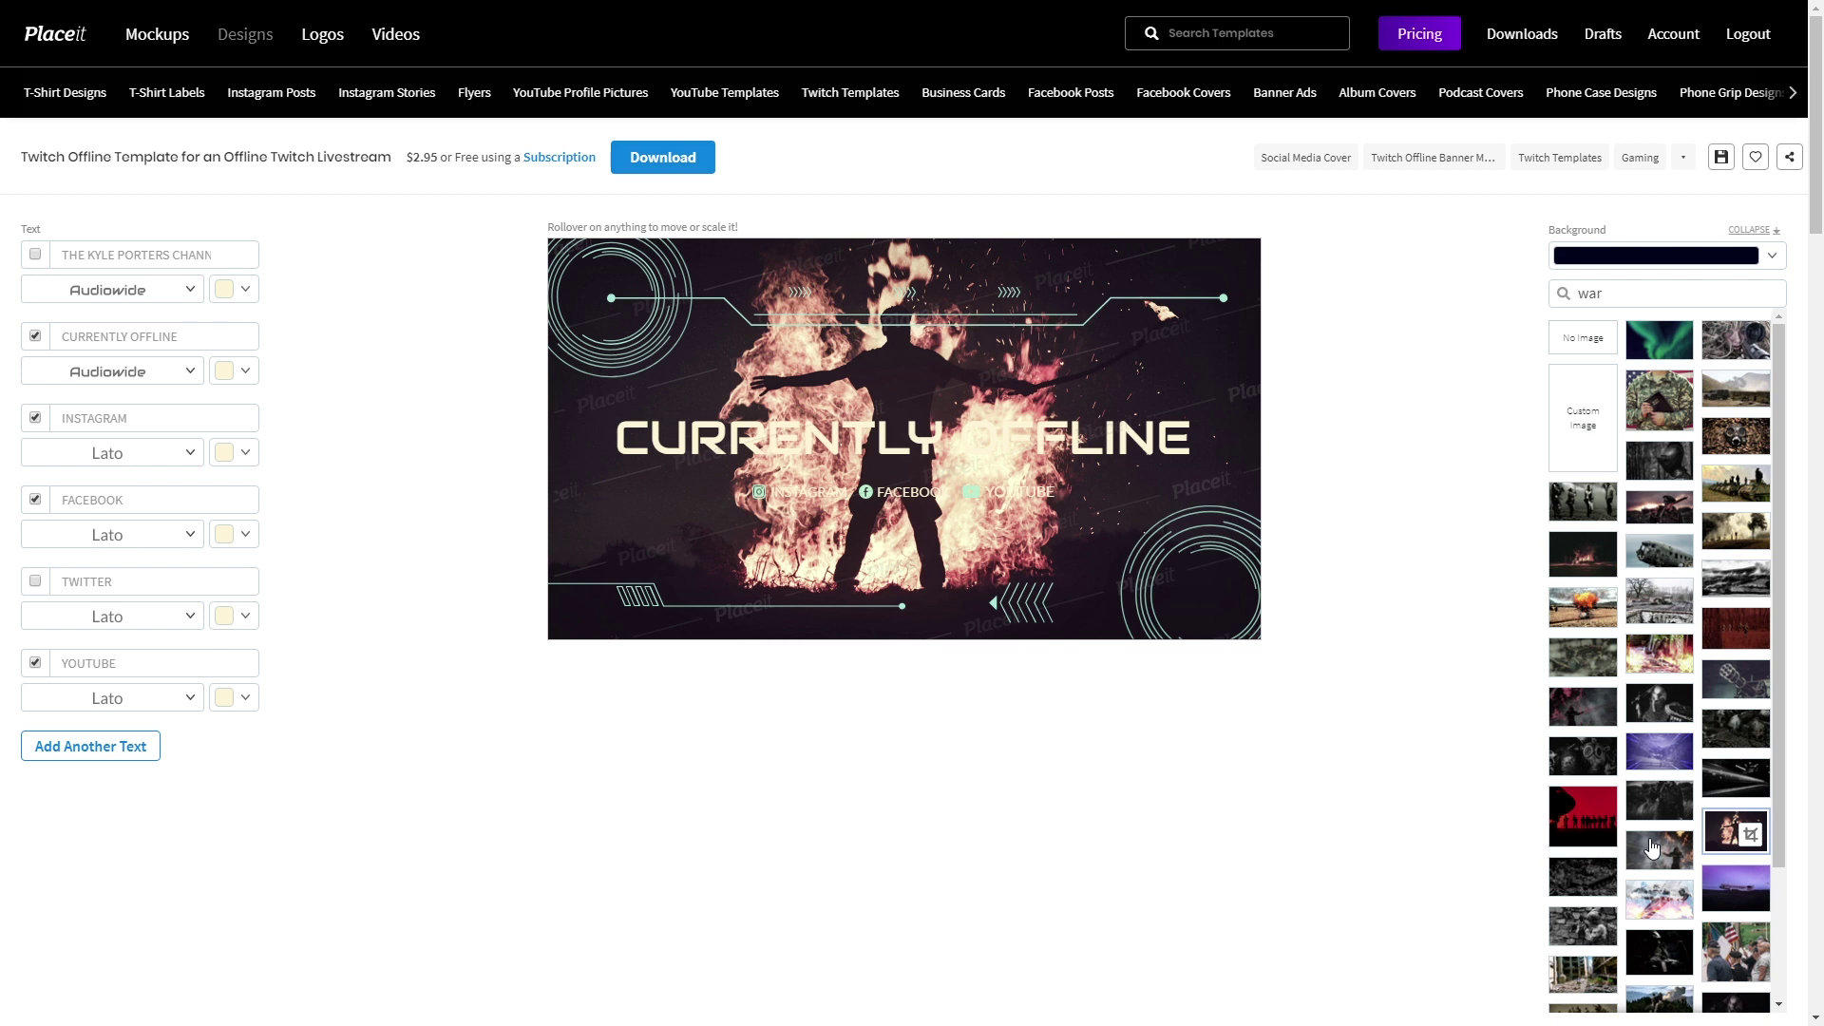
{"action": "left_click", "coordinate": [1647, 656]}
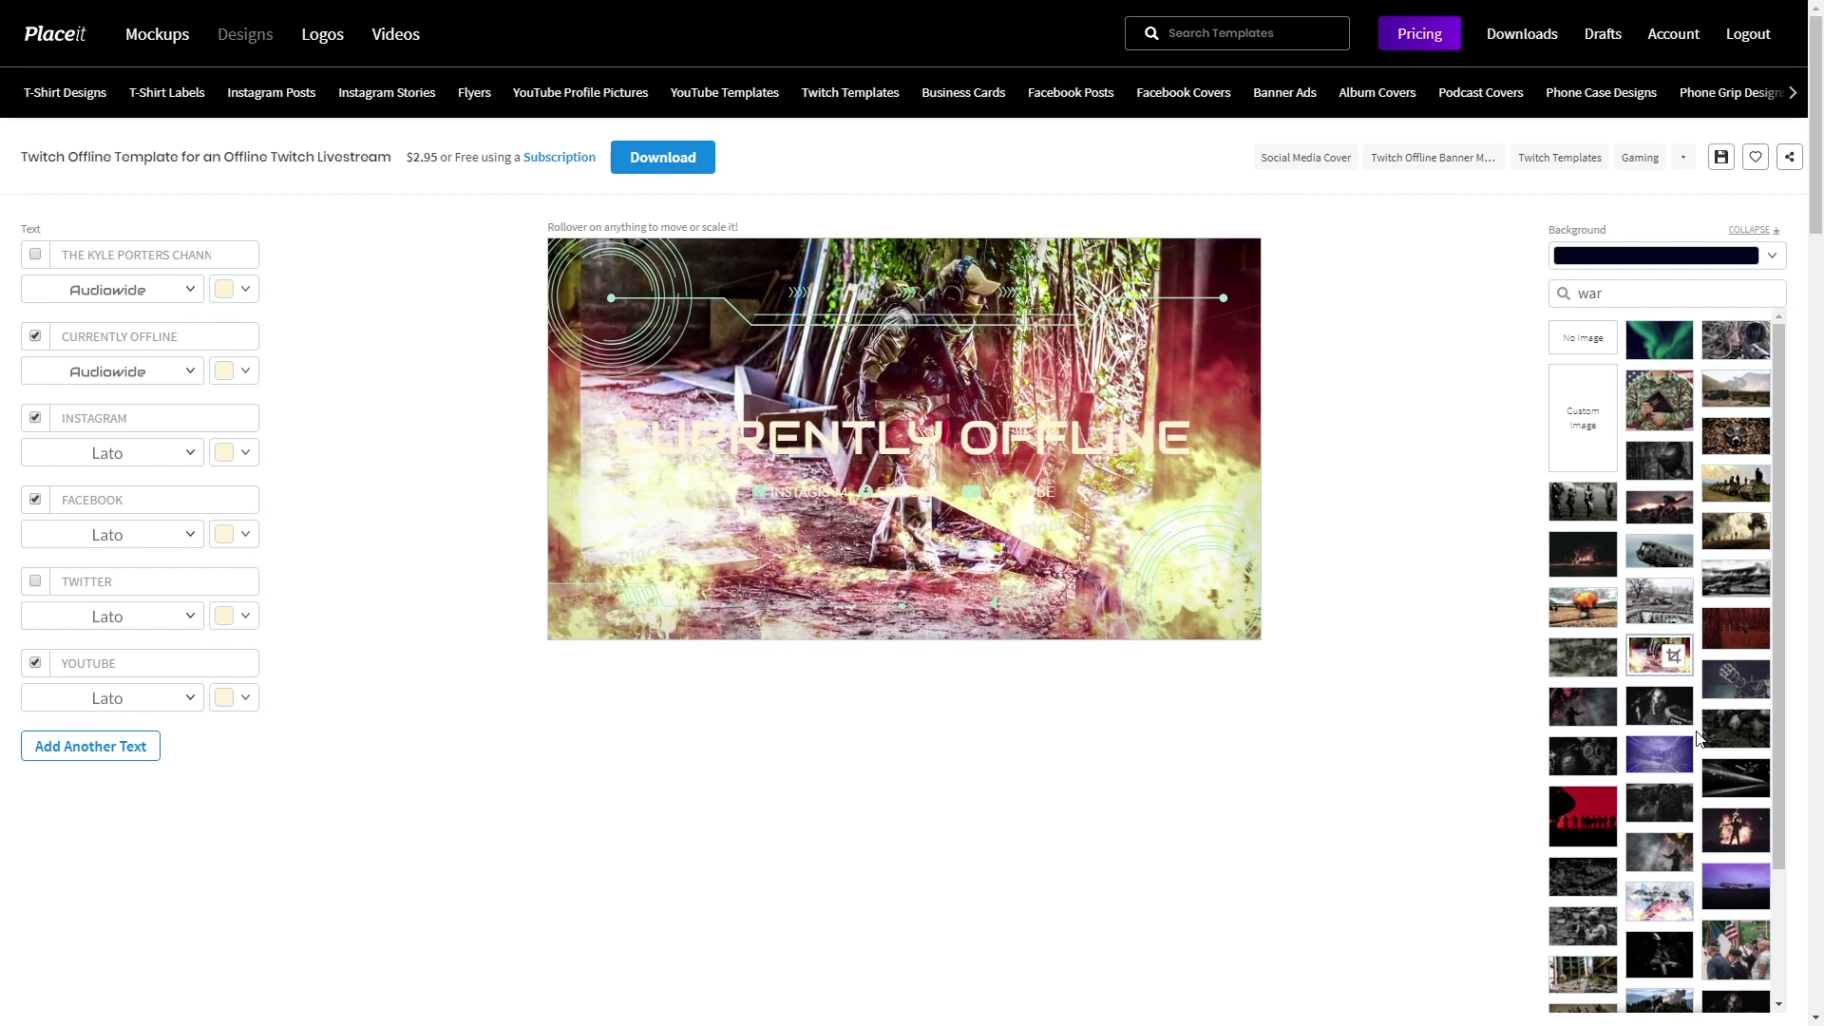
{"action": "left_click", "coordinate": [1748, 629]}
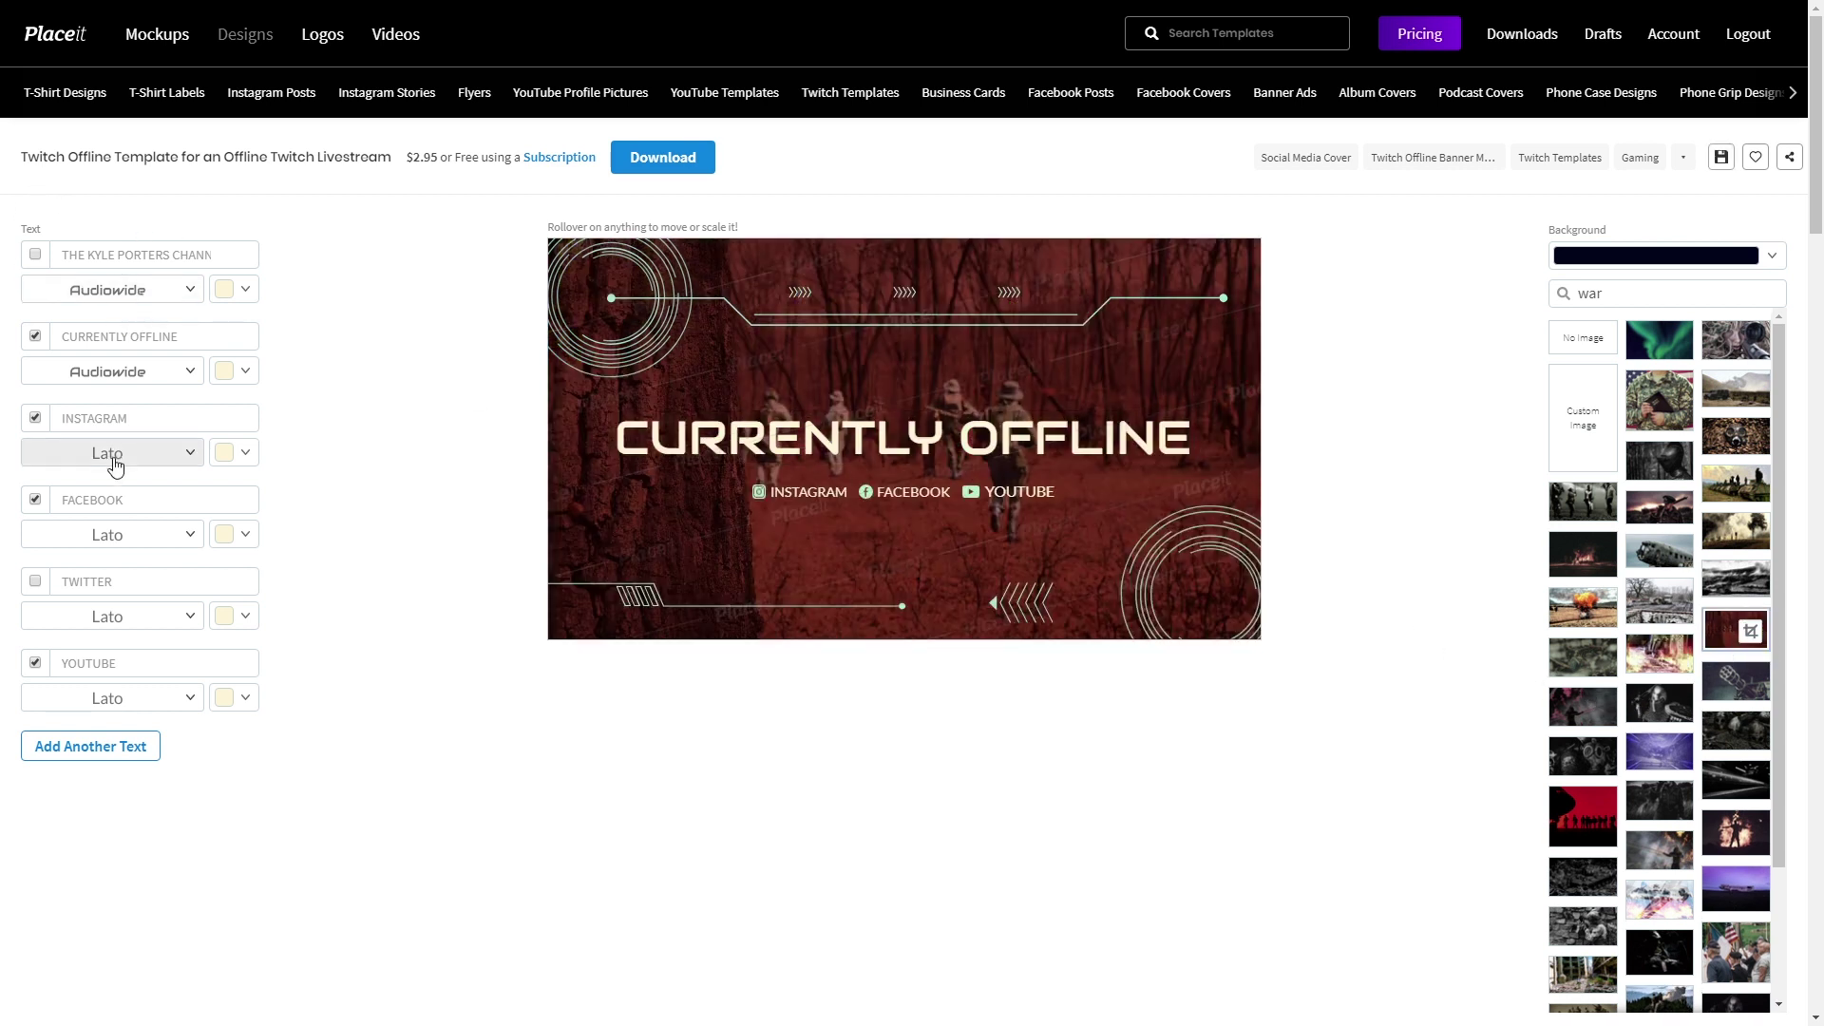
{"action": "left_click", "coordinate": [134, 418]}
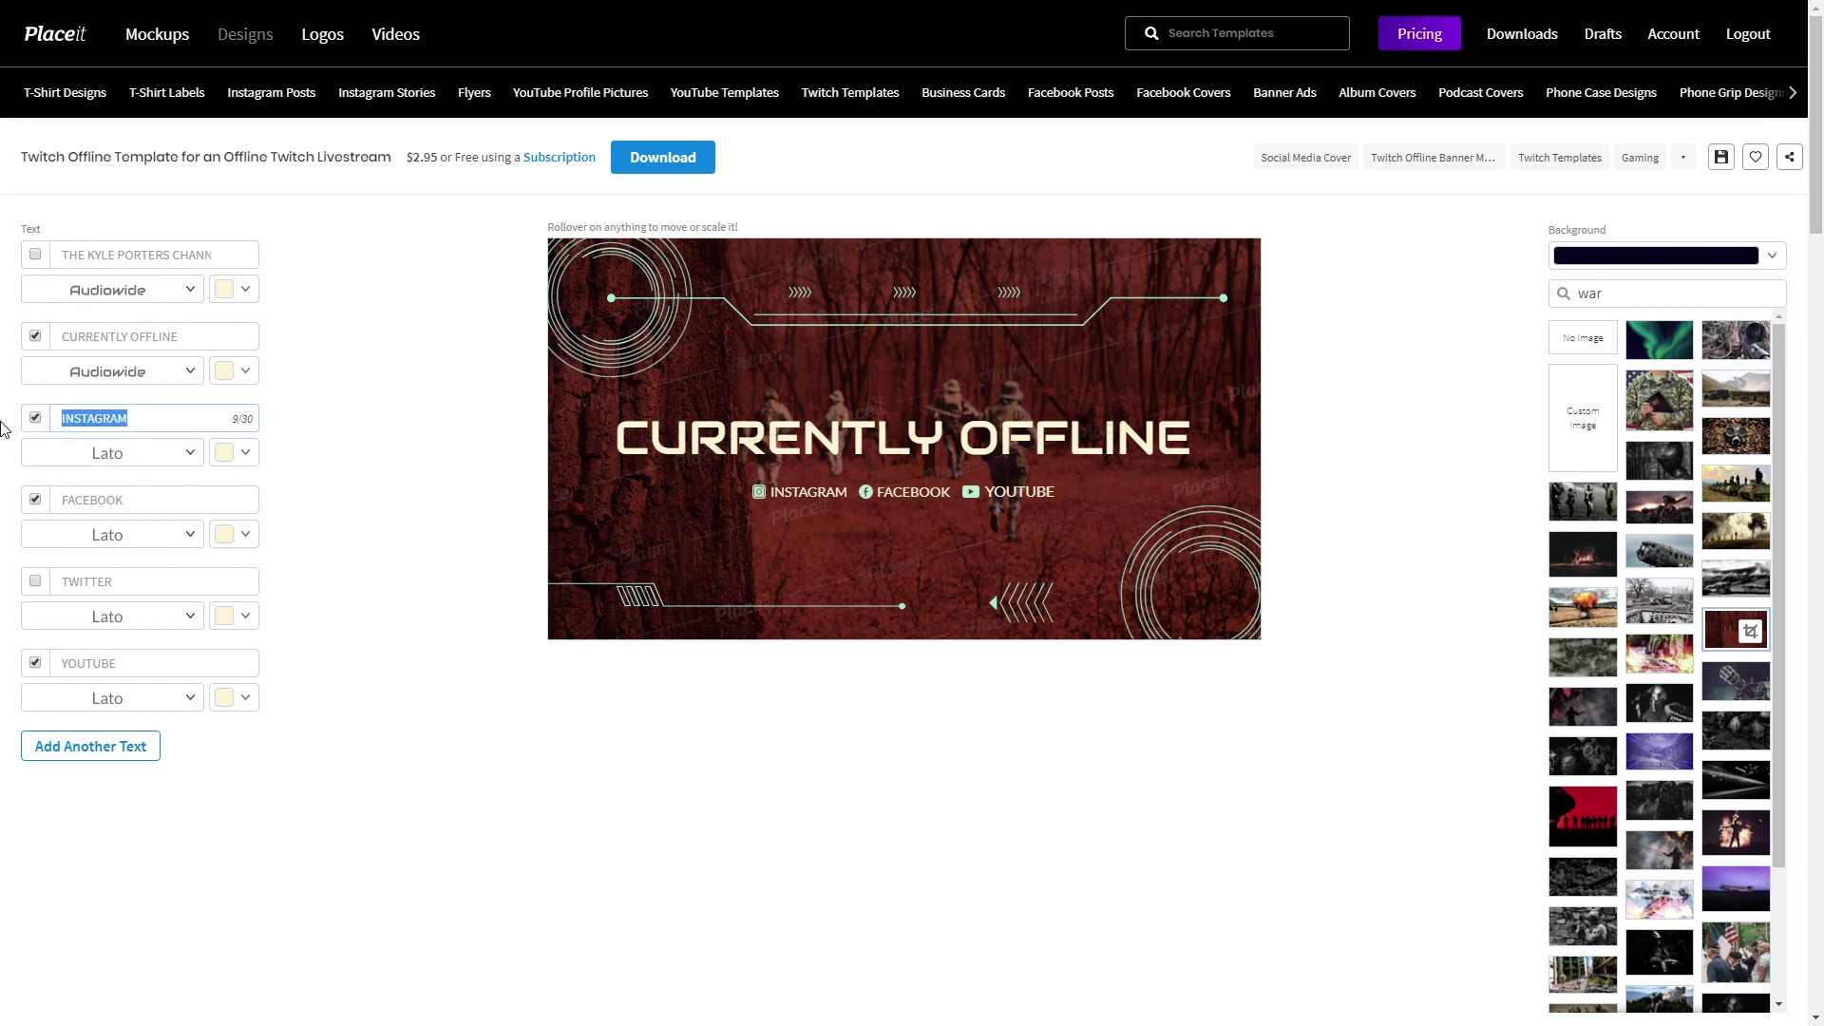
{"action": "type", "text": "@gael.level"}
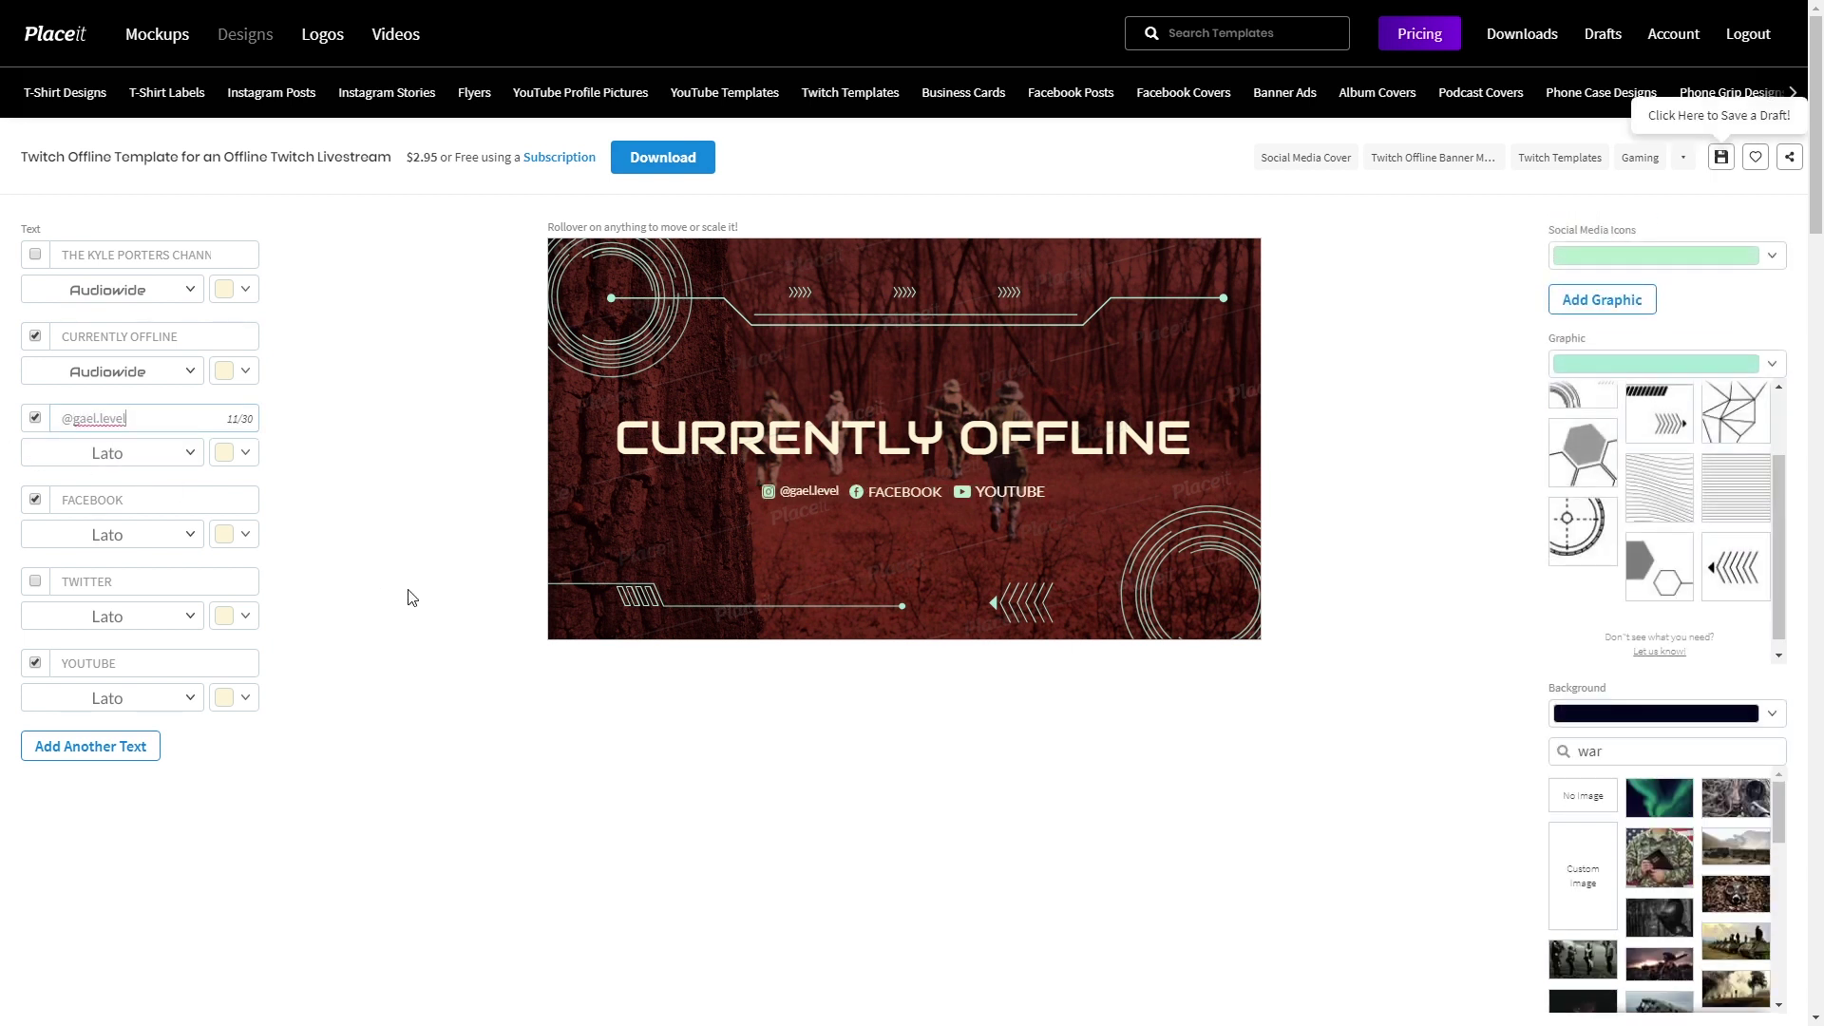
{"action": "left_click", "coordinate": [520, 506]}
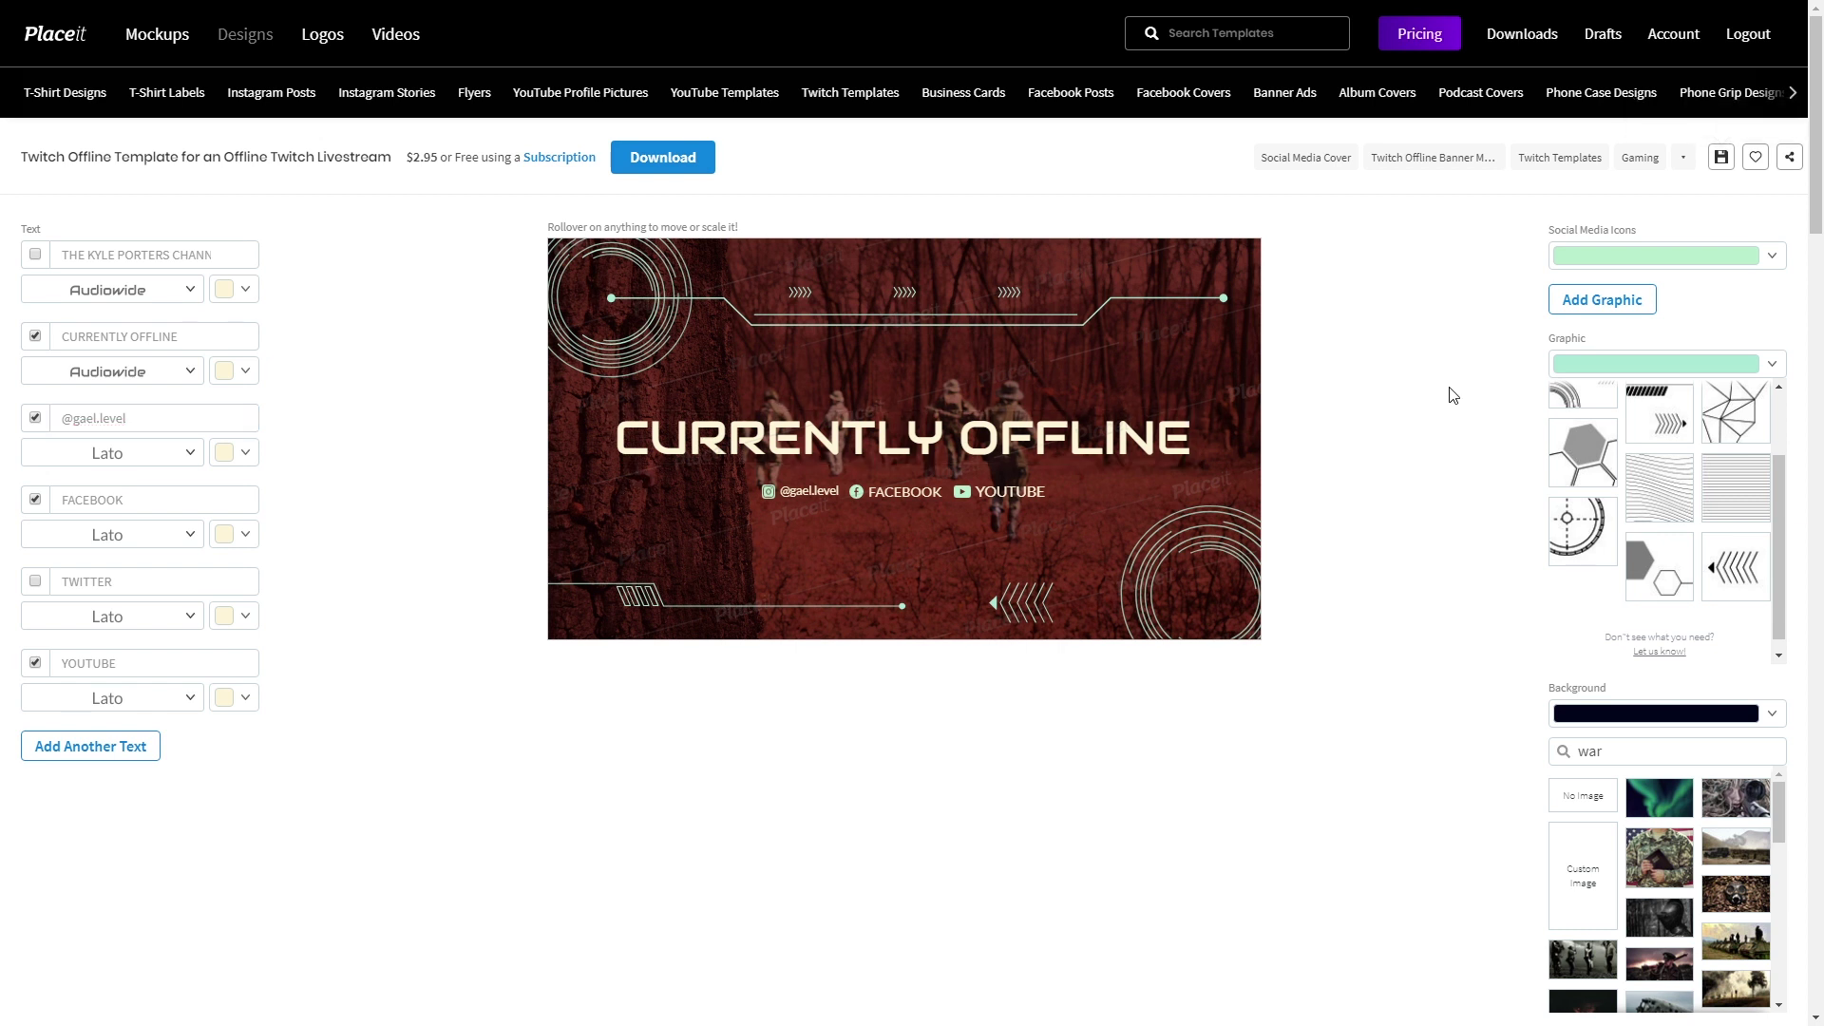
- Change the offline screen's decorative graphic to the hexagon pattern
{"action": "left_click", "coordinate": [1579, 454]}
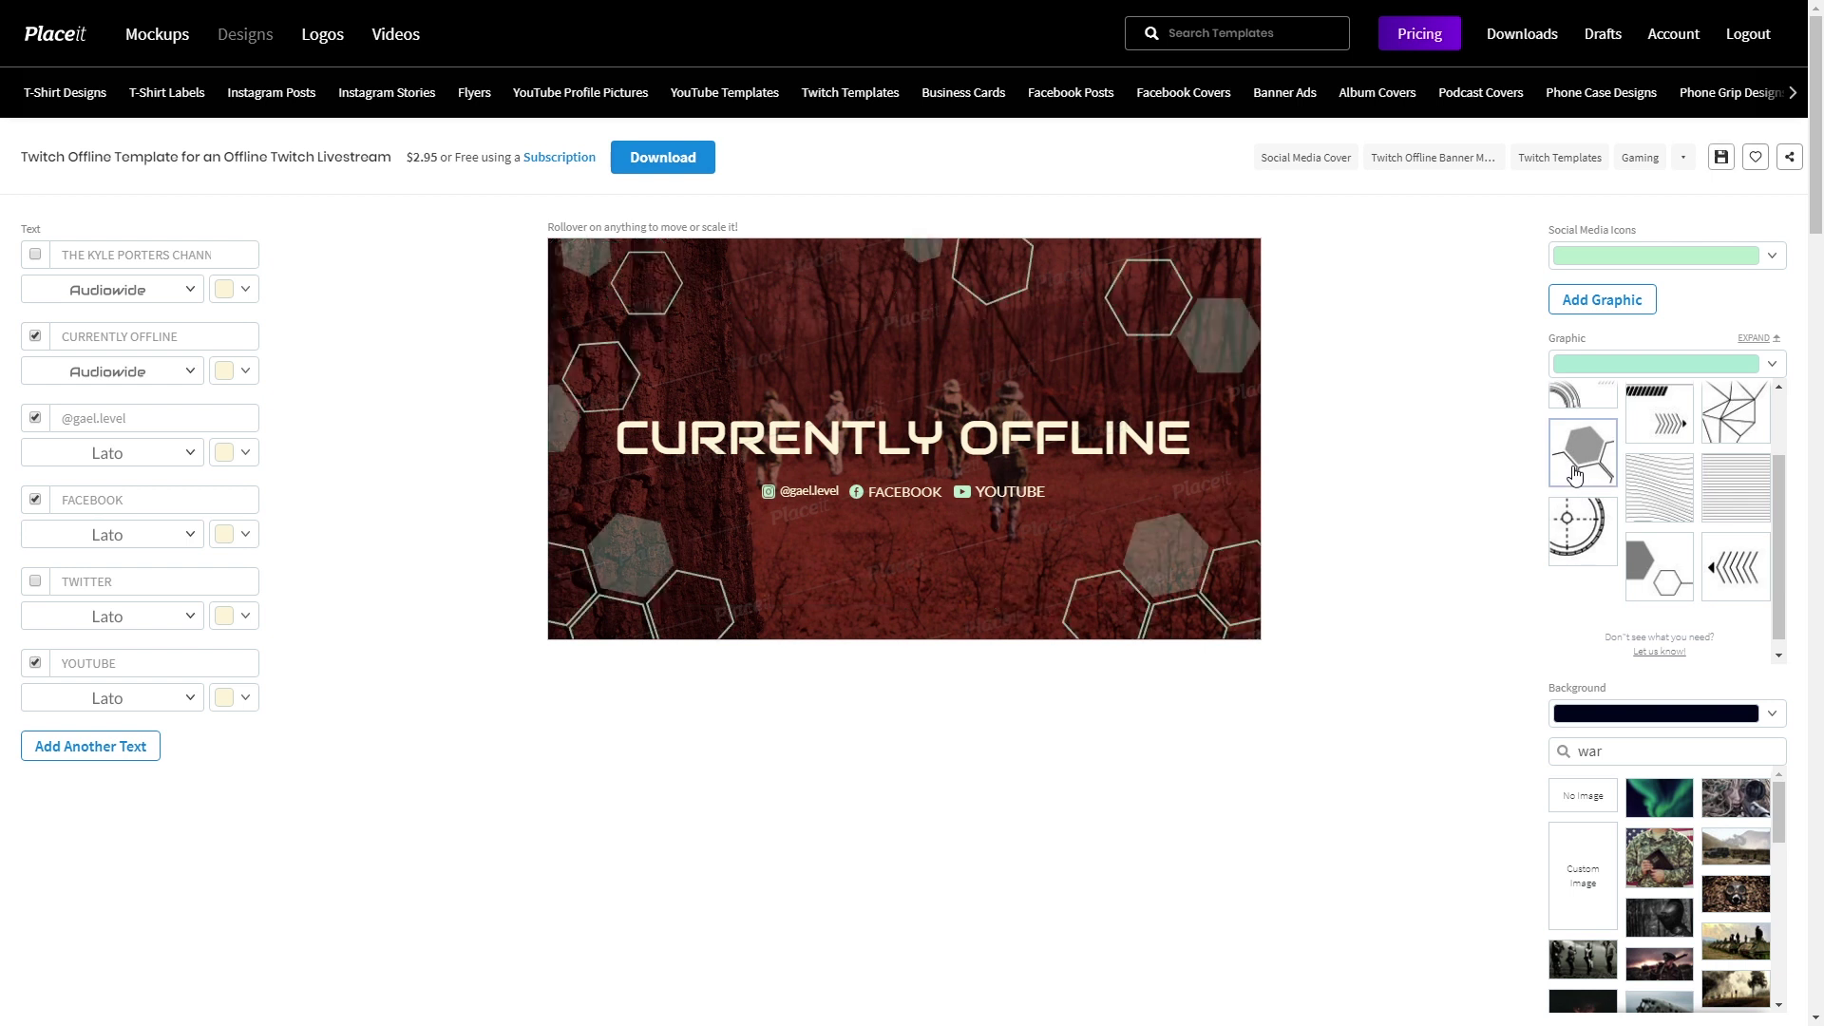
{"action": "scroll", "coordinate": [1691, 456], "scroll_direction": "up", "scroll_amount": 2}
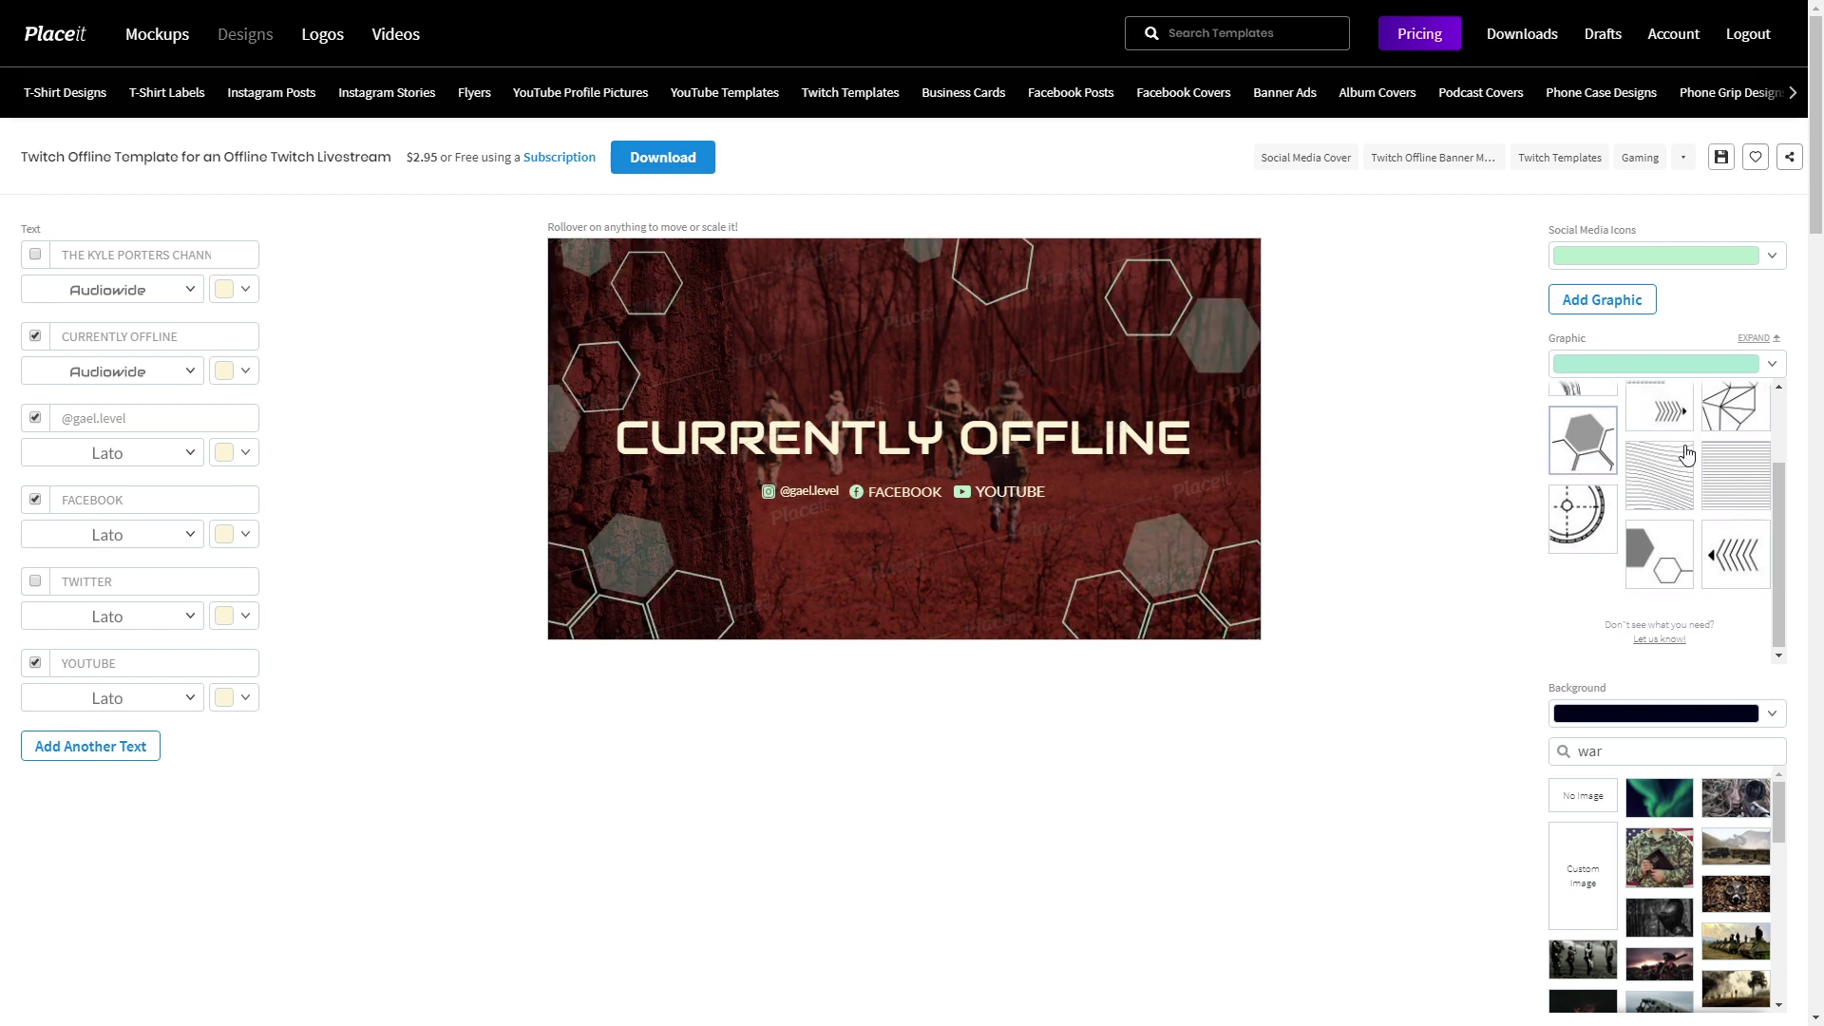
- Change the offline screen's decorative graphic to the segmented bars with circuit lines and color it bright purple
{"action": "left_click", "coordinate": [1728, 436]}
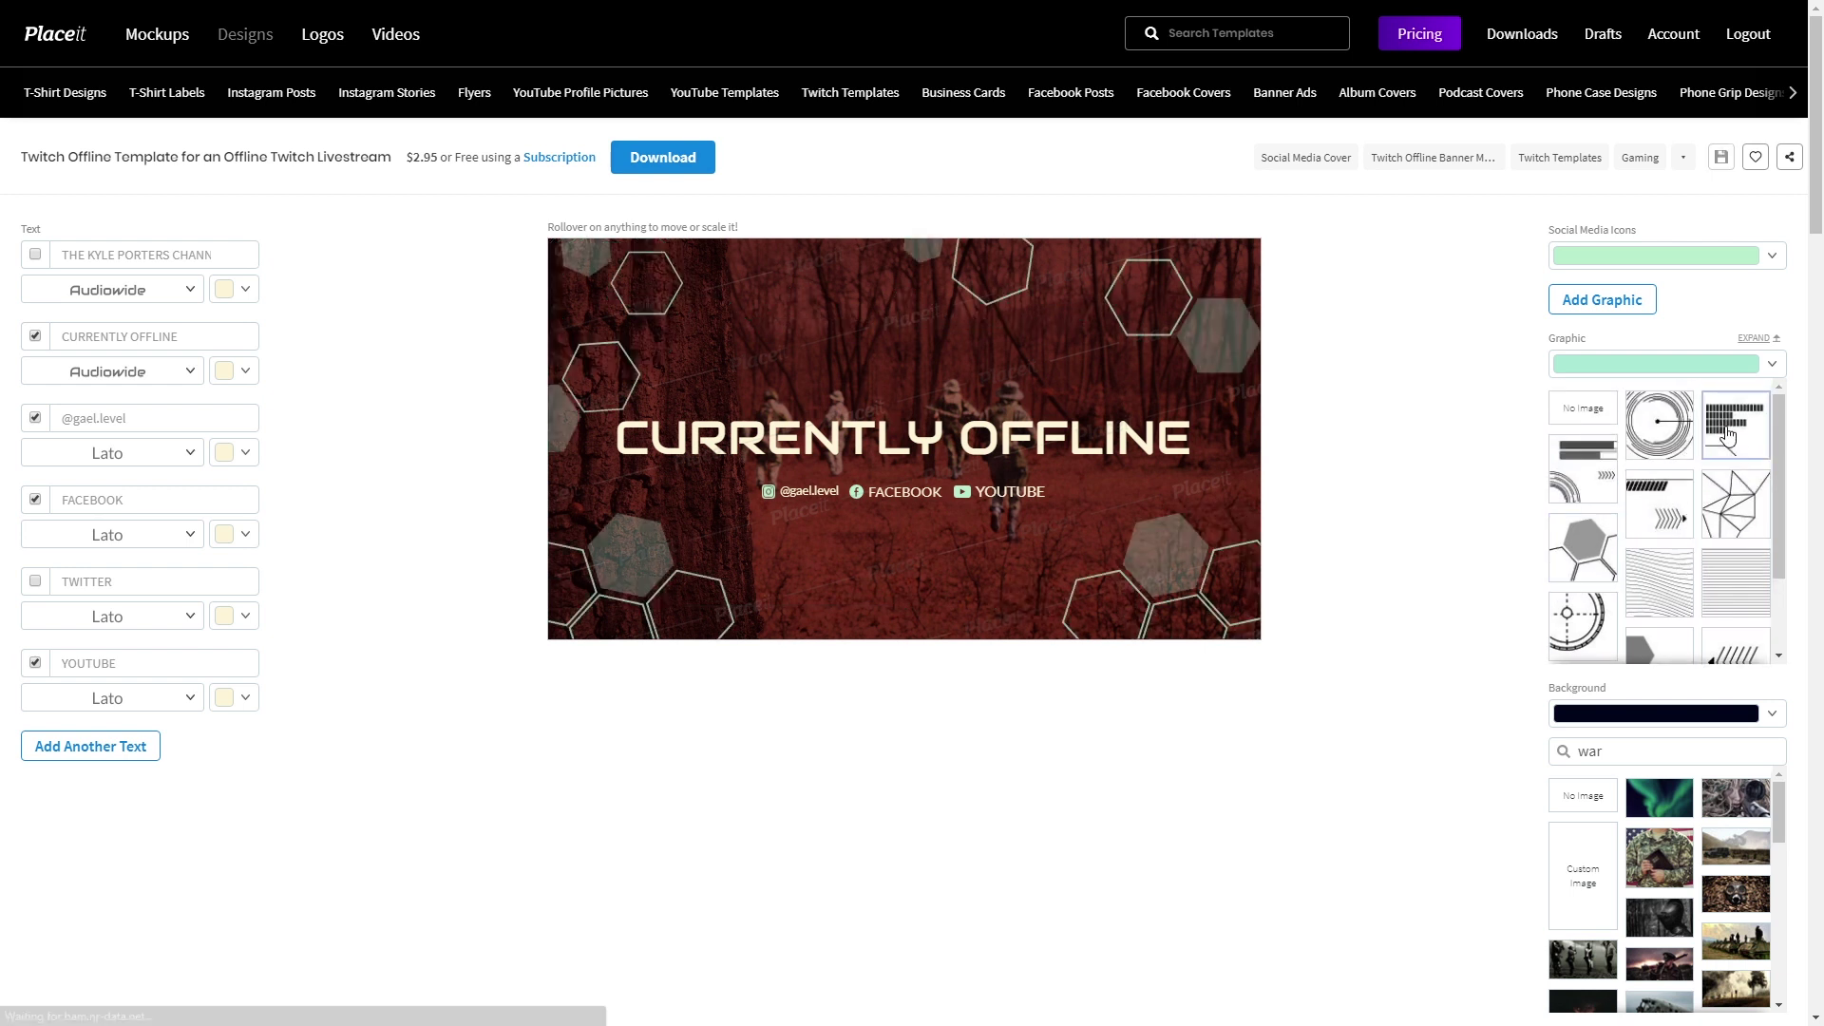
{"action": "left_click", "coordinate": [1769, 371]}
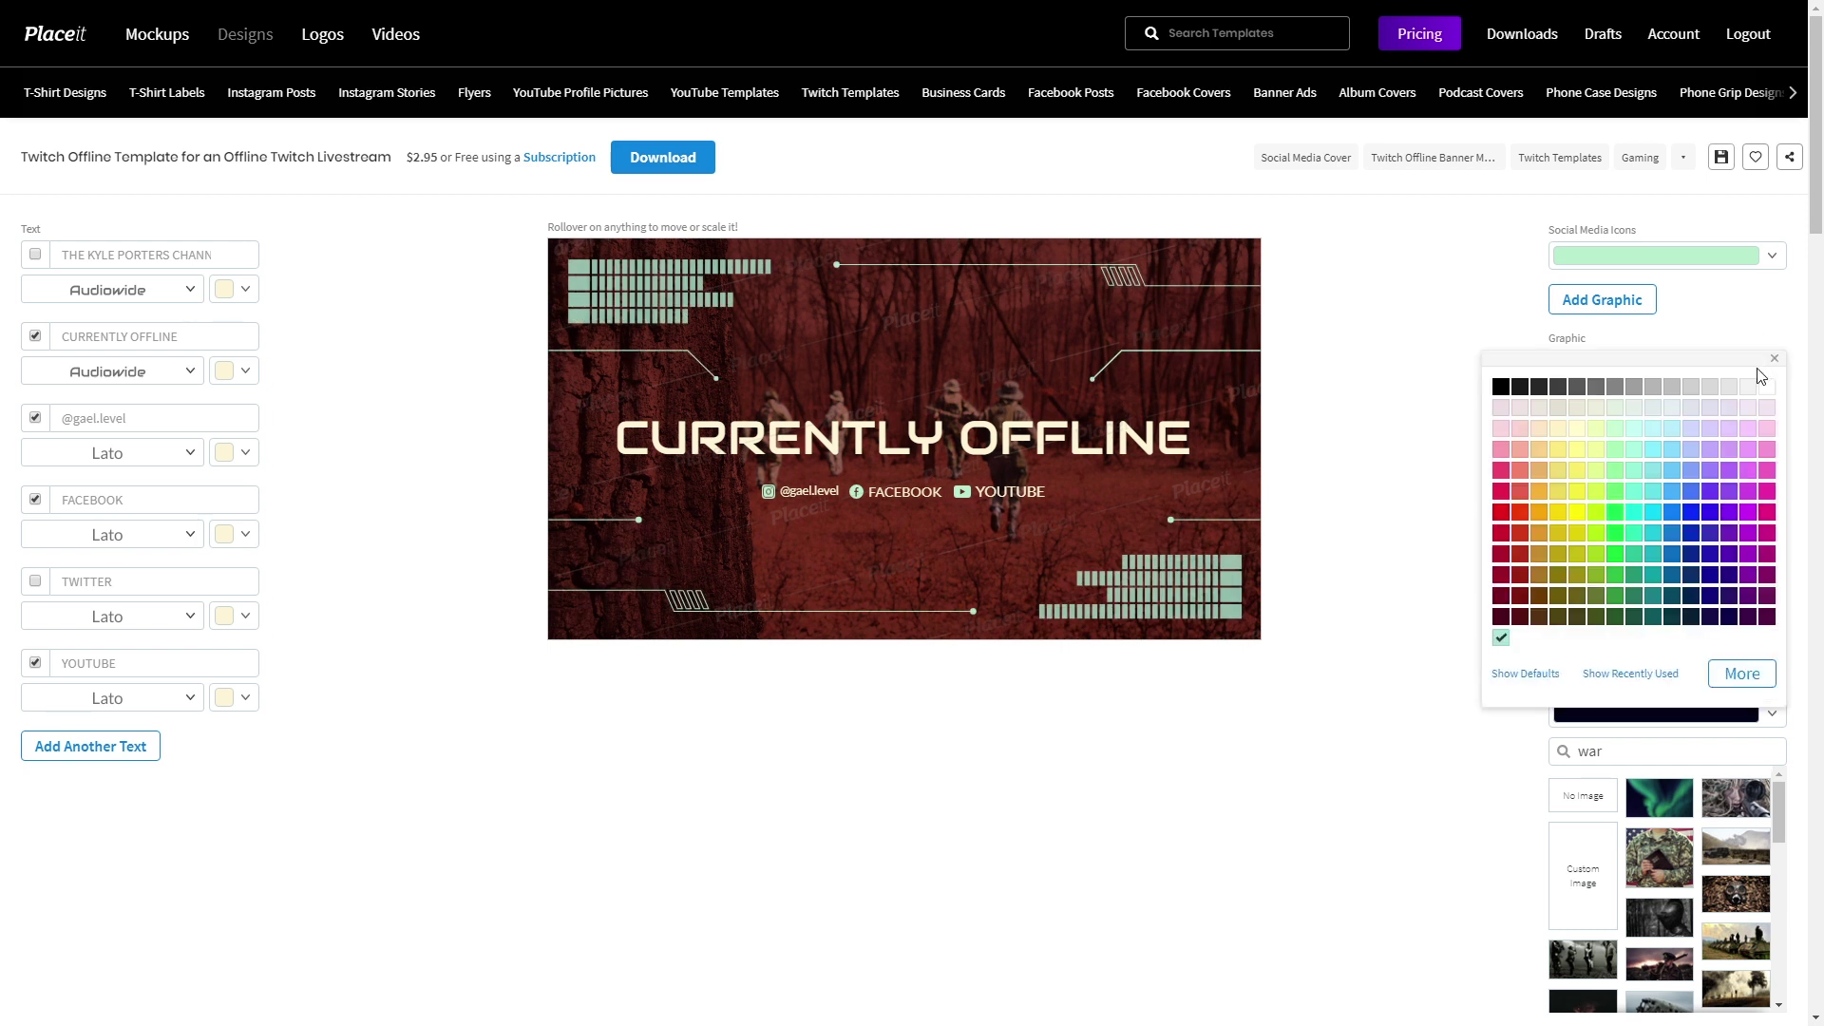
{"action": "left_click", "coordinate": [1749, 492]}
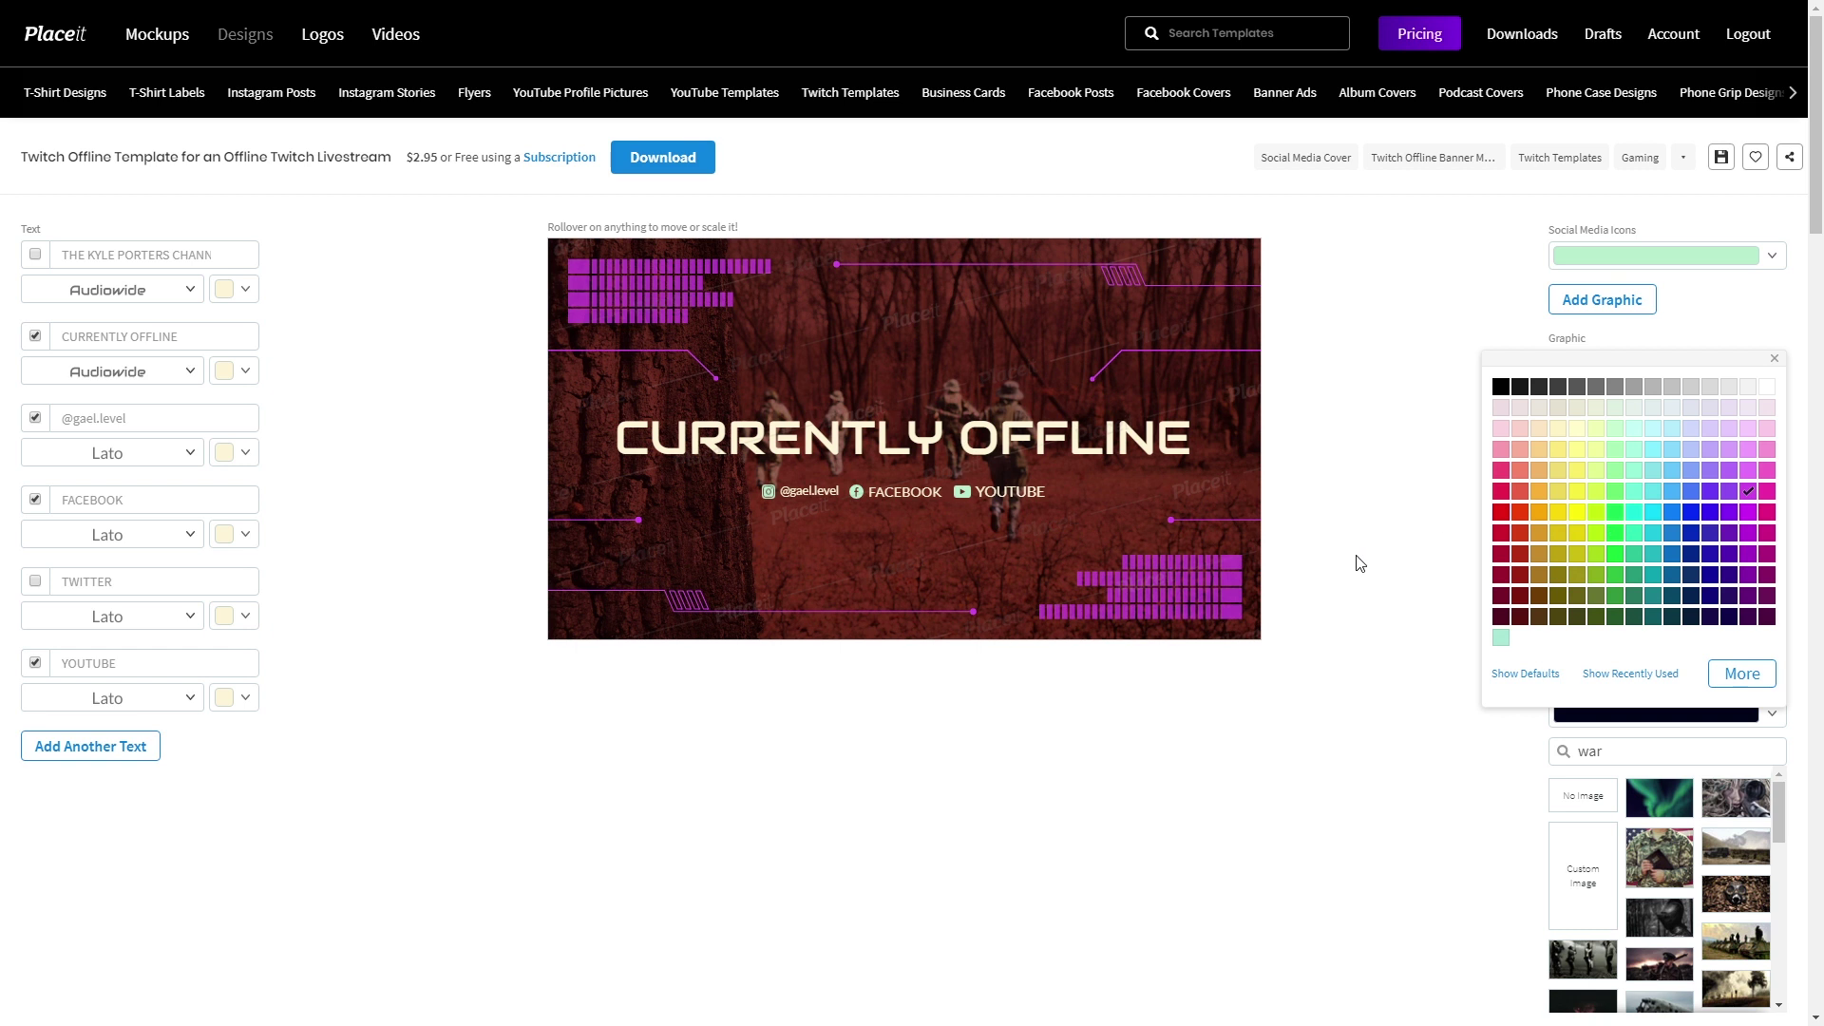
{"action": "left_click", "coordinate": [1384, 522]}
- Replace the offline screen's background with the dark image of an armored, helmeted warrior from the "war" results
{"action": "scroll", "coordinate": [1482, 694], "scroll_direction": "down", "scroll_amount": 2}
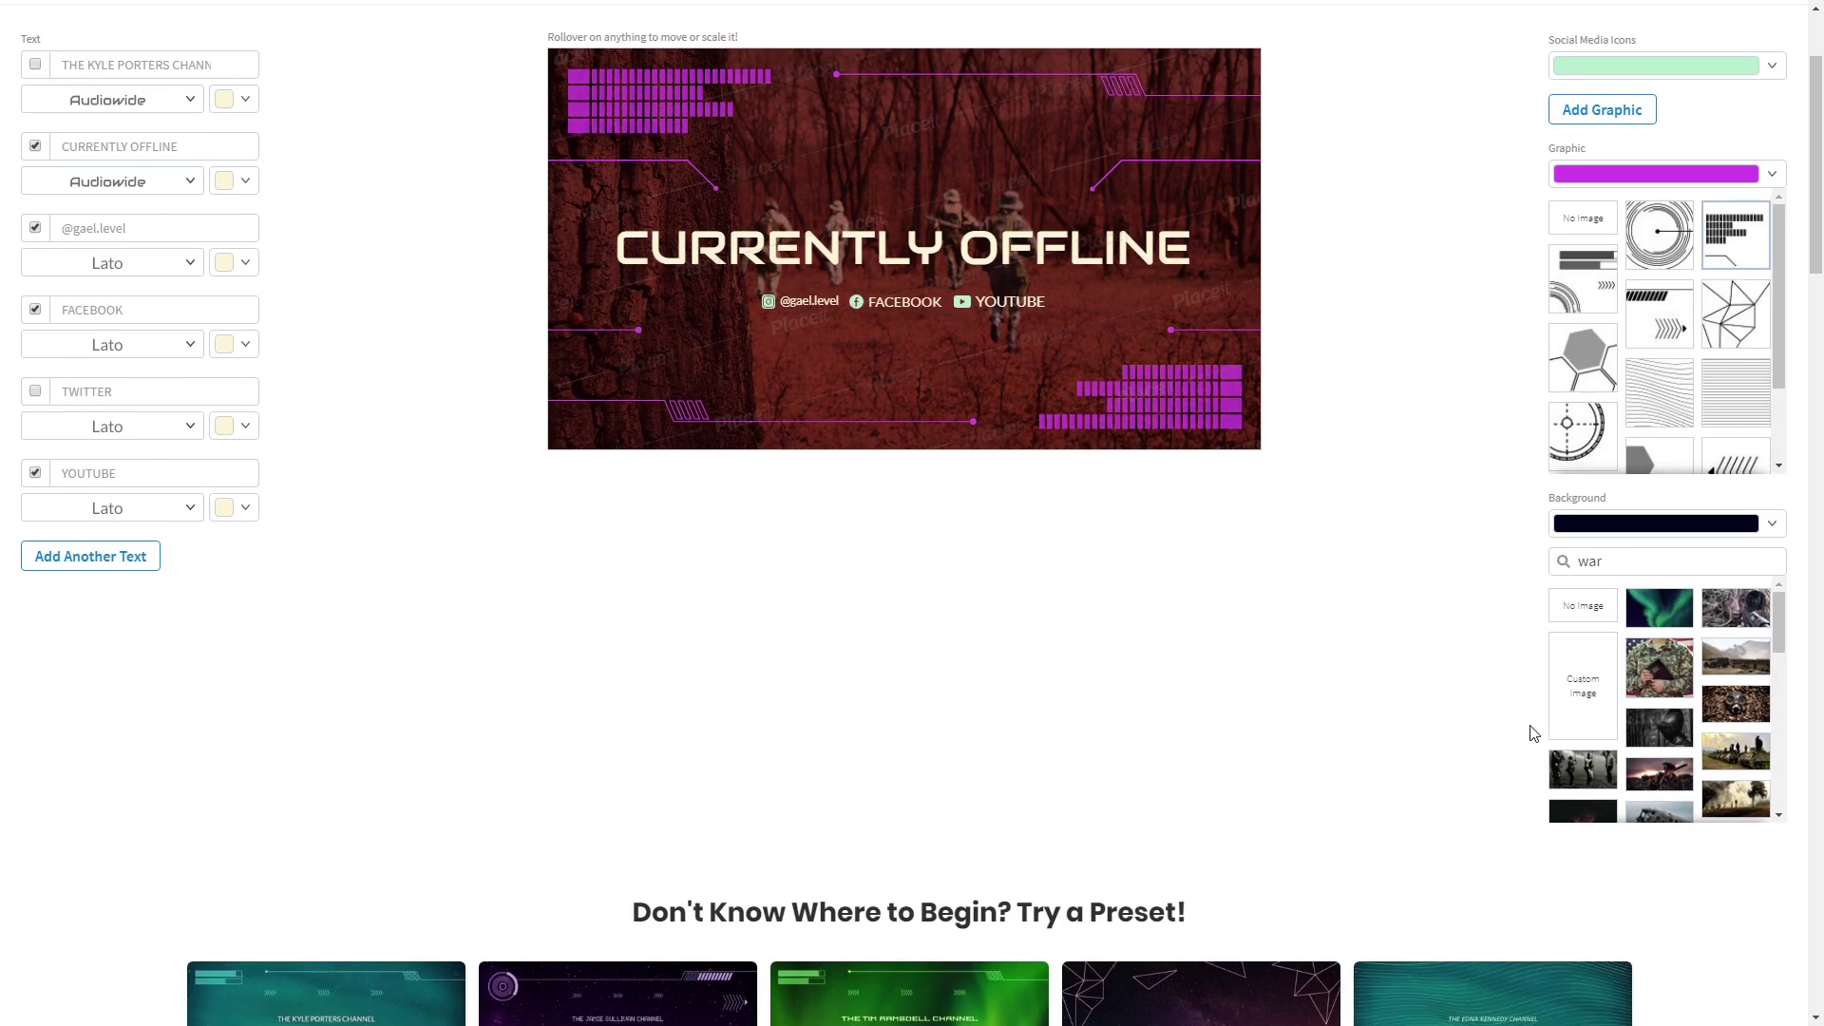
{"action": "scroll", "coordinate": [1701, 672], "scroll_direction": "down", "scroll_amount": 3}
{"action": "scroll", "coordinate": [1701, 672], "scroll_direction": "down", "scroll_amount": 2}
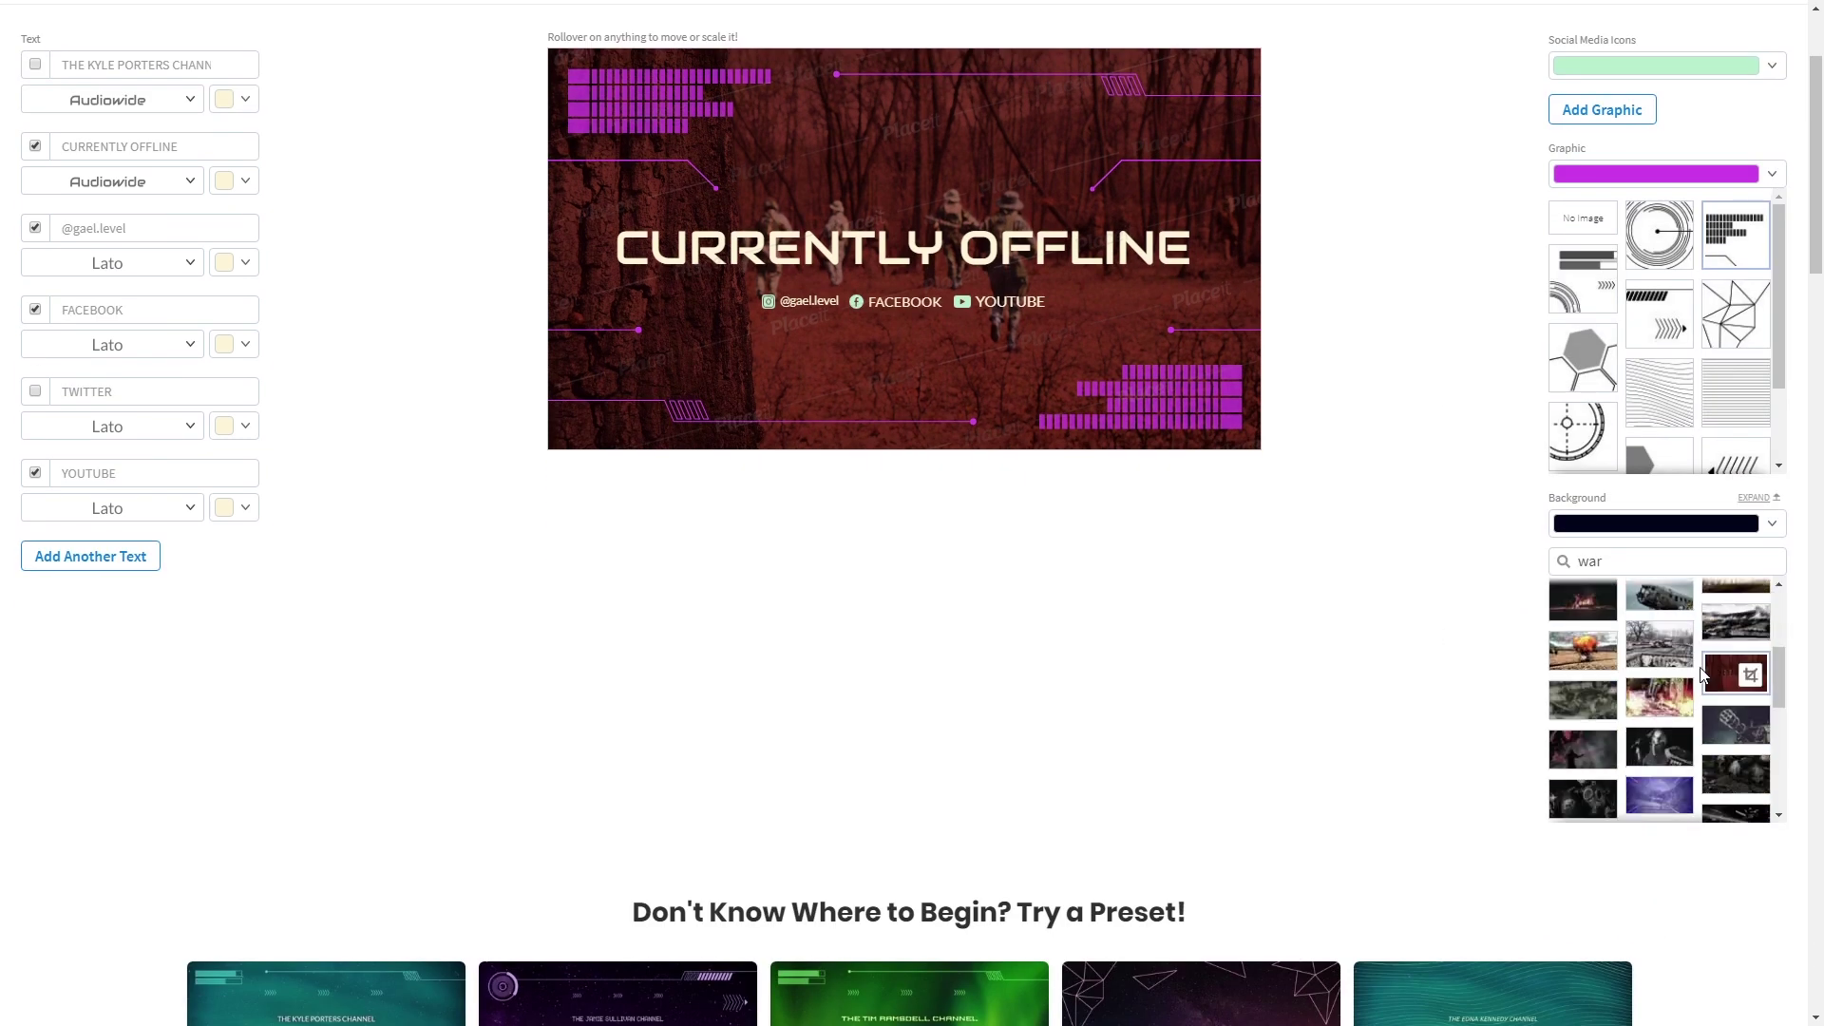
{"action": "left_click", "coordinate": [1661, 742]}
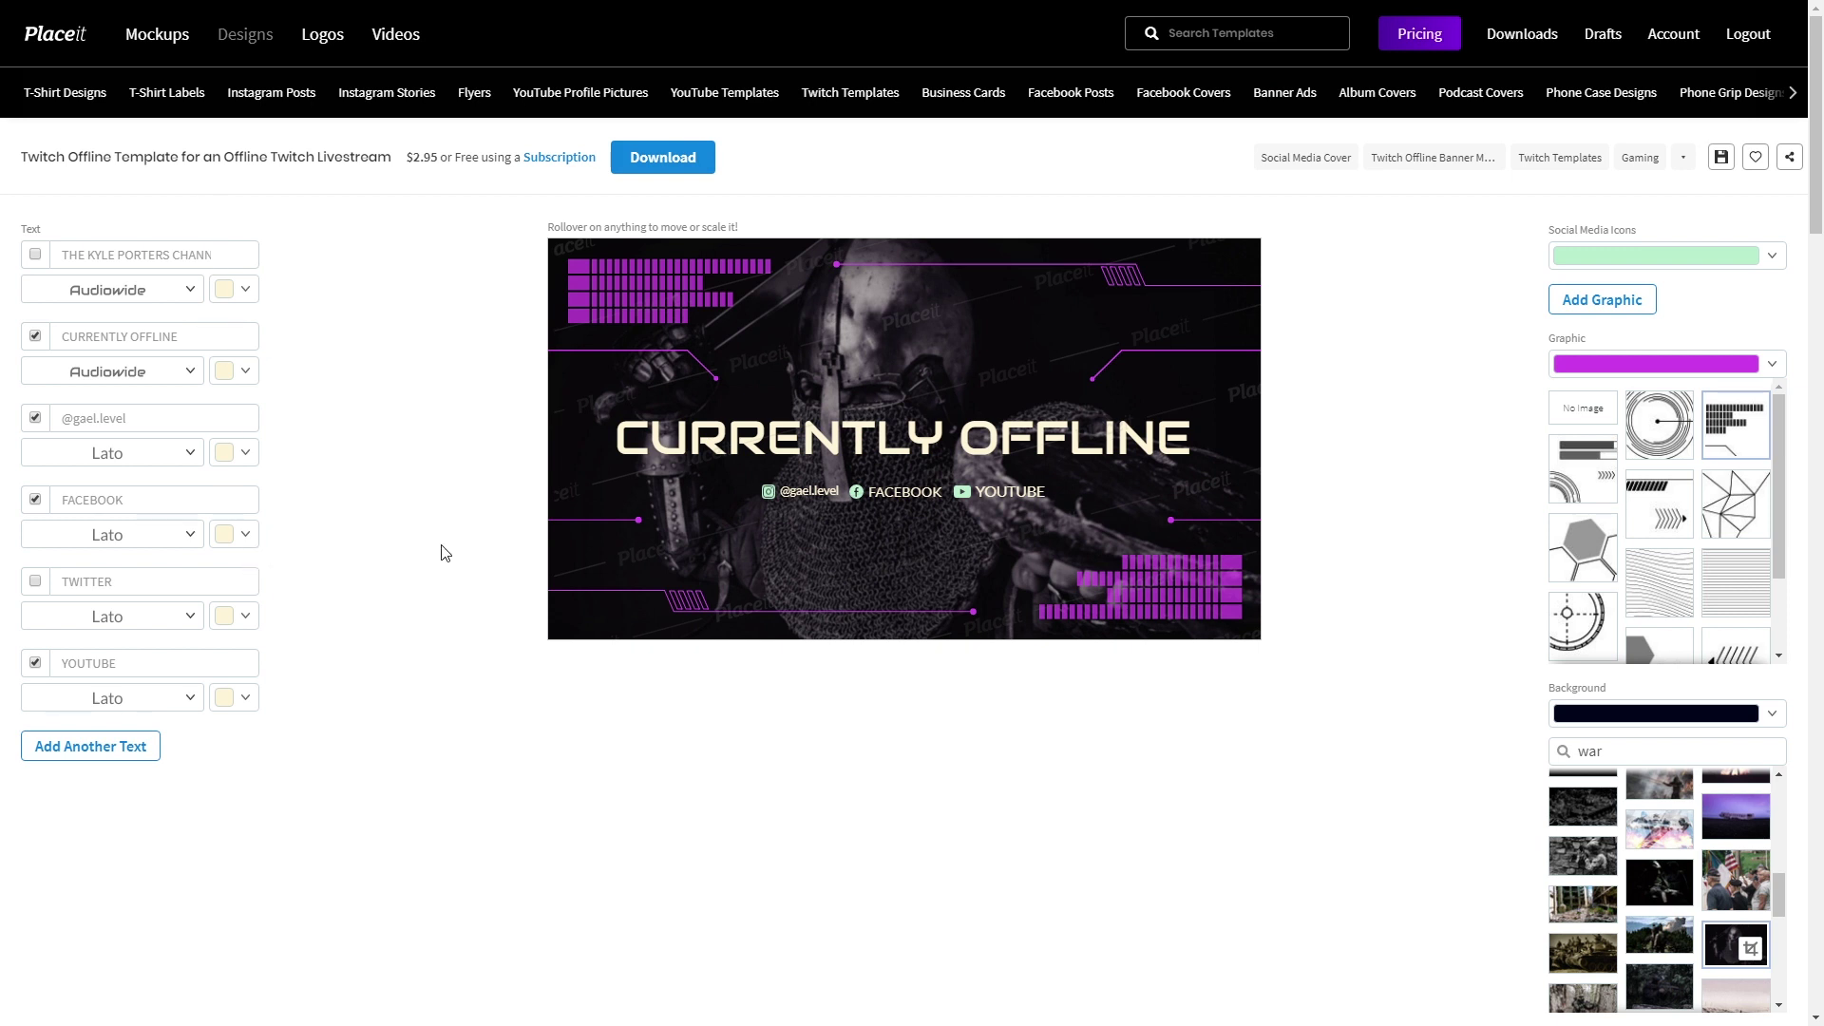
- Go to the Twitch templates and search within them for "avatar"
{"action": "left_click", "coordinate": [829, 95]}
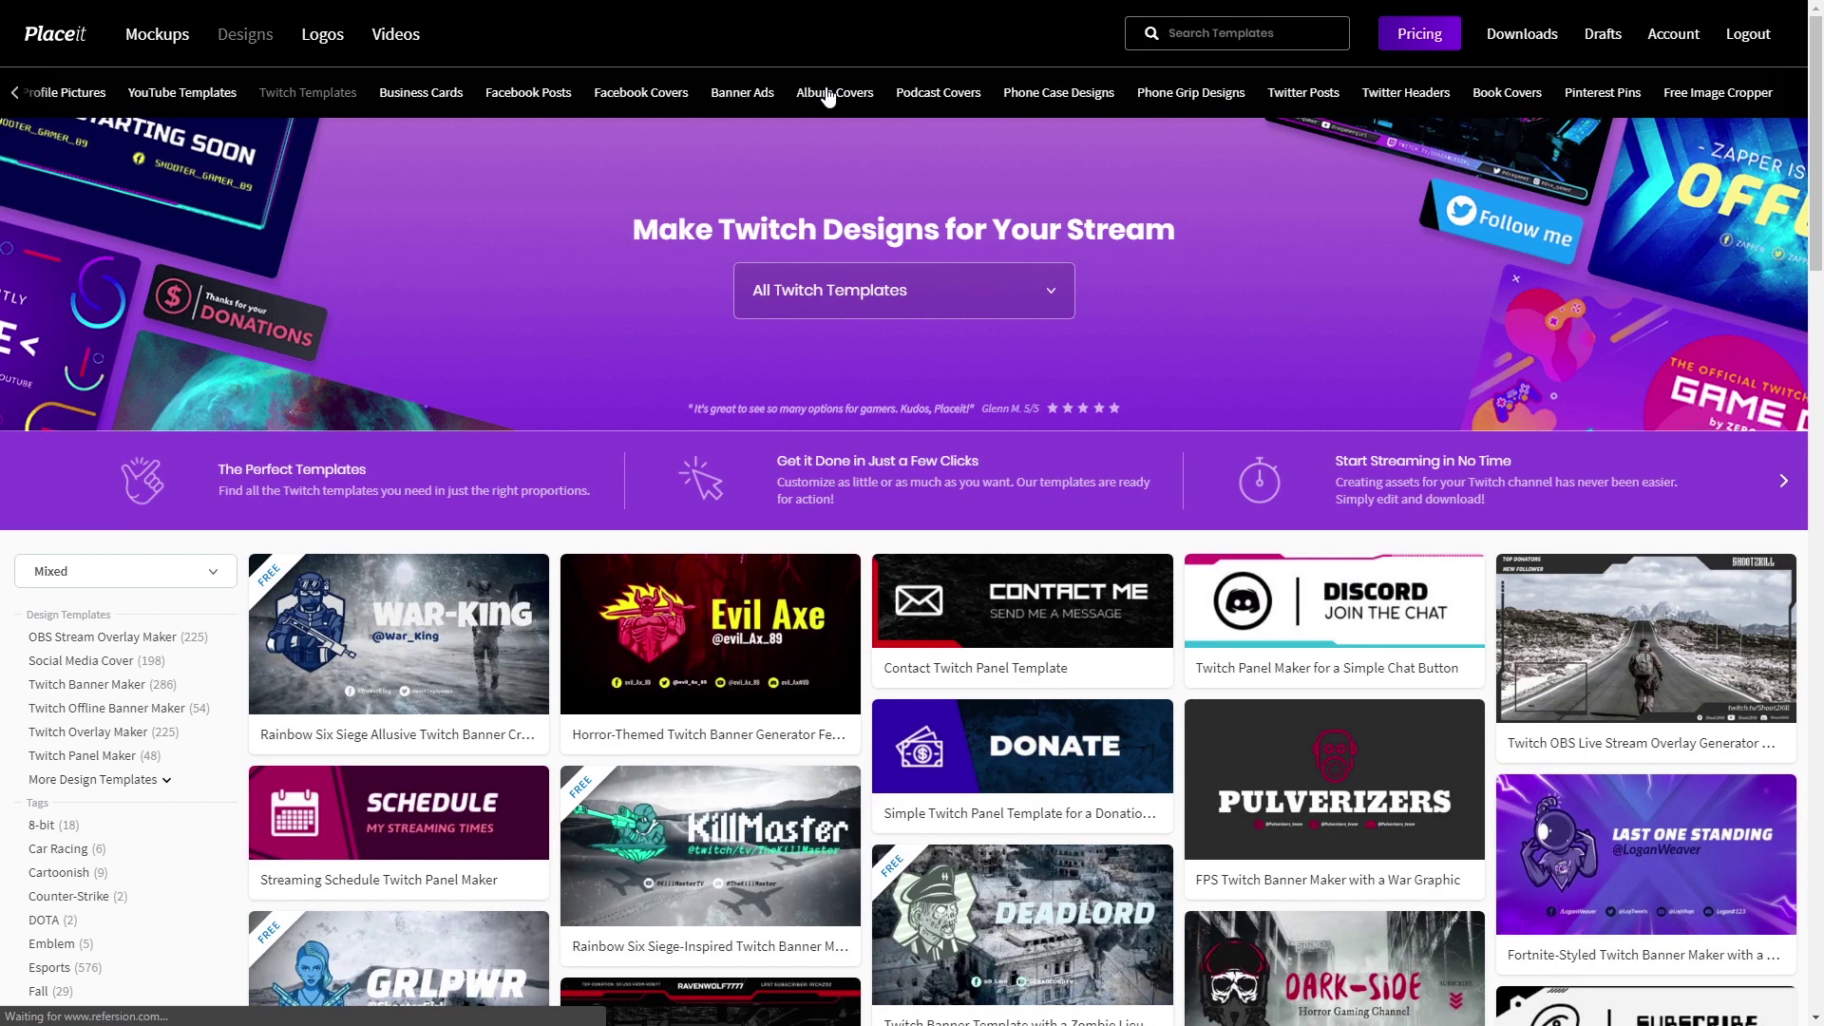
{"action": "left_click", "coordinate": [1171, 34]}
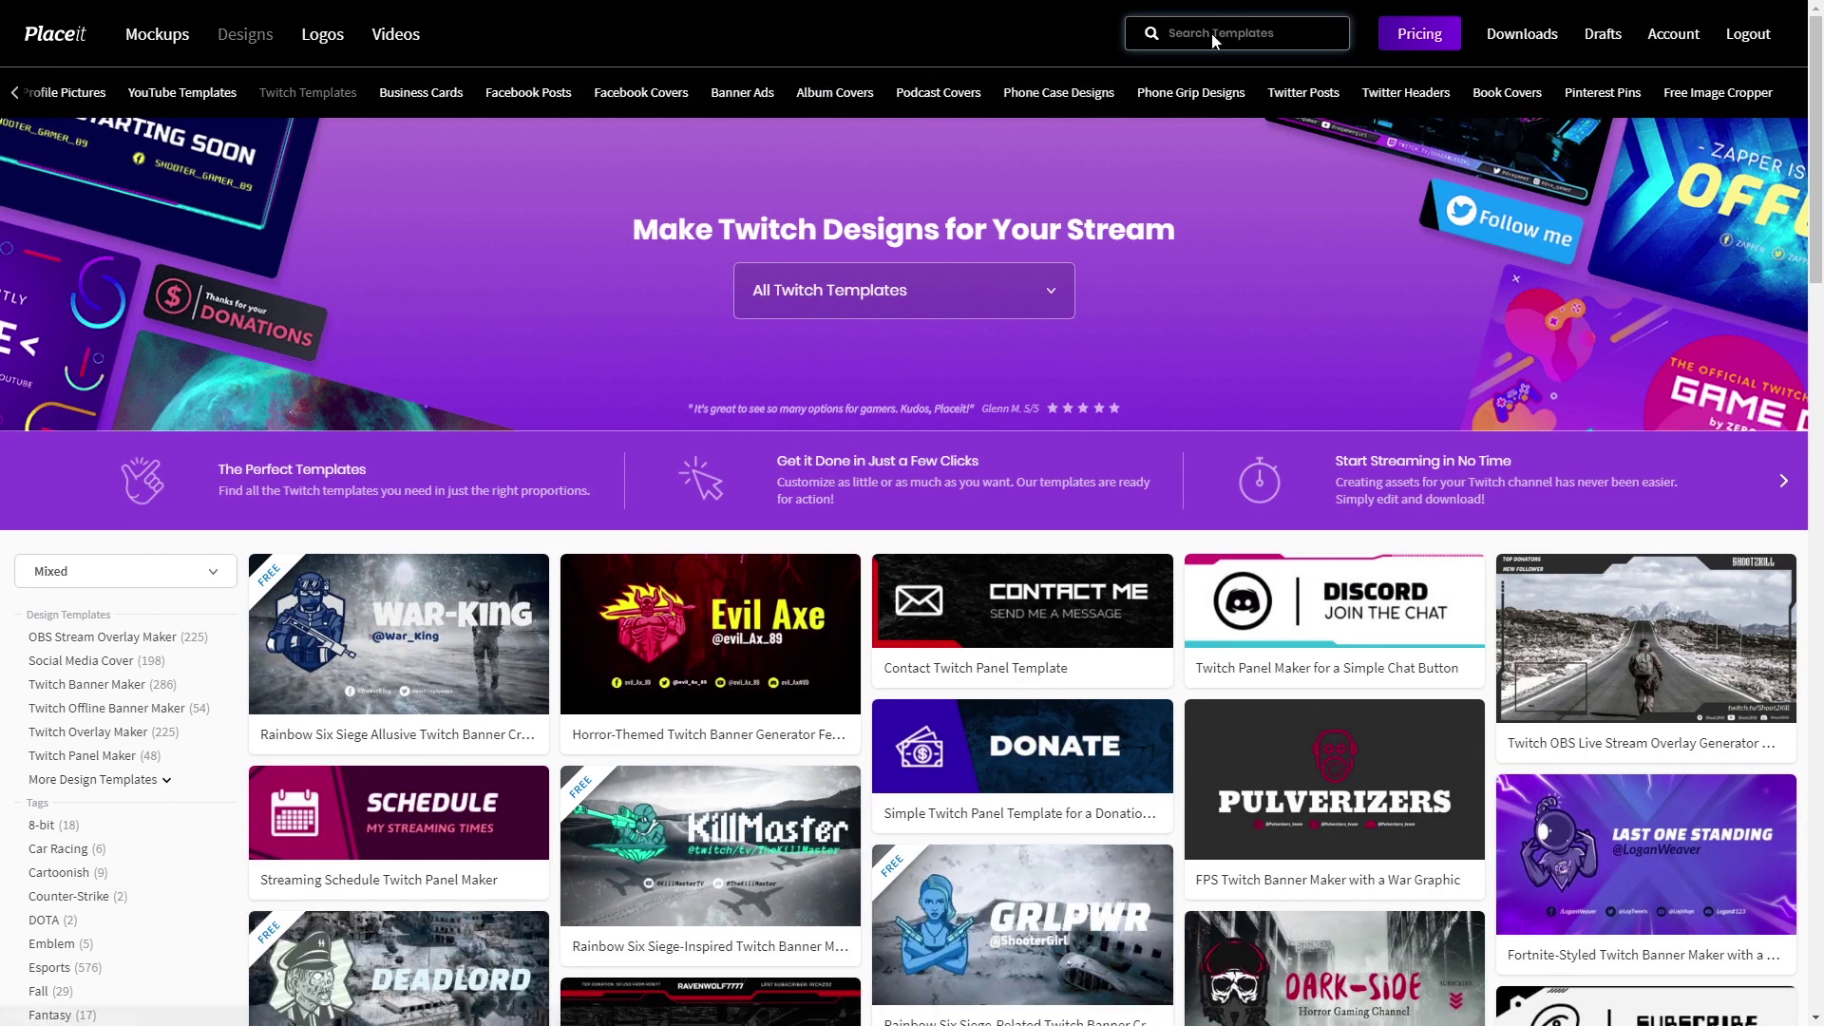
{"action": "type", "text": "avva"}
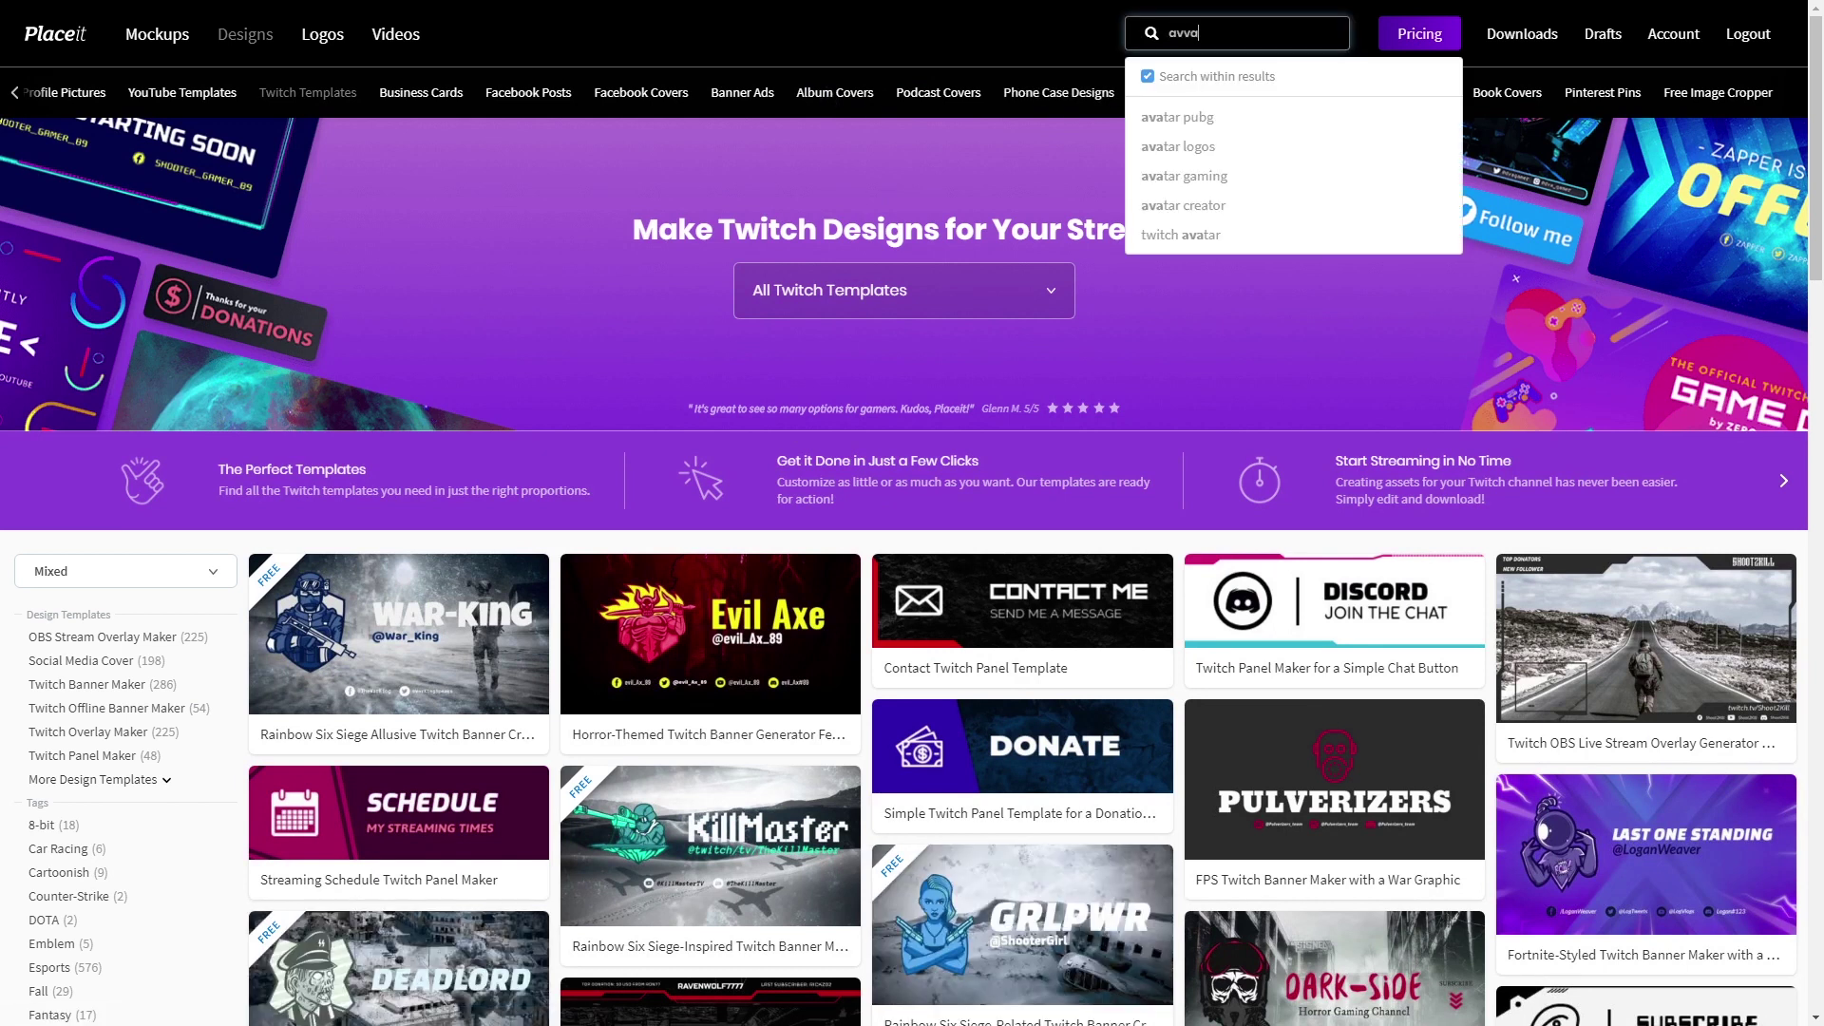
{"action": "key", "text": "BackSpace"}
{"action": "key", "text": "Return"}
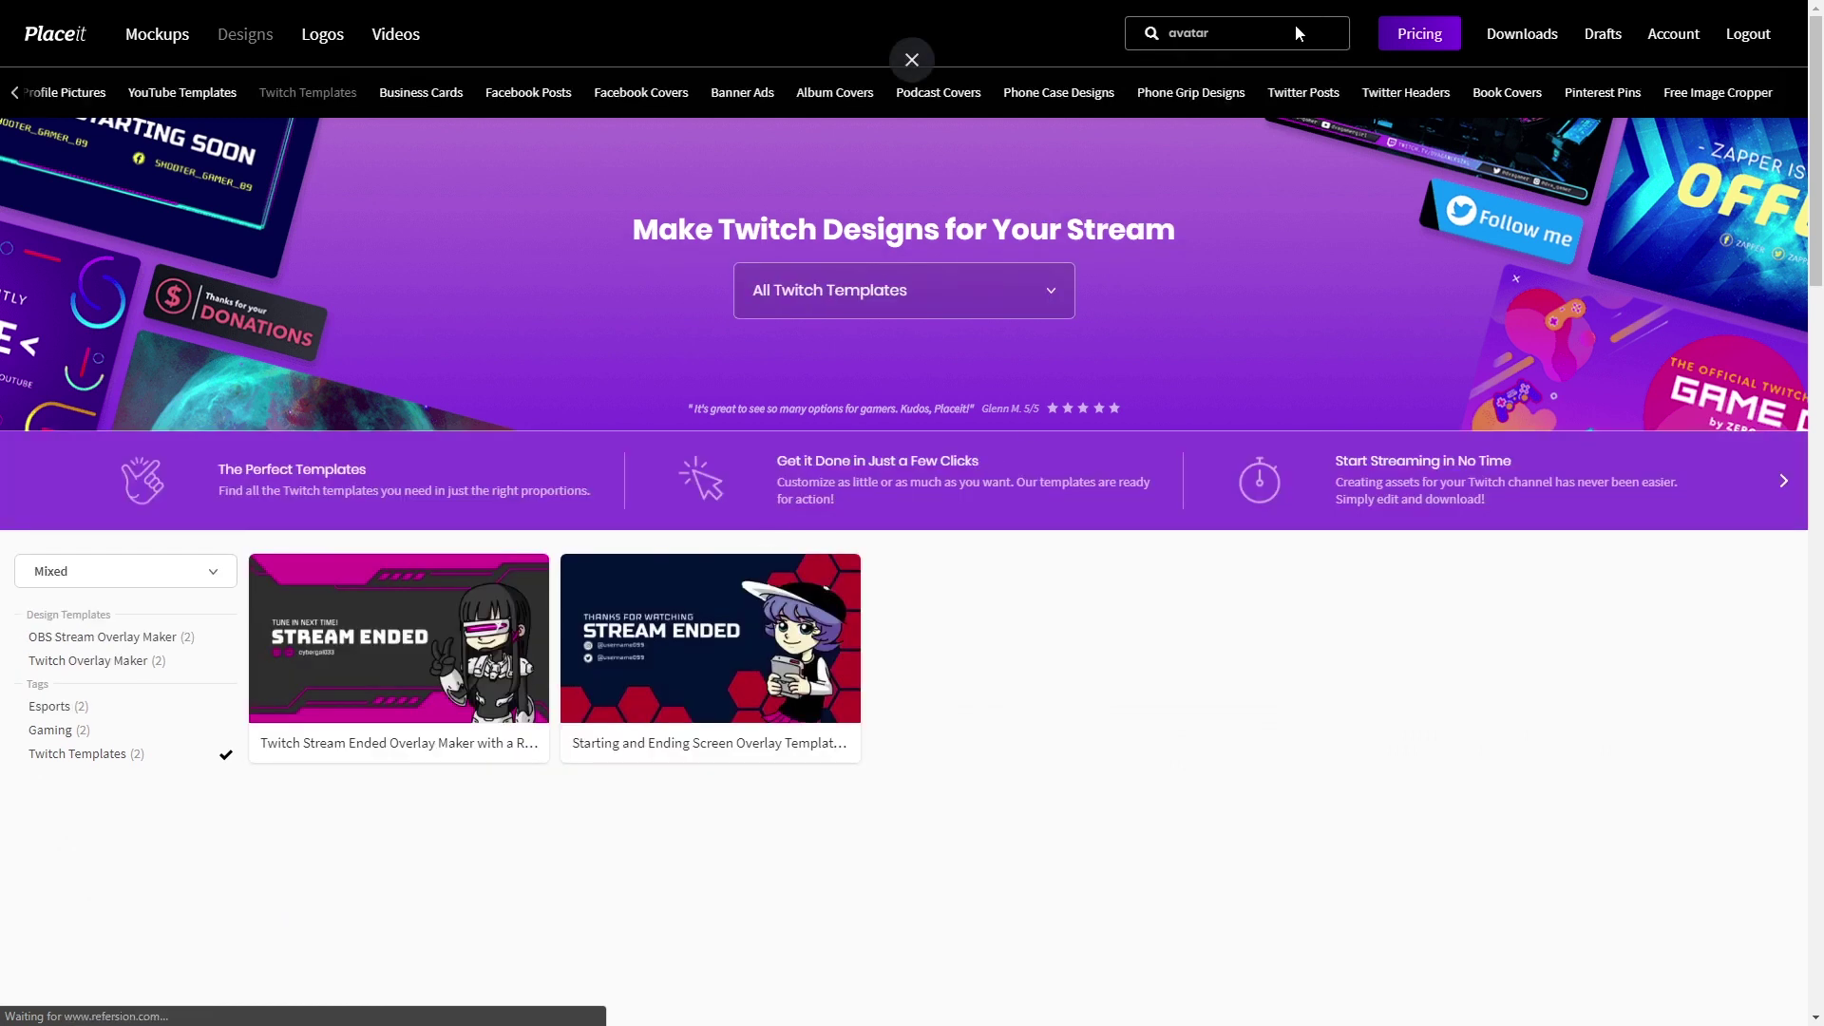
- Open the Twitch Stream Ended overlay with the robot avatar and swap its main graphic for the purple-haired character wearing a cap
{"action": "left_click", "coordinate": [391, 671]}
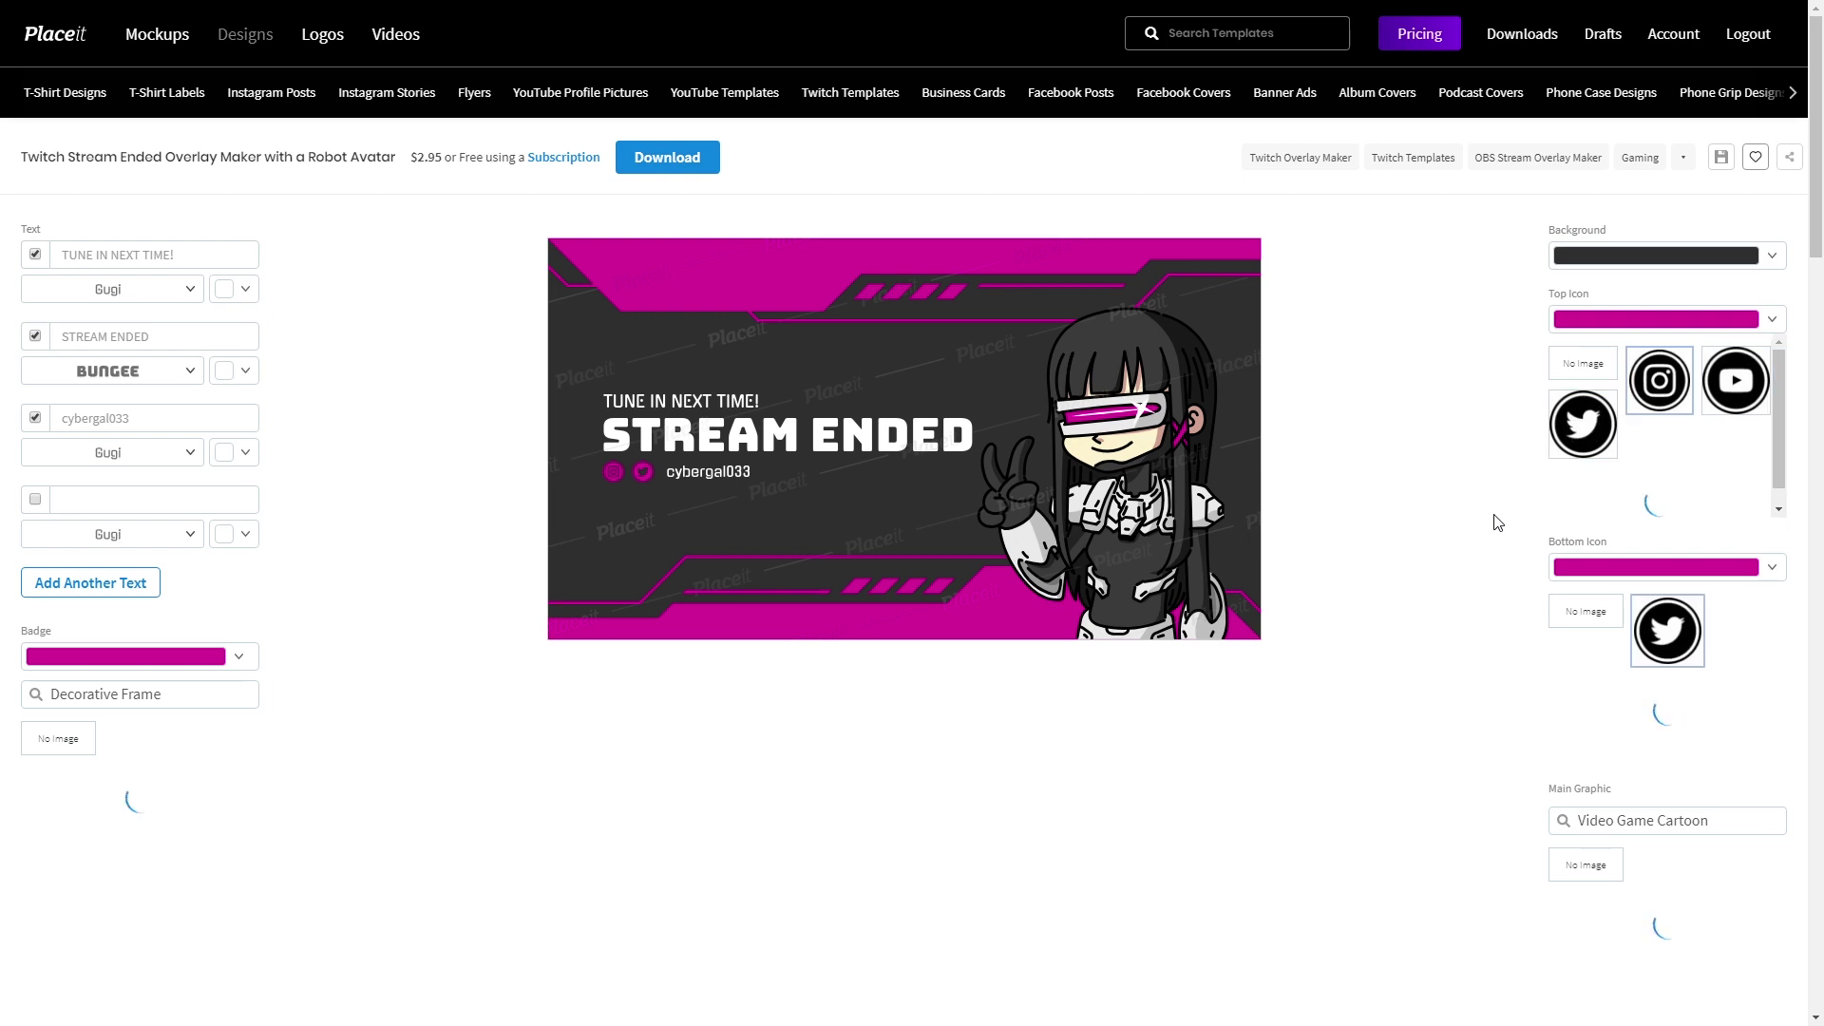
{"action": "scroll", "coordinate": [1615, 732], "scroll_direction": "down", "scroll_amount": 2}
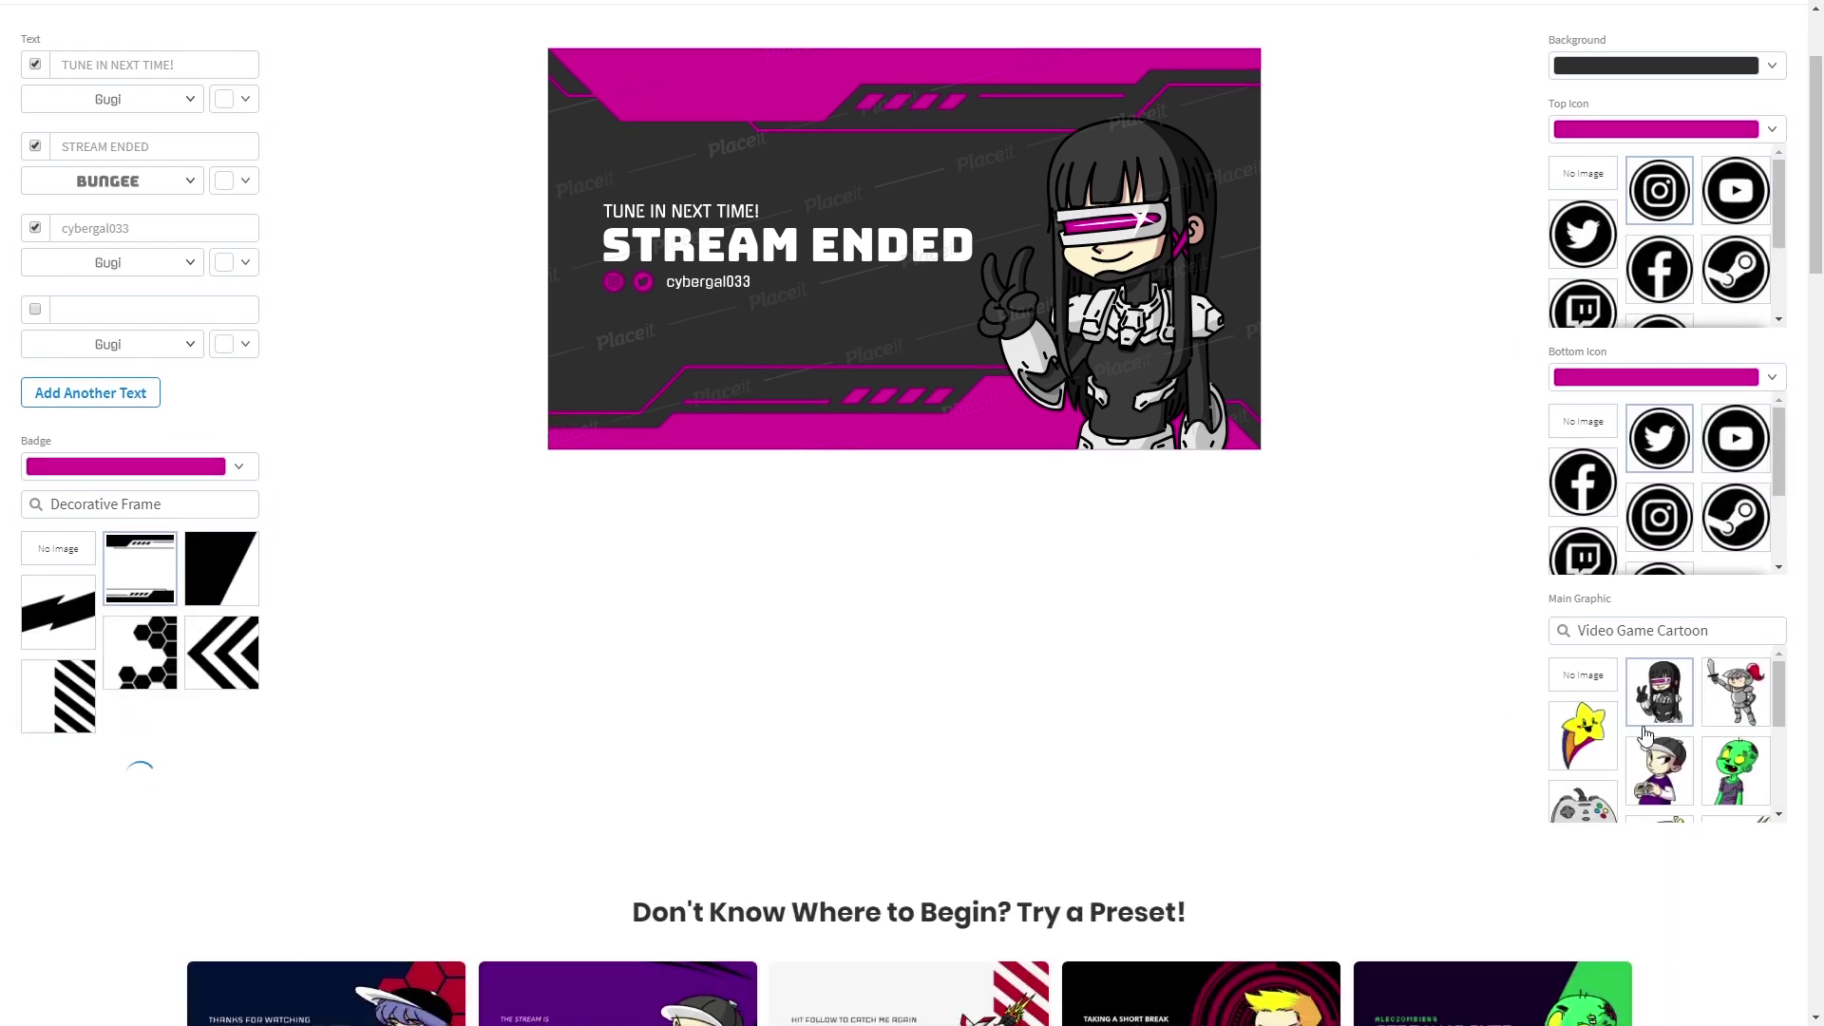
{"action": "scroll", "coordinate": [1653, 736], "scroll_direction": "down", "scroll_amount": 2}
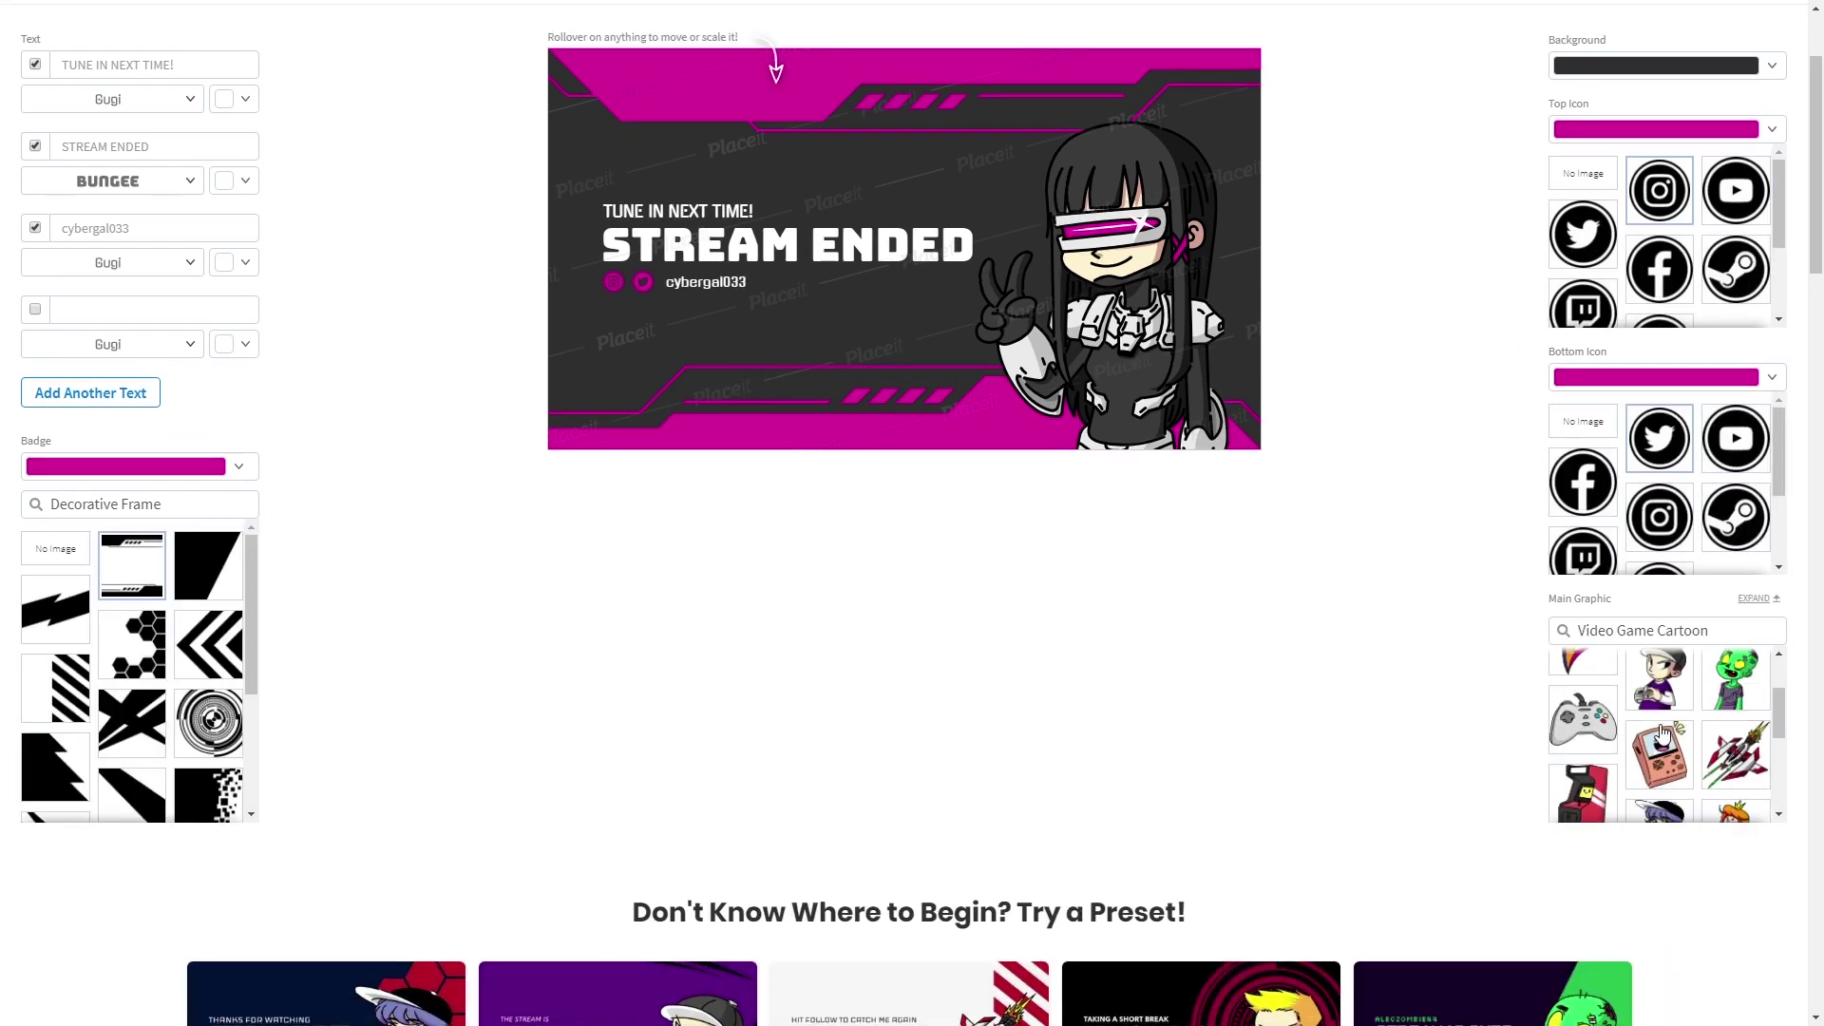
{"action": "scroll", "coordinate": [1661, 734], "scroll_direction": "down", "scroll_amount": 3}
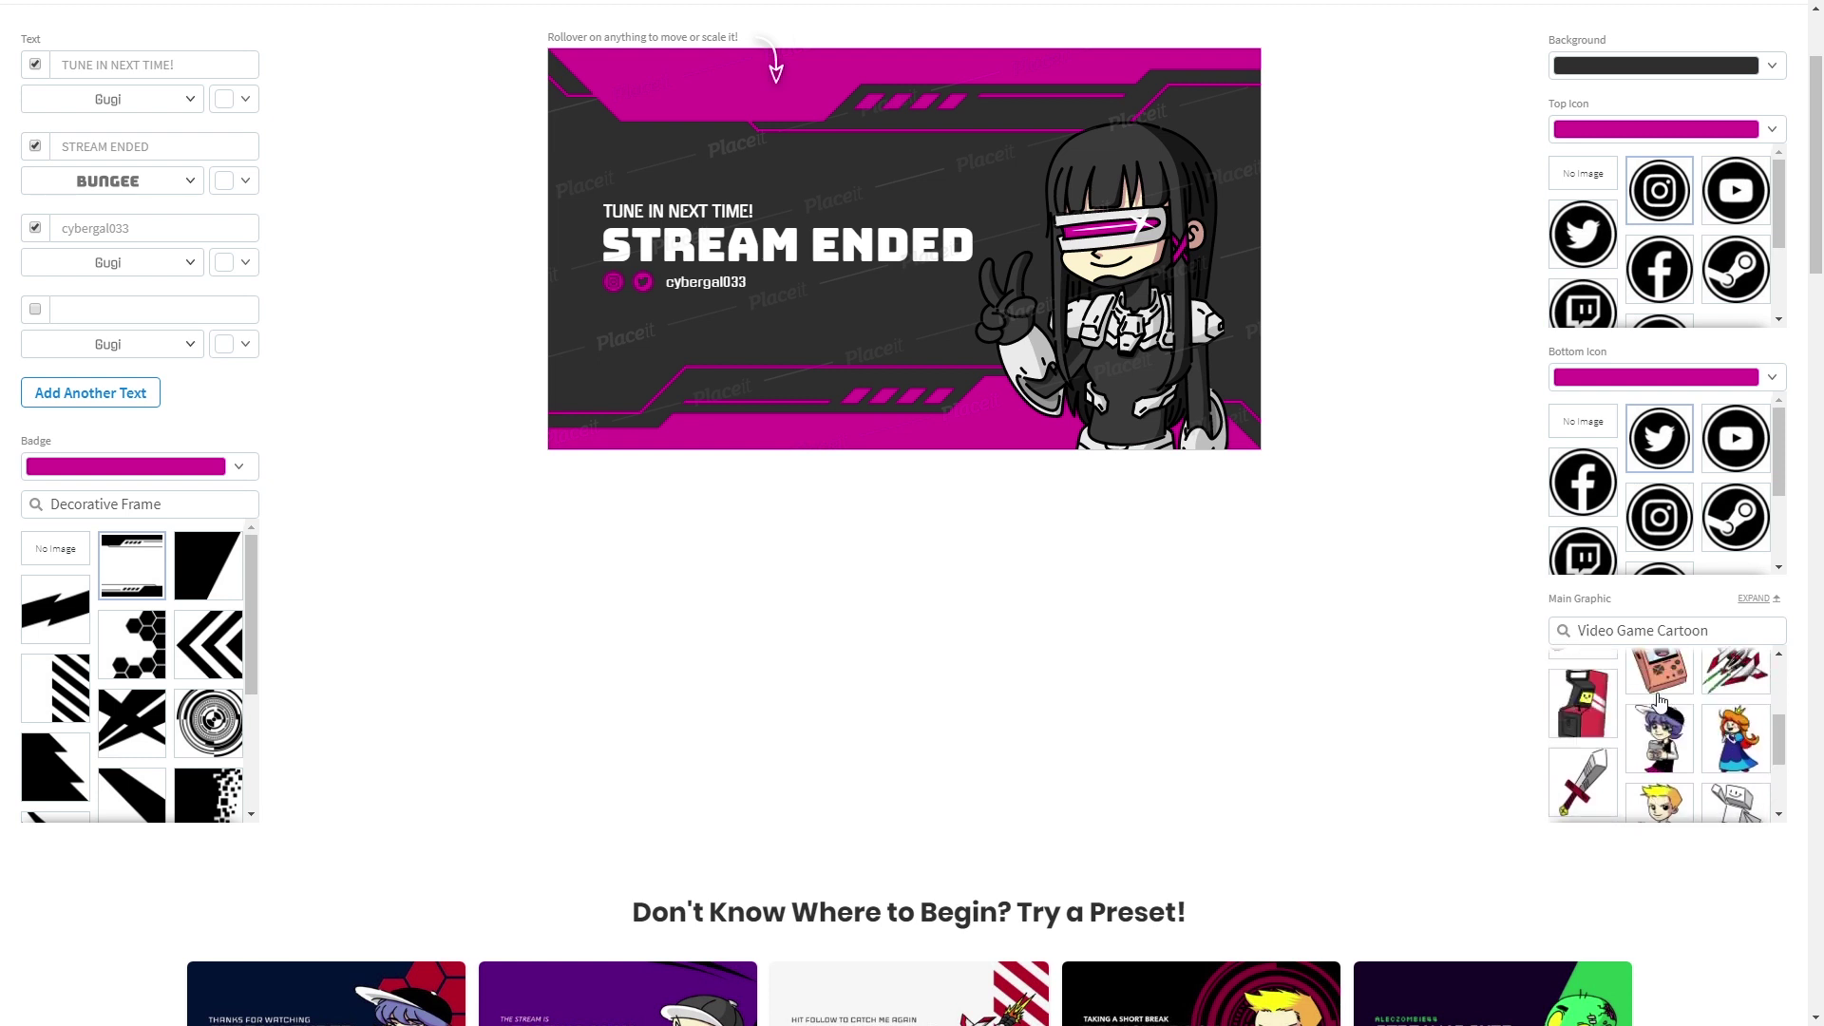
{"action": "left_click", "coordinate": [1660, 751]}
{"action": "scroll", "coordinate": [1490, 757], "scroll_direction": "down", "scroll_amount": 5}
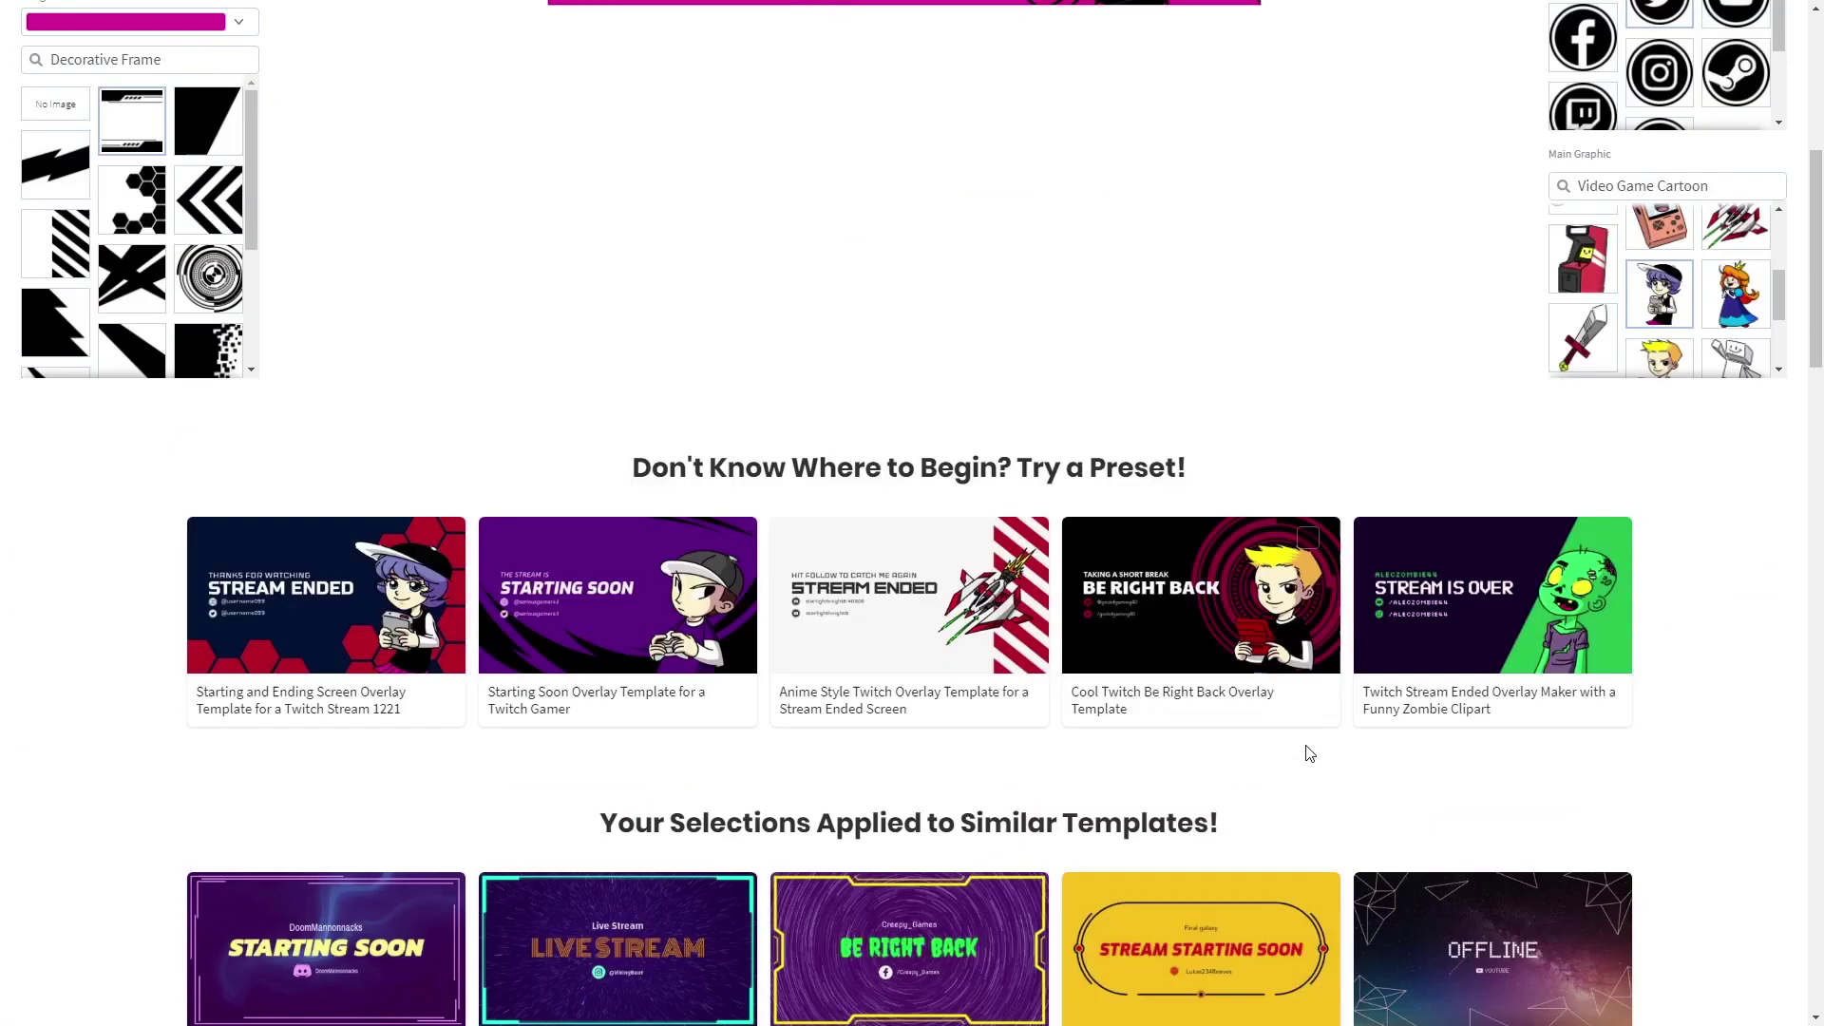
{"action": "scroll", "coordinate": [1264, 707], "scroll_direction": "up", "scroll_amount": 7}
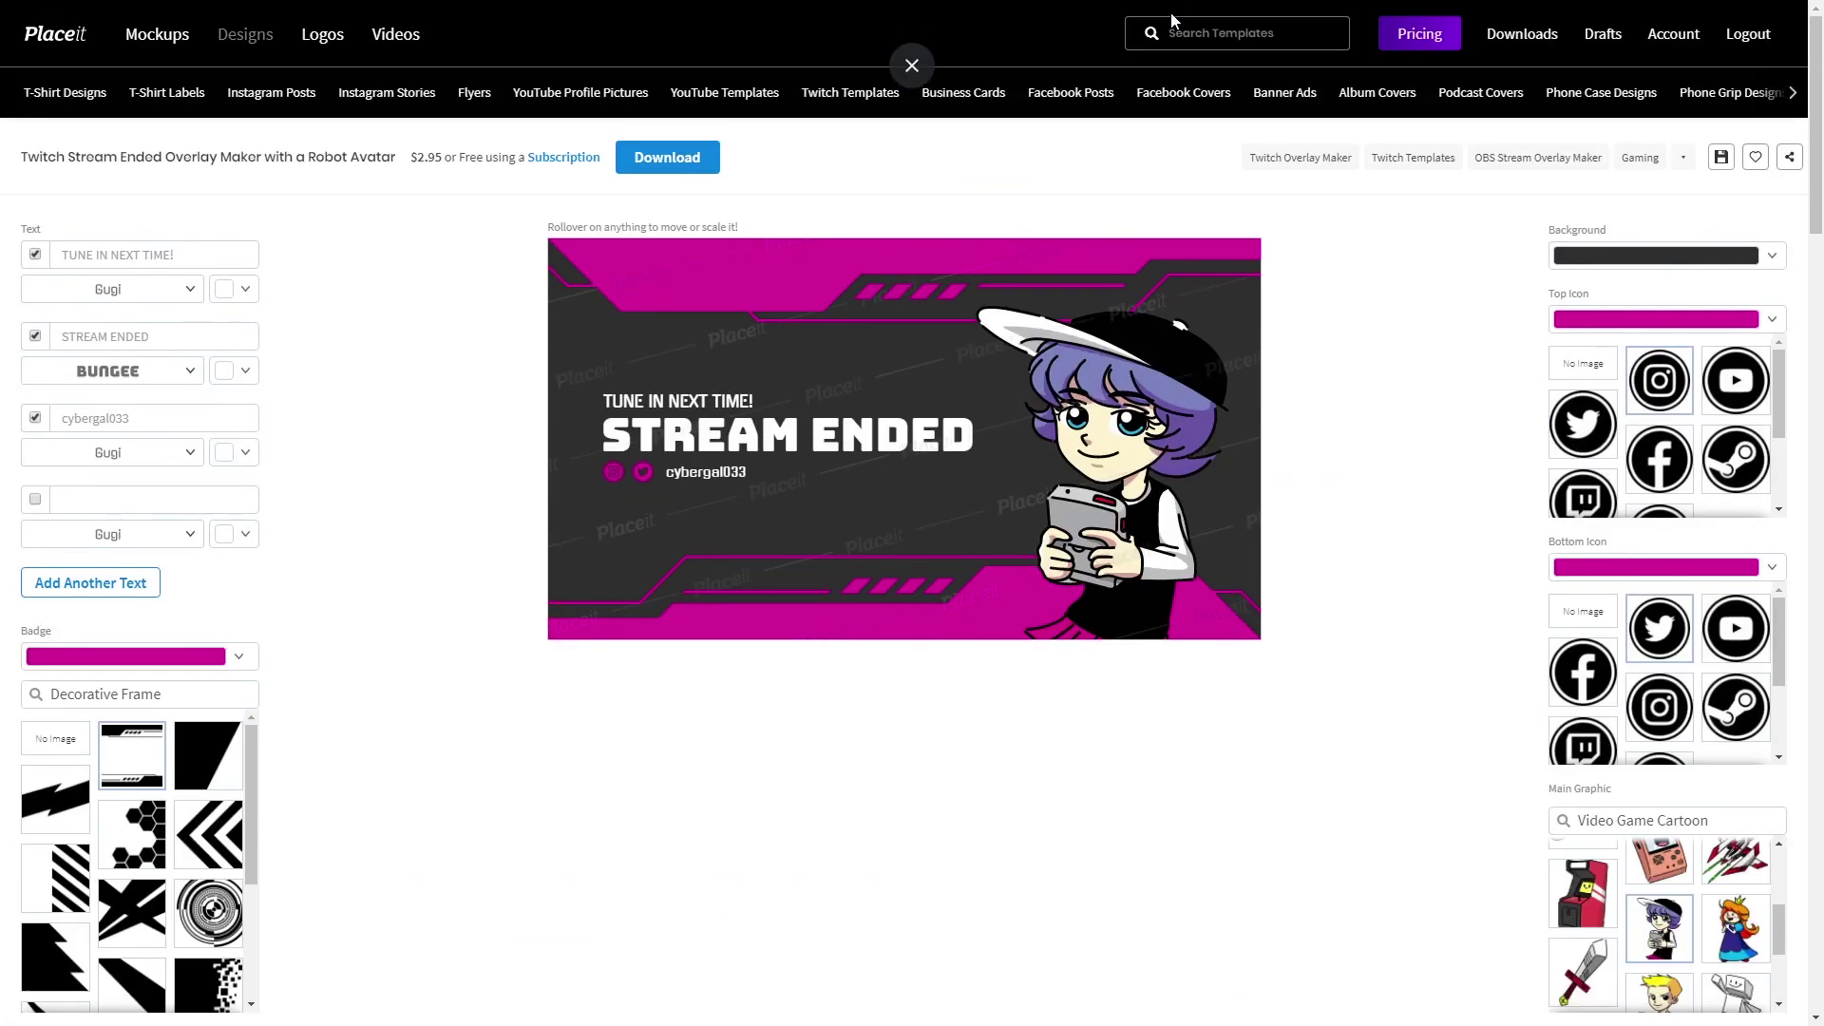
- Search all design templates for "avatar" and look through the mascot and avatar designs
{"action": "left_click", "coordinate": [1171, 33]}
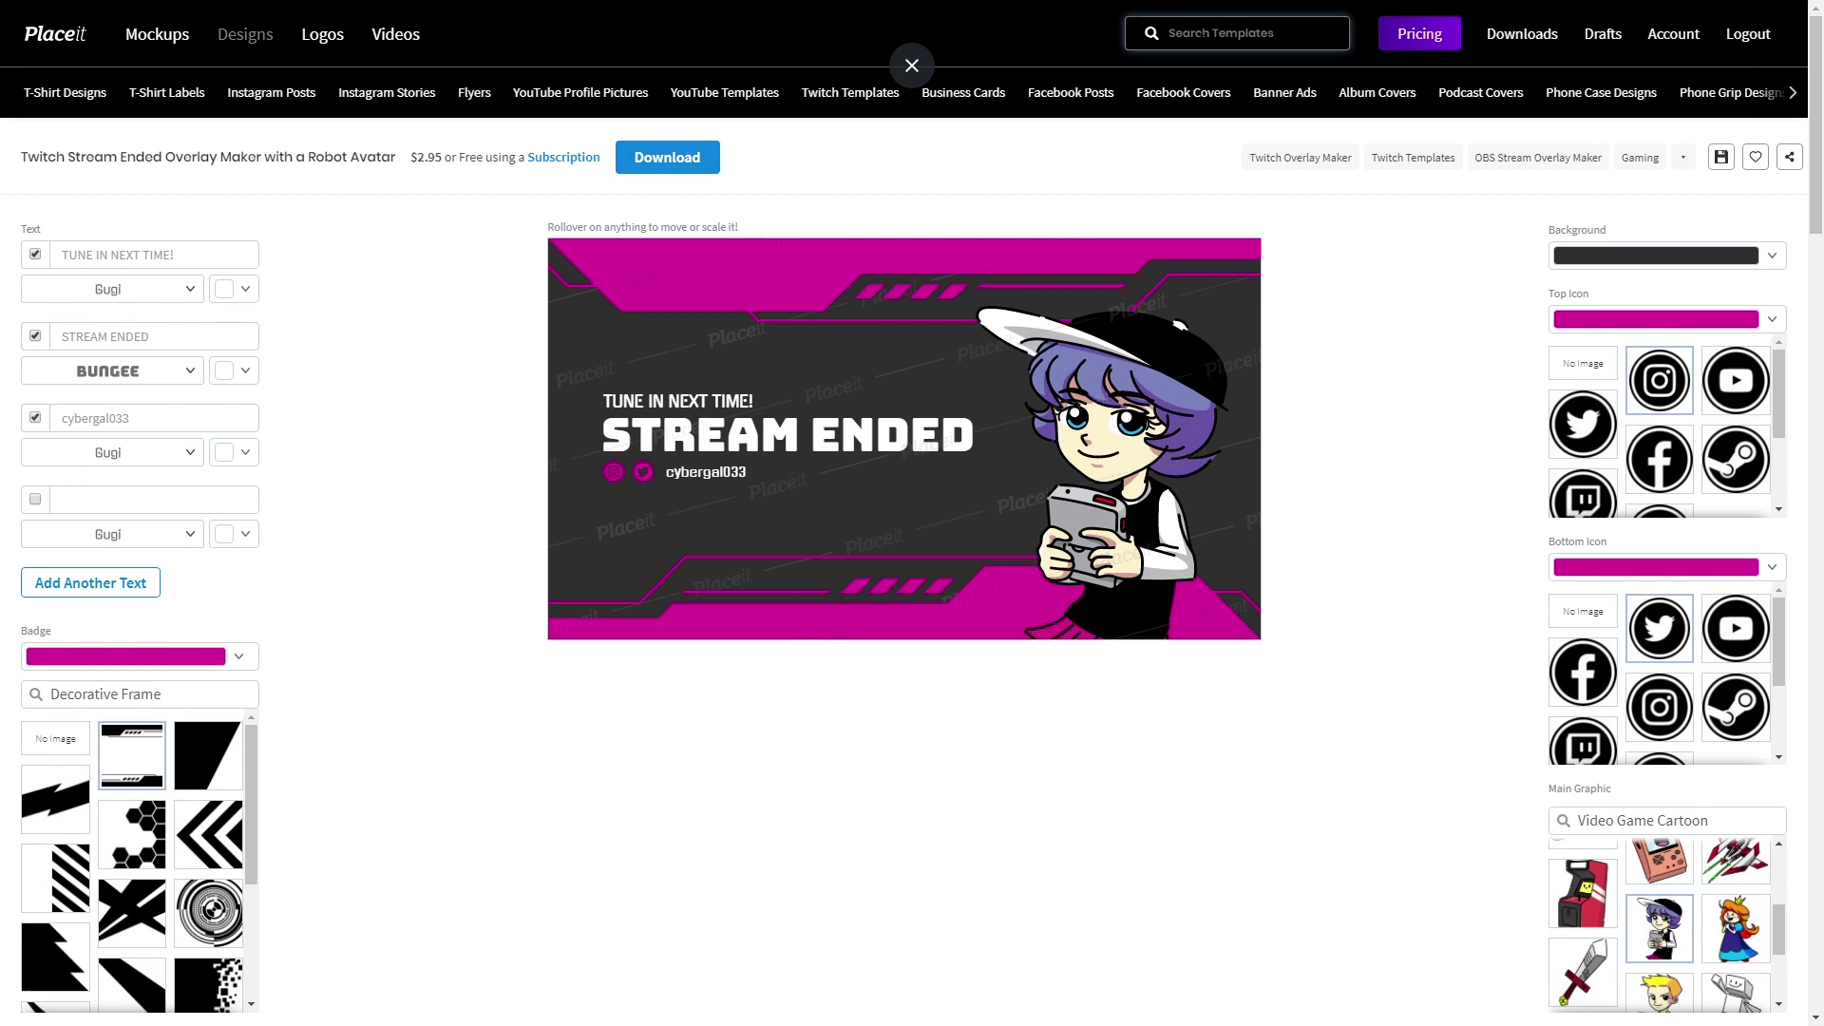
{"action": "type", "text": "avatar"}
{"action": "key", "text": "Return"}
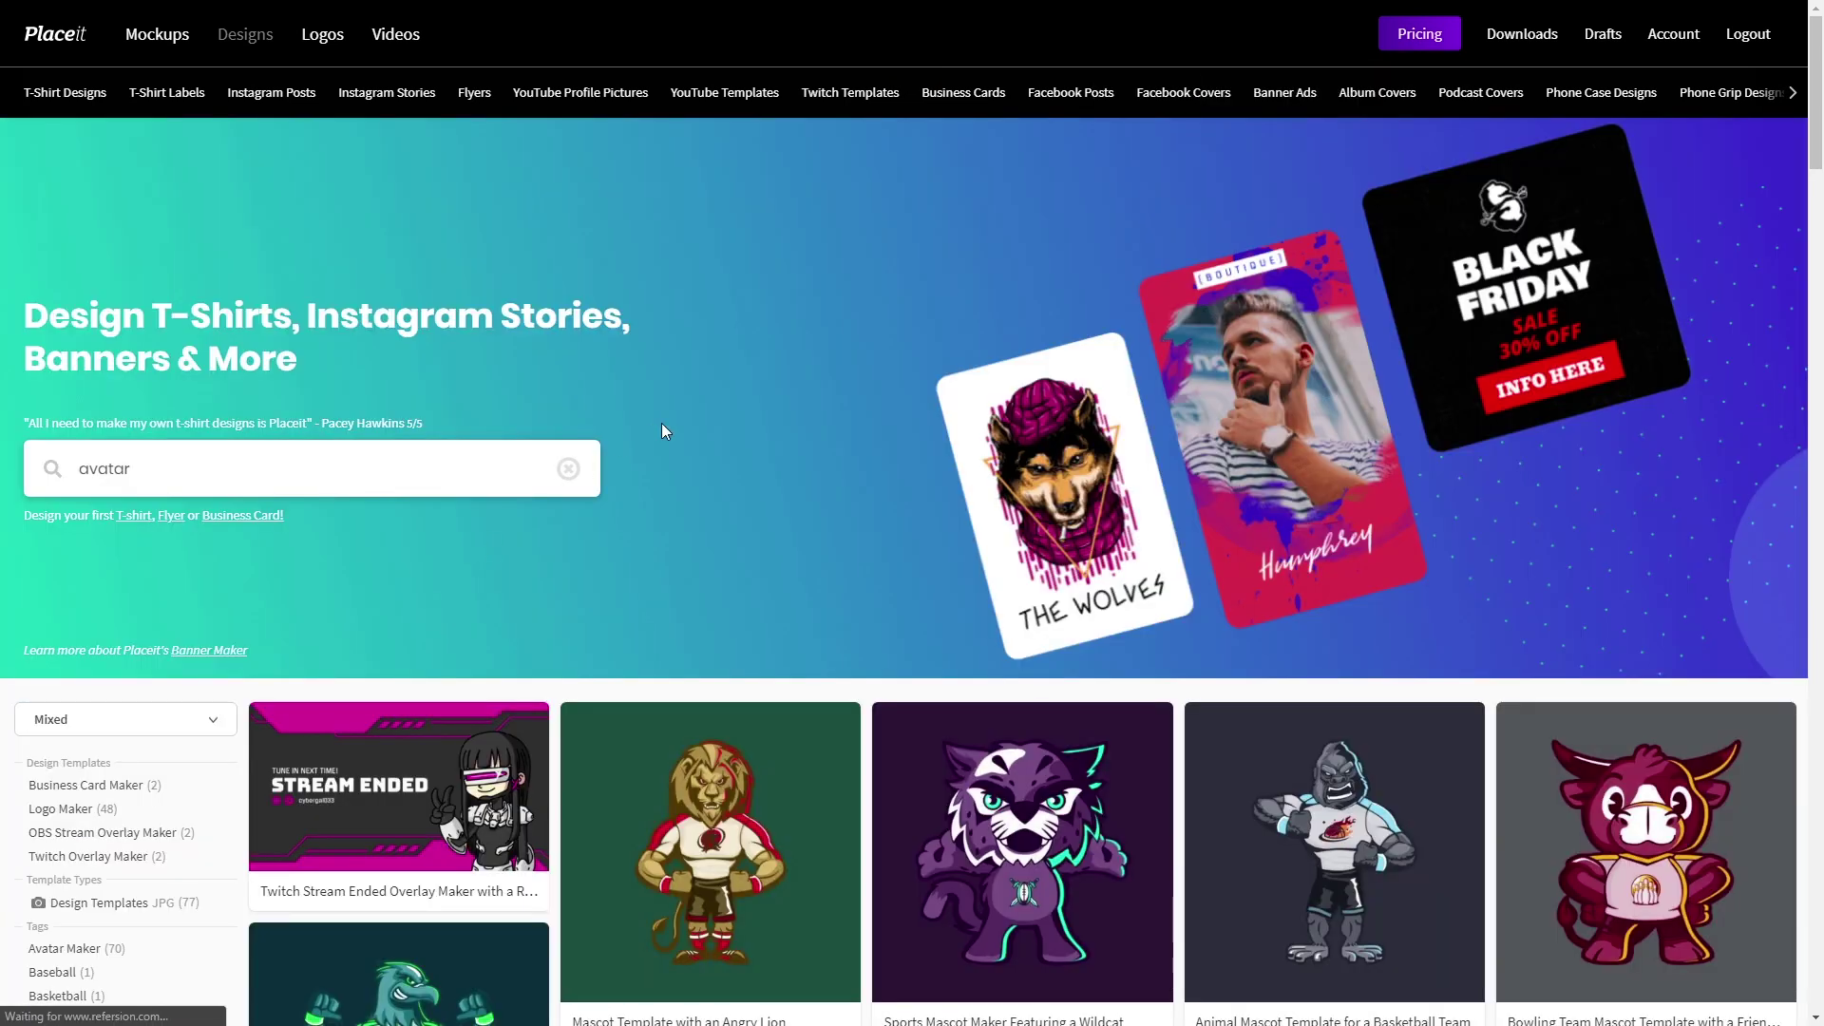
{"action": "scroll", "coordinate": [656, 430], "scroll_direction": "down", "scroll_amount": 6}
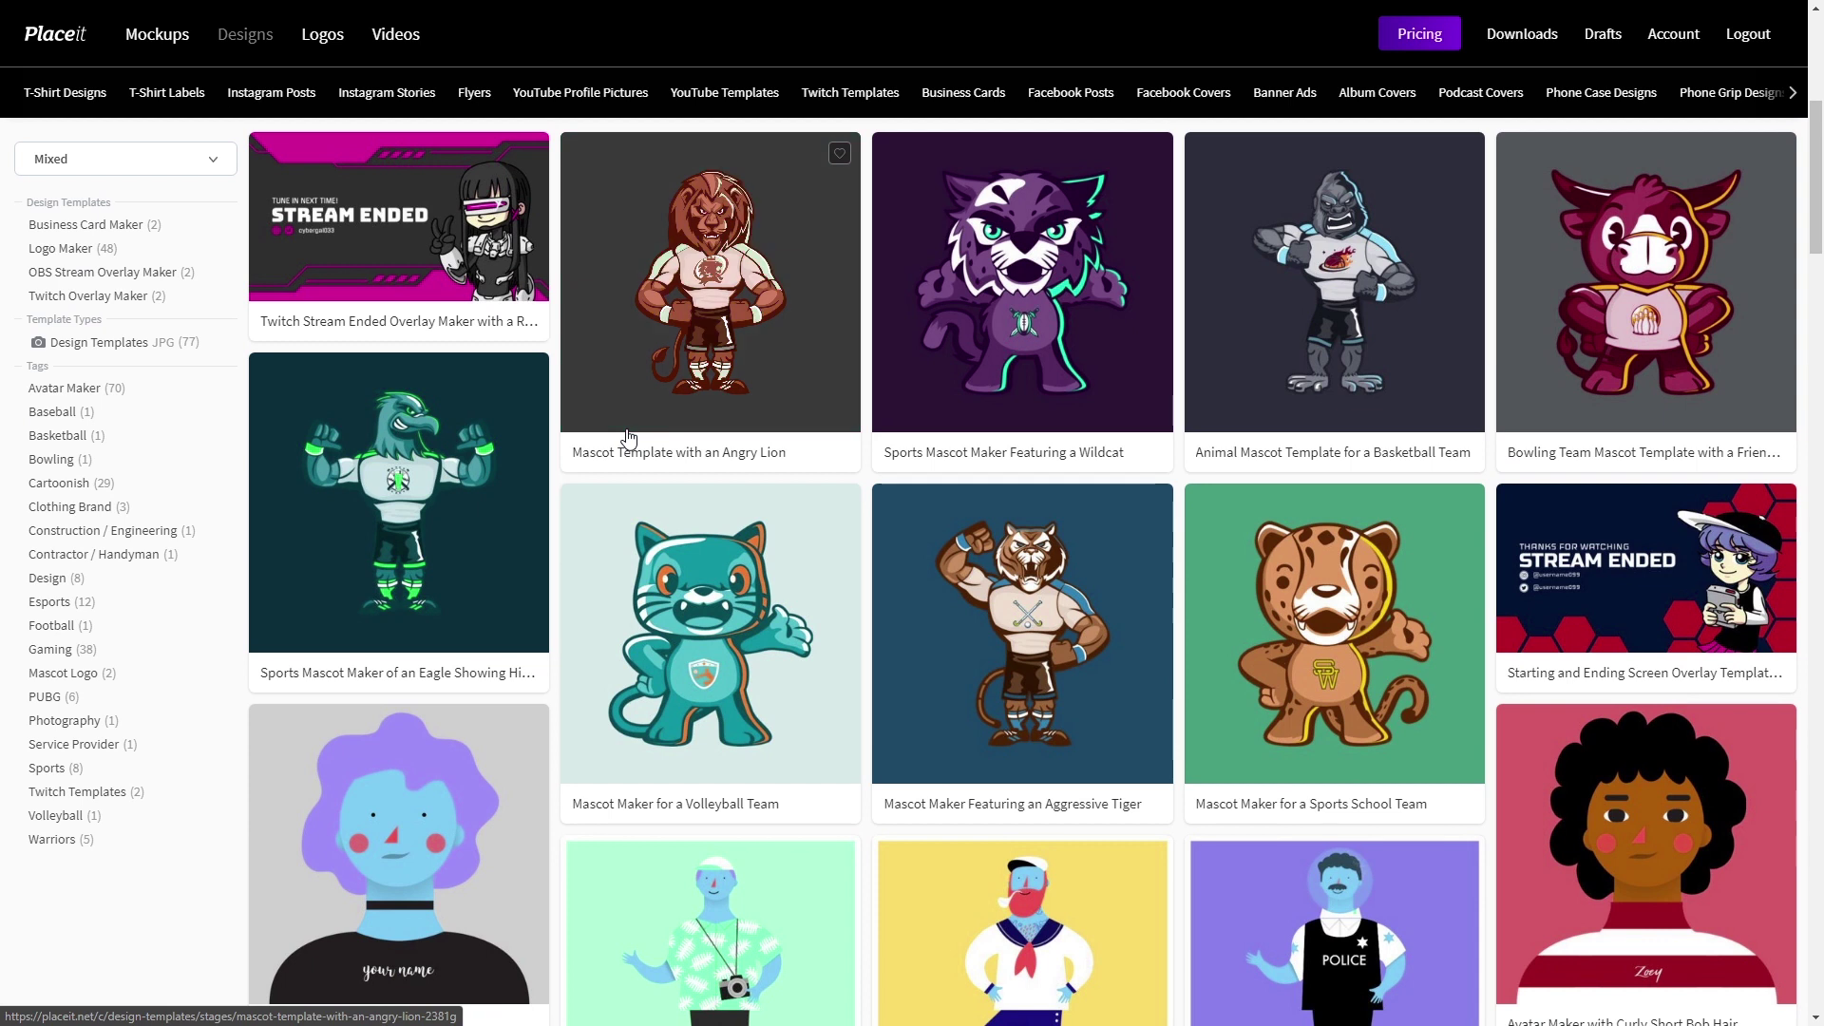
{"action": "scroll", "coordinate": [665, 435], "scroll_direction": "down", "scroll_amount": 4}
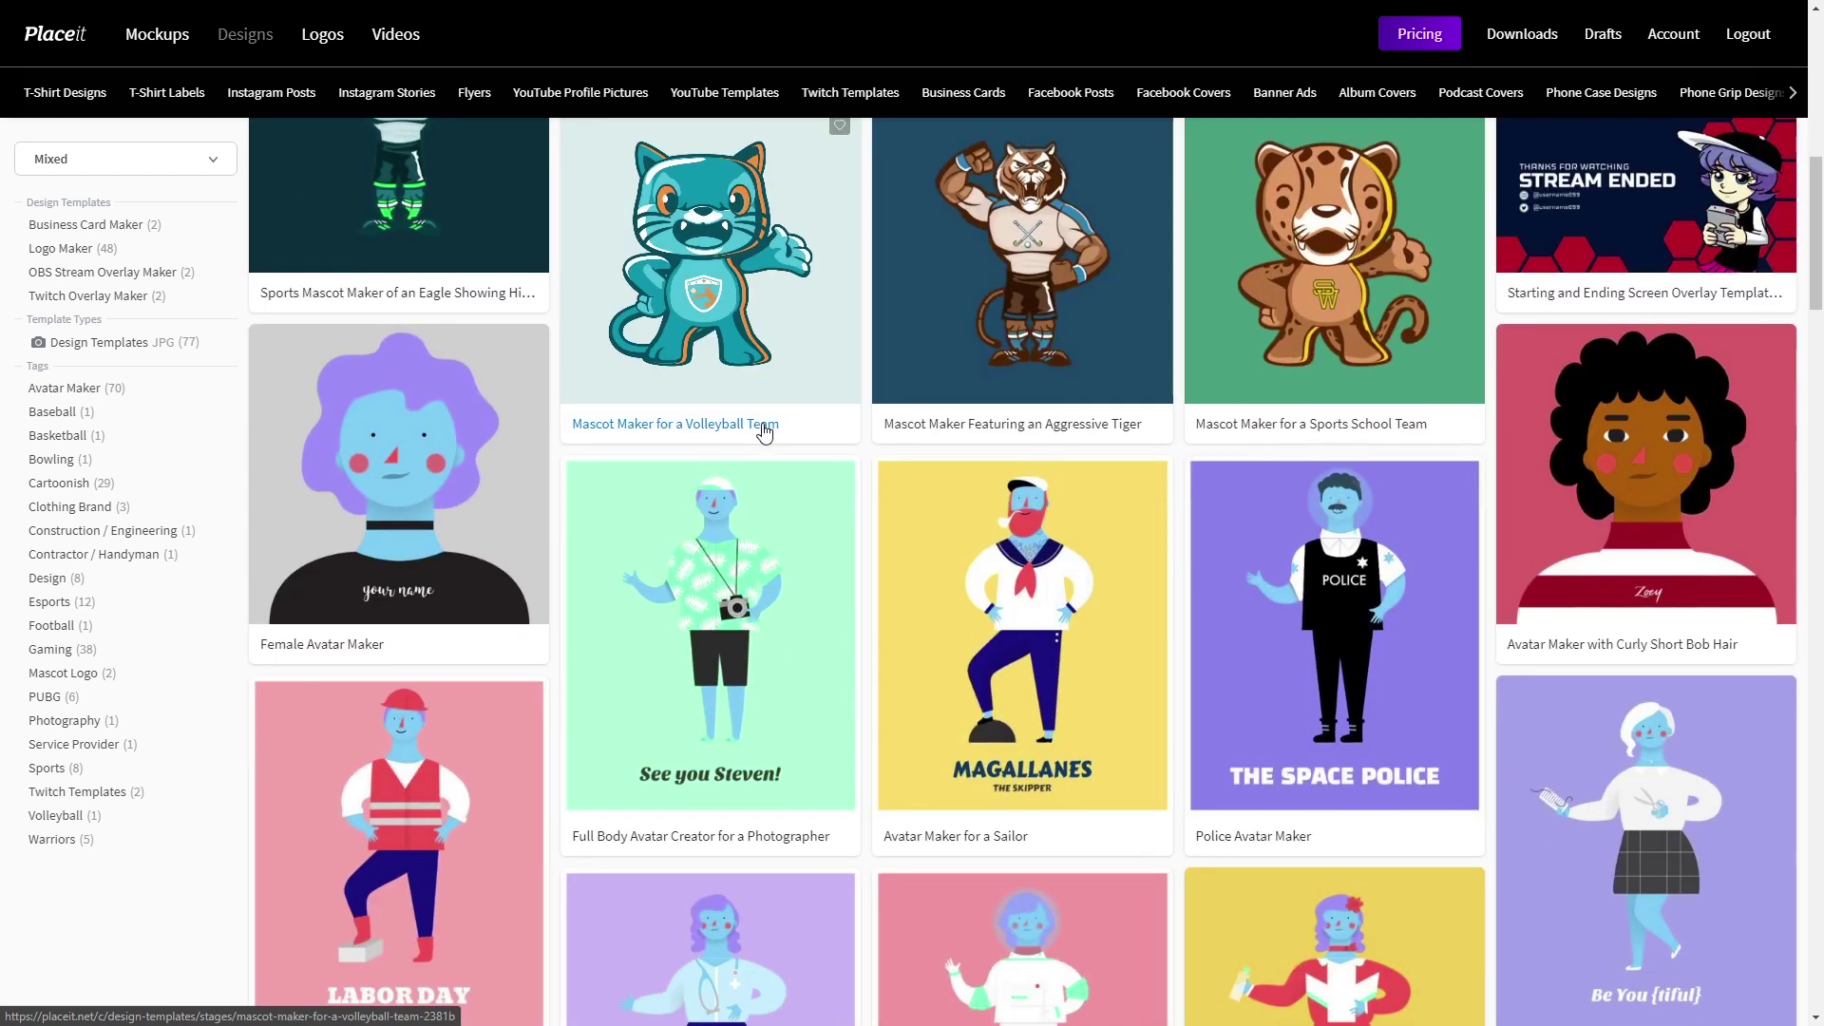
{"action": "scroll", "coordinate": [765, 432], "scroll_direction": "down", "scroll_amount": 3}
{"action": "scroll", "coordinate": [770, 456], "scroll_direction": "up", "scroll_amount": 5}
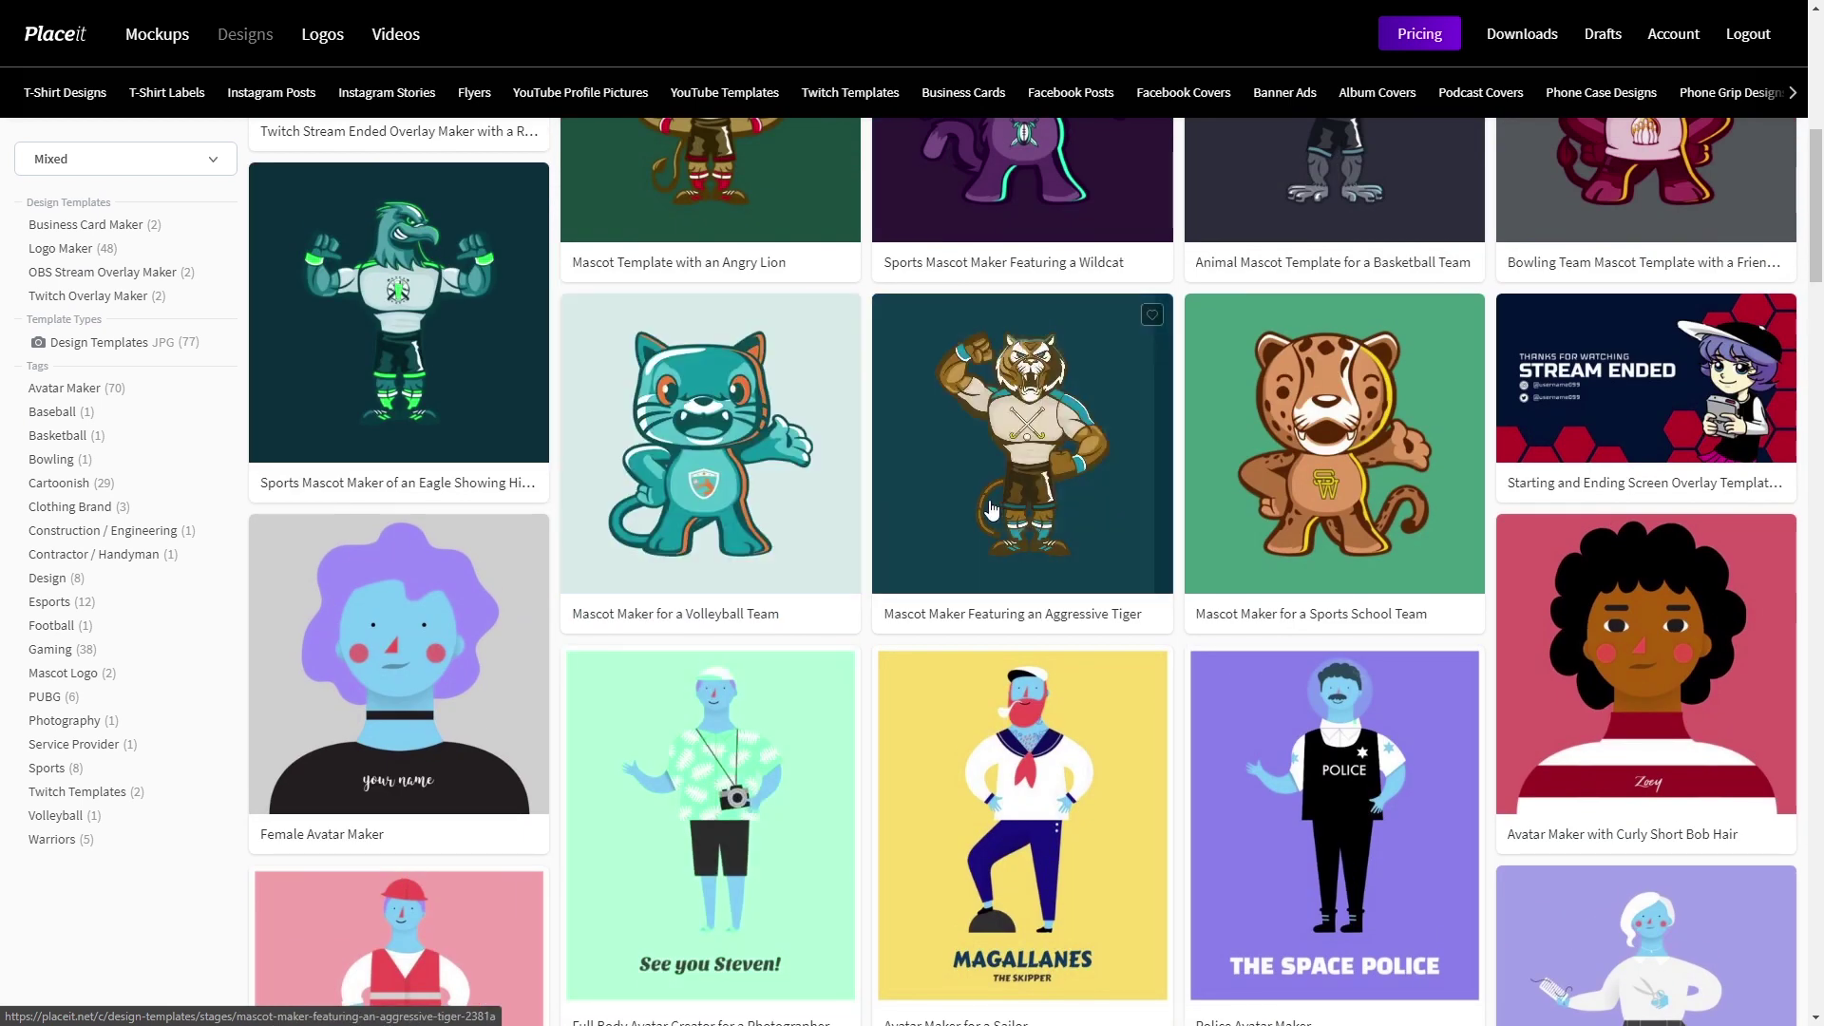
{"action": "scroll", "coordinate": [991, 510], "scroll_direction": "up", "scroll_amount": 3}
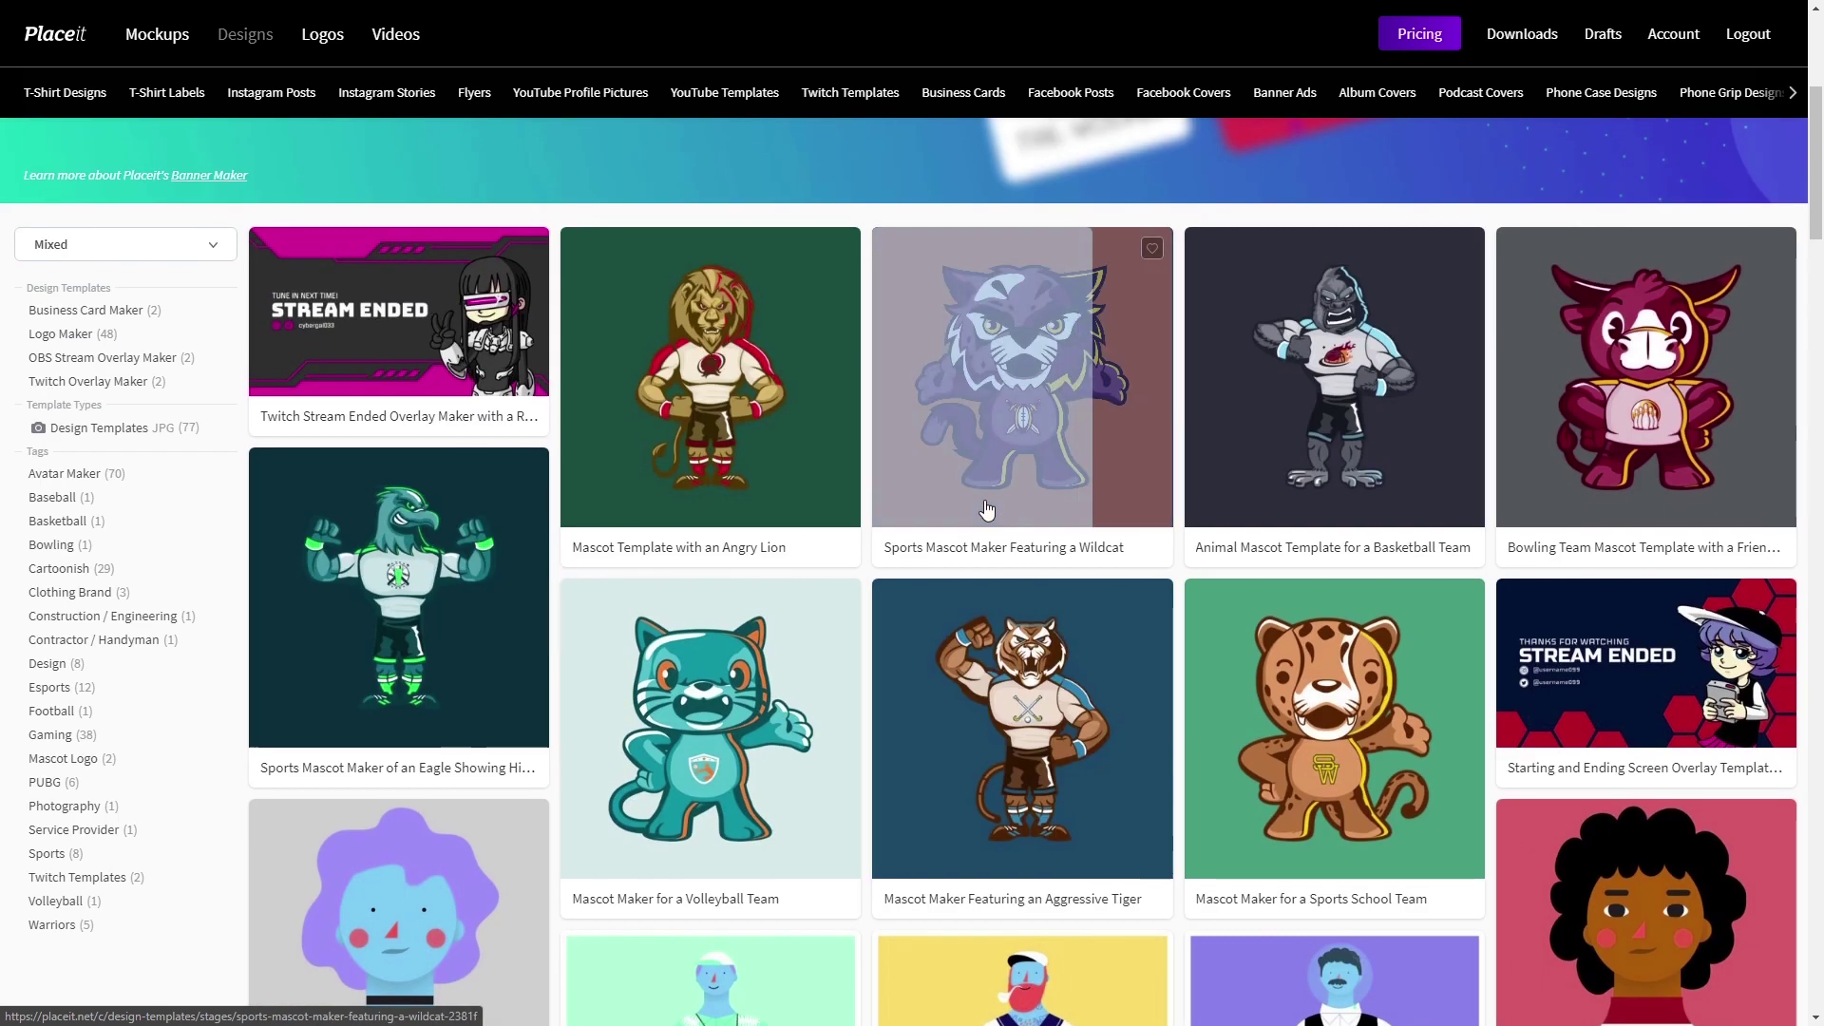
- Open the Sports Mascot Maker Featuring a Wildcat template and change the logo and character accent colors to light cyan
{"action": "left_click", "coordinate": [1009, 418]}
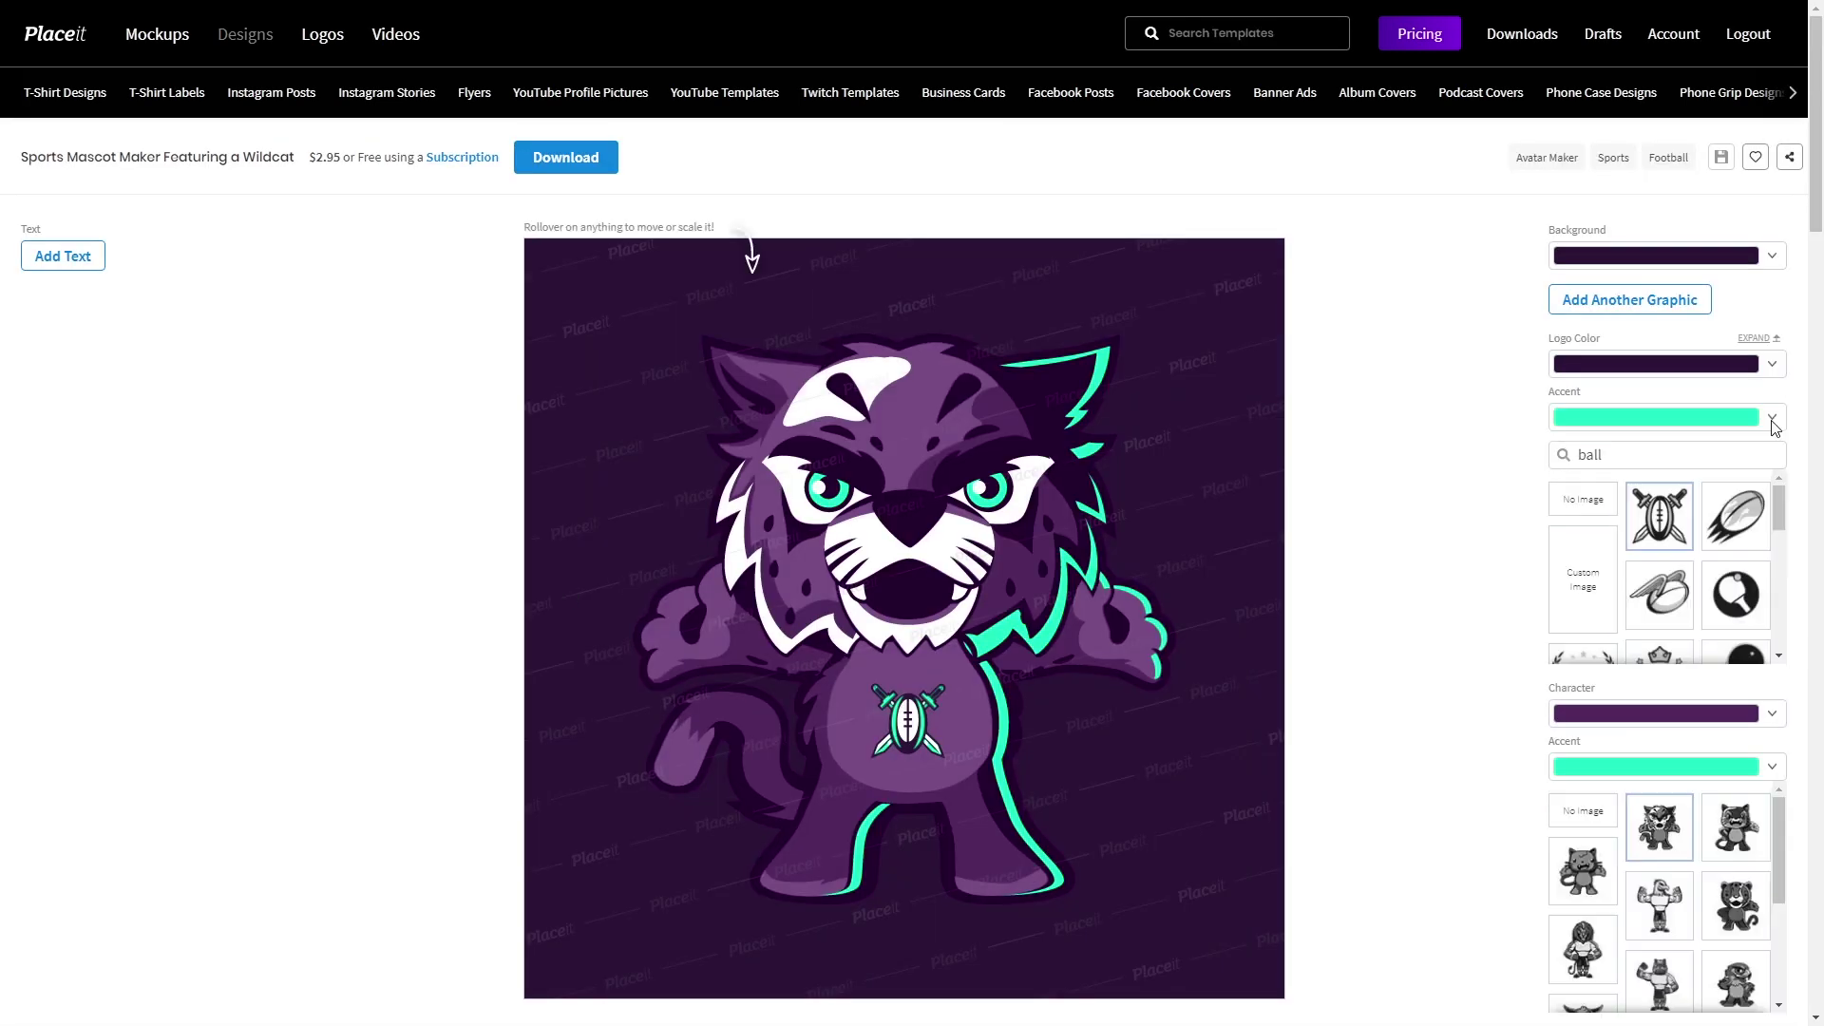
{"action": "left_click", "coordinate": [1659, 415]}
{"action": "left_click", "coordinate": [1651, 549]}
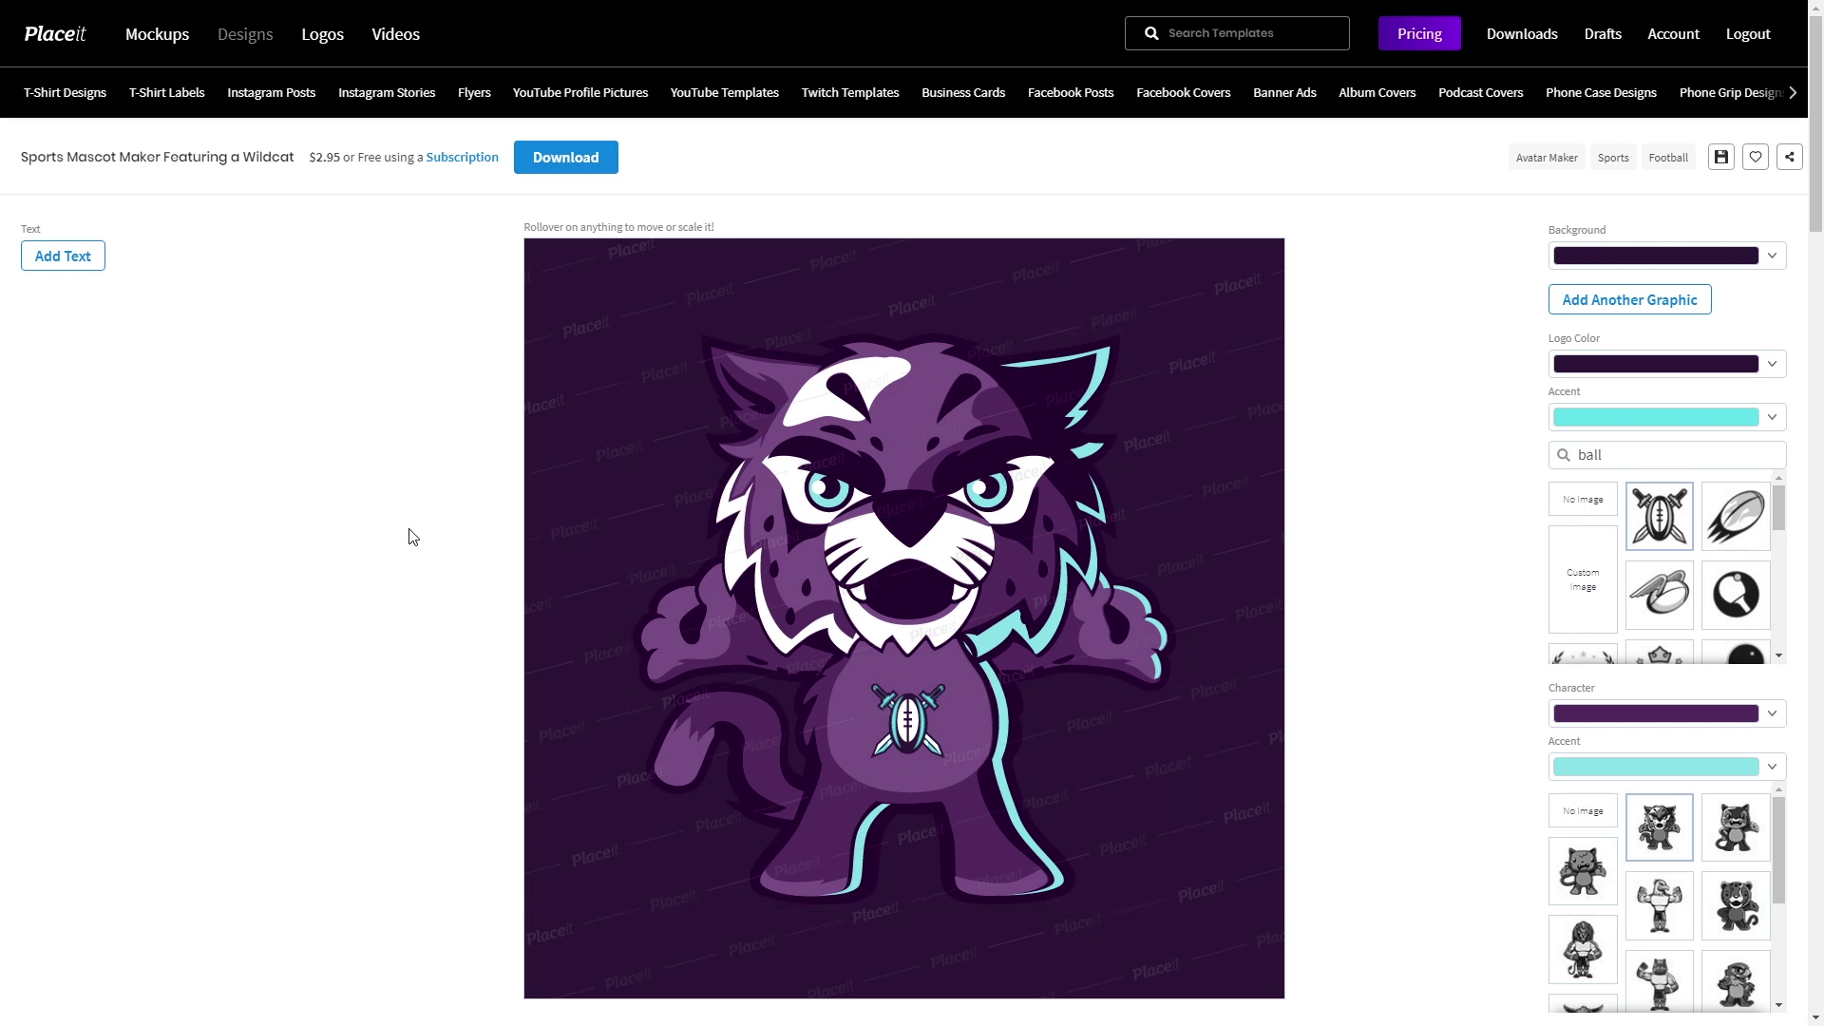
{"action": "scroll", "coordinate": [1694, 544], "scroll_direction": "down", "scroll_amount": 3}
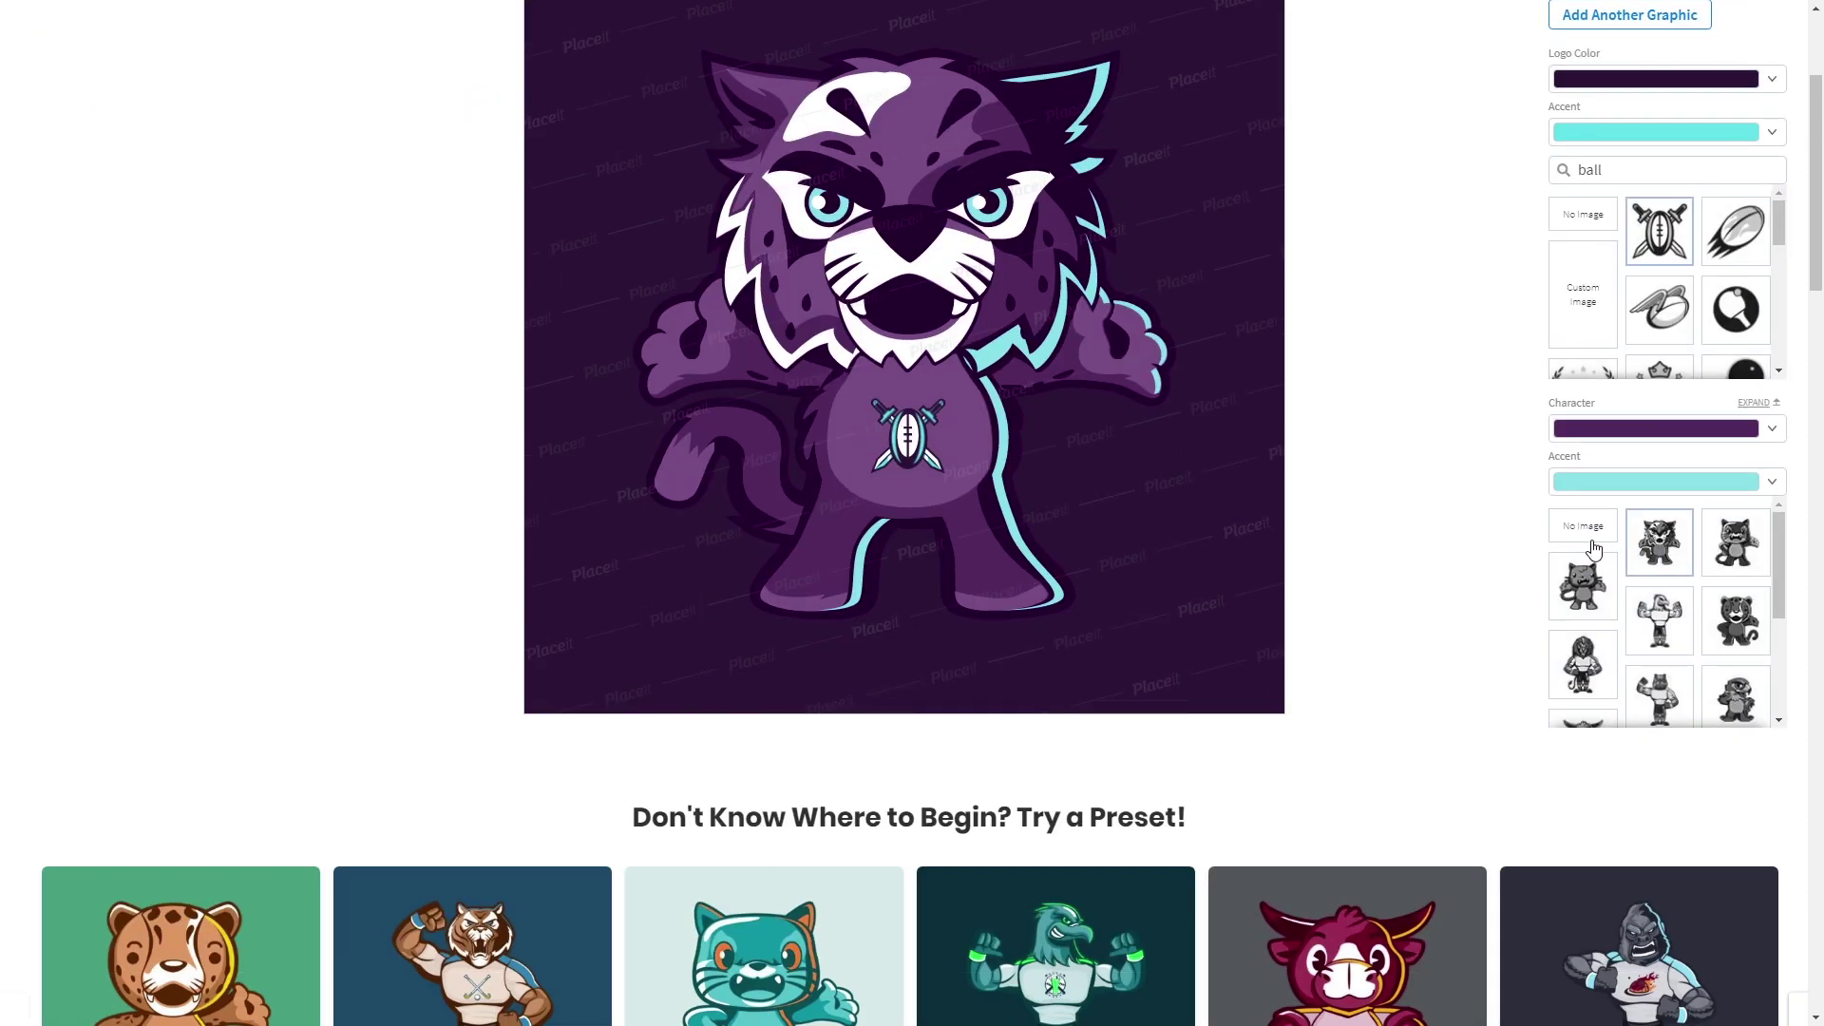
{"action": "scroll", "coordinate": [1595, 549], "scroll_direction": "down", "scroll_amount": 9}
{"action": "scroll", "coordinate": [144, 573], "scroll_direction": "up", "scroll_amount": 5}
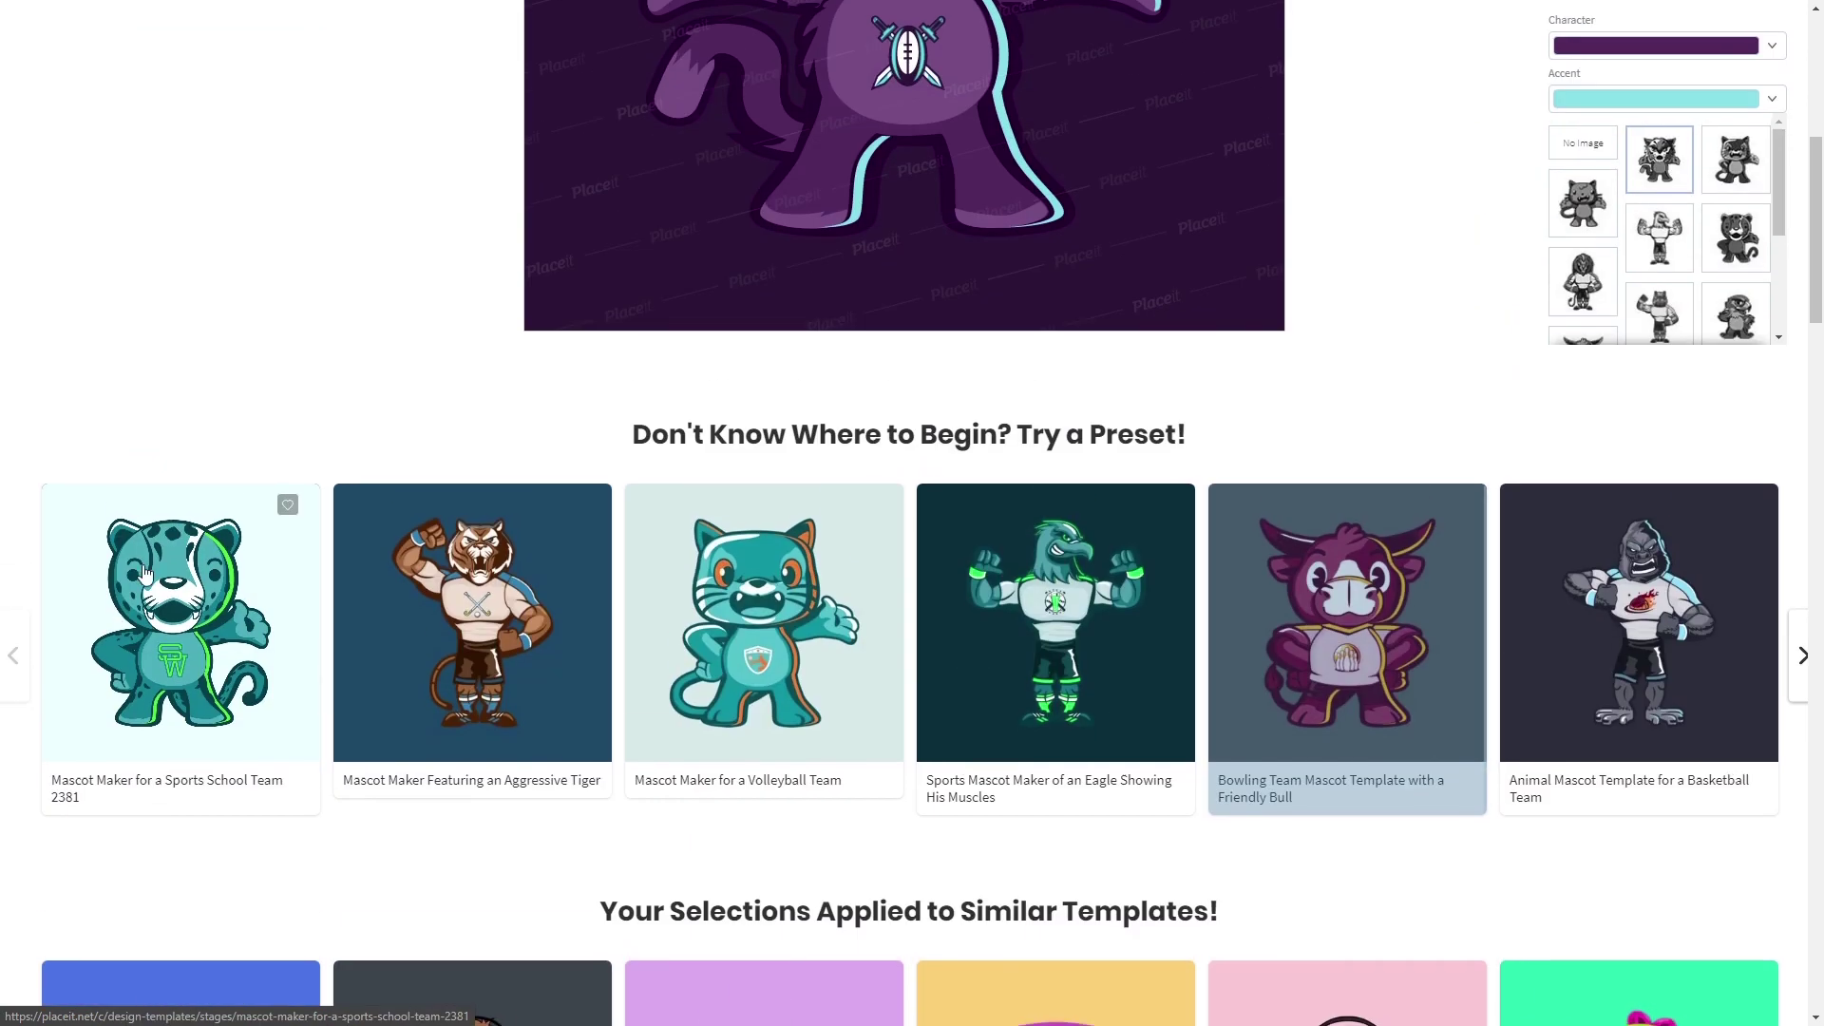
{"action": "scroll", "coordinate": [144, 573], "scroll_direction": "up", "scroll_amount": 7}
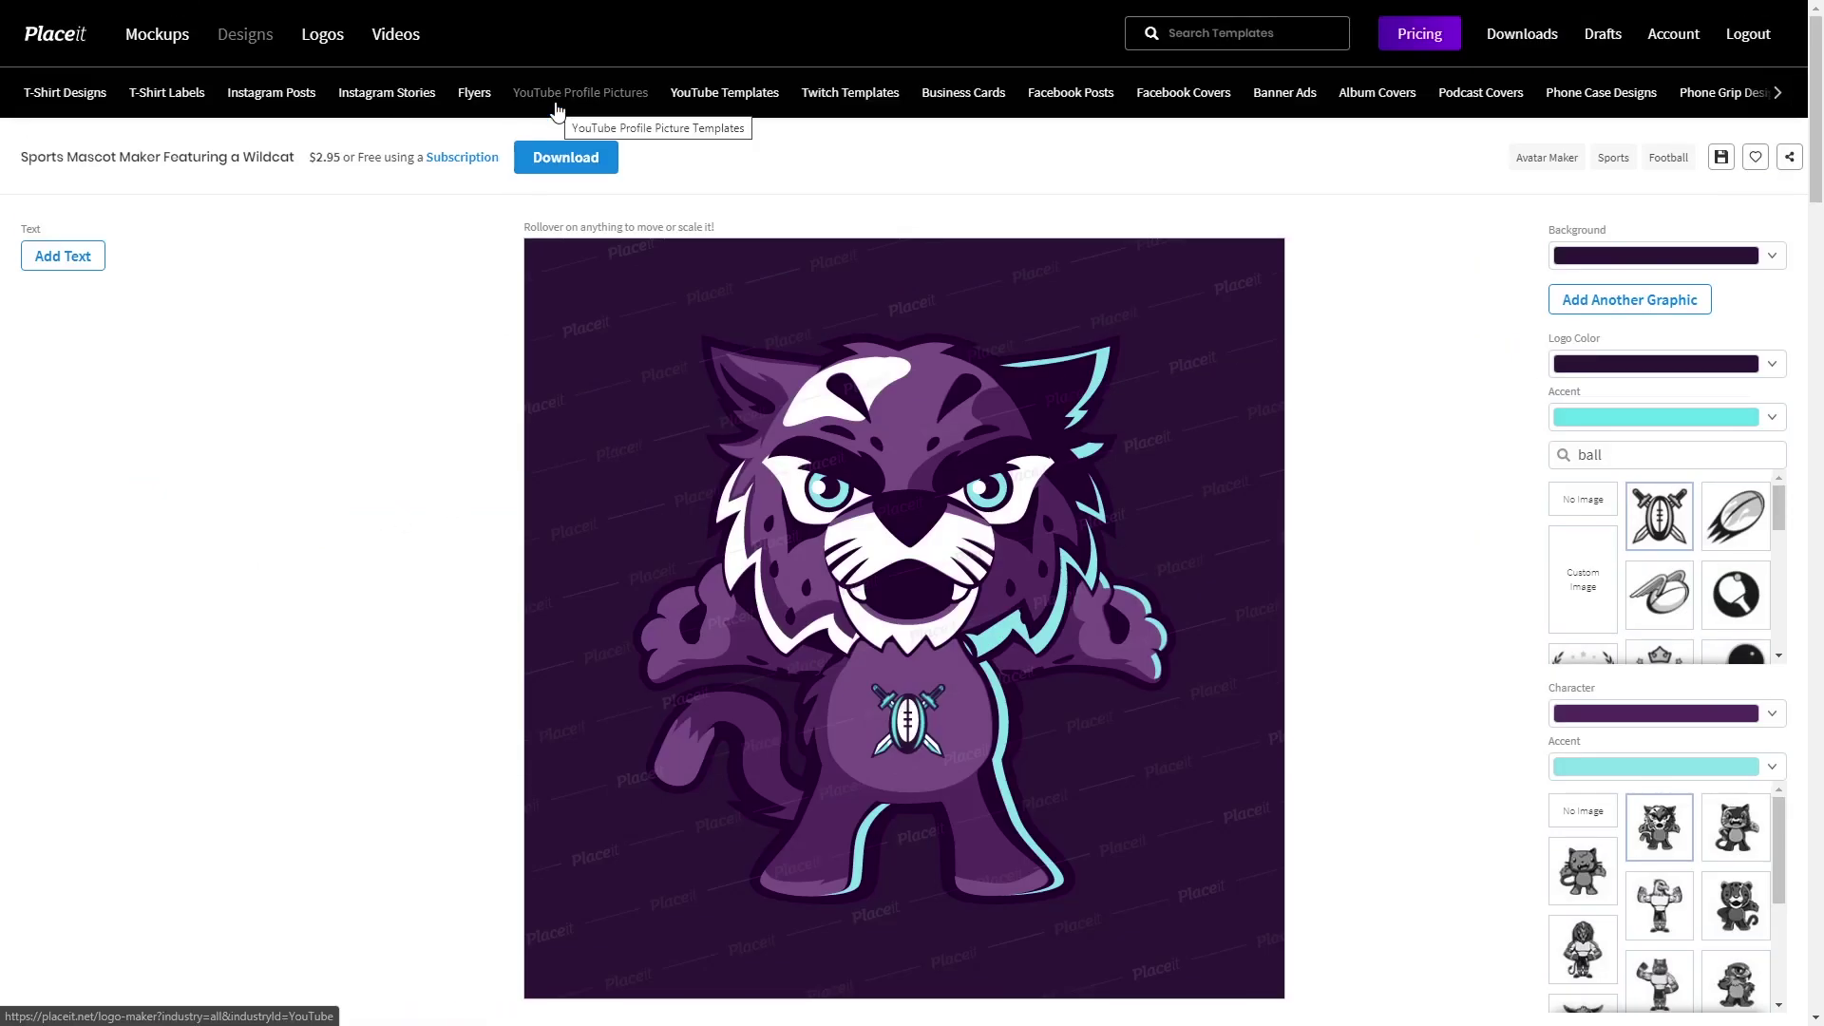
- Open the T-shirt design templates and look through the available designs
{"action": "left_click", "coordinate": [69, 99]}
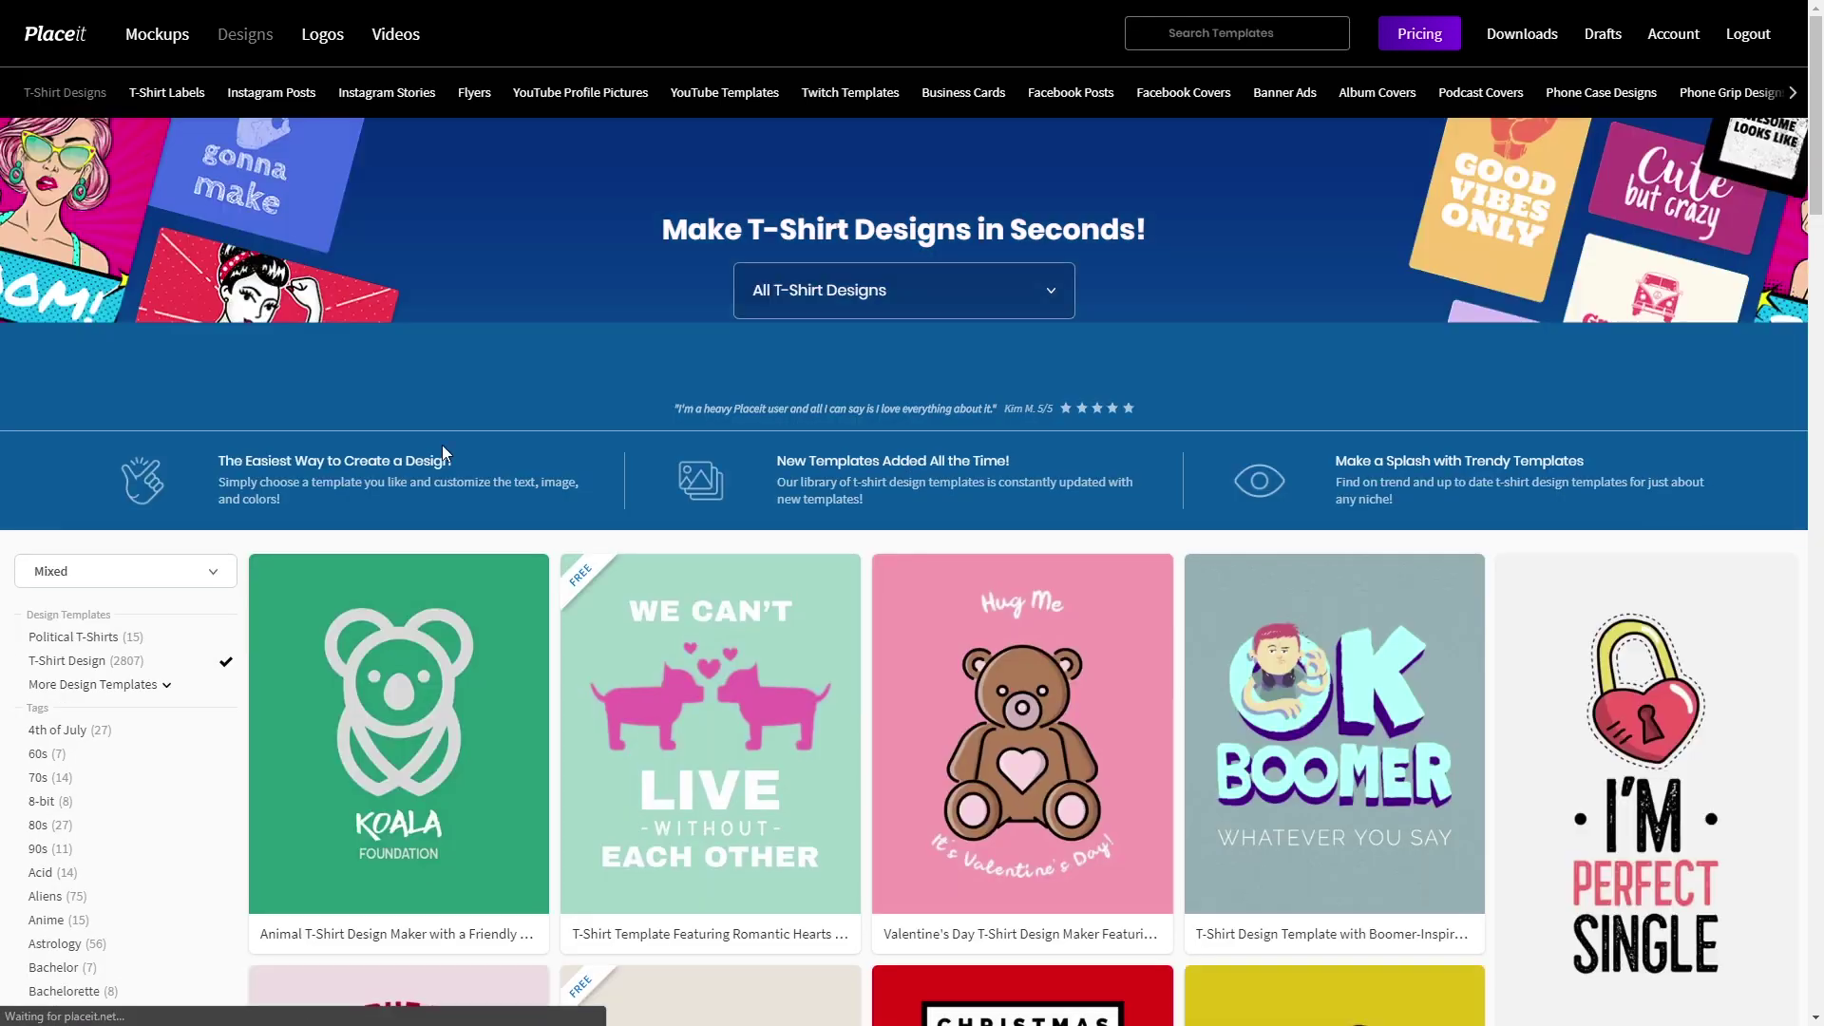
{"action": "scroll", "coordinate": [475, 460], "scroll_direction": "down", "scroll_amount": 3}
{"action": "scroll", "coordinate": [492, 460], "scroll_direction": "down", "scroll_amount": 3}
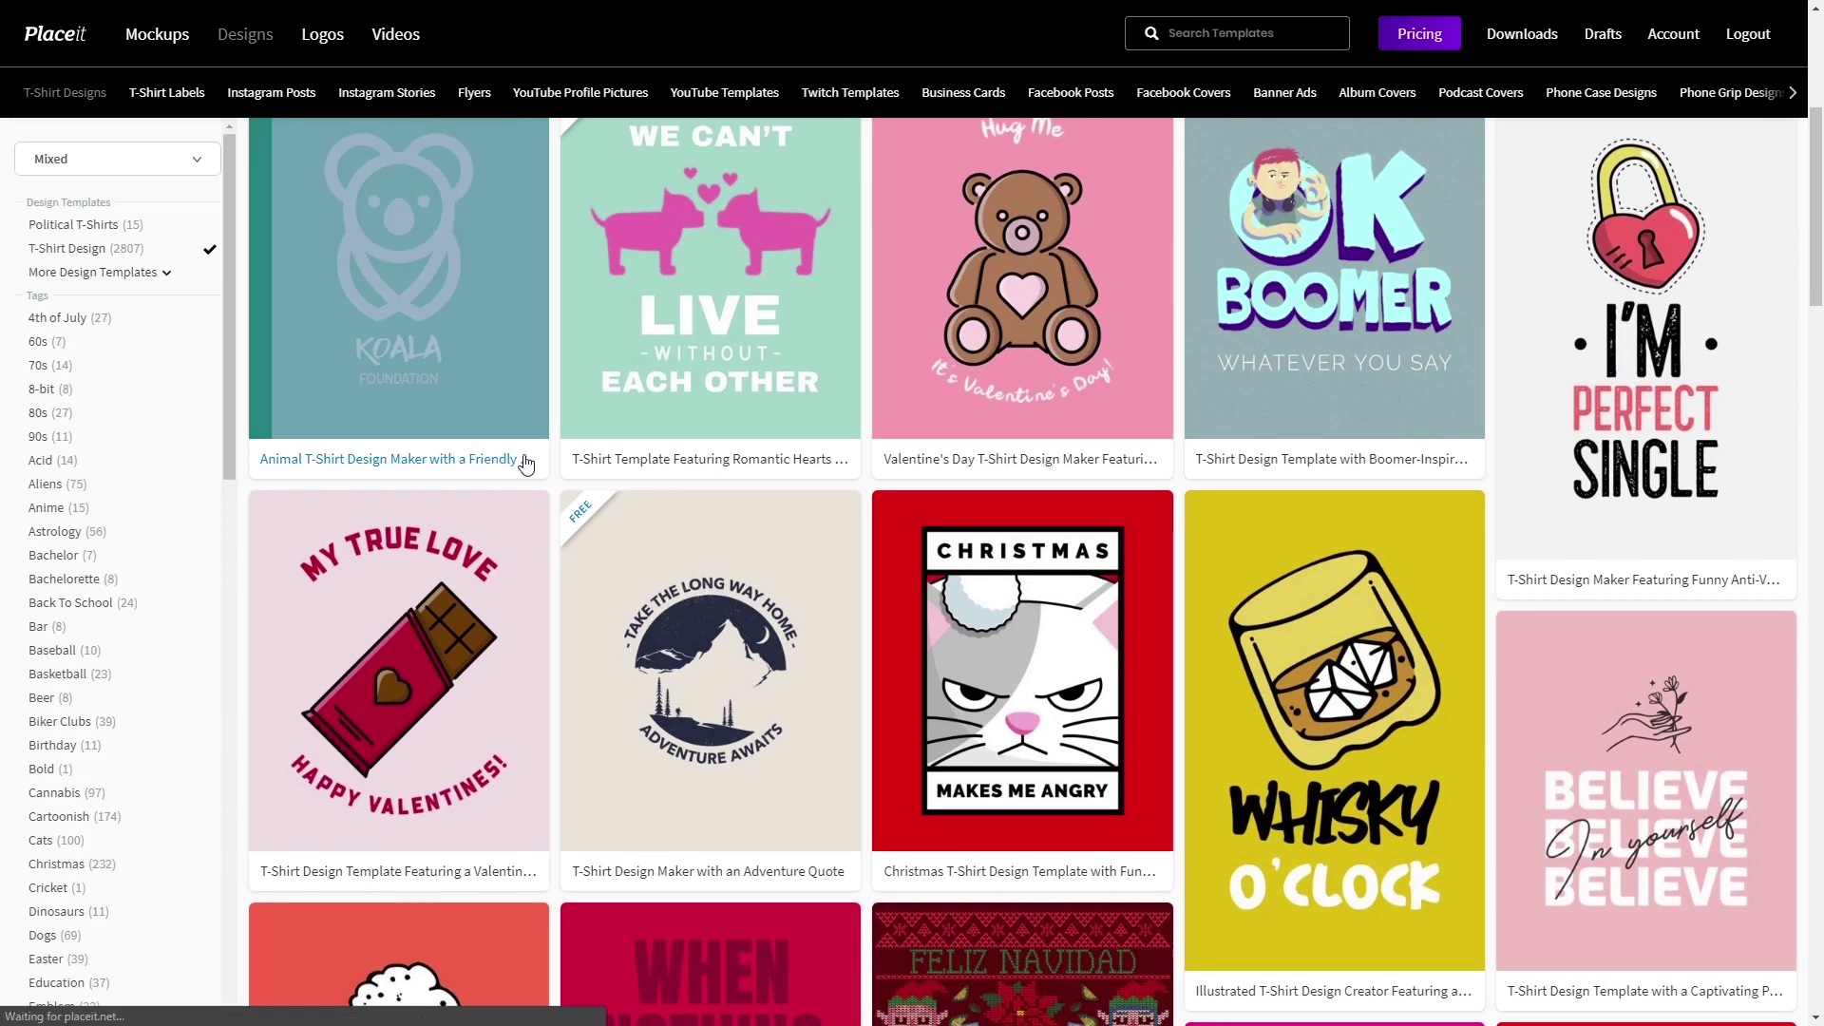
{"action": "scroll", "coordinate": [559, 441], "scroll_direction": "down", "scroll_amount": 15}
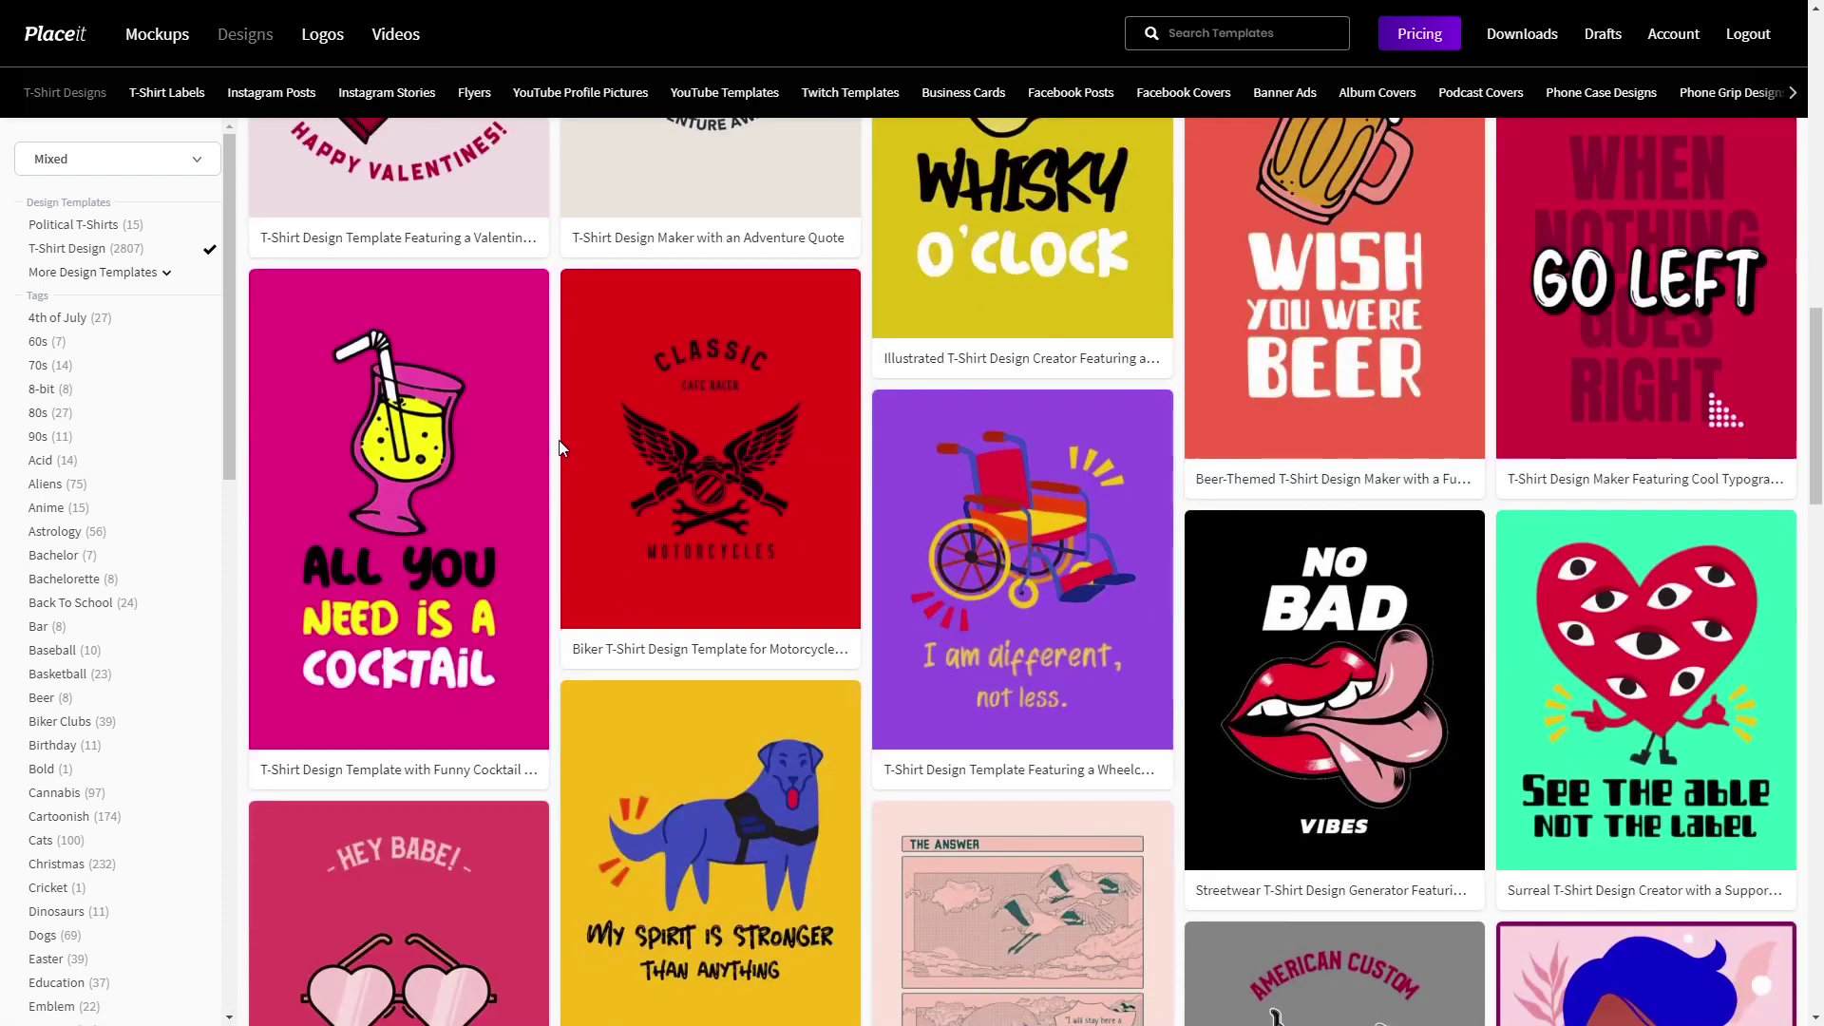
{"action": "scroll", "coordinate": [559, 441], "scroll_direction": "up", "scroll_amount": 20}
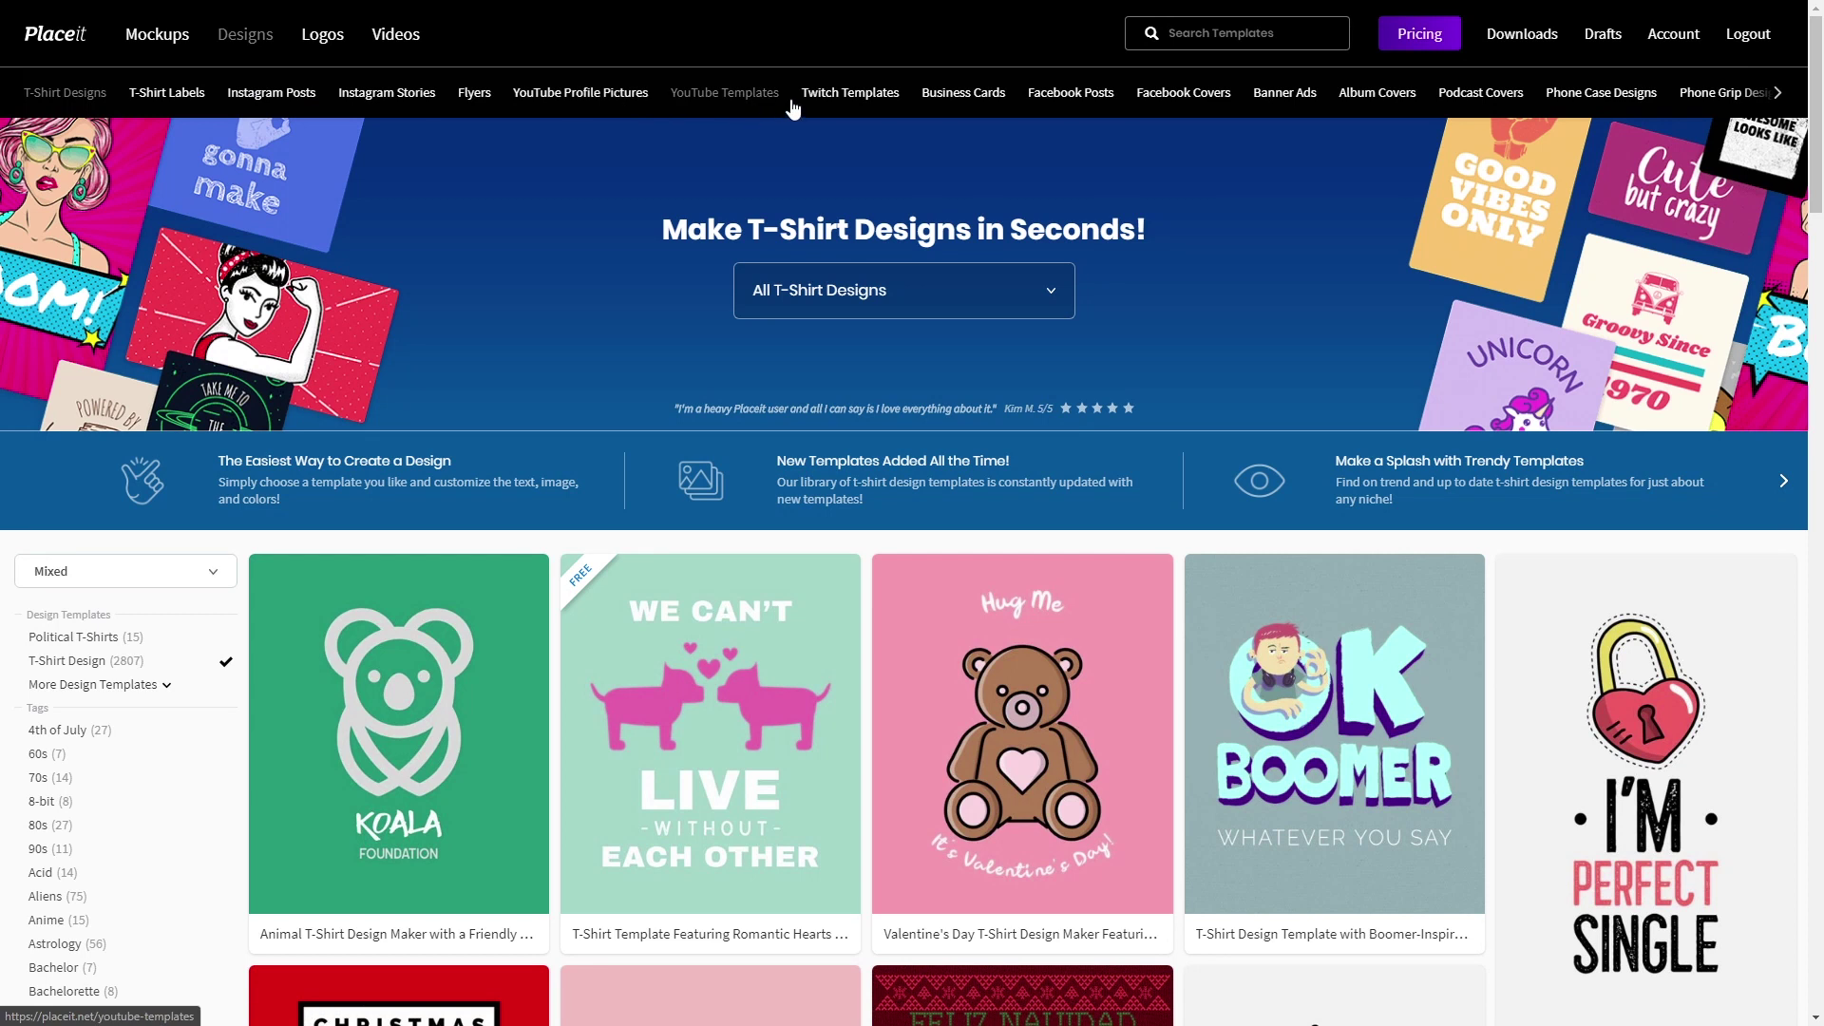
- Open the YouTube templates and look through the intro and video makers
{"action": "left_click", "coordinate": [725, 93]}
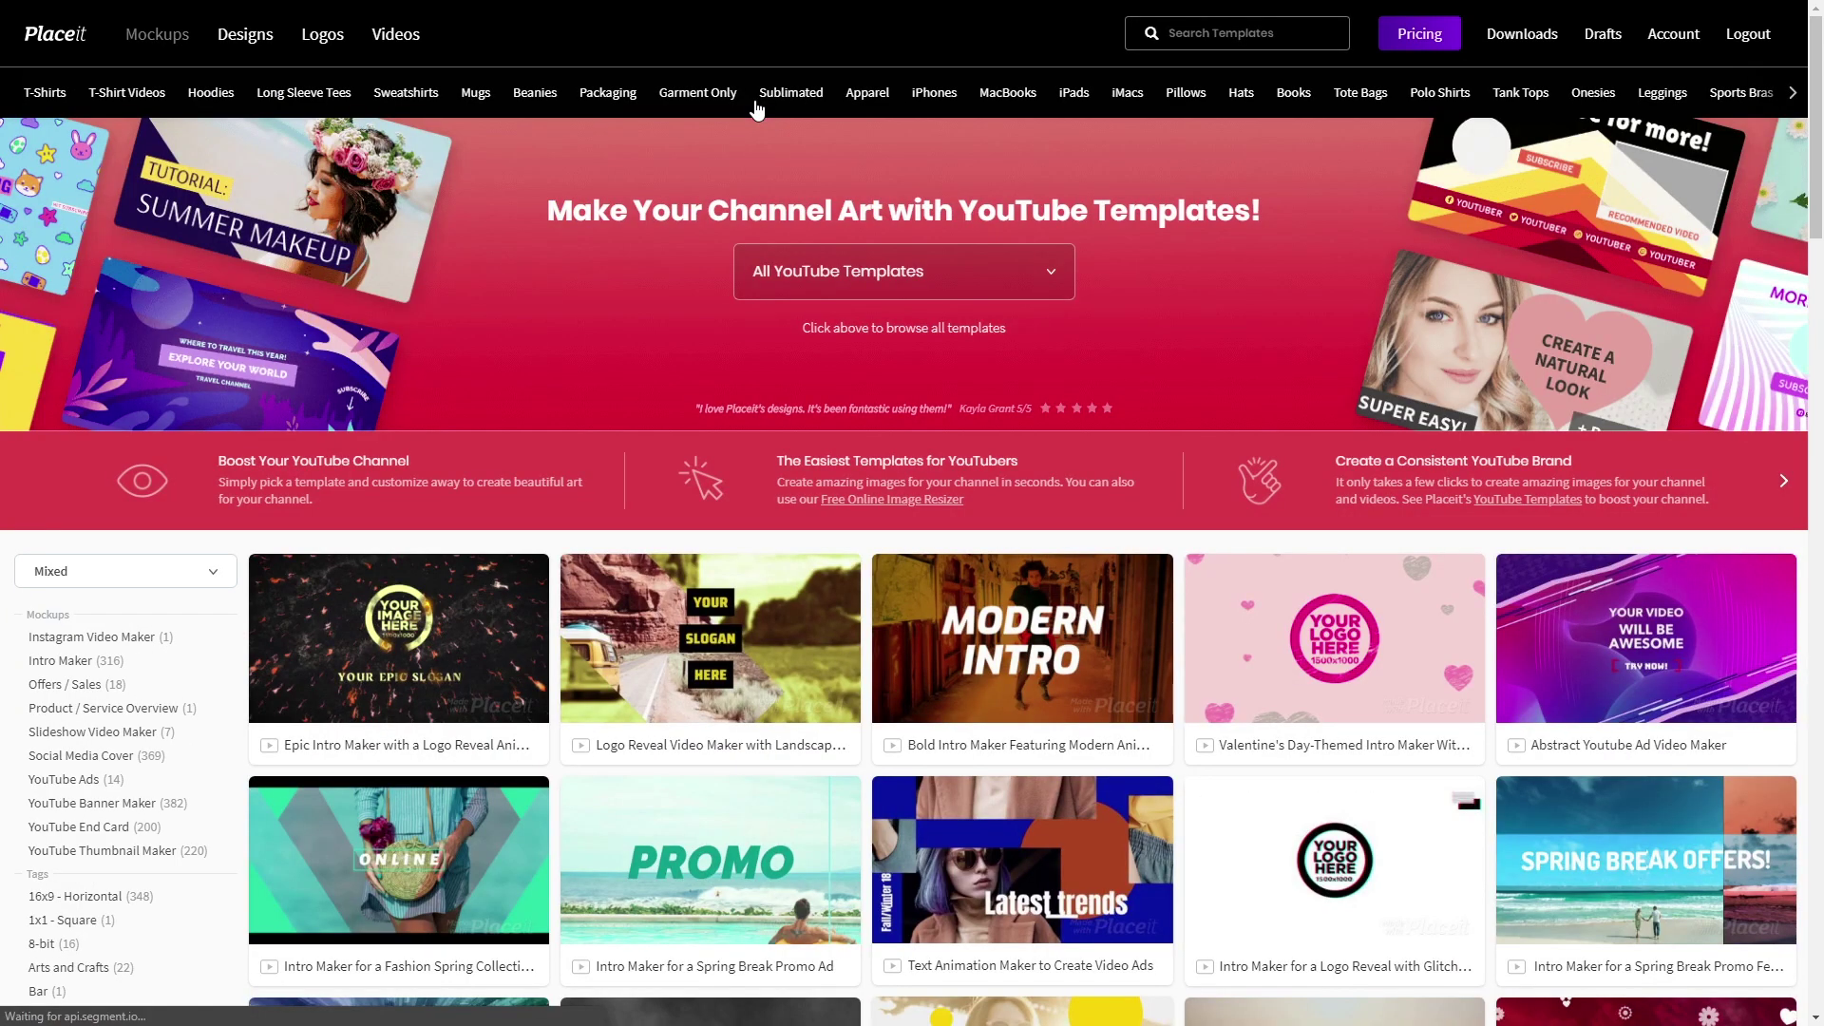
{"action": "scroll", "coordinate": [726, 486], "scroll_direction": "down", "scroll_amount": 7}
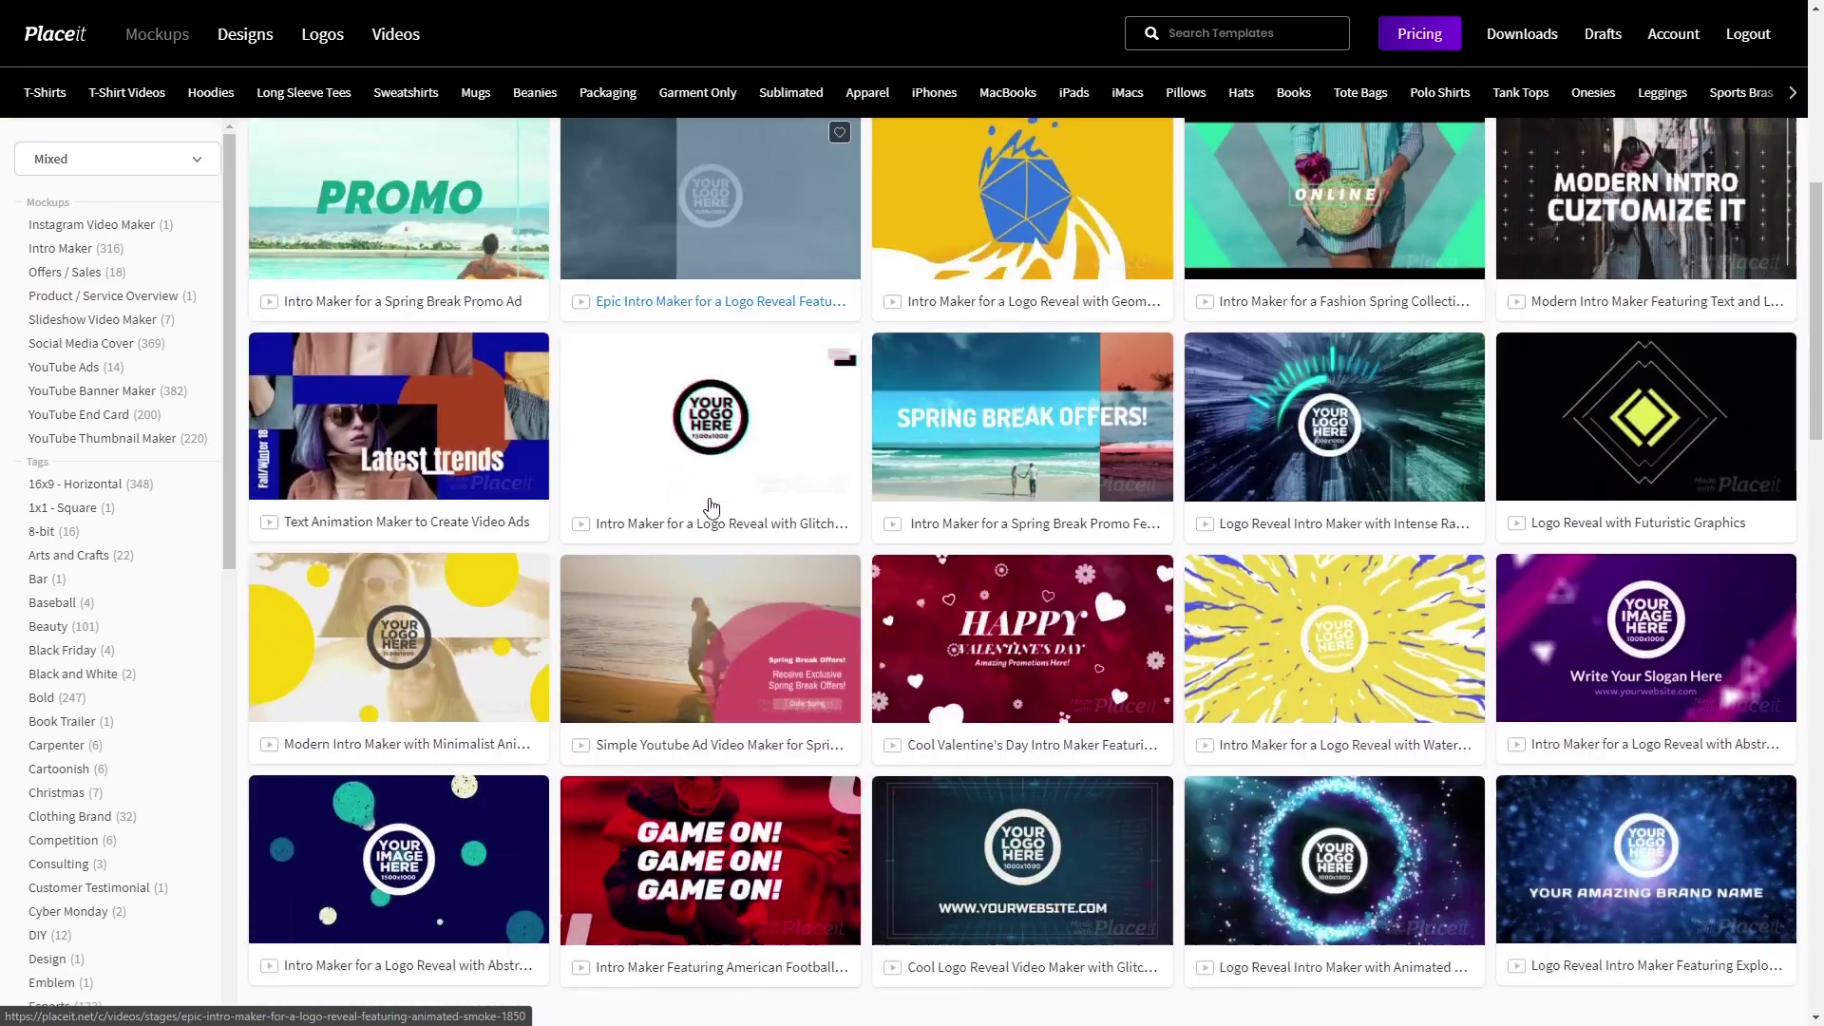
{"action": "scroll", "coordinate": [713, 504], "scroll_direction": "up", "scroll_amount": 3}
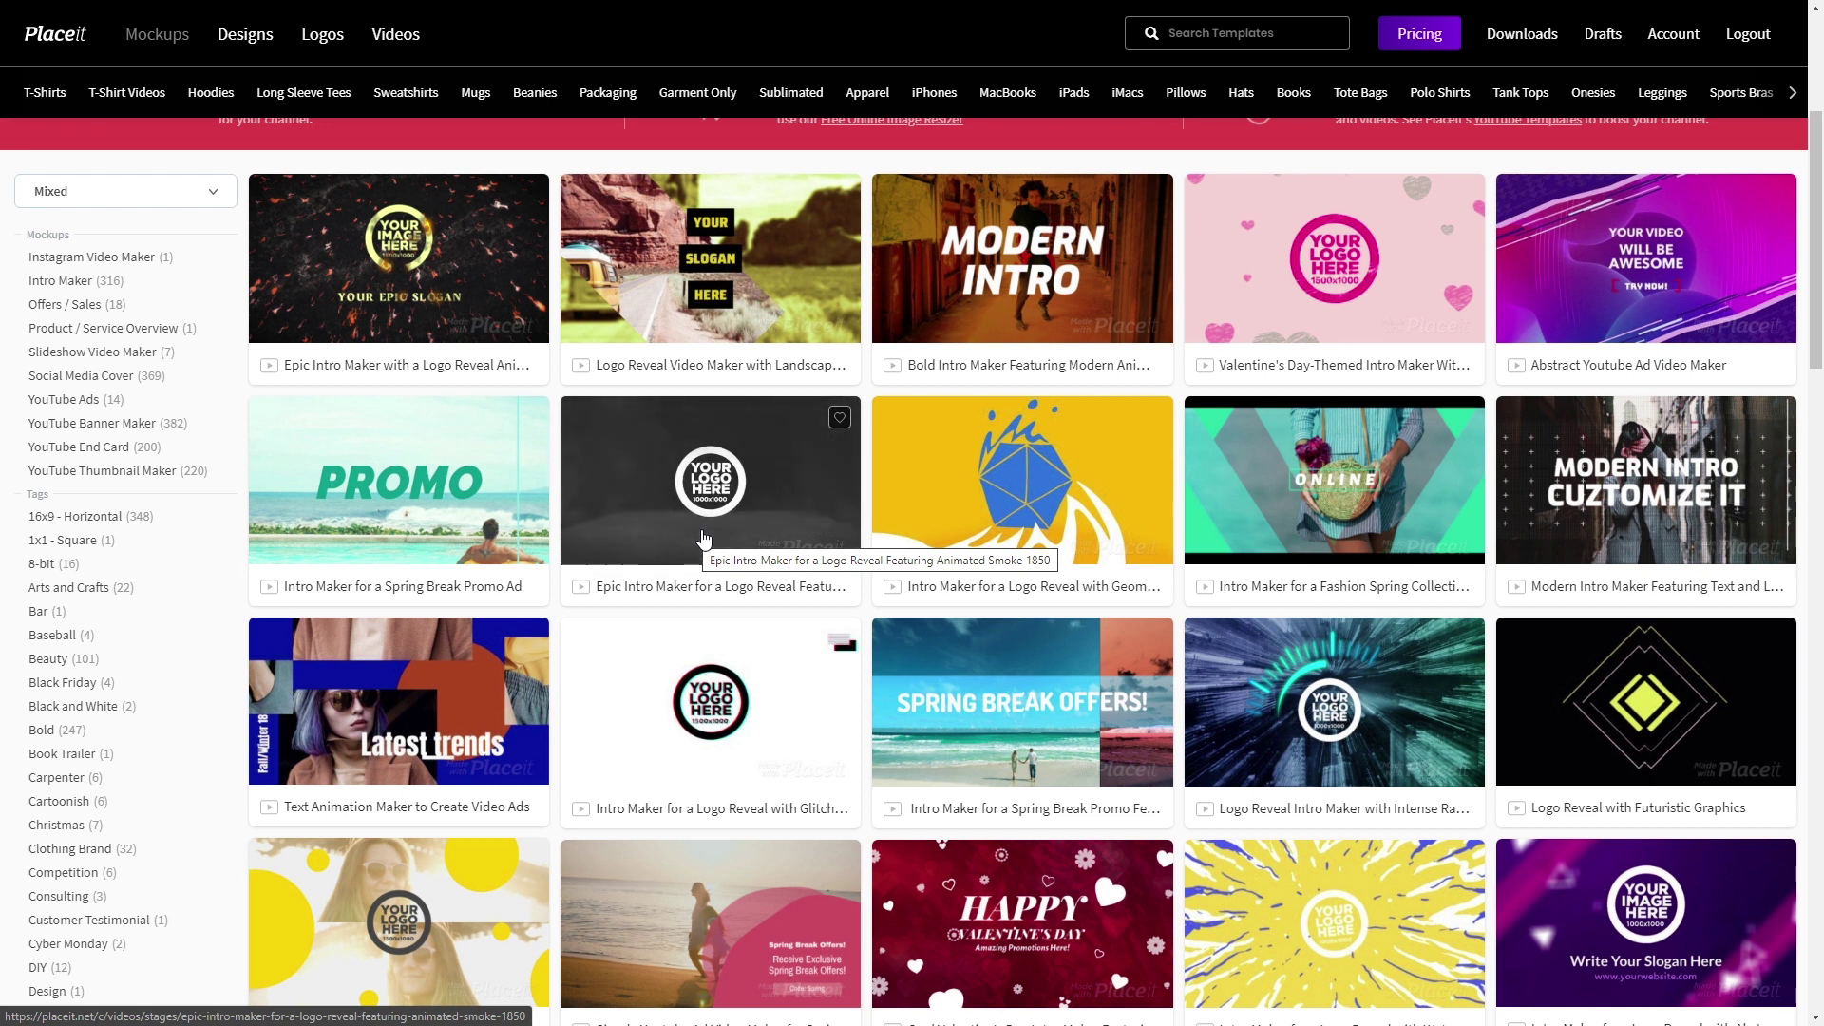
- Open the Epic Intro Maker with a Logo Reveal Animation template, replay its video preview and pause it
{"action": "left_click", "coordinate": [375, 198]}
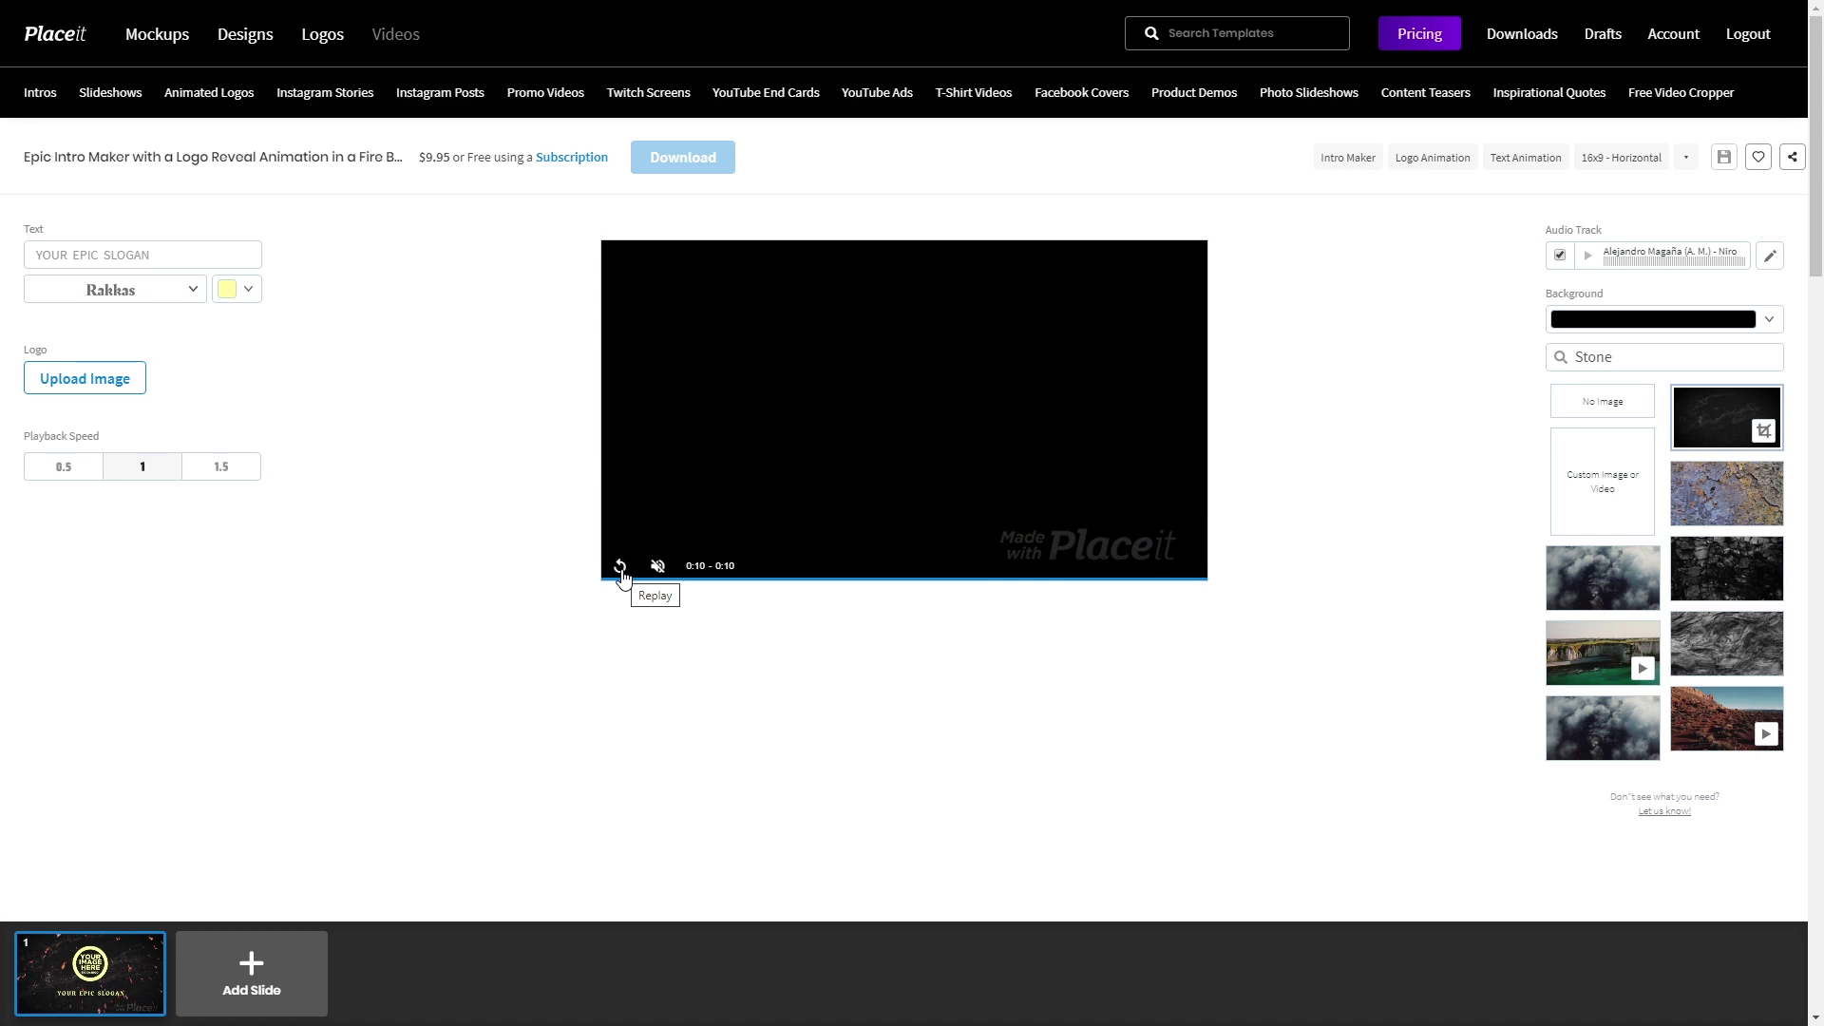
{"action": "left_click", "coordinate": [620, 567]}
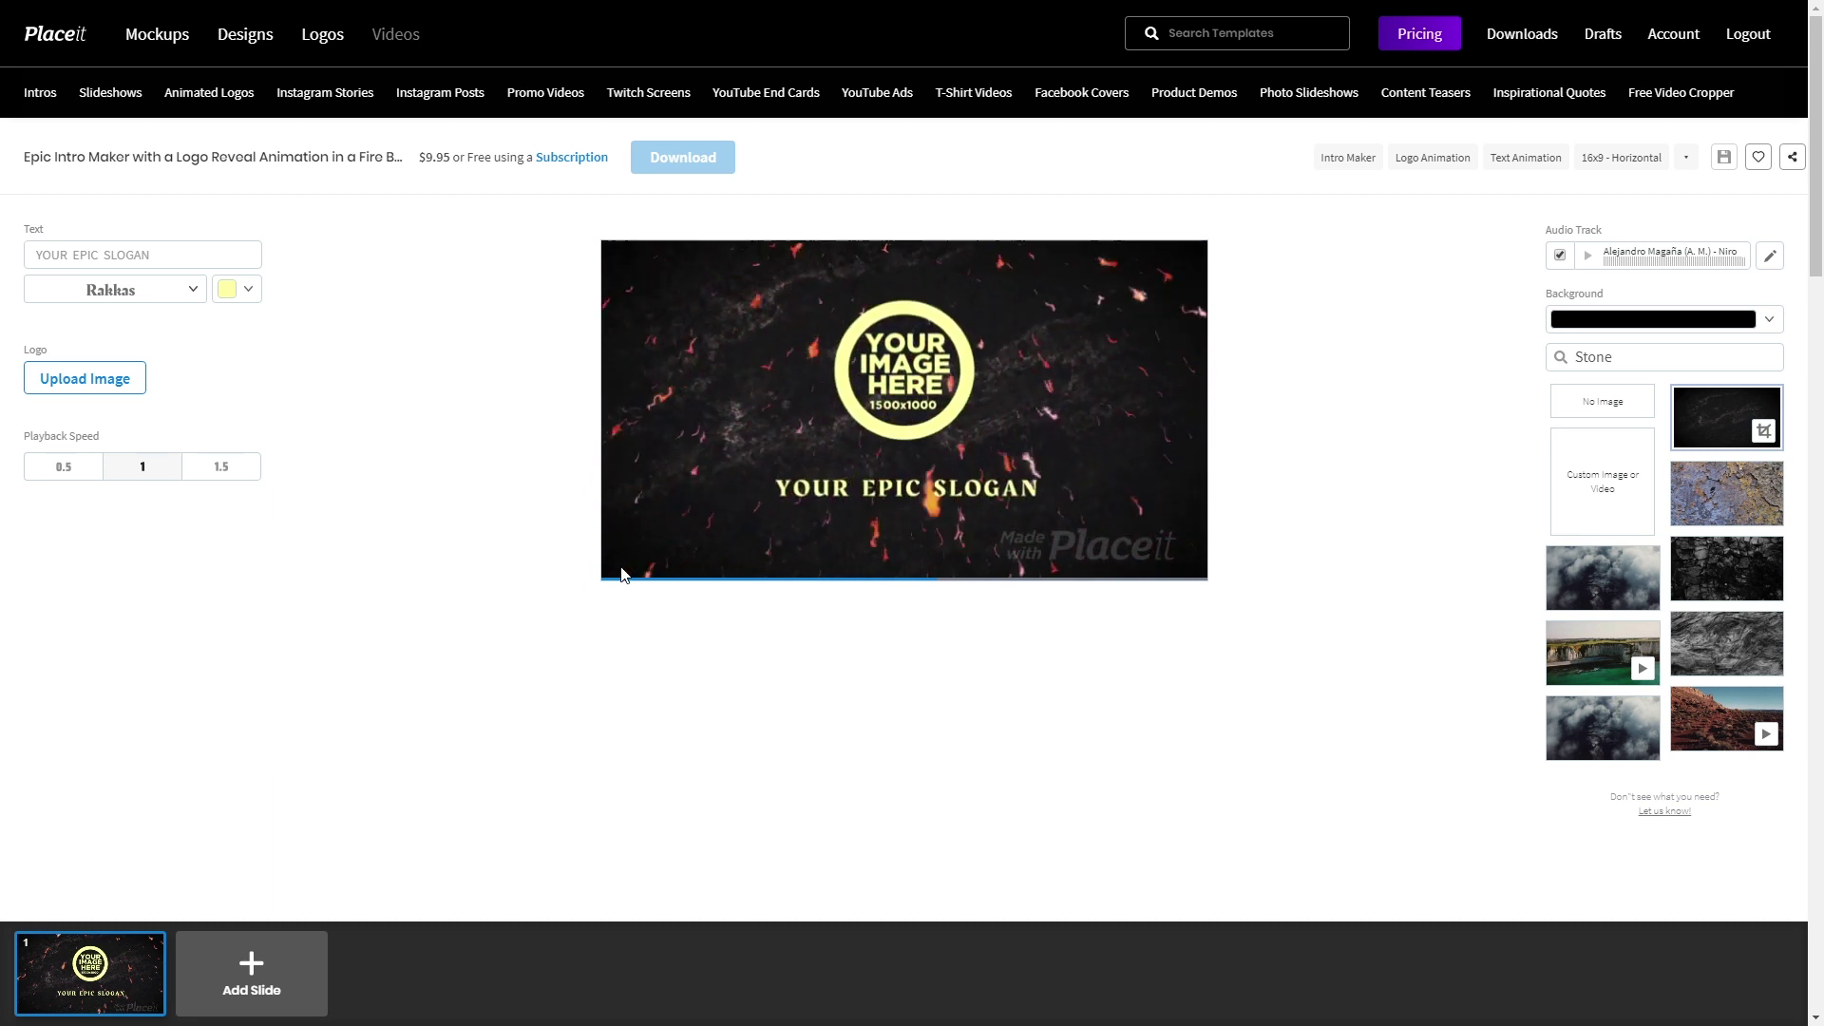
{"action": "left_click", "coordinate": [620, 570]}
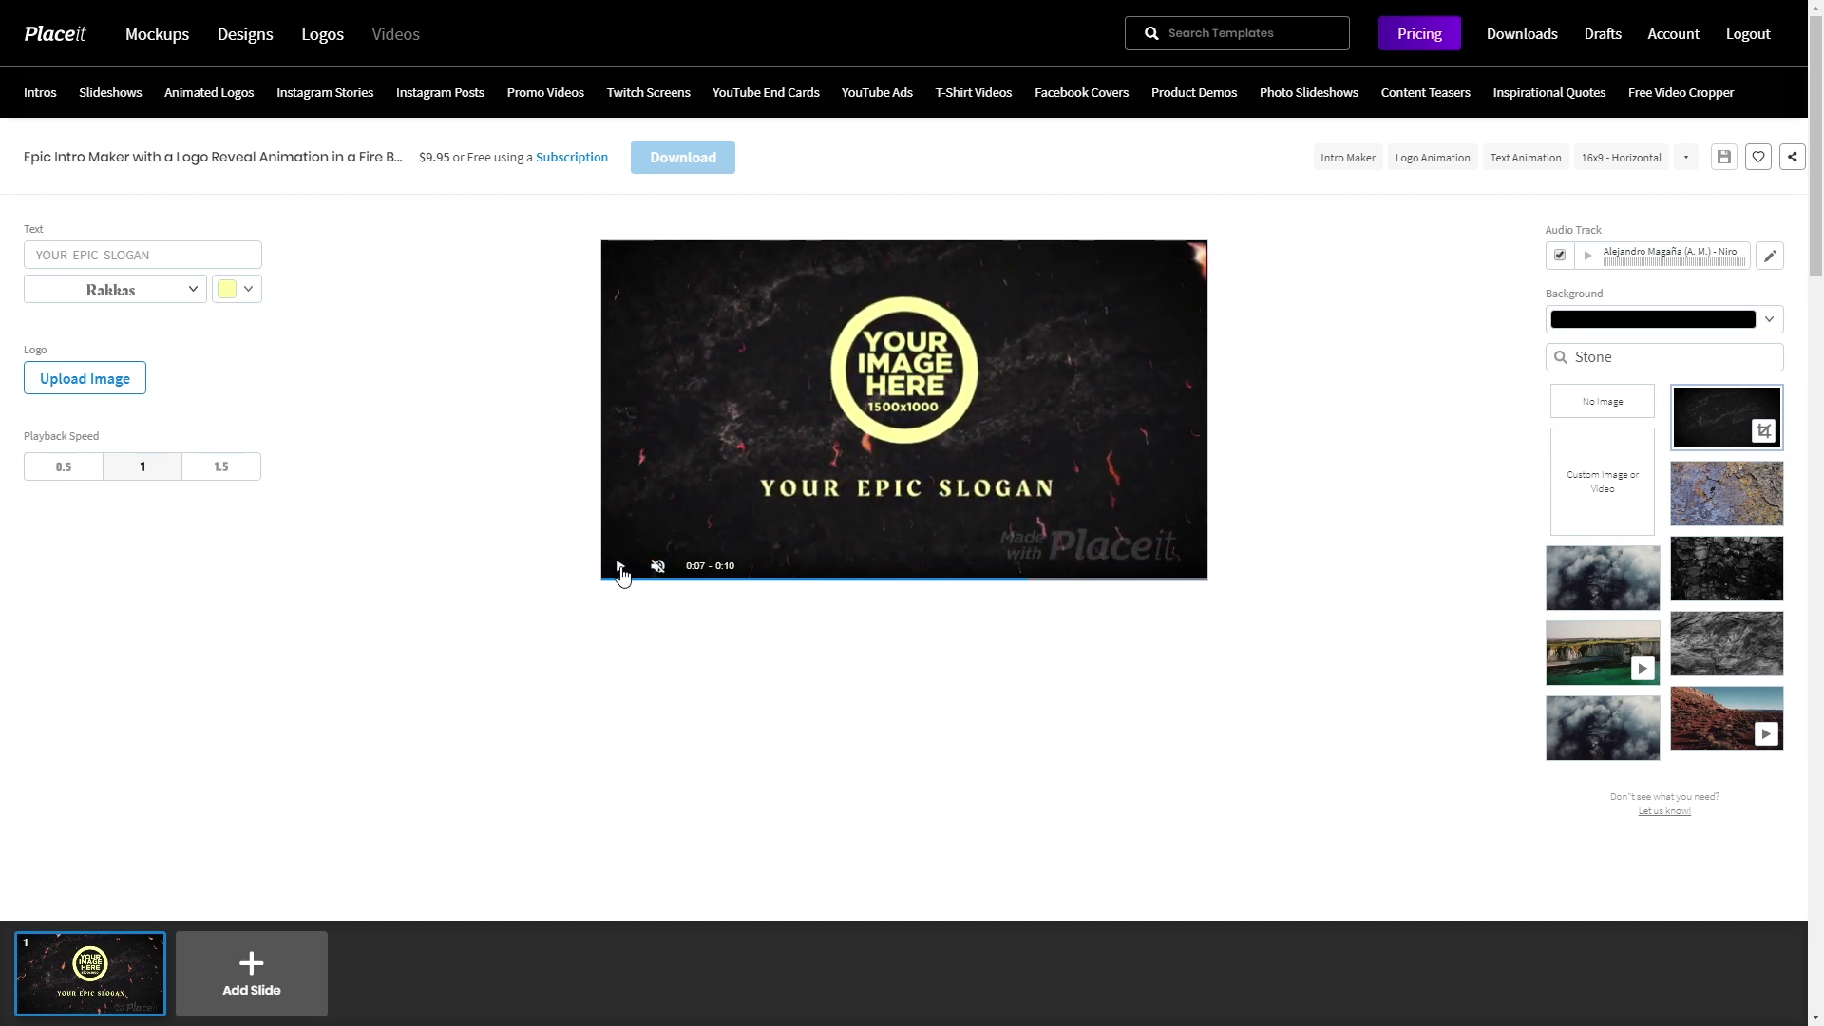